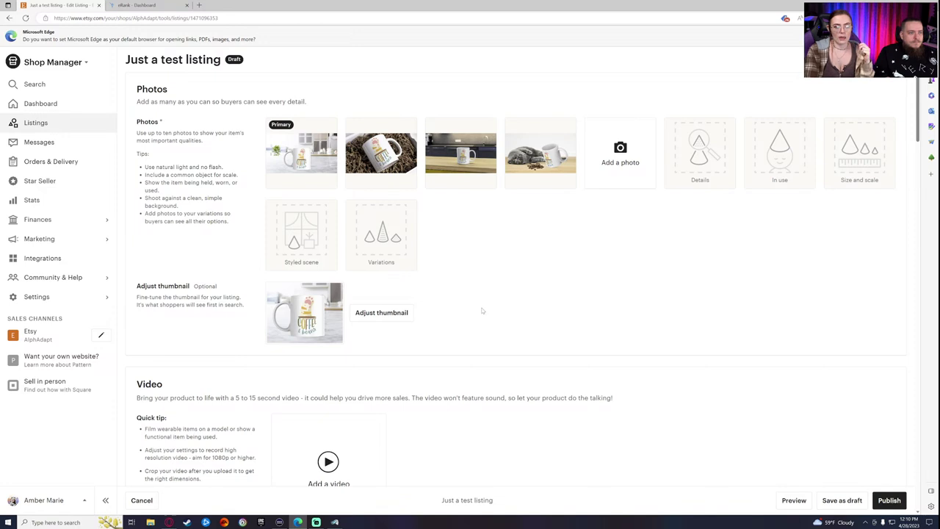
View the enlarged second listing photo of the mug and close it again.
{"action": "scroll", "coordinate": [483, 310], "scroll_direction": "down", "scroll_amount": 1}
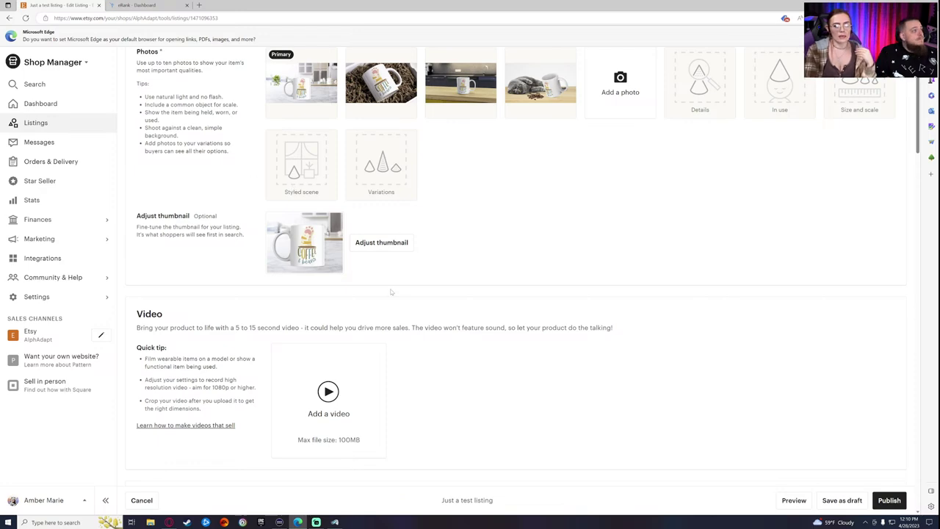
{"action": "scroll", "coordinate": [390, 292], "scroll_direction": "up", "scroll_amount": 1}
{"action": "left_click", "coordinate": [387, 150]}
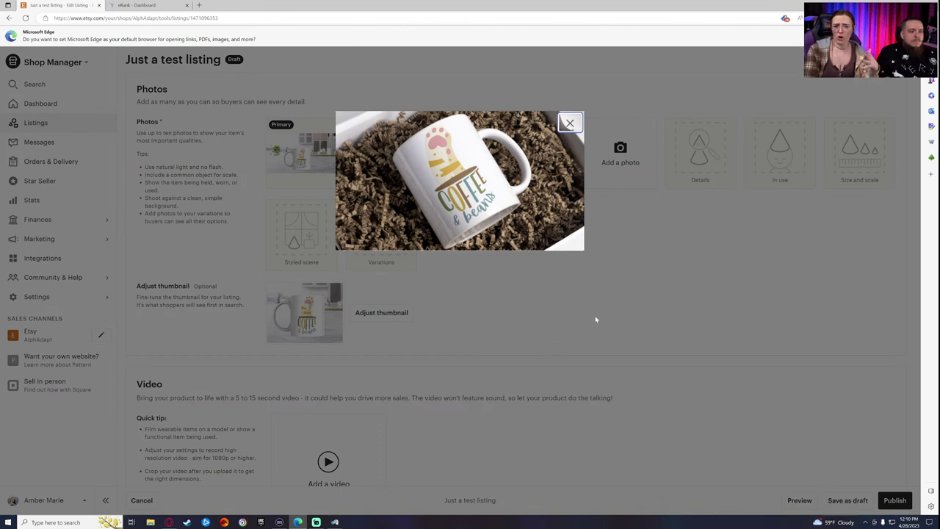
{"action": "left_click", "coordinate": [554, 321]}
Switch to eRank, look up the keyword "cat" for the USA in the Keyword Tool, and check its monthly search trend.
{"action": "key", "text": "ctrl+Tab"}
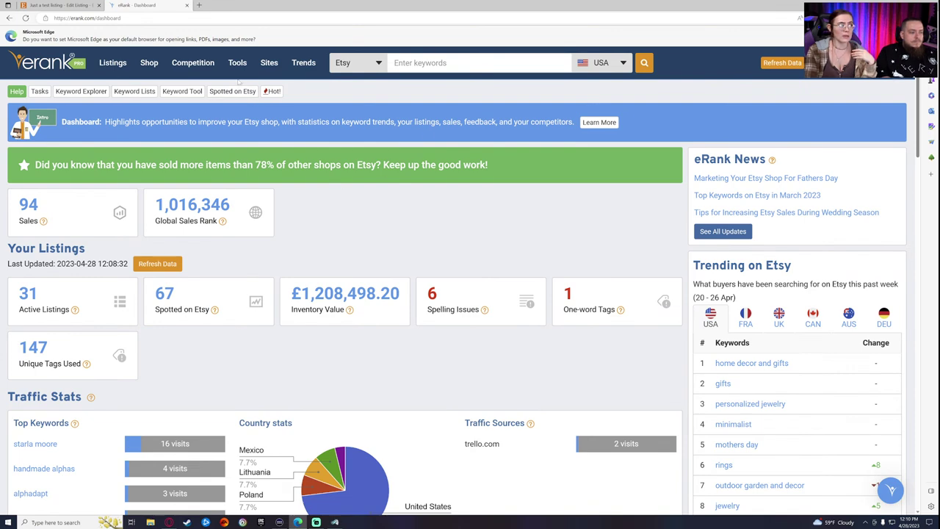
{"action": "mouse_move", "coordinate": [245, 66]}
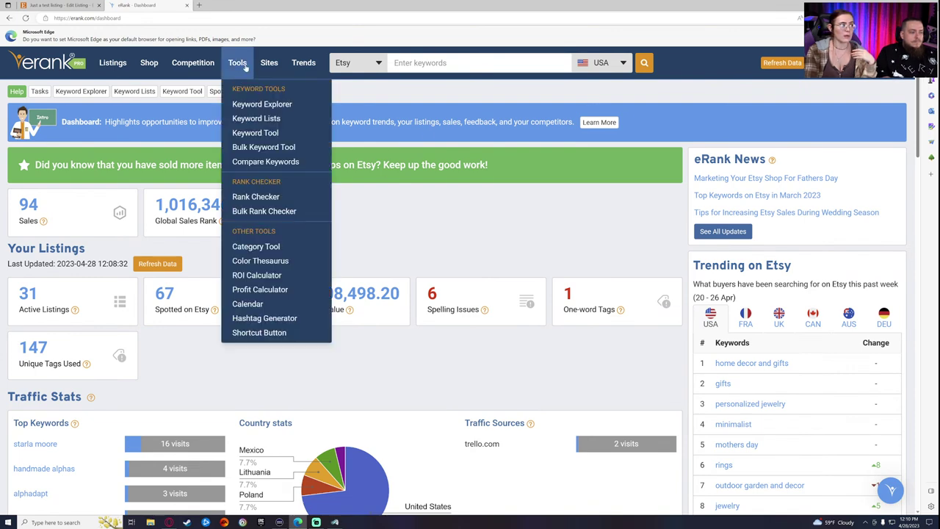
{"action": "left_click", "coordinate": [264, 133]}
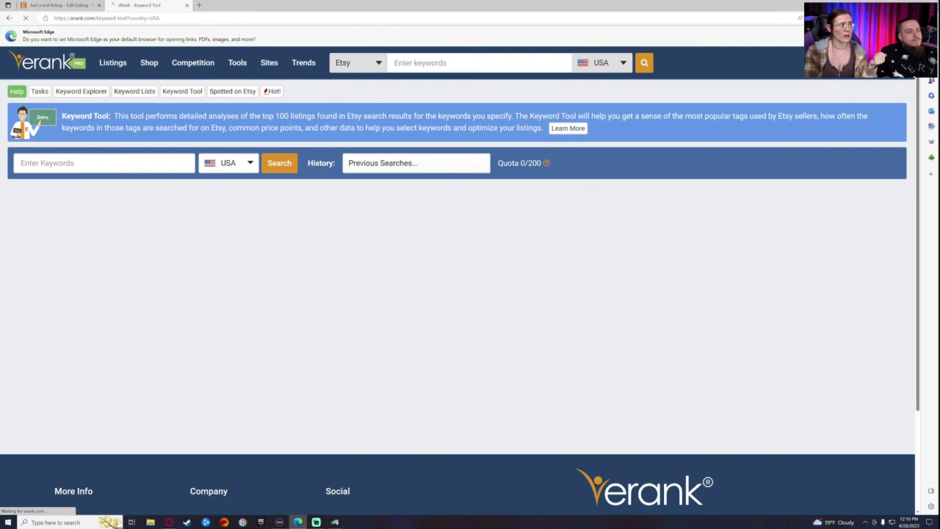
{"action": "left_click", "coordinate": [103, 162]}
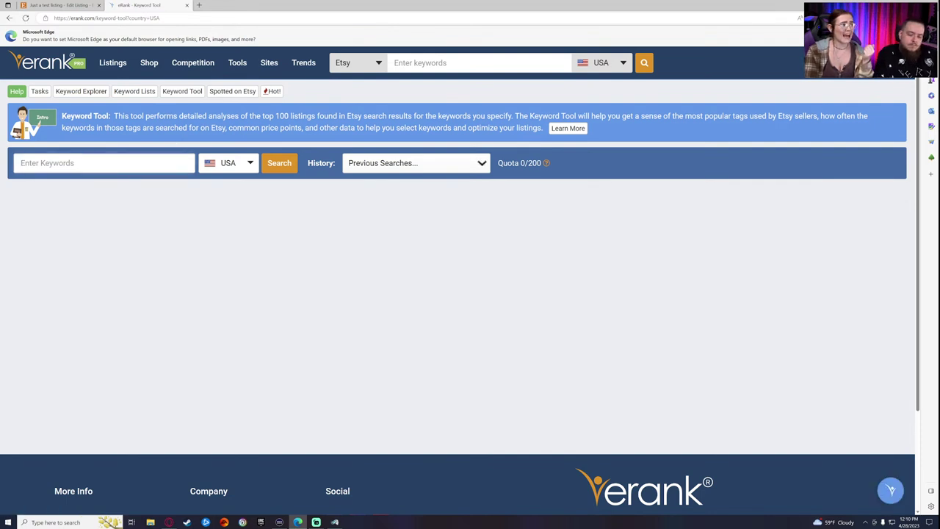
{"action": "type", "text": "cat"}
{"action": "key", "text": "Return"}
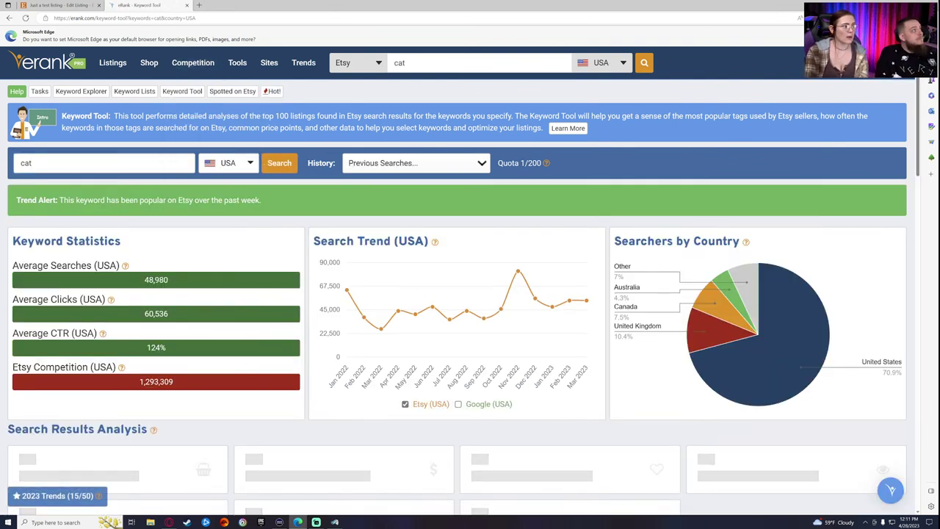
{"action": "mouse_move", "coordinate": [518, 273]}
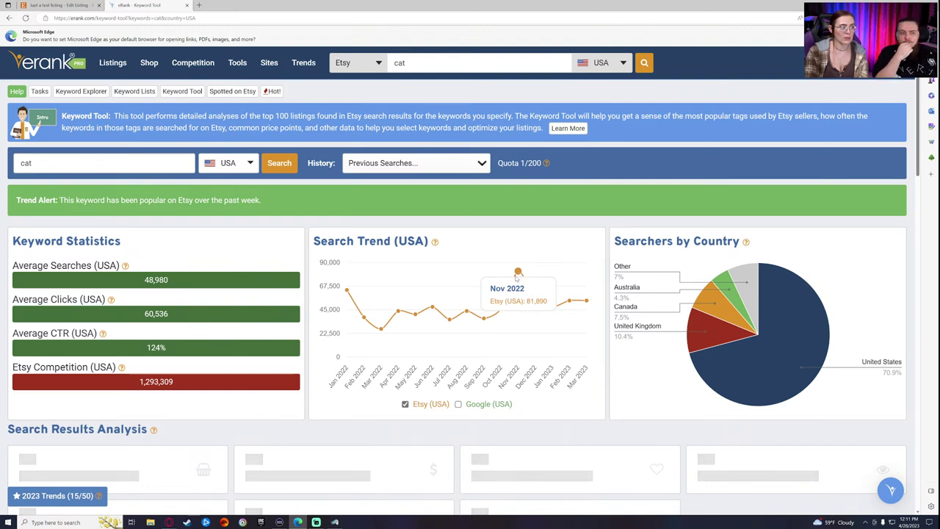
{"action": "mouse_move", "coordinate": [555, 302]}
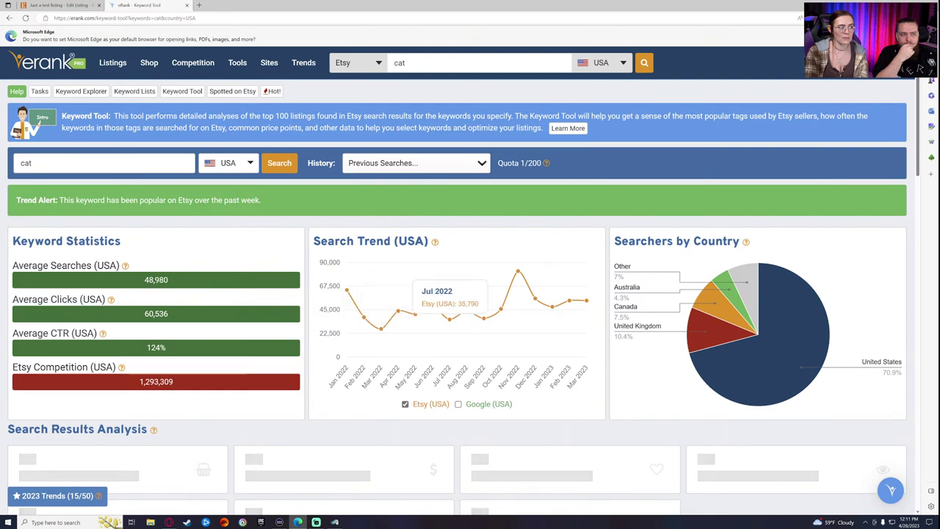
Create and save a new keyword list named "cat mug".
{"action": "left_click", "coordinate": [81, 496]}
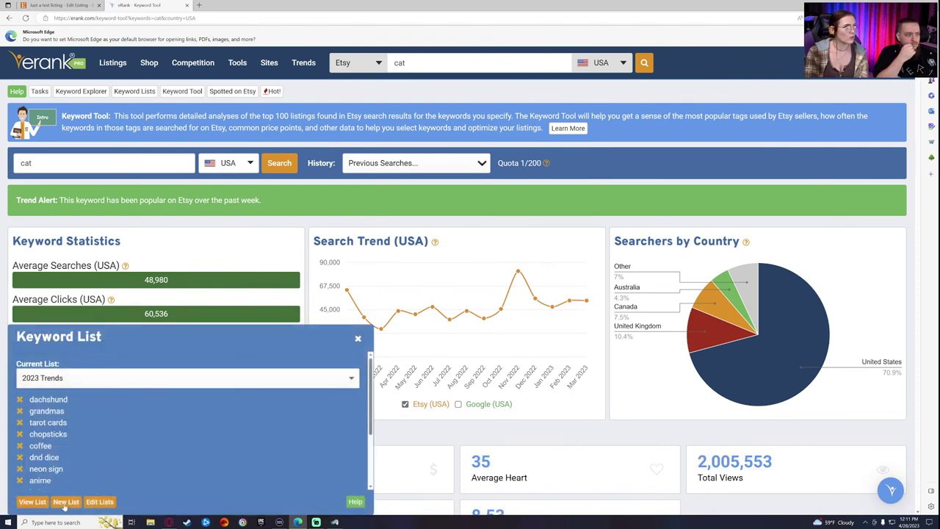
{"action": "left_click", "coordinate": [65, 504]}
{"action": "left_click", "coordinate": [74, 403]}
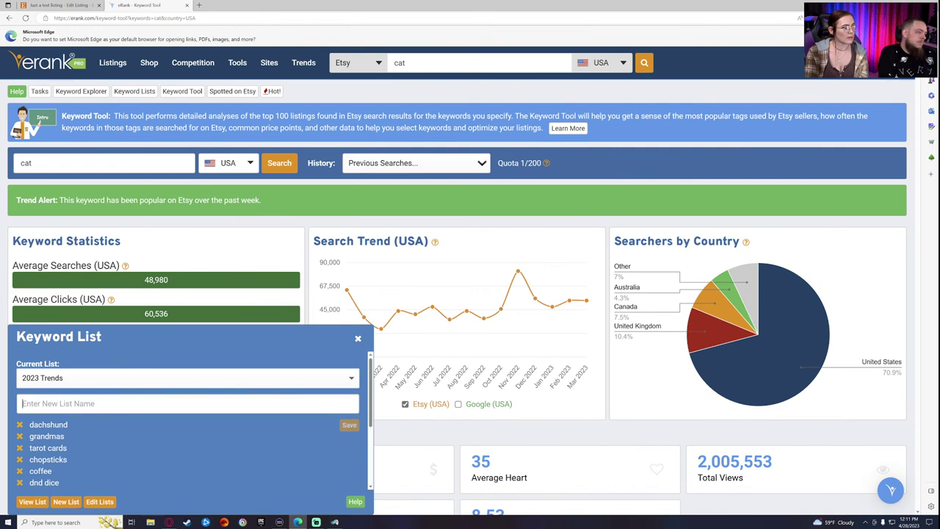
{"action": "type", "text": "cat mug"}
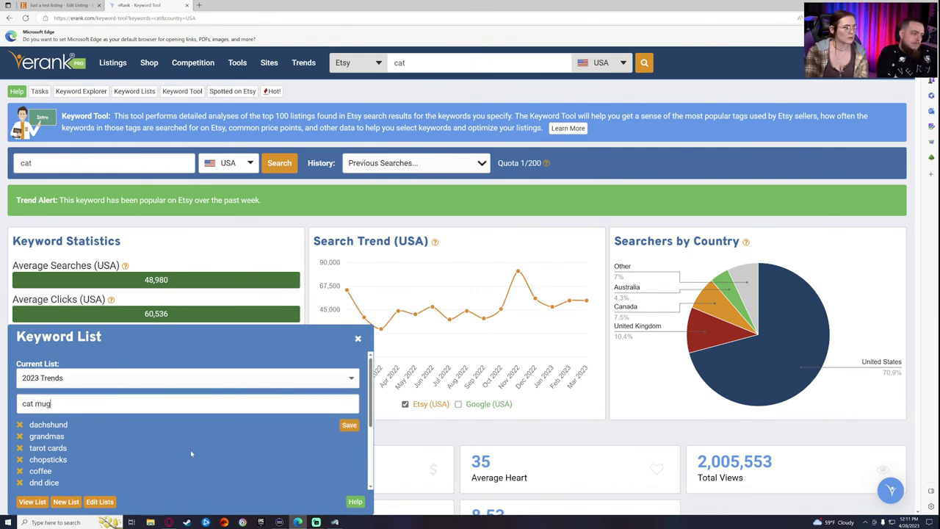
{"action": "left_click", "coordinate": [349, 425]}
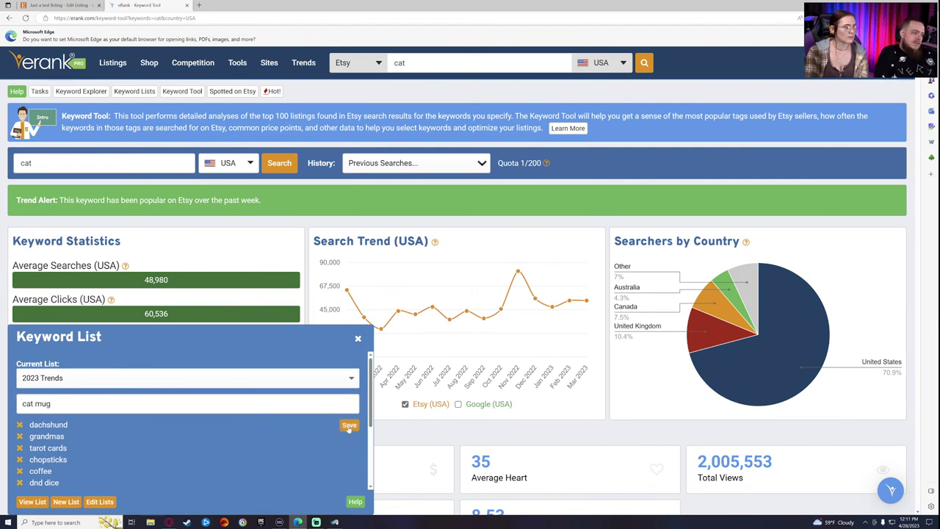
{"action": "left_click", "coordinate": [358, 338]}
Star the popular tags "cat gift" and "cat lover gift" to add them to the cat mug list.
{"action": "scroll", "coordinate": [412, 439], "scroll_direction": "down", "scroll_amount": 3}
{"action": "scroll", "coordinate": [410, 436], "scroll_direction": "down", "scroll_amount": 10}
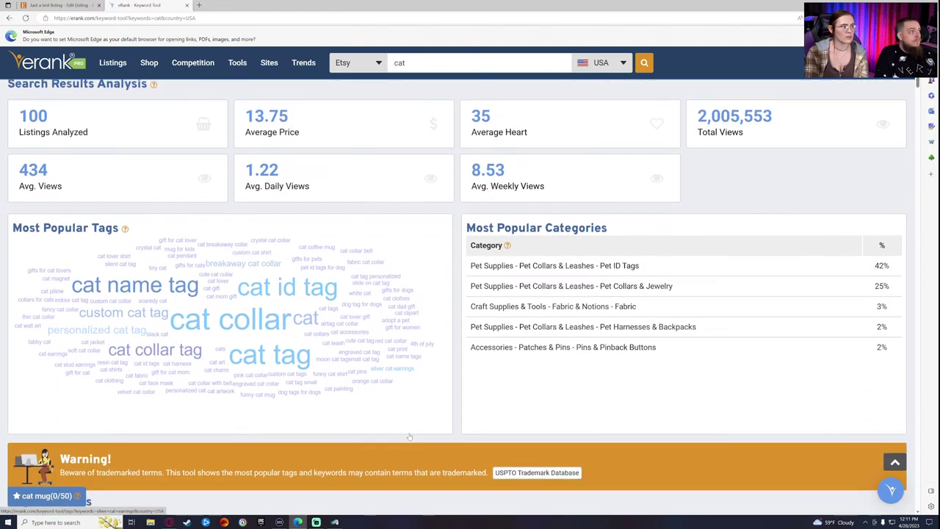
{"action": "scroll", "coordinate": [410, 436], "scroll_direction": "down", "scroll_amount": 1}
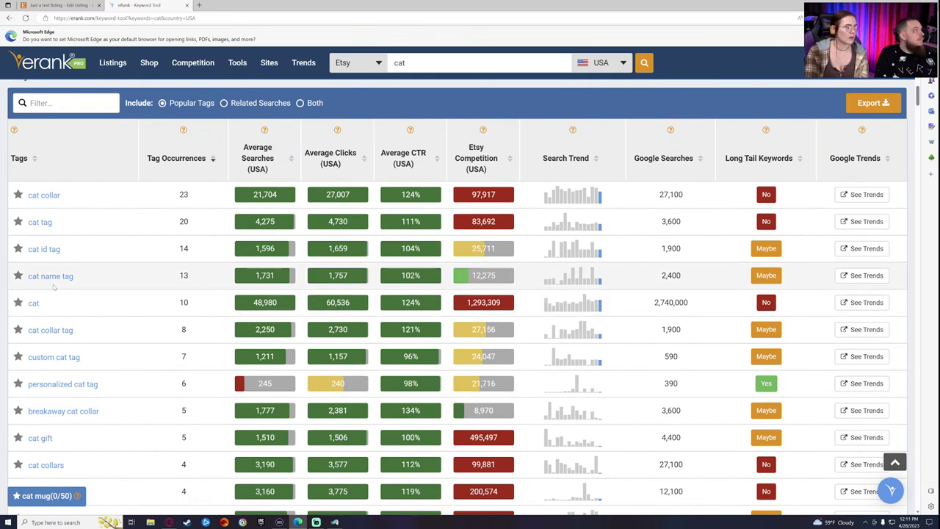
{"action": "scroll", "coordinate": [70, 232], "scroll_direction": "down", "scroll_amount": 2}
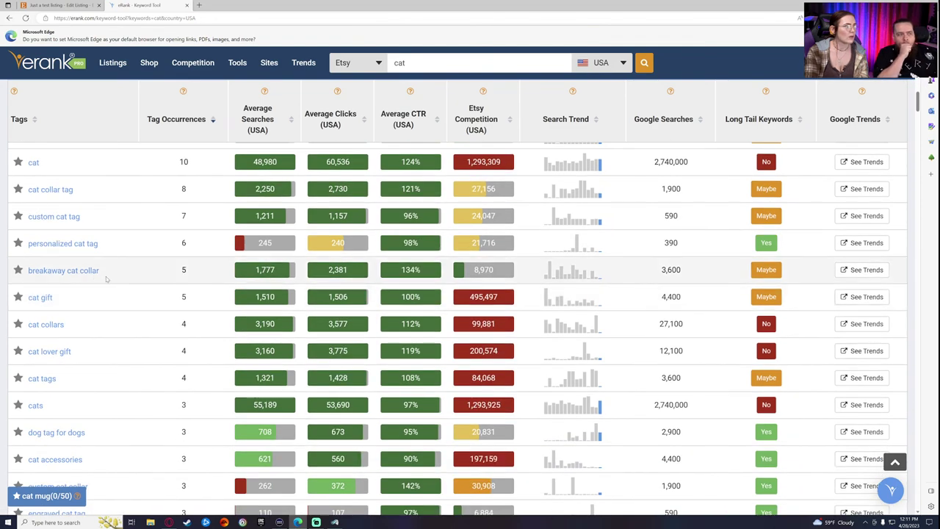
{"action": "scroll", "coordinate": [109, 265], "scroll_direction": "down", "scroll_amount": 1}
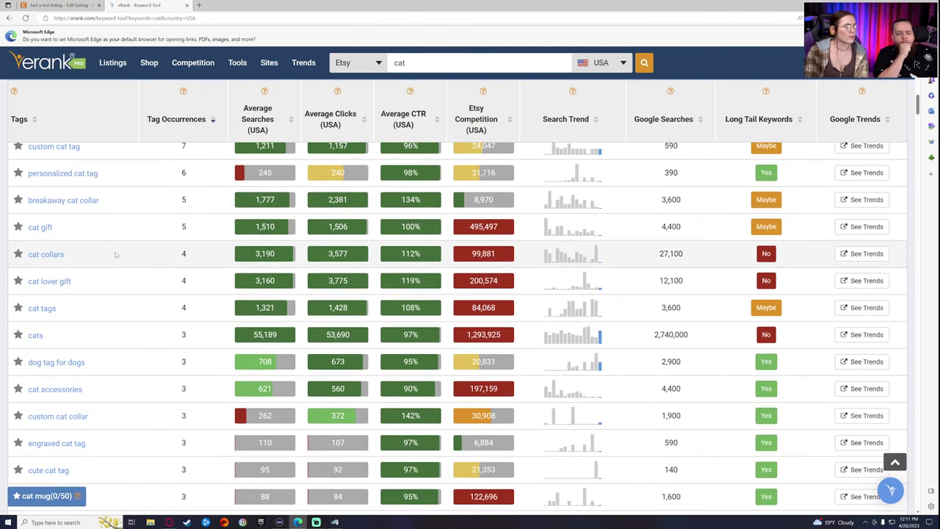
{"action": "scroll", "coordinate": [115, 254], "scroll_direction": "down", "scroll_amount": 1}
{"action": "scroll", "coordinate": [216, 219], "scroll_direction": "up", "scroll_amount": 1}
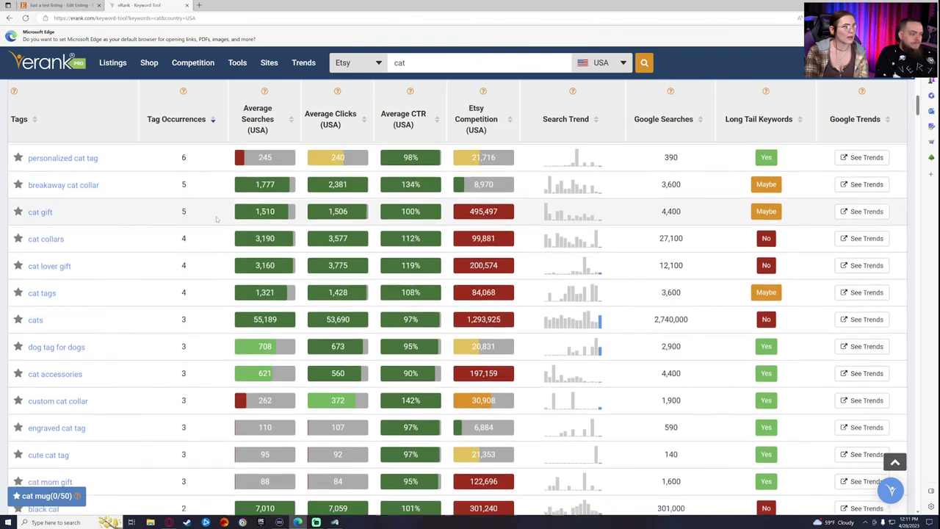
{"action": "mouse_move", "coordinate": [601, 239]}
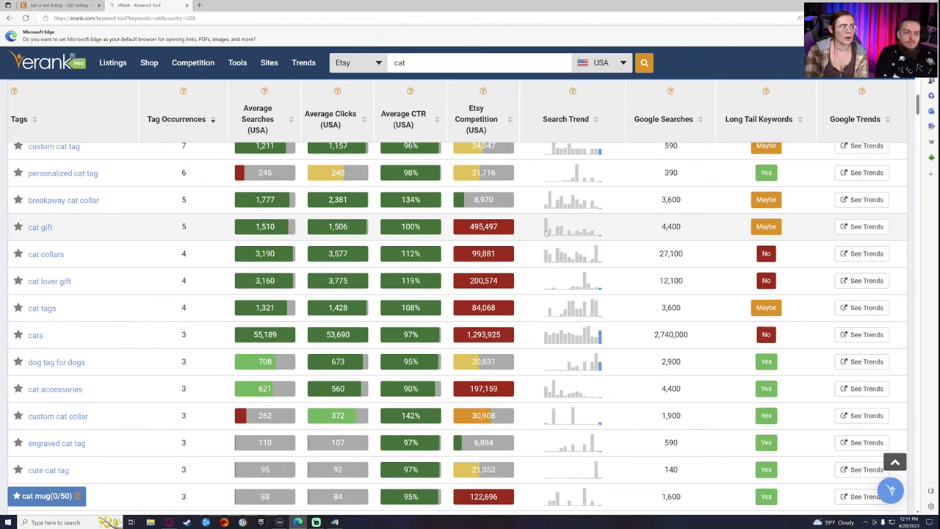
{"action": "mouse_move", "coordinate": [548, 232]}
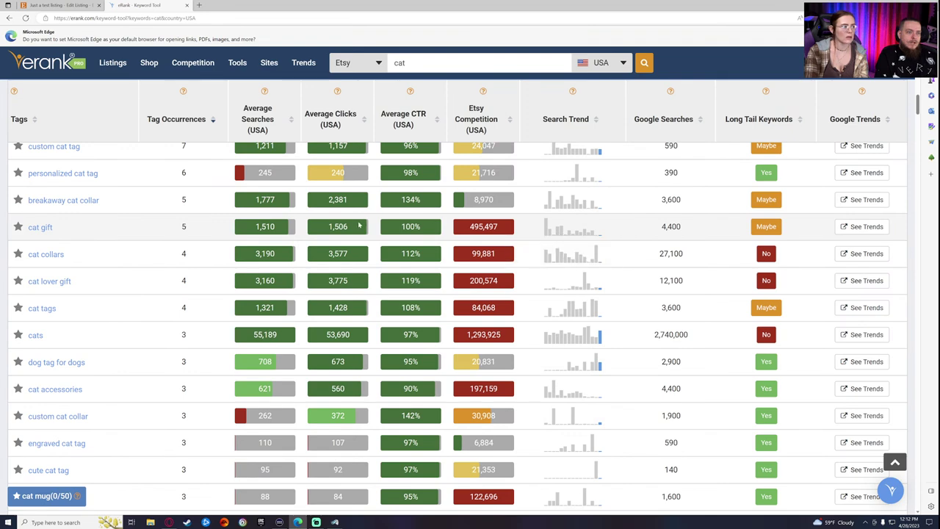
{"action": "left_click", "coordinate": [18, 227]}
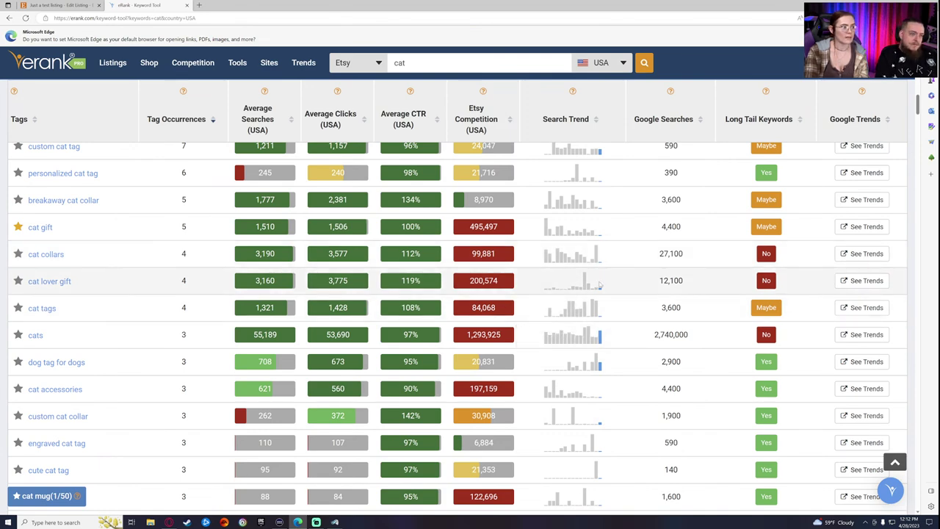
{"action": "mouse_move", "coordinate": [584, 279]}
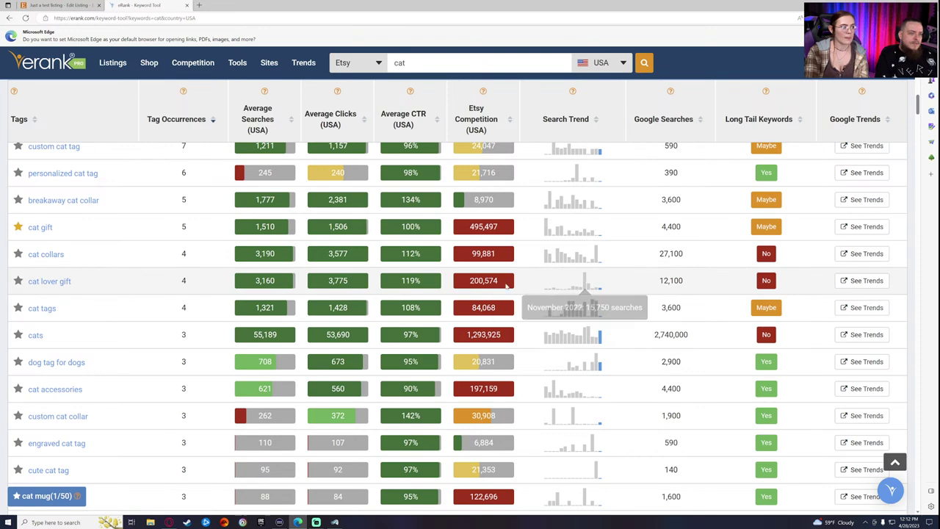
{"action": "left_click", "coordinate": [18, 283]}
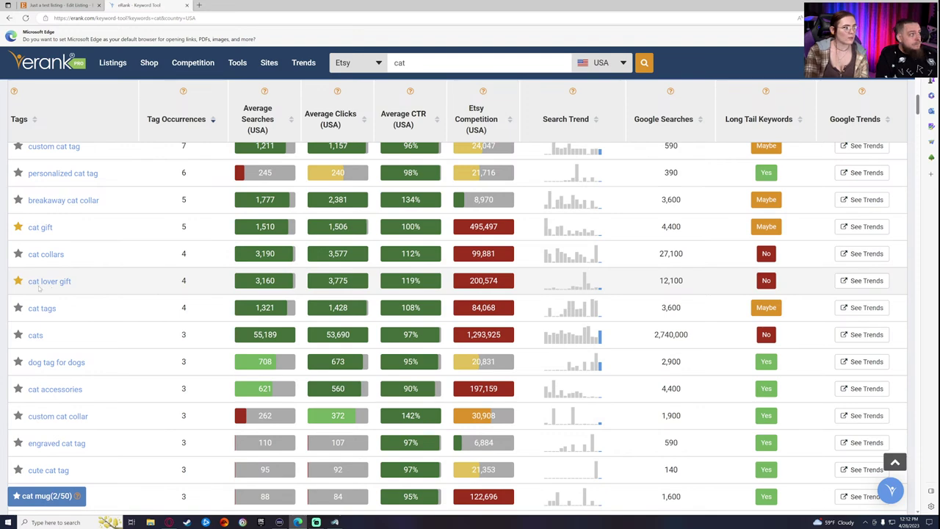
Add the tag "cat mom gift" to the cat mug list and check its search trend.
{"action": "mouse_move", "coordinate": [568, 282]}
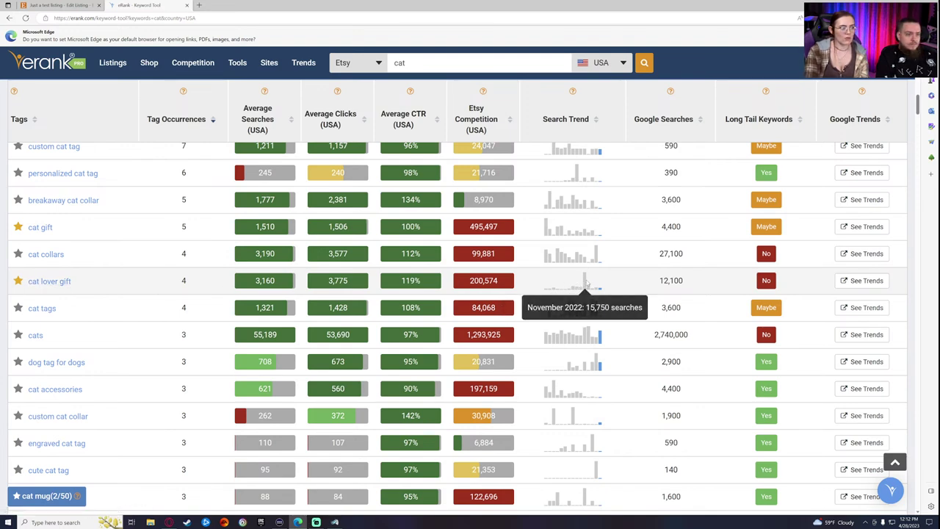
{"action": "scroll", "coordinate": [129, 305], "scroll_direction": "down", "scroll_amount": 1}
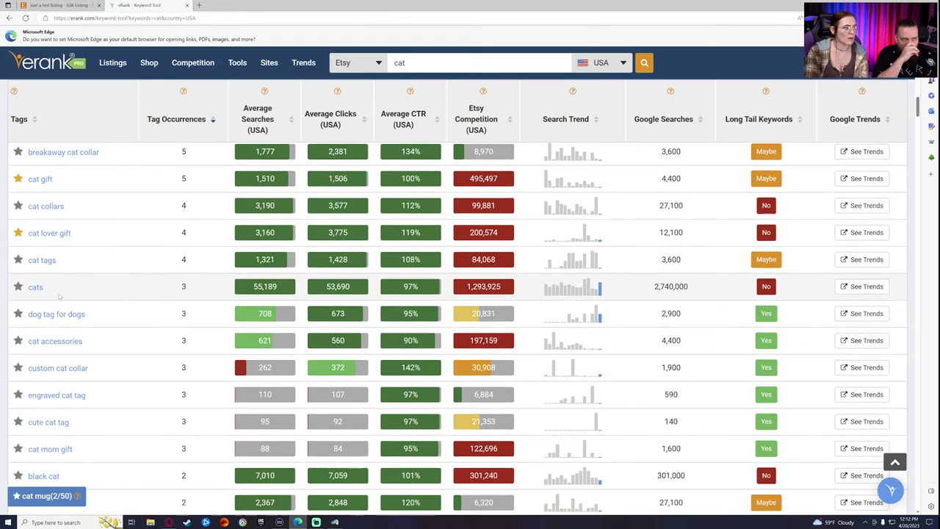
{"action": "scroll", "coordinate": [128, 306], "scroll_direction": "down", "scroll_amount": 1}
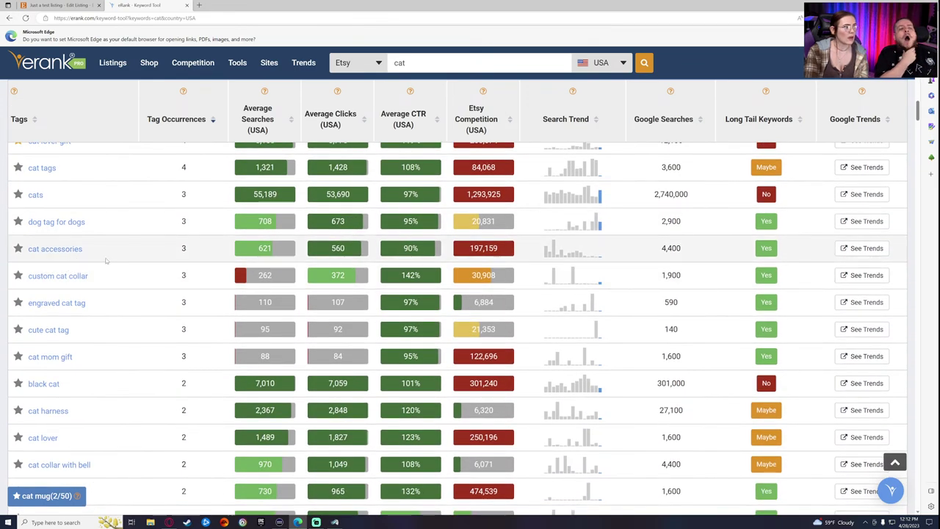
{"action": "scroll", "coordinate": [105, 254], "scroll_direction": "down", "scroll_amount": 1}
{"action": "scroll", "coordinate": [105, 254], "scroll_direction": "down", "scroll_amount": 1}
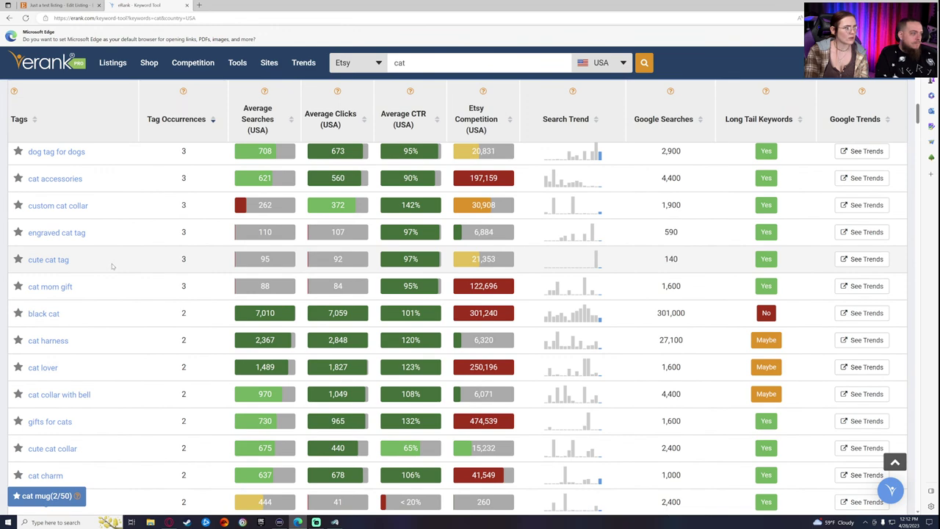
{"action": "scroll", "coordinate": [113, 266], "scroll_direction": "down", "scroll_amount": 1}
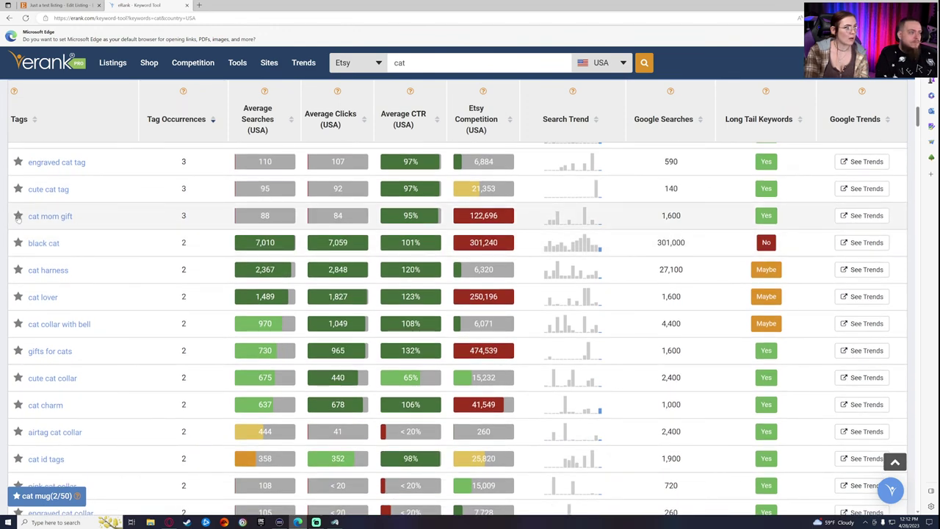
{"action": "left_click", "coordinate": [18, 216]}
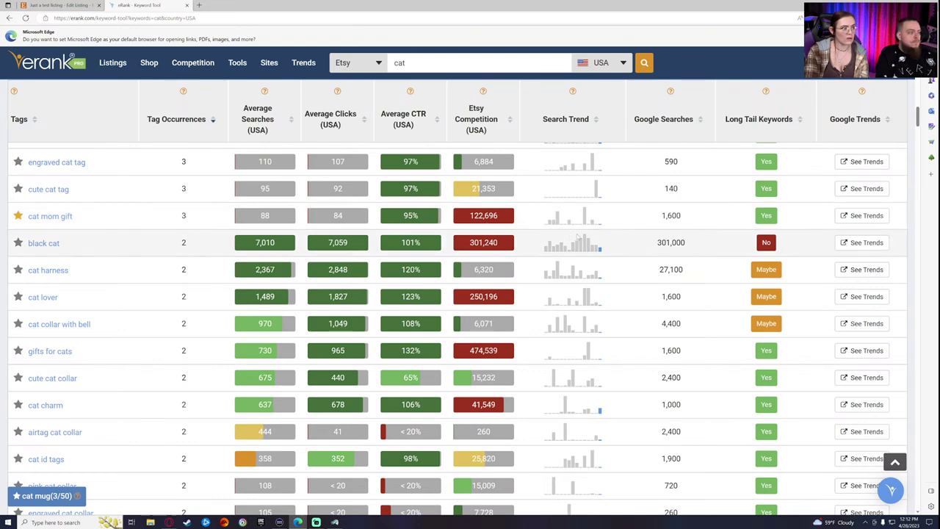
{"action": "mouse_move", "coordinate": [584, 214]}
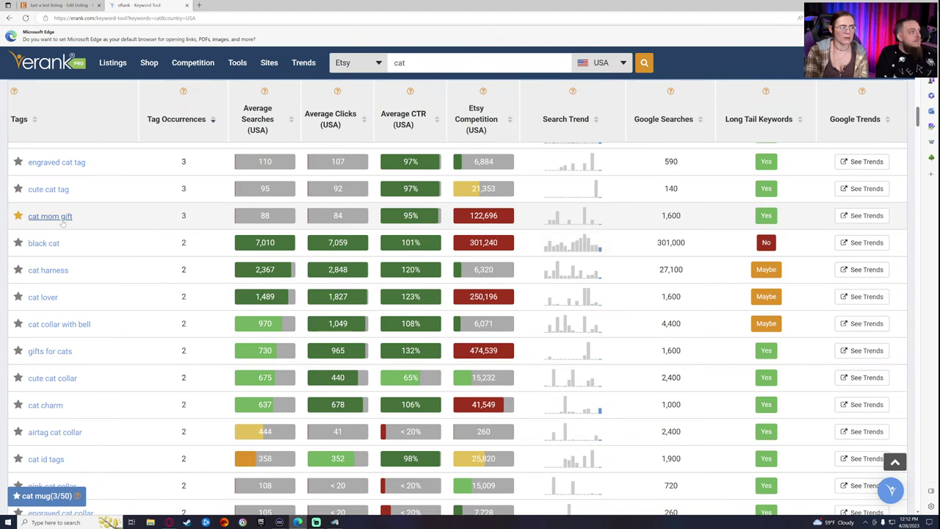
Check the search trend of the tag "cat lover" and add it to the cat mug list.
{"action": "scroll", "coordinate": [166, 251], "scroll_direction": "down", "scroll_amount": 1}
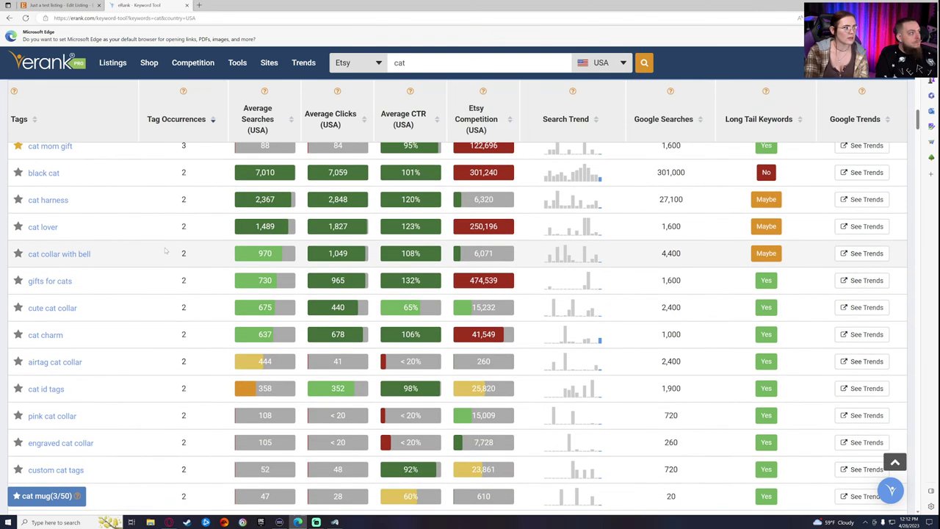
{"action": "mouse_move", "coordinate": [587, 233]}
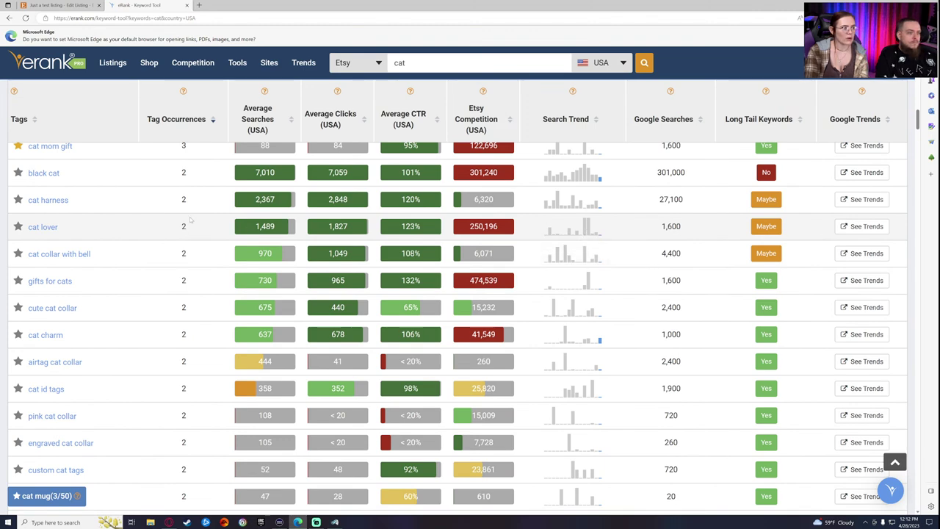
{"action": "left_click", "coordinate": [18, 227]}
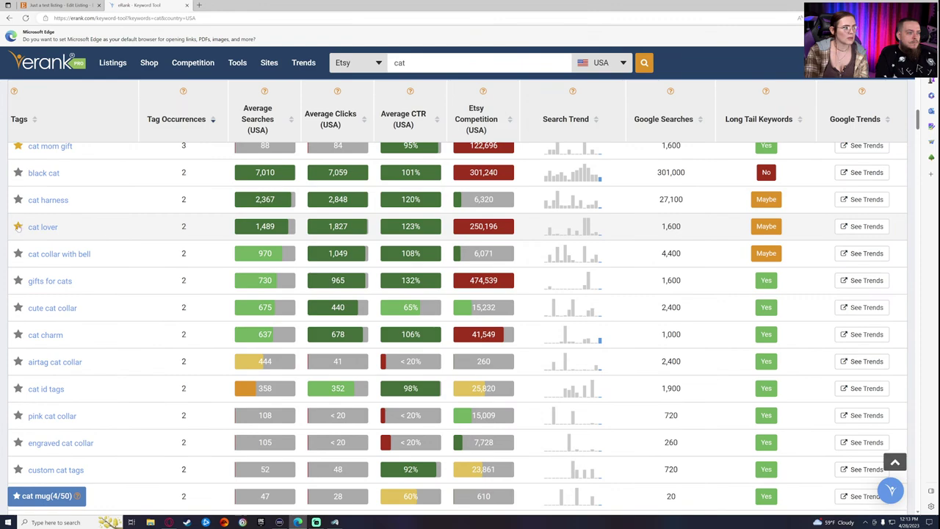
Remove the tag "cat lover" from the cat mug list.
{"action": "scroll", "coordinate": [95, 257], "scroll_direction": "up", "scroll_amount": 3}
{"action": "scroll", "coordinate": [102, 289], "scroll_direction": "down", "scroll_amount": 1}
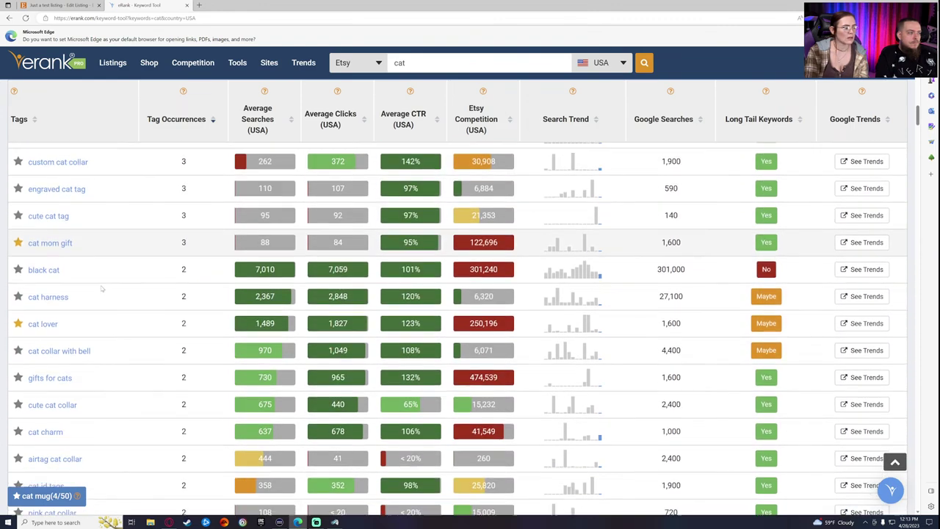
{"action": "scroll", "coordinate": [102, 289], "scroll_direction": "down", "scroll_amount": 1}
{"action": "left_click", "coordinate": [17, 296]}
{"action": "scroll", "coordinate": [137, 293], "scroll_direction": "down", "scroll_amount": 2}
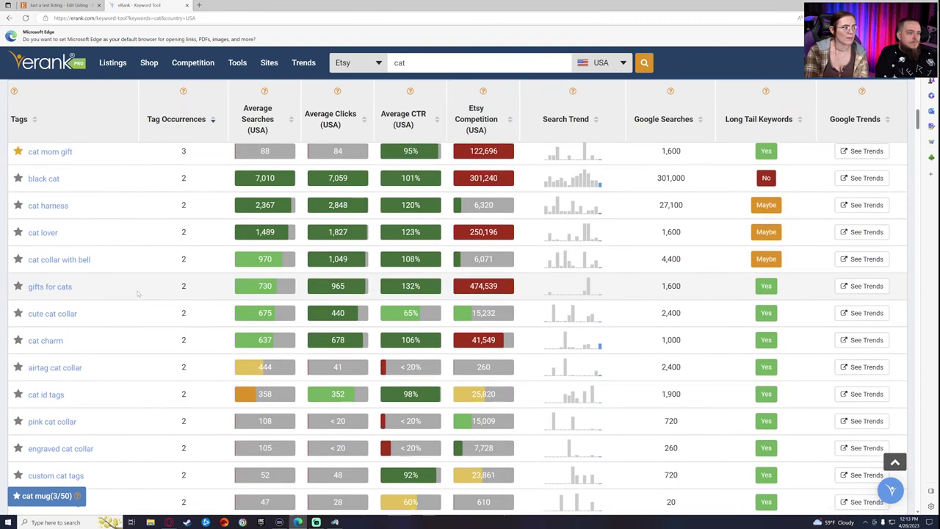
Look further through the popular tags for "cat" and add "gifts for cat lovers" to the cat mug list.
{"action": "scroll", "coordinate": [137, 293], "scroll_direction": "down", "scroll_amount": 2}
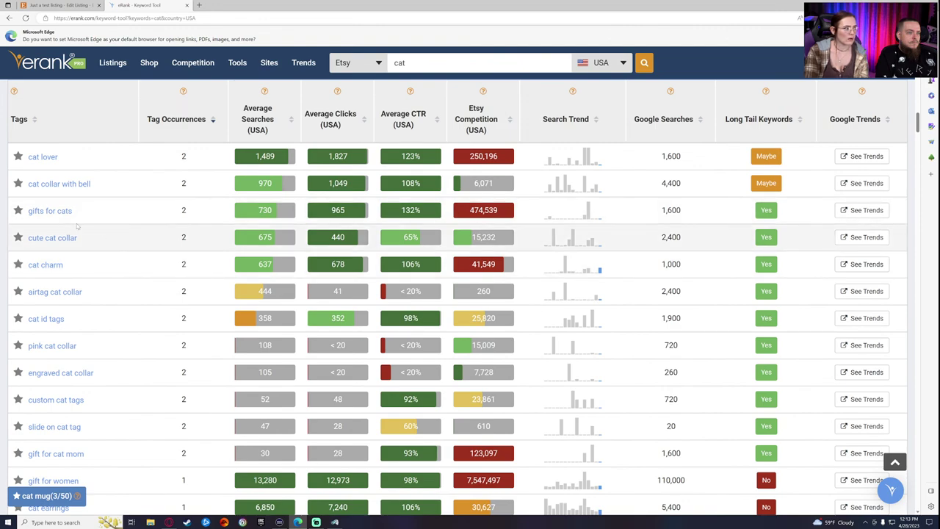
{"action": "scroll", "coordinate": [114, 242], "scroll_direction": "down", "scroll_amount": 2}
{"action": "scroll", "coordinate": [107, 224], "scroll_direction": "down", "scroll_amount": 1}
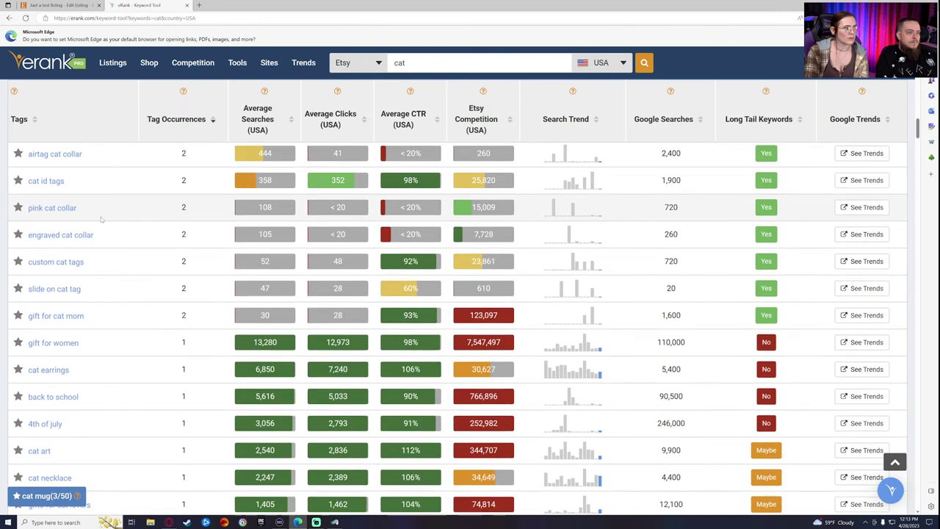
{"action": "scroll", "coordinate": [106, 218], "scroll_direction": "down", "scroll_amount": 2}
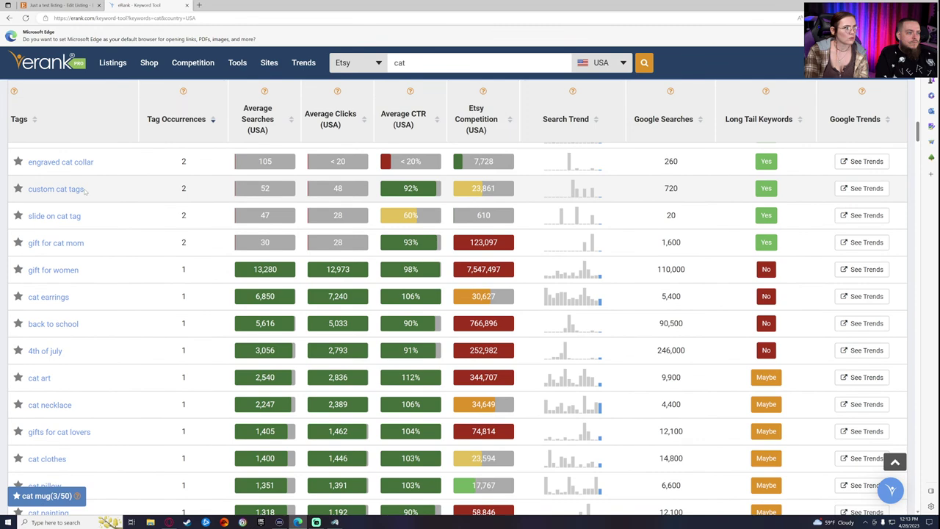
{"action": "scroll", "coordinate": [122, 213], "scroll_direction": "down", "scroll_amount": 2}
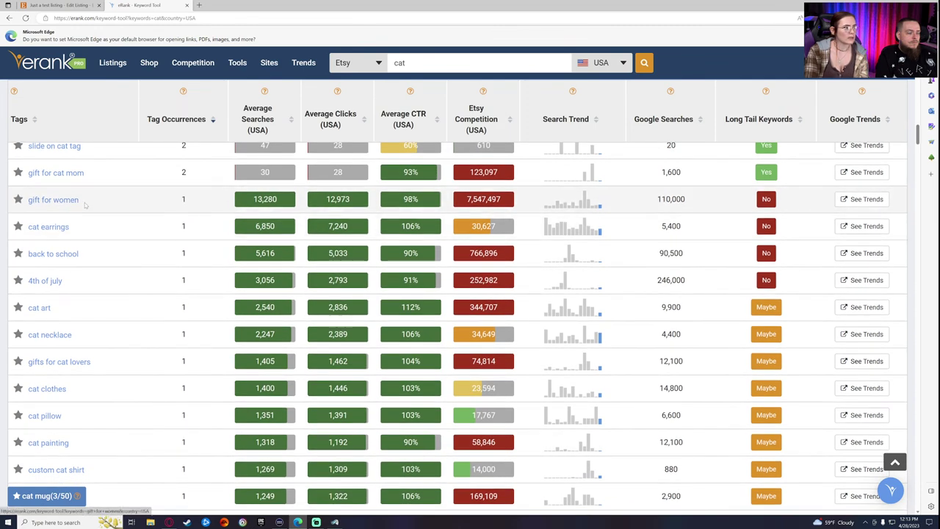
{"action": "scroll", "coordinate": [78, 224], "scroll_direction": "down", "scroll_amount": 2}
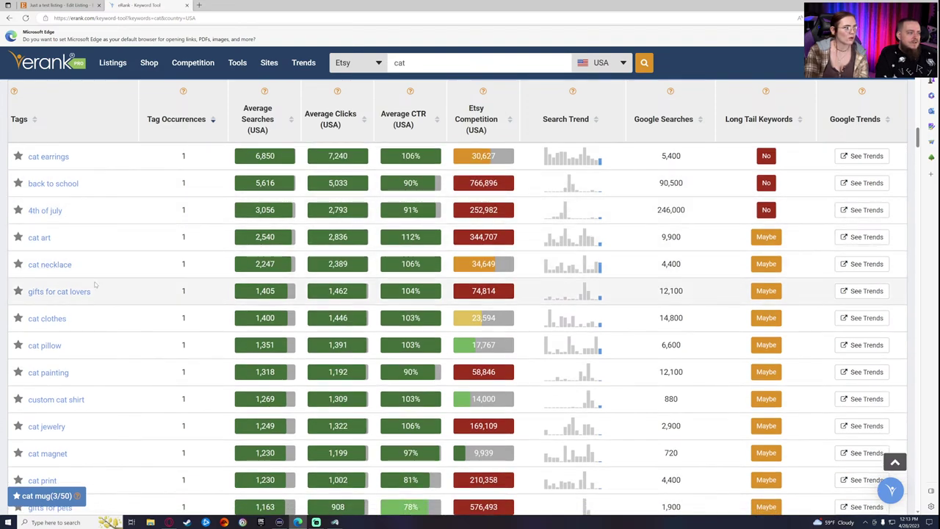
{"action": "scroll", "coordinate": [102, 271], "scroll_direction": "down", "scroll_amount": 2}
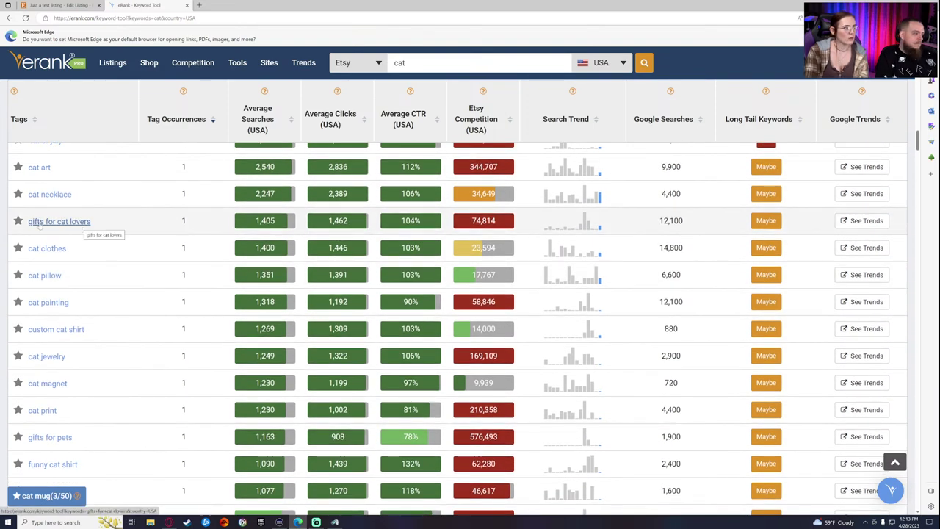
{"action": "left_click", "coordinate": [18, 221]}
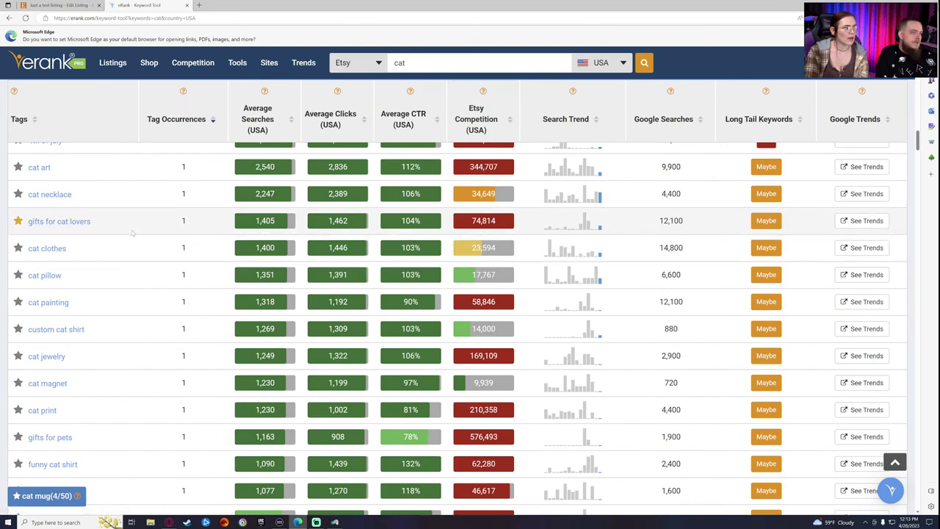
Add the tags "cat dad gift" and "cat coffee mug" to the cat mug list.
{"action": "scroll", "coordinate": [86, 223], "scroll_direction": "down", "scroll_amount": 2}
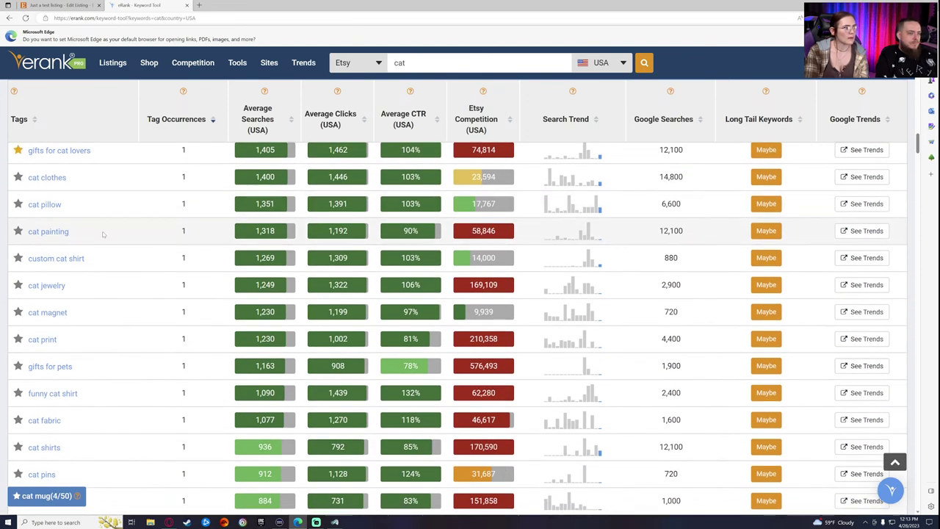
{"action": "scroll", "coordinate": [95, 224], "scroll_direction": "down", "scroll_amount": 2}
{"action": "scroll", "coordinate": [112, 227], "scroll_direction": "down", "scroll_amount": 2}
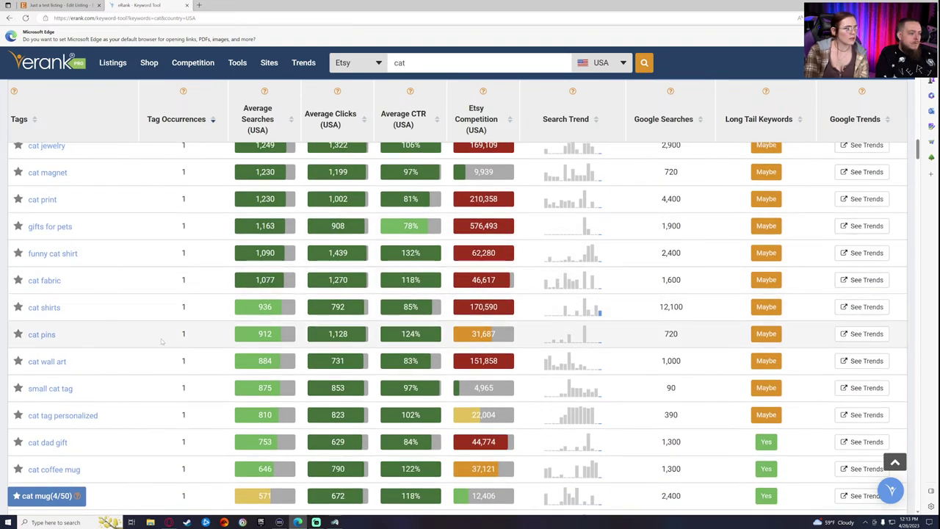
{"action": "scroll", "coordinate": [162, 341], "scroll_direction": "down", "scroll_amount": 2}
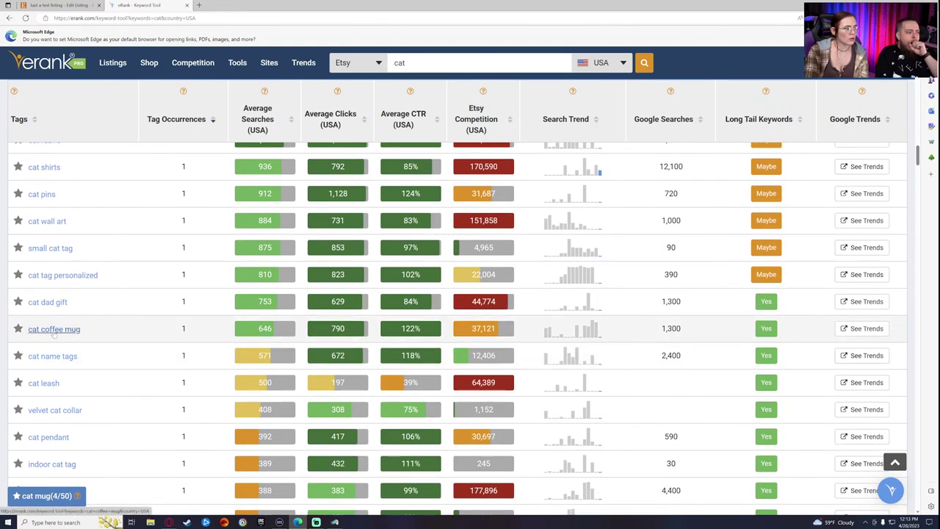
{"action": "left_click", "coordinate": [18, 329]}
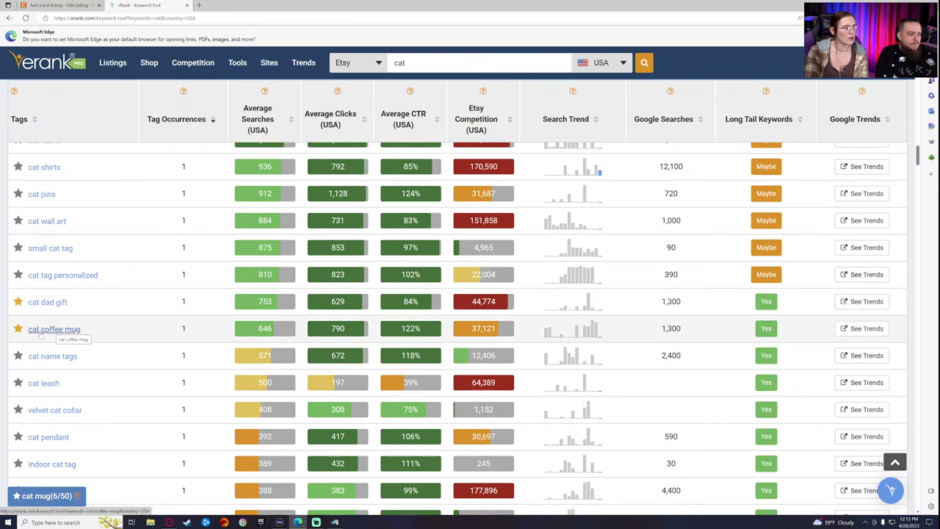
Analyze the keyword "cat coffee mug" and add the related tag "cat mug" to the list, checking its search trend.
{"action": "left_click", "coordinate": [41, 330]}
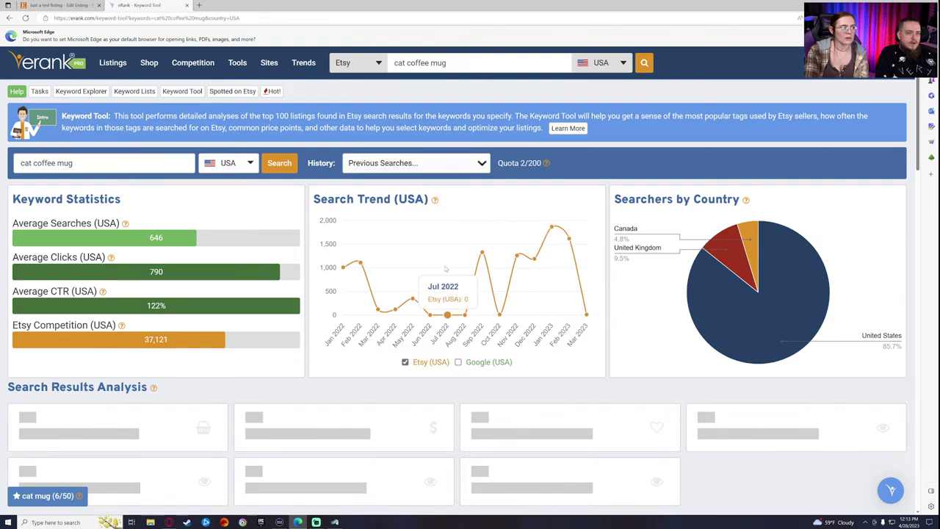
{"action": "scroll", "coordinate": [431, 254], "scroll_direction": "down", "scroll_amount": 4}
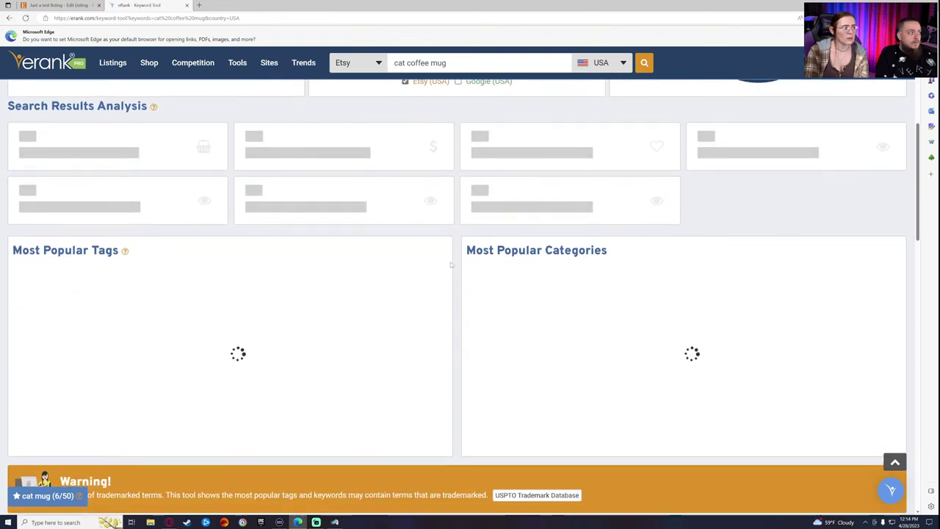
{"action": "scroll", "coordinate": [465, 271], "scroll_direction": "down", "scroll_amount": 4}
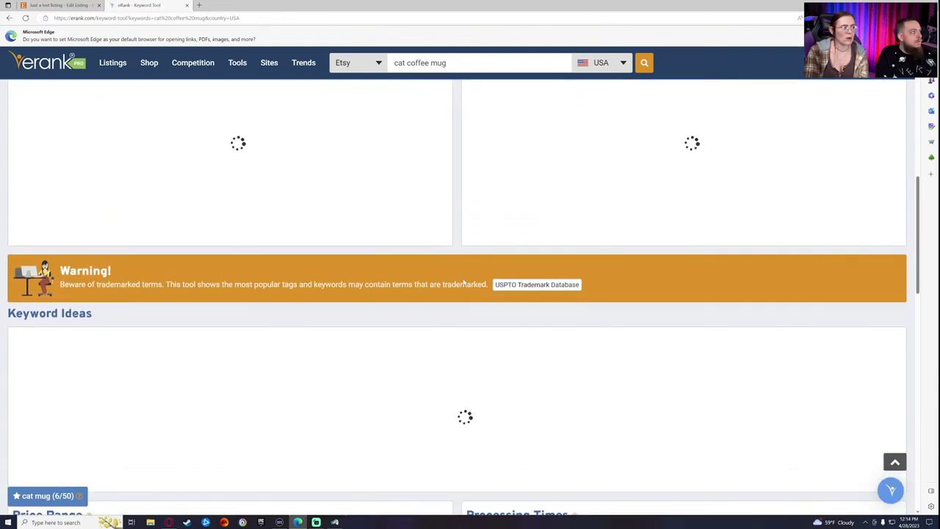
{"action": "scroll", "coordinate": [463, 283], "scroll_direction": "down", "scroll_amount": 3}
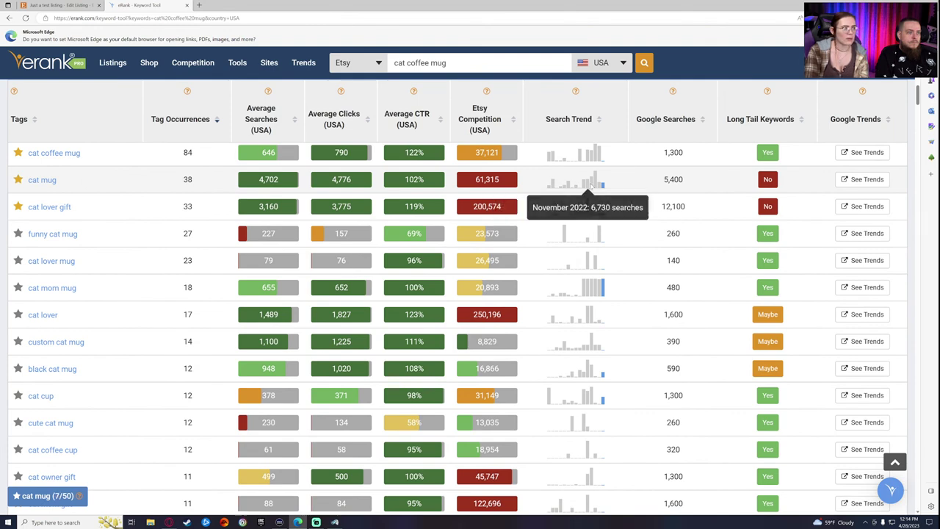
{"action": "mouse_move", "coordinate": [596, 187]}
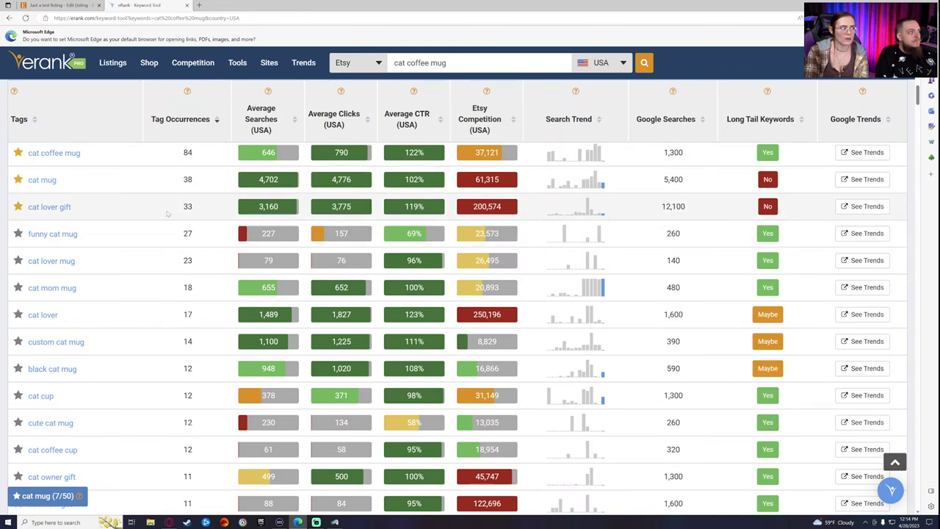
Check the search trend of "funny cat mug" and add "funny cat mug", "cat lover mug" and "cat mom mug" to the list.
{"action": "scroll", "coordinate": [68, 187], "scroll_direction": "down", "scroll_amount": 1}
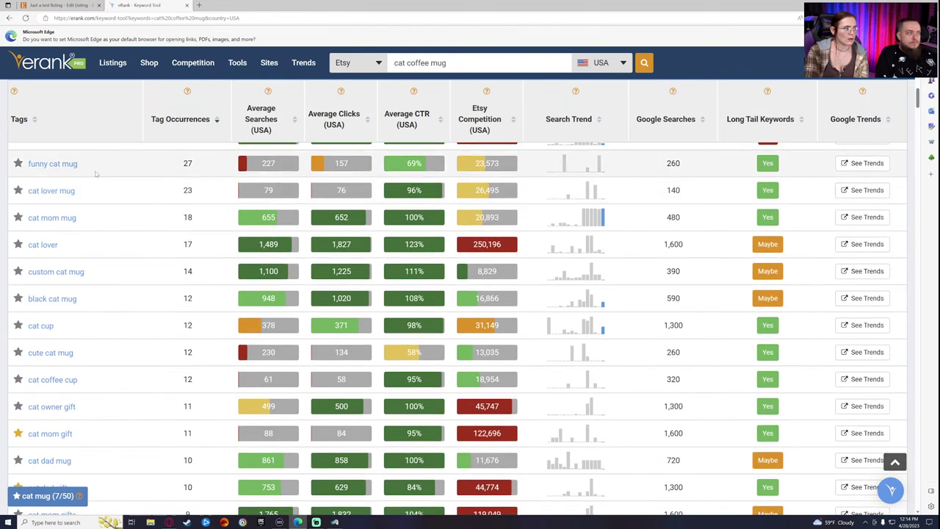
{"action": "scroll", "coordinate": [86, 182], "scroll_direction": "up", "scroll_amount": 1}
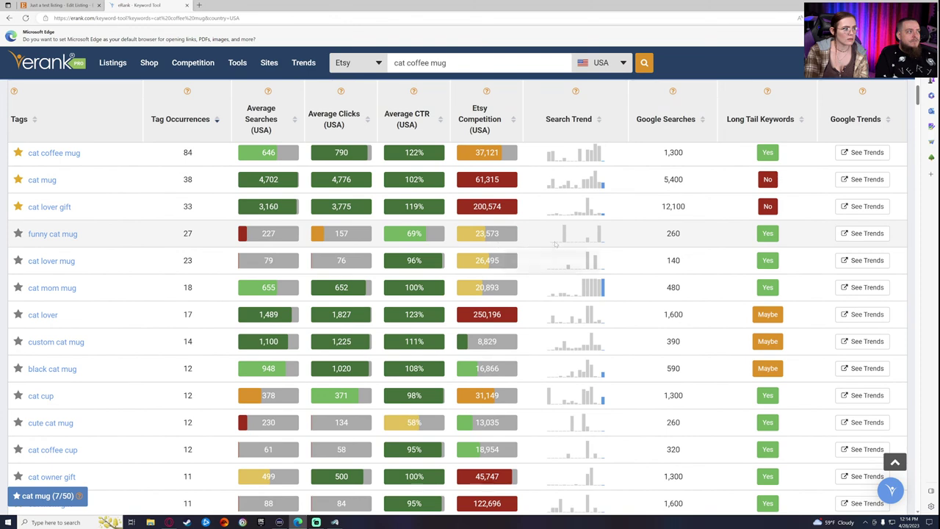
{"action": "mouse_move", "coordinate": [565, 242]}
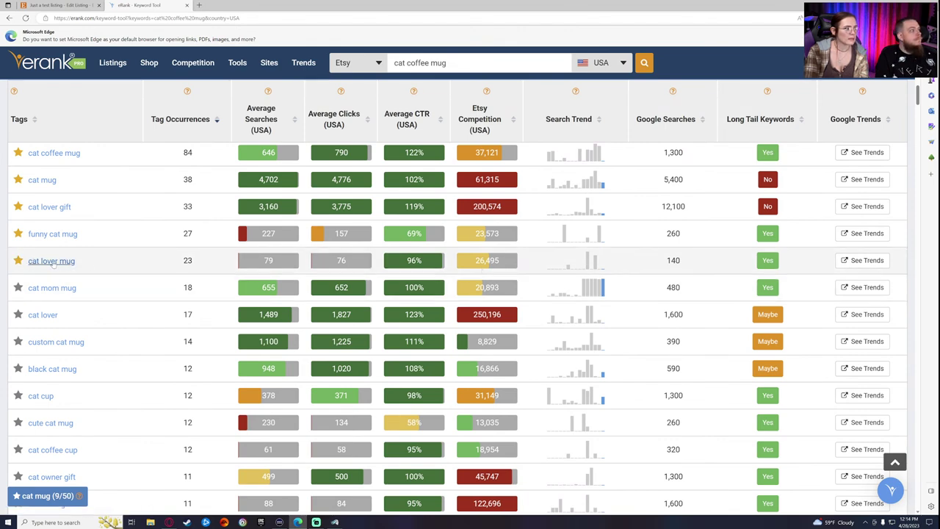
{"action": "left_click", "coordinate": [19, 287]}
Add the tag "cat mom gifts" from the cat coffee mug results to the cat mug list.
{"action": "scroll", "coordinate": [45, 289], "scroll_direction": "down", "scroll_amount": 1}
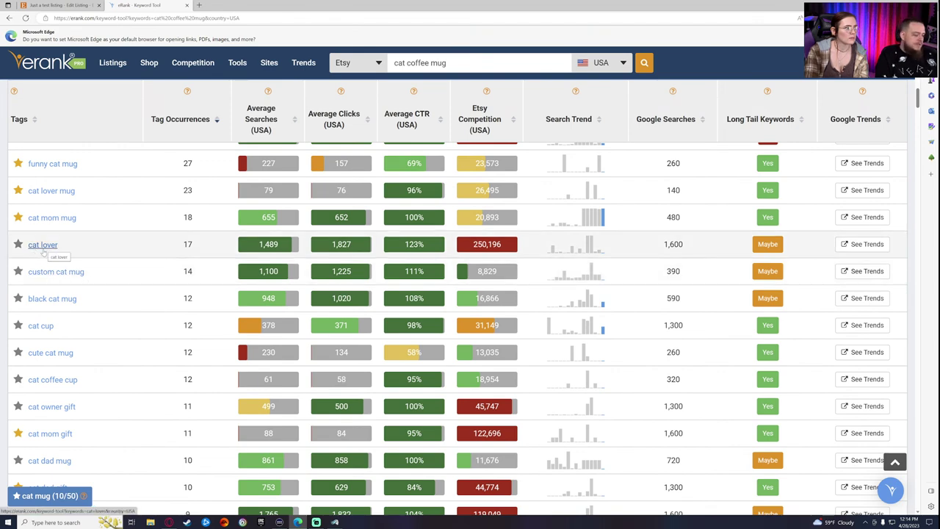
{"action": "scroll", "coordinate": [51, 264], "scroll_direction": "down", "scroll_amount": 1}
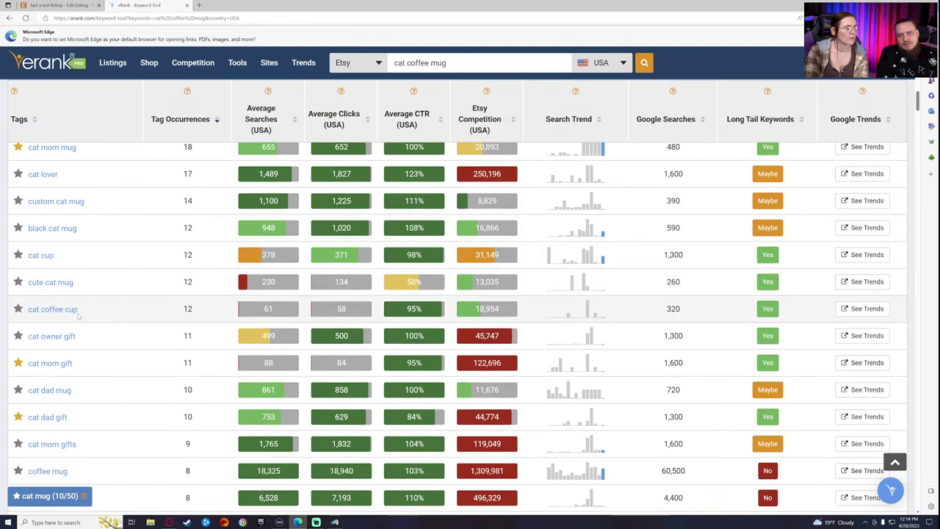
{"action": "scroll", "coordinate": [59, 307], "scroll_direction": "down", "scroll_amount": 1}
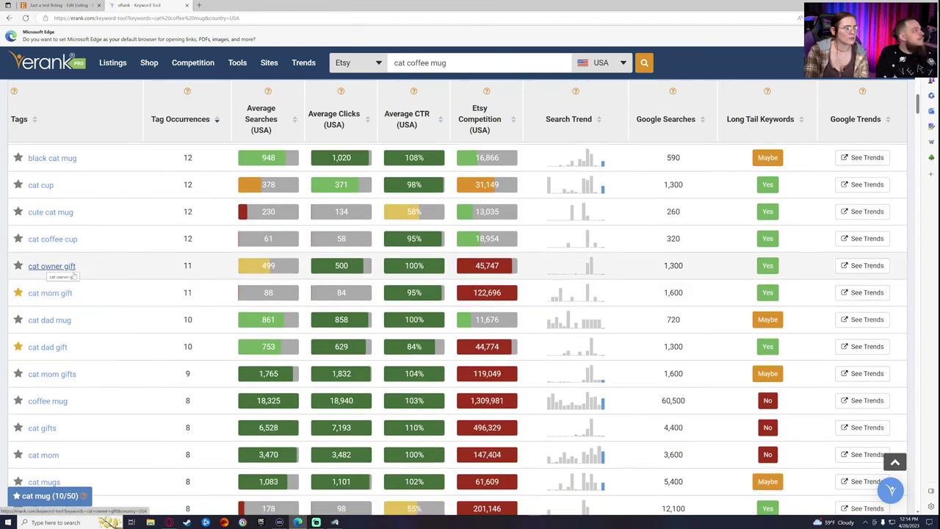
{"action": "scroll", "coordinate": [73, 276], "scroll_direction": "down", "scroll_amount": 2}
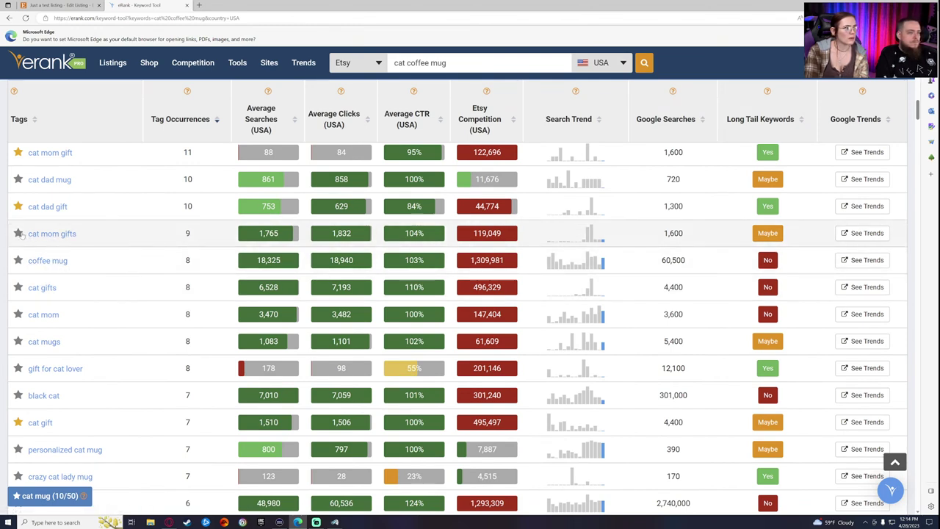
{"action": "scroll", "coordinate": [73, 279], "scroll_direction": "down", "scroll_amount": 1}
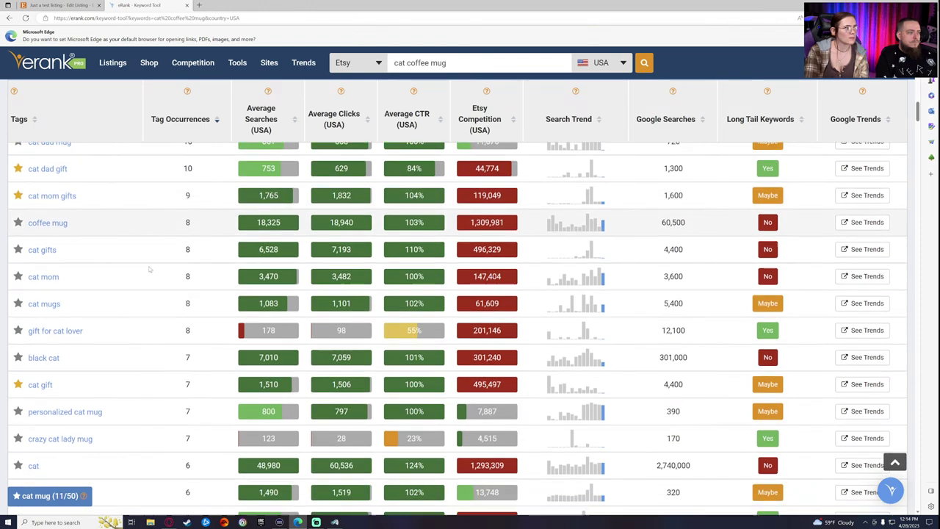
Look through the less frequent related tags of "cat coffee mug" for further suitable keywords.
{"action": "scroll", "coordinate": [125, 318], "scroll_direction": "down", "scroll_amount": 1}
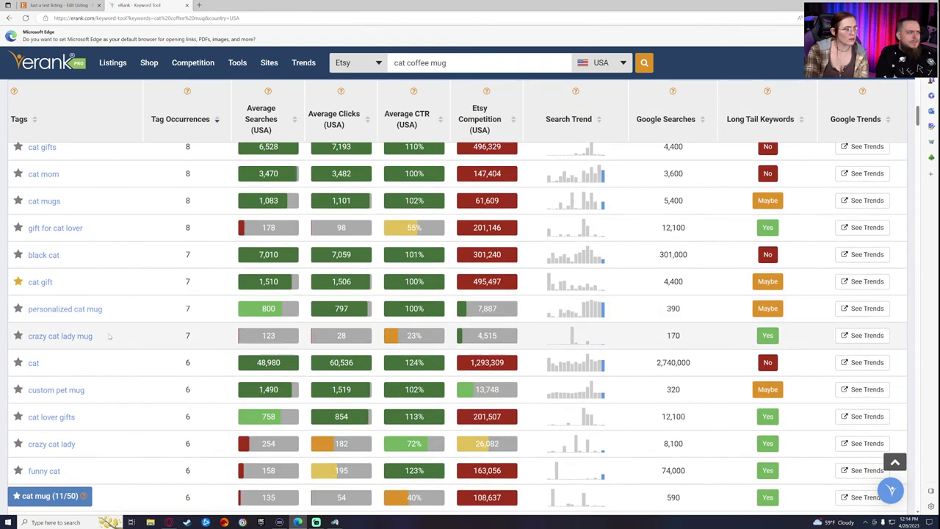
{"action": "scroll", "coordinate": [110, 337], "scroll_direction": "down", "scroll_amount": 1}
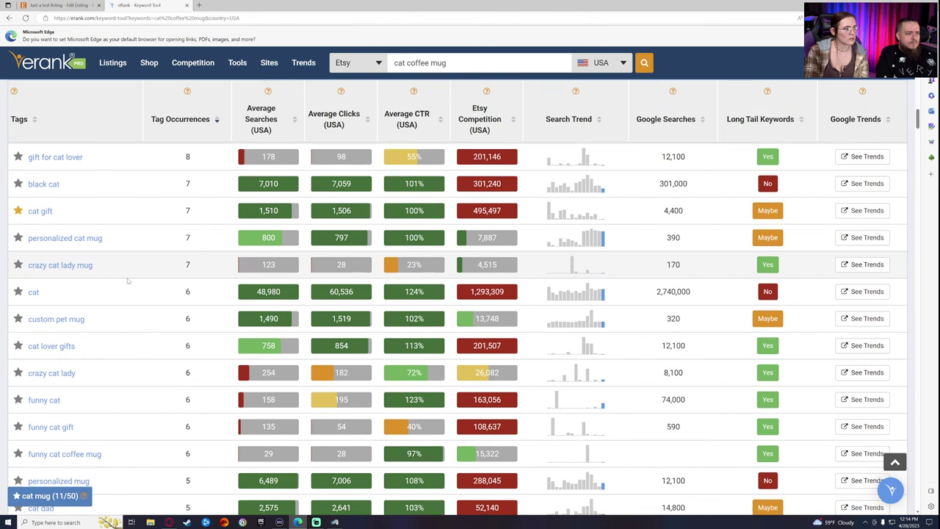
{"action": "scroll", "coordinate": [134, 257], "scroll_direction": "down", "scroll_amount": 1}
{"action": "scroll", "coordinate": [133, 342], "scroll_direction": "down", "scroll_amount": 1}
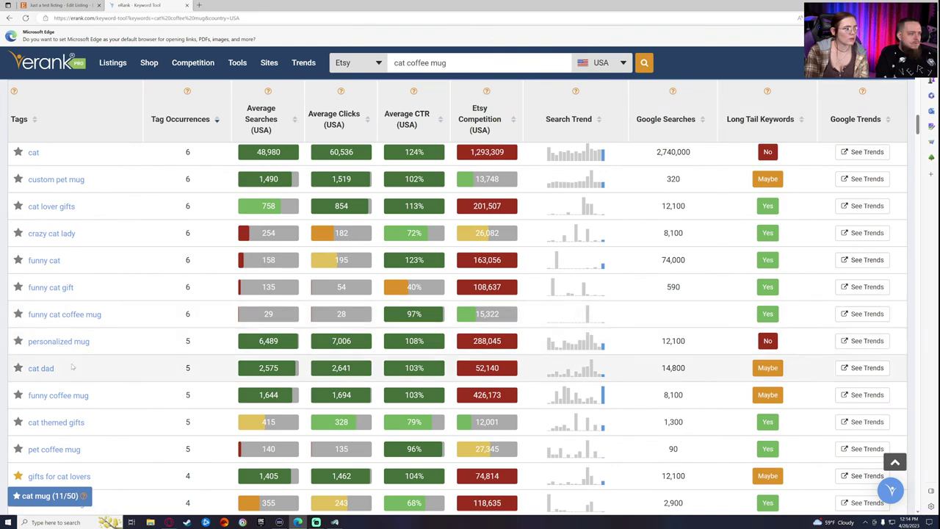
{"action": "scroll", "coordinate": [82, 350], "scroll_direction": "down", "scroll_amount": 1}
{"action": "scroll", "coordinate": [93, 332], "scroll_direction": "up", "scroll_amount": 4}
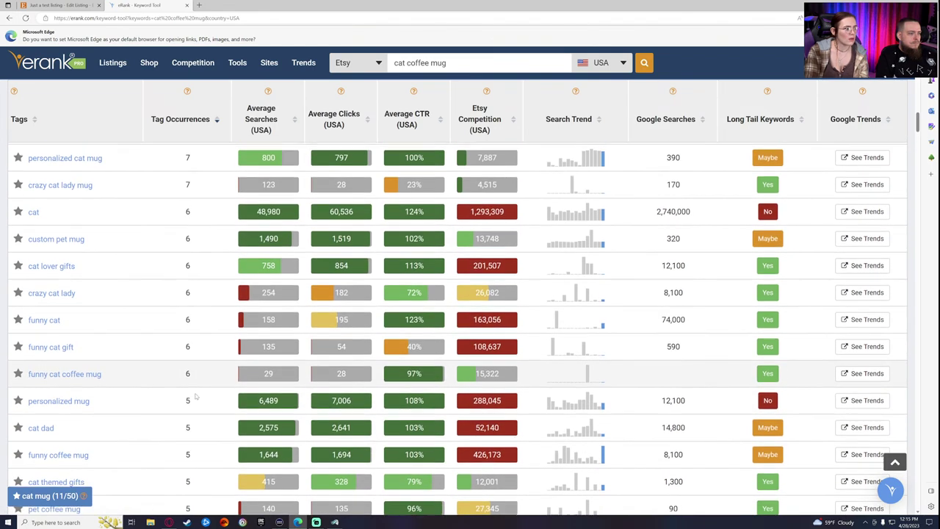
Open the full view of the cat mug keyword list and review its saved keywords.
{"action": "left_click", "coordinate": [59, 497]}
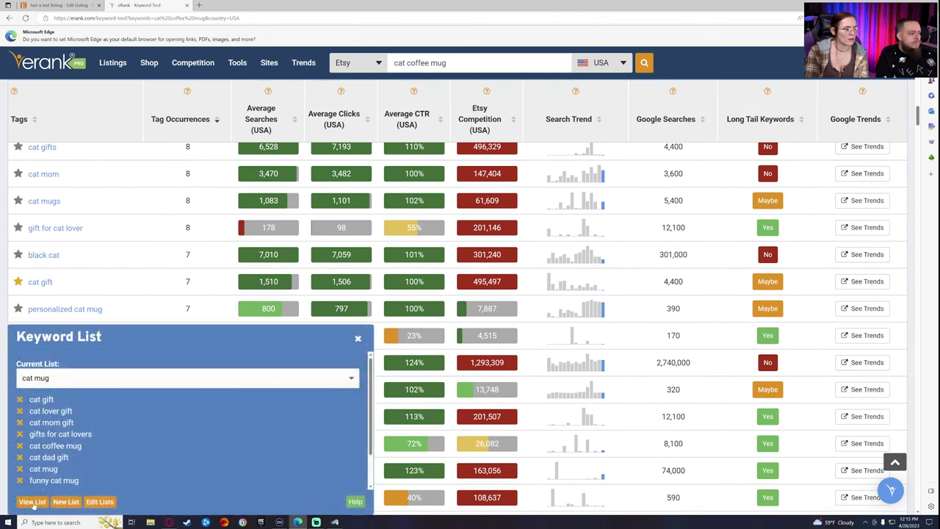
{"action": "left_click", "coordinate": [48, 500]}
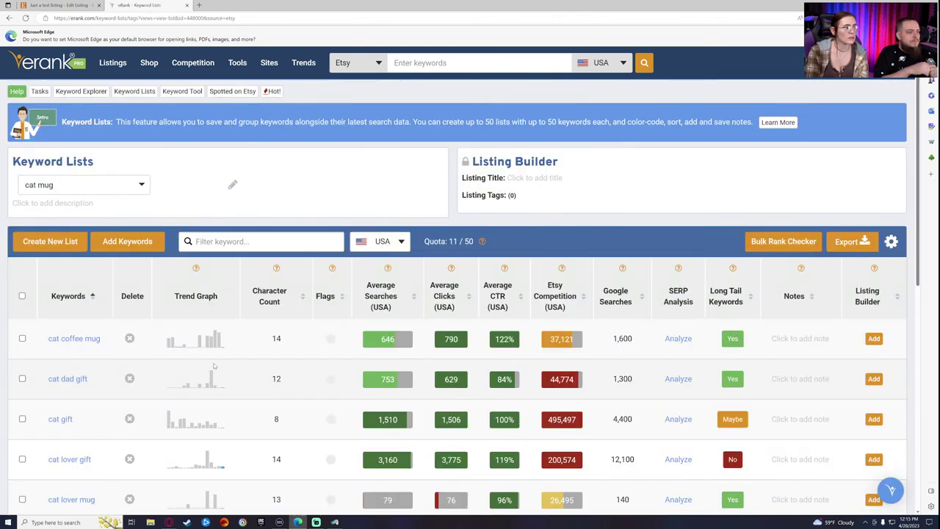
{"action": "scroll", "coordinate": [233, 358], "scroll_direction": "down", "scroll_amount": 4}
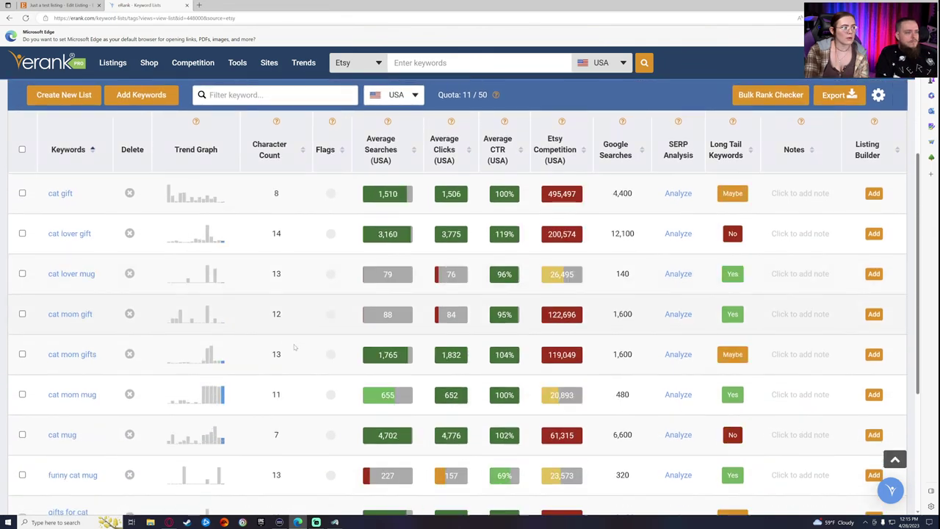
{"action": "scroll", "coordinate": [103, 360], "scroll_direction": "up", "scroll_amount": 5}
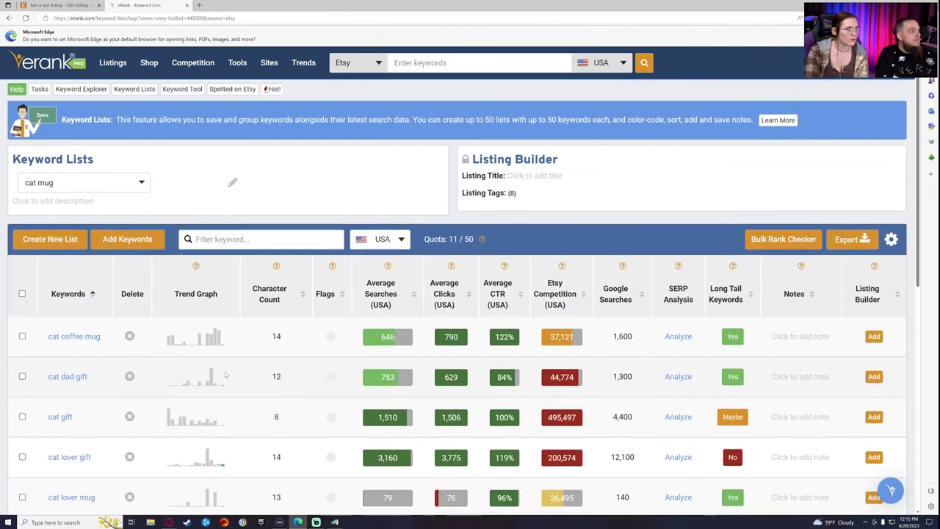
Delete the keyword "cat gift" from the cat mug list and confirm the removal.
{"action": "scroll", "coordinate": [298, 272], "scroll_direction": "down", "scroll_amount": 1}
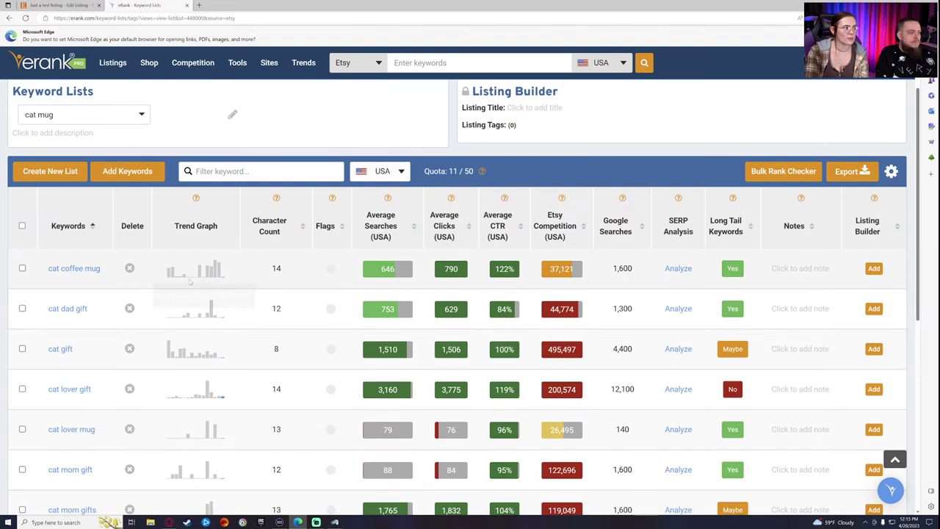
{"action": "scroll", "coordinate": [136, 300], "scroll_direction": "down", "scroll_amount": 1}
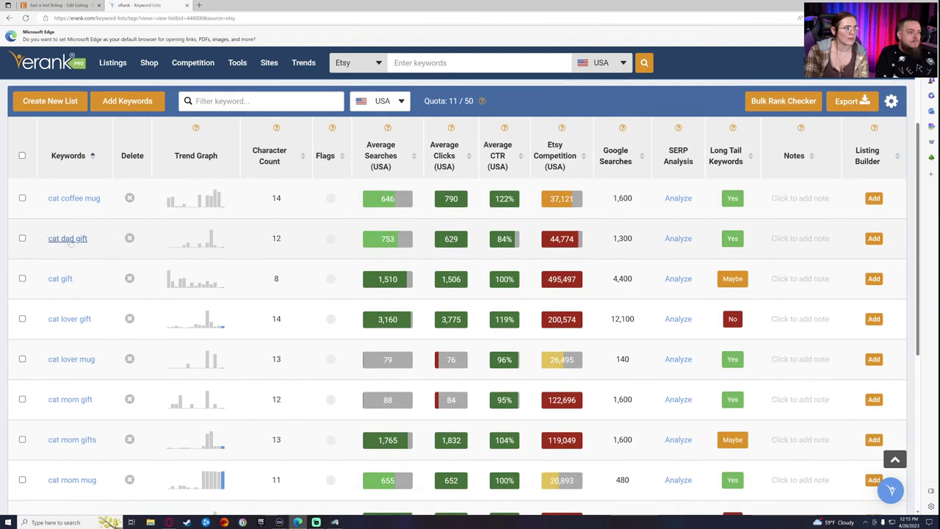
{"action": "left_click", "coordinate": [129, 279]}
{"action": "left_click", "coordinate": [433, 308]}
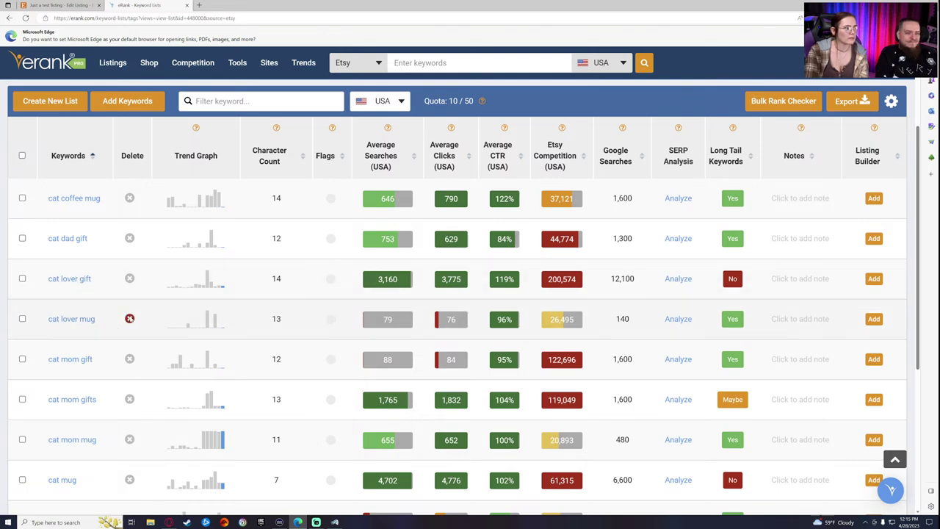
Delete the keywords "cat lover mug" and "cat mom gift" from the cat mug list, confirming each removal.
{"action": "left_click", "coordinate": [129, 318]}
{"action": "left_click", "coordinate": [424, 307]}
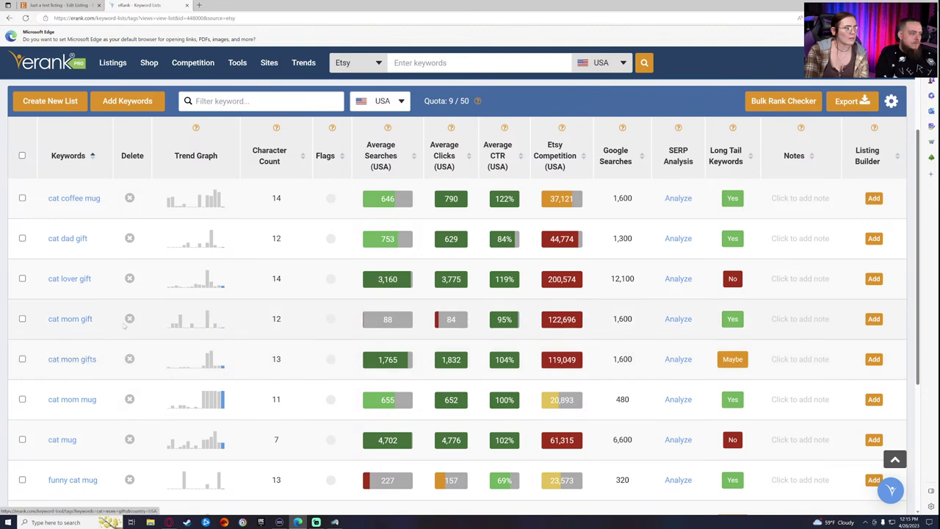
{"action": "left_click", "coordinate": [130, 318]}
{"action": "left_click", "coordinate": [402, 300]}
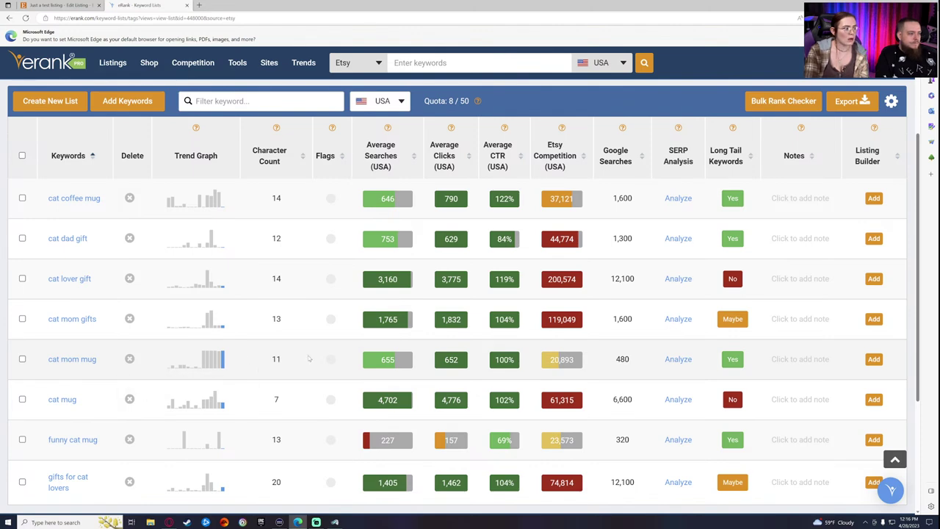
Review the remaining keywords and remove "cat mug" and "gifts for cat lovers" from the list.
{"action": "mouse_move", "coordinate": [214, 362]}
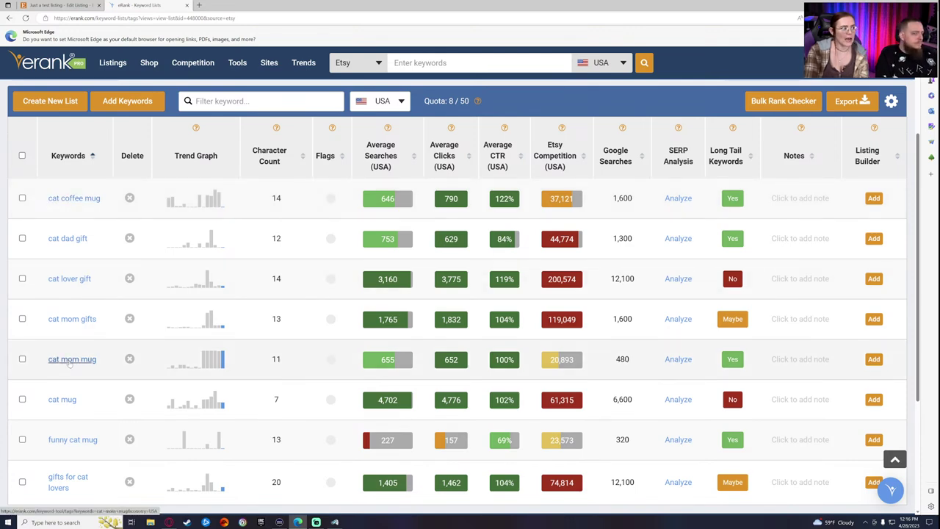
{"action": "scroll", "coordinate": [121, 316], "scroll_direction": "down", "scroll_amount": 2}
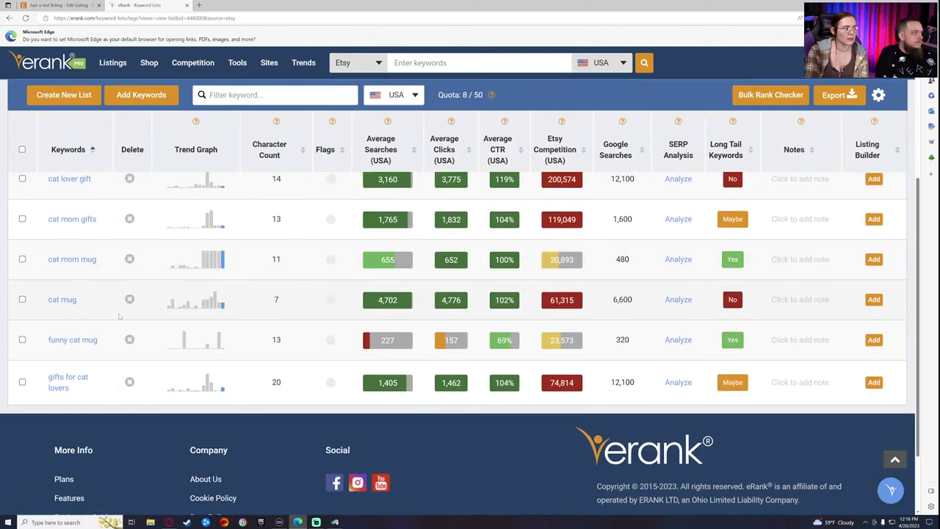
{"action": "scroll", "coordinate": [125, 367], "scroll_direction": "up", "scroll_amount": 2}
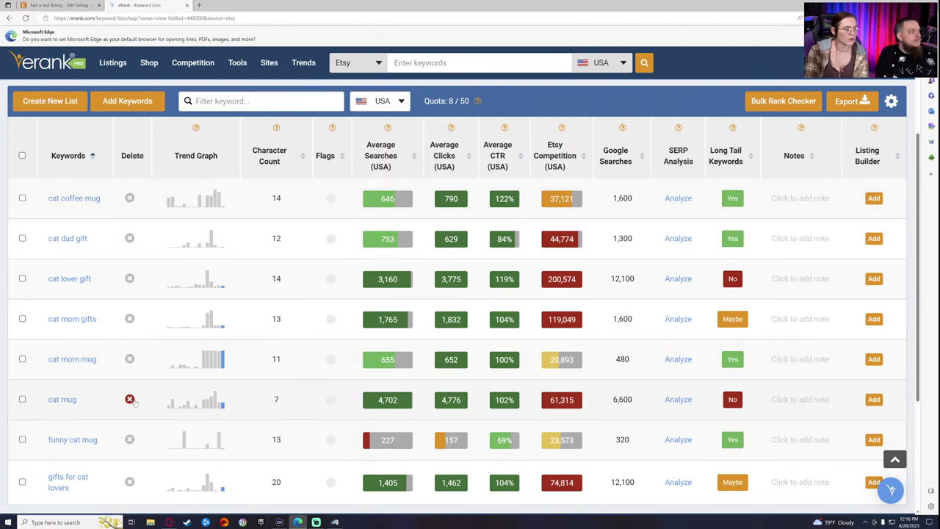
{"action": "left_click", "coordinate": [129, 399]}
{"action": "left_click", "coordinate": [431, 313]}
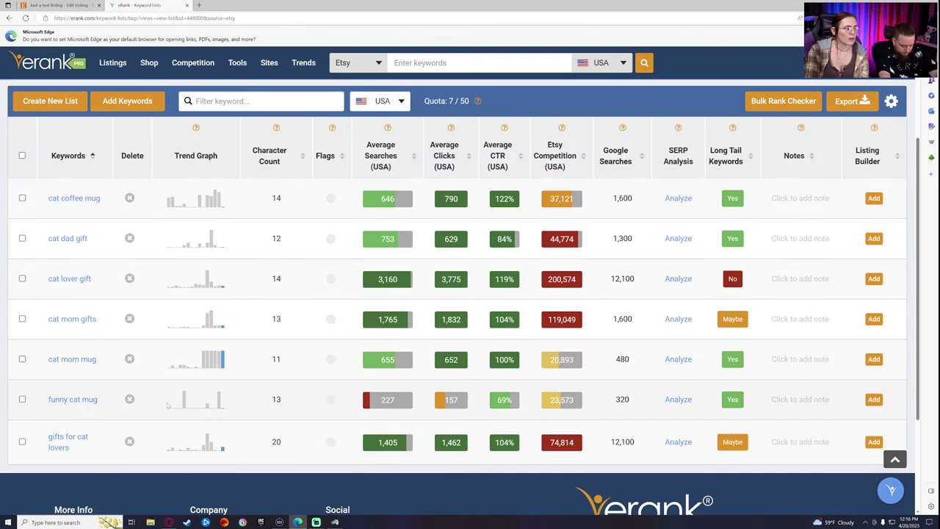
{"action": "left_click", "coordinate": [130, 444]}
{"action": "left_click", "coordinate": [423, 309]}
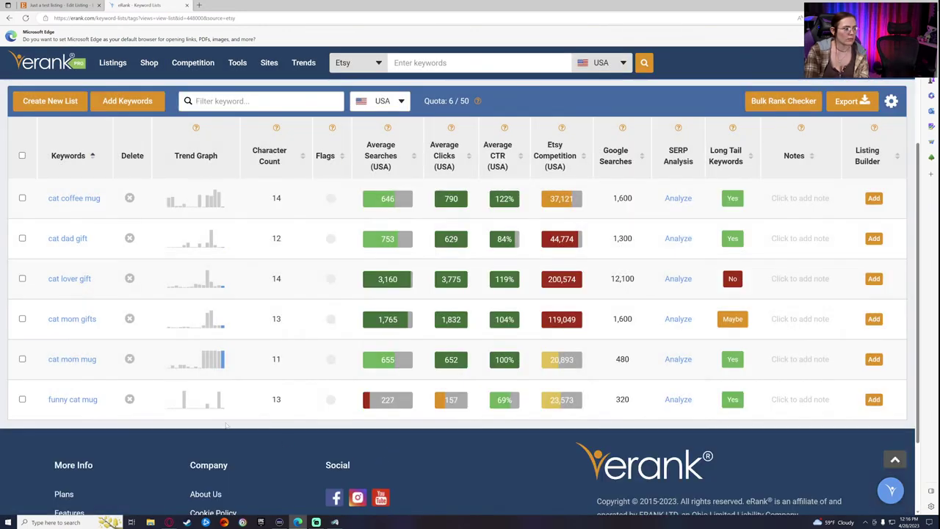
Switch to the Etsy draft listing and replace its title with "Cat Coffee Mug".
{"action": "scroll", "coordinate": [262, 429], "scroll_direction": "up", "scroll_amount": 1}
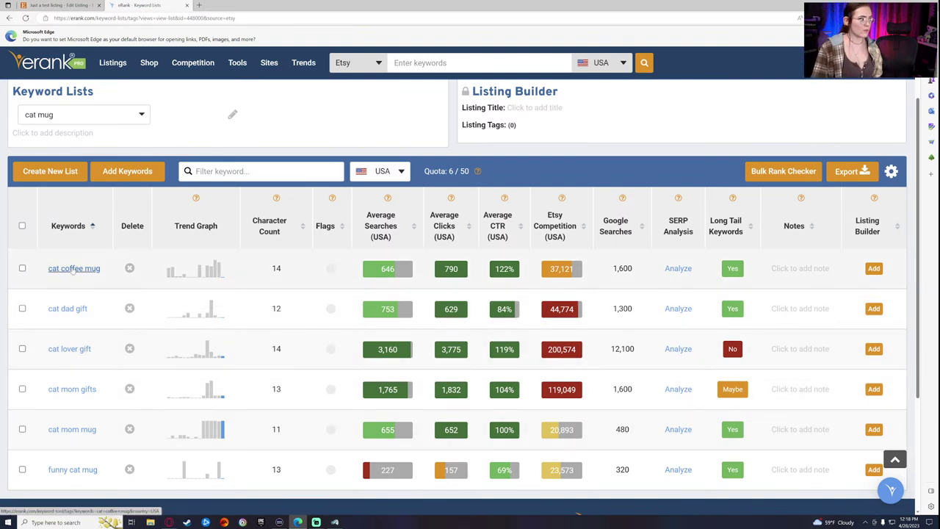
{"action": "left_click", "coordinate": [73, 5]}
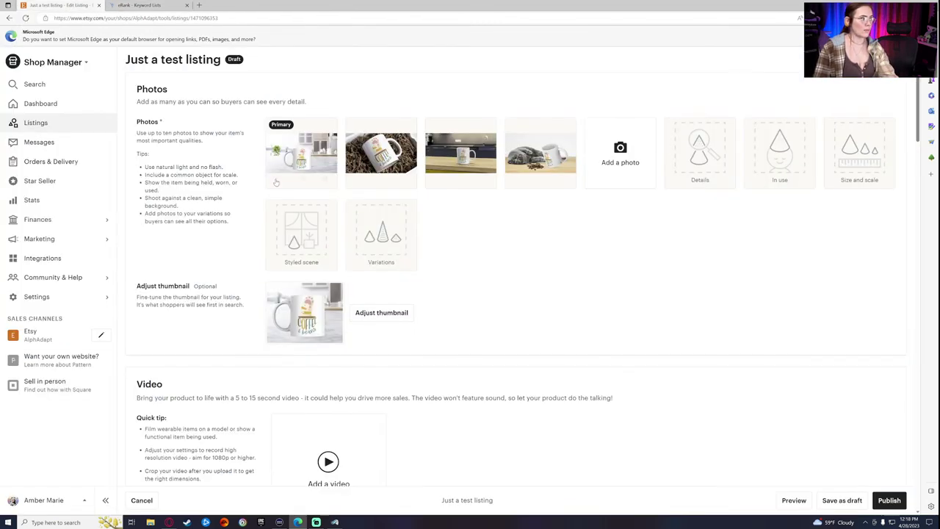
{"action": "scroll", "coordinate": [258, 330], "scroll_direction": "down", "scroll_amount": 6}
{"action": "scroll", "coordinate": [302, 283], "scroll_direction": "down", "scroll_amount": 1}
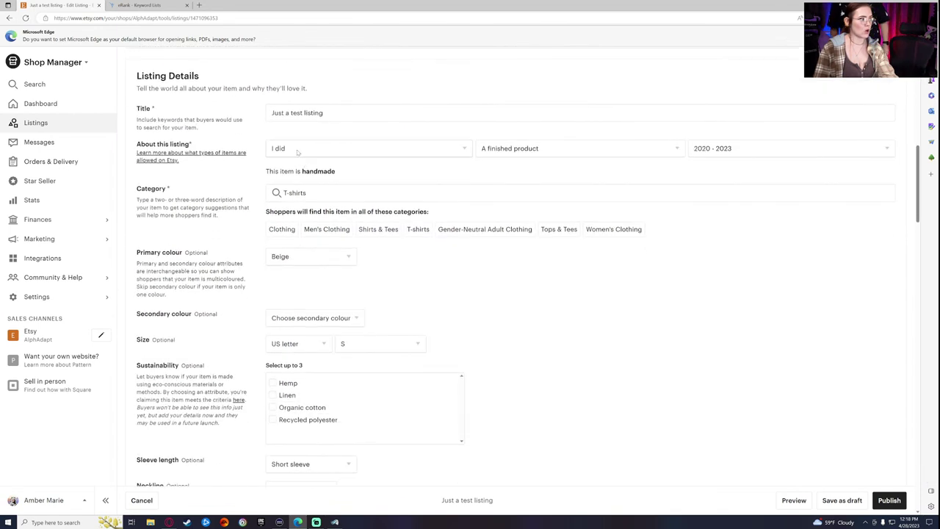
{"action": "triple_click", "coordinate": [297, 112]}
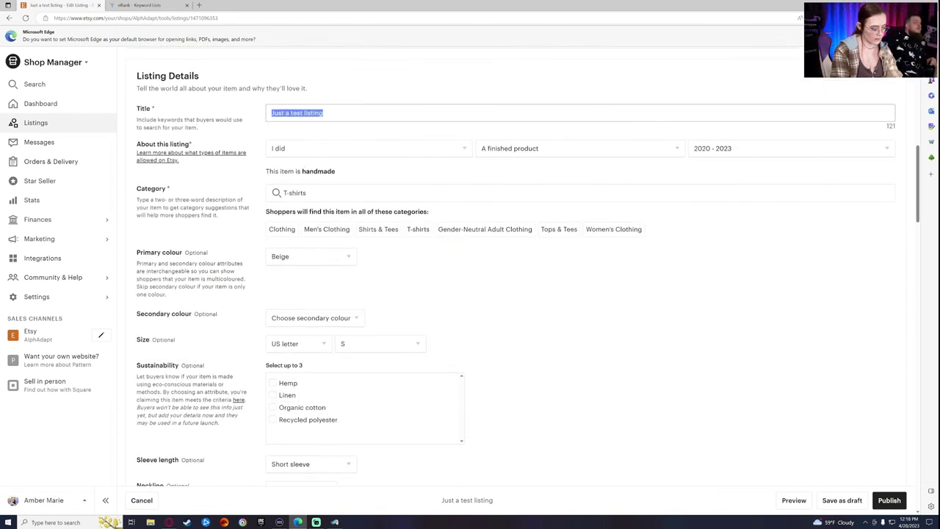
{"action": "type", "text": "Cat Coffee "}
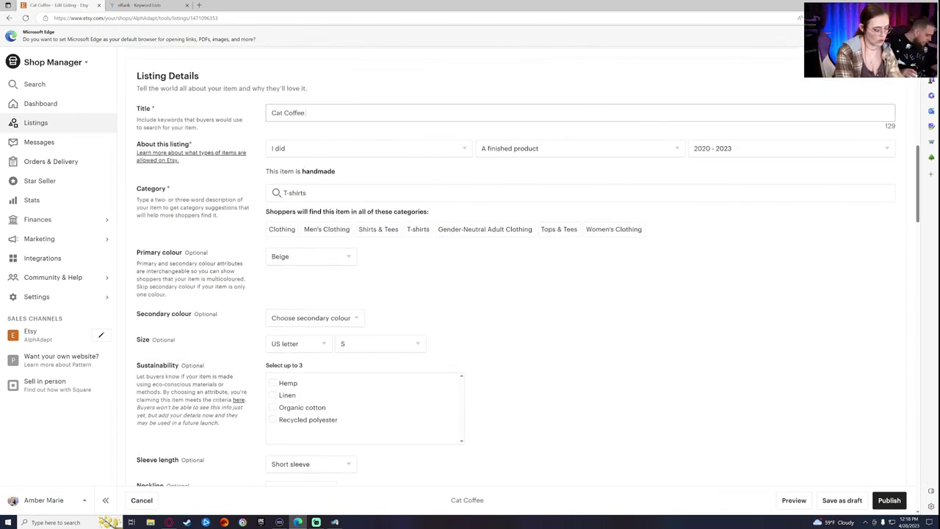
{"action": "type", "text": "Mug"}
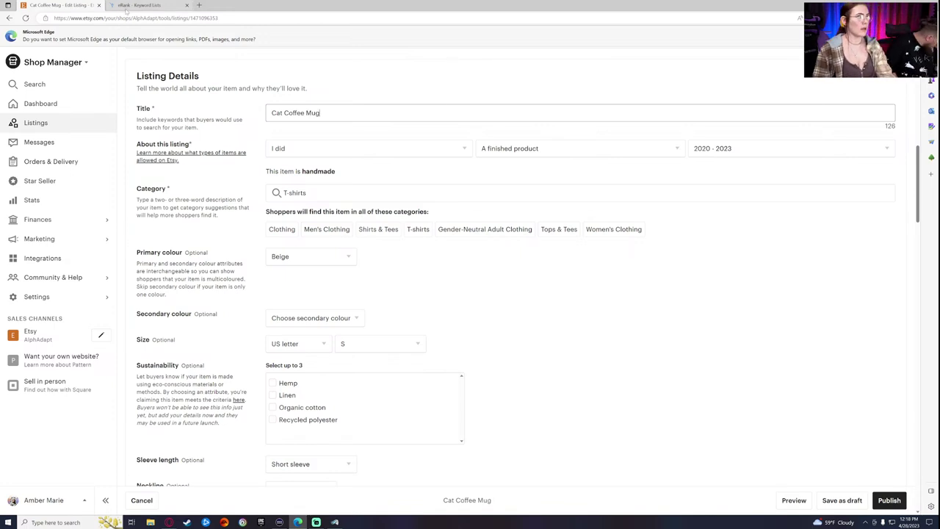
Check the eRank keyword list, then extend the Etsy title to "Cat Coffee Mug Great Gift for Cat lovers, Mom and Dad".
{"action": "left_click", "coordinate": [147, 5]}
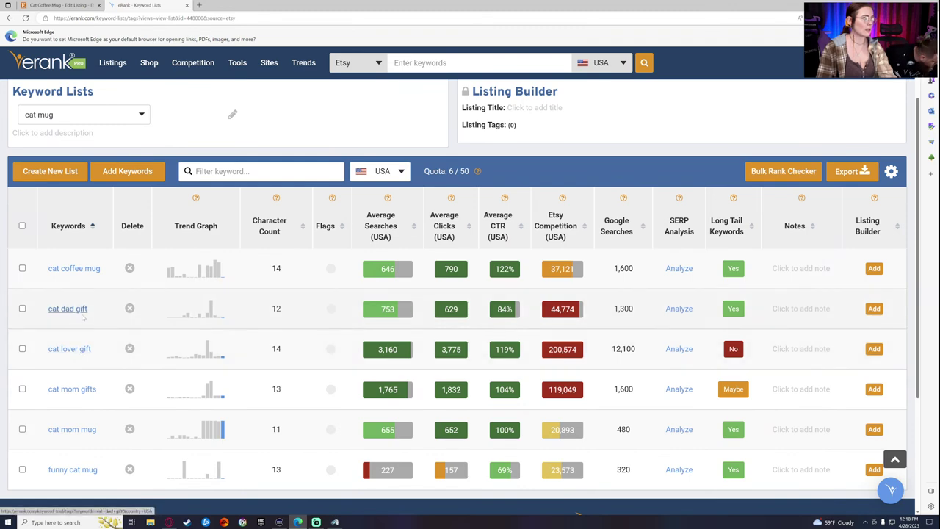
{"action": "left_click", "coordinate": [58, 5]}
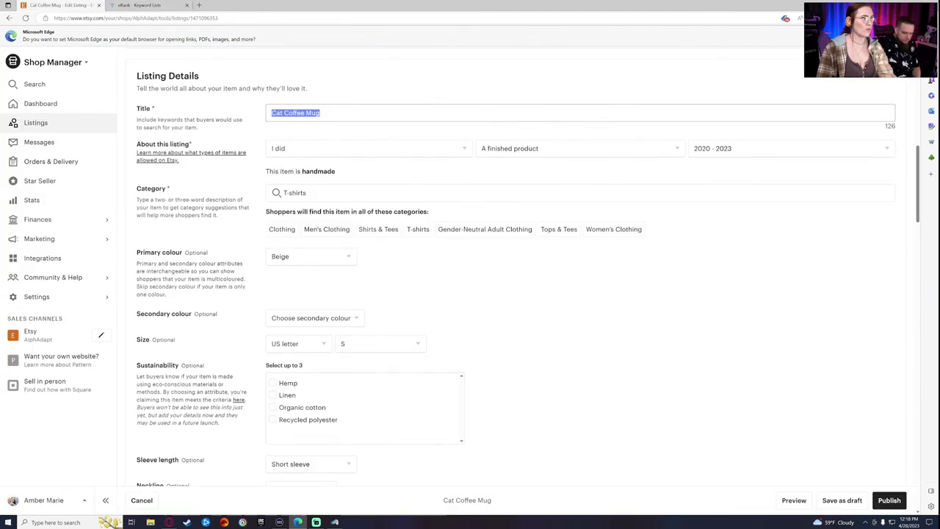
{"action": "left_click", "coordinate": [320, 113]}
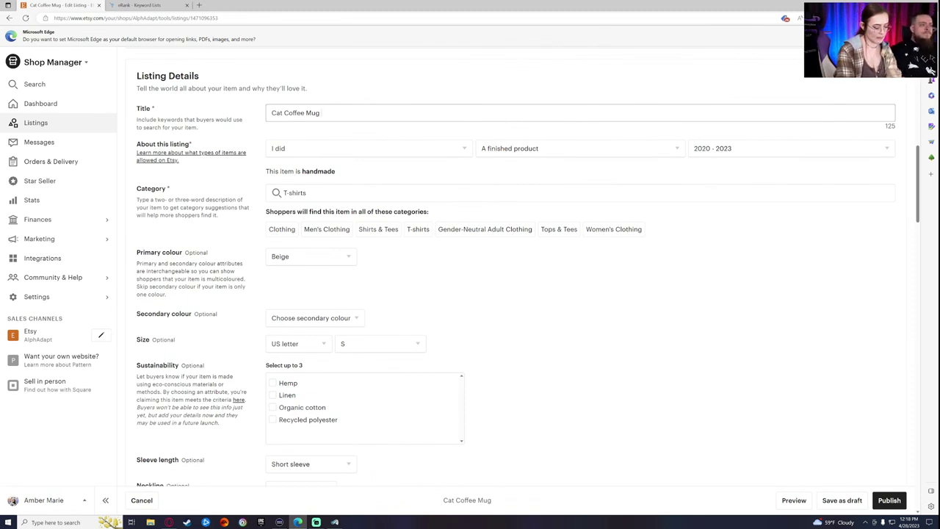
{"action": "type", "text": "Gr"}
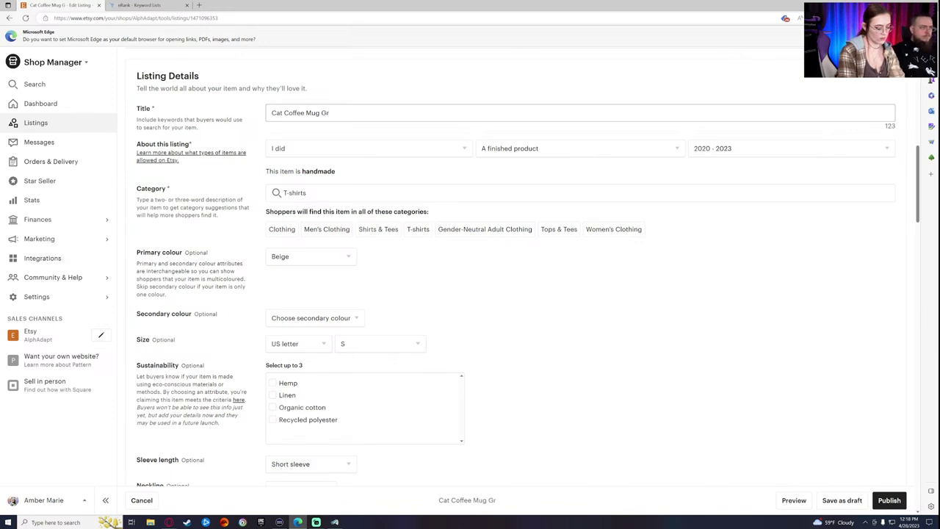
{"action": "type", "text": "eat Gift"}
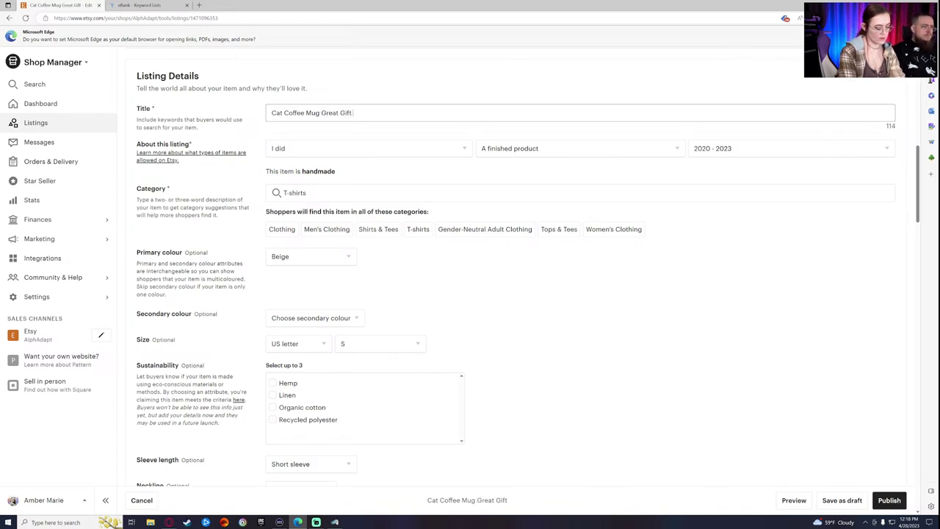
{"action": "type", "text": " for Cat"}
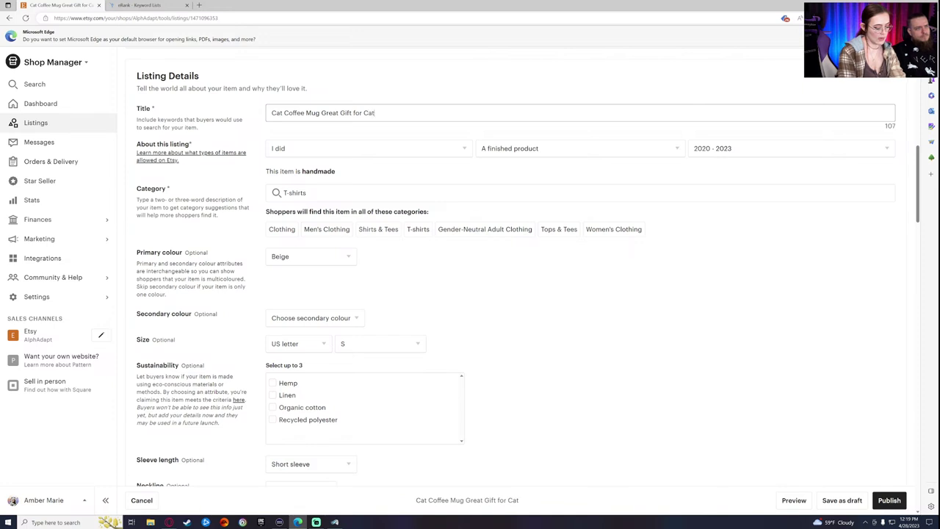
{"action": "type", "text": "s lovers, "}
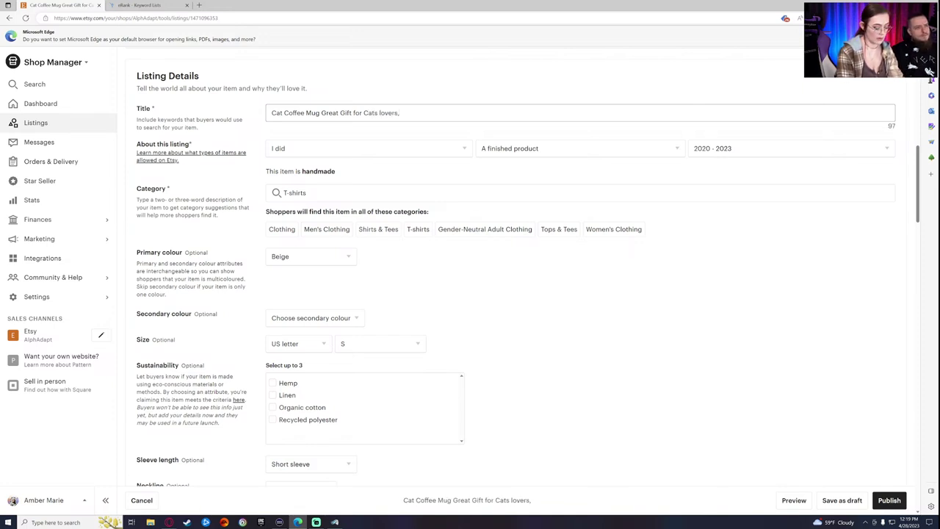
{"action": "type", "text": "Mom and "}
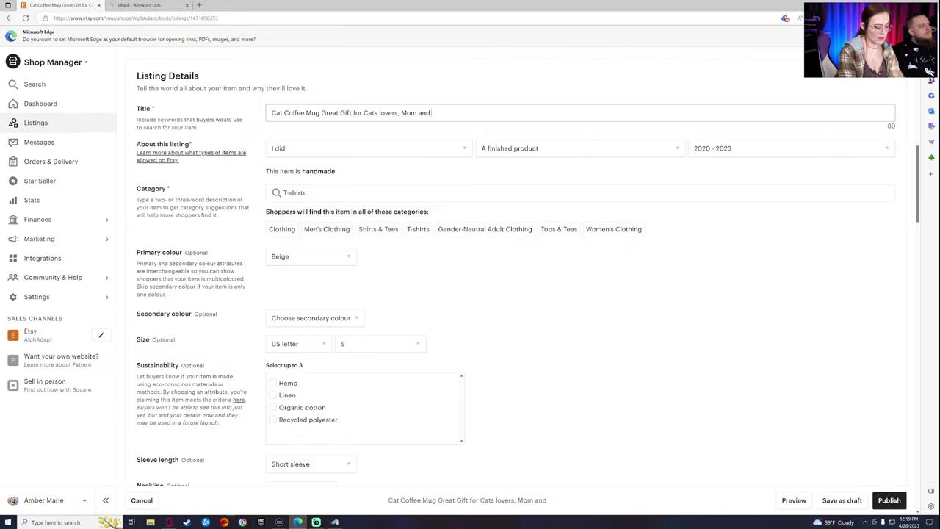
{"action": "type", "text": "Dad"}
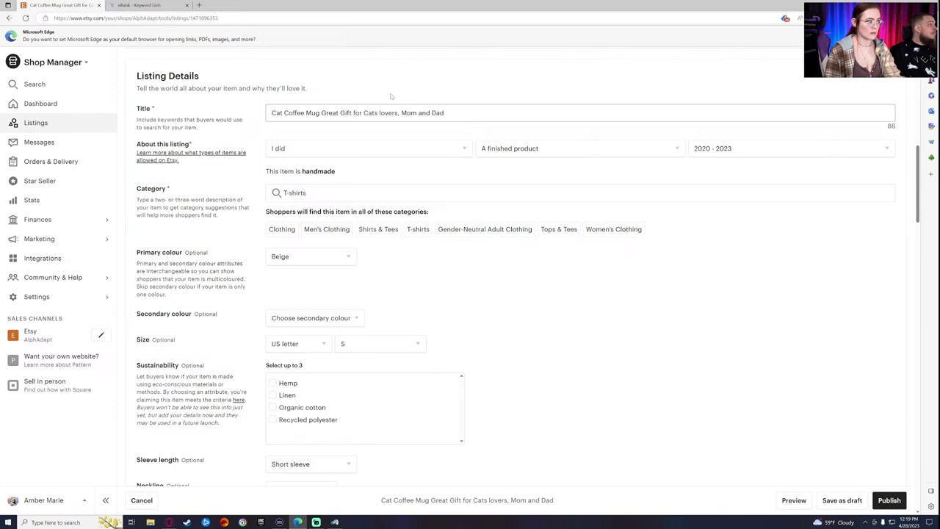
{"action": "key", "text": "BackSpace"}
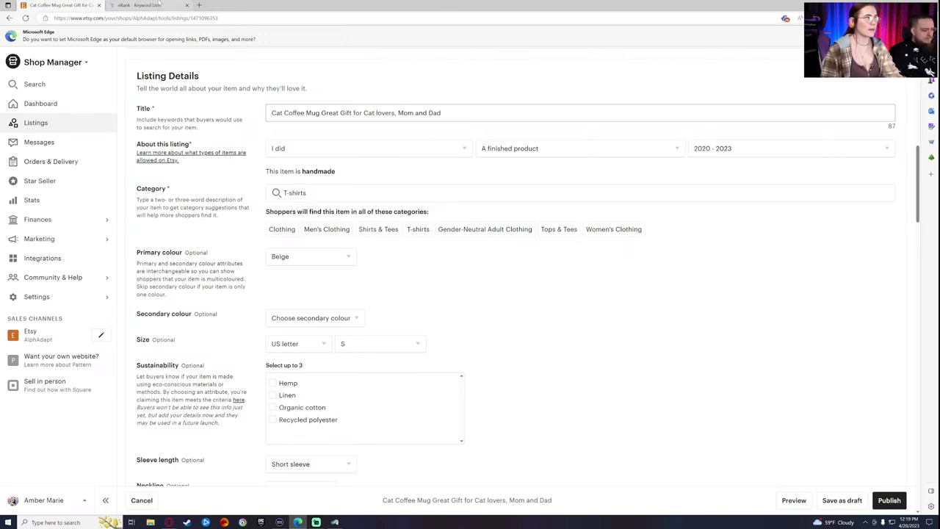
Consult the eRank keywords again and add "Funny" to the start of the Etsy listing title.
{"action": "left_click", "coordinate": [146, 5]}
{"action": "scroll", "coordinate": [211, 341], "scroll_direction": "down", "scroll_amount": 1}
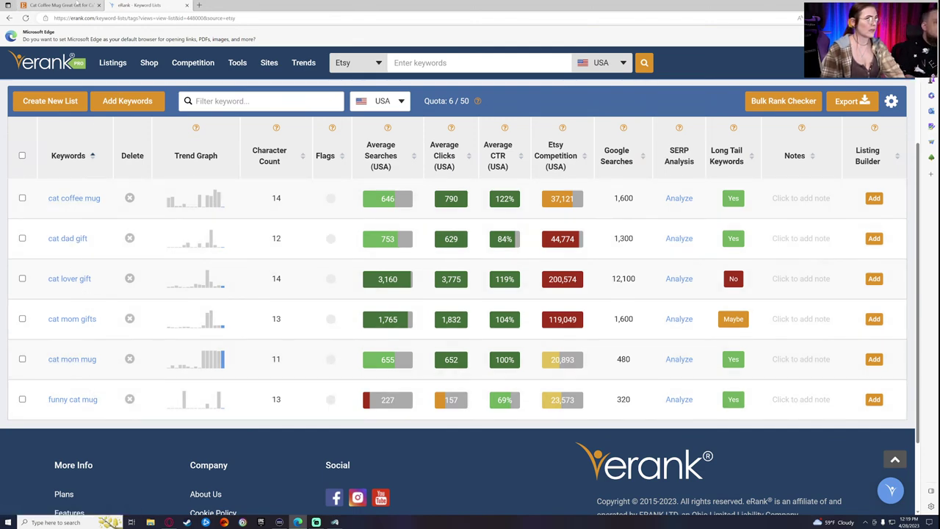
{"action": "left_click", "coordinate": [62, 5]}
{"action": "left_click", "coordinate": [448, 113]}
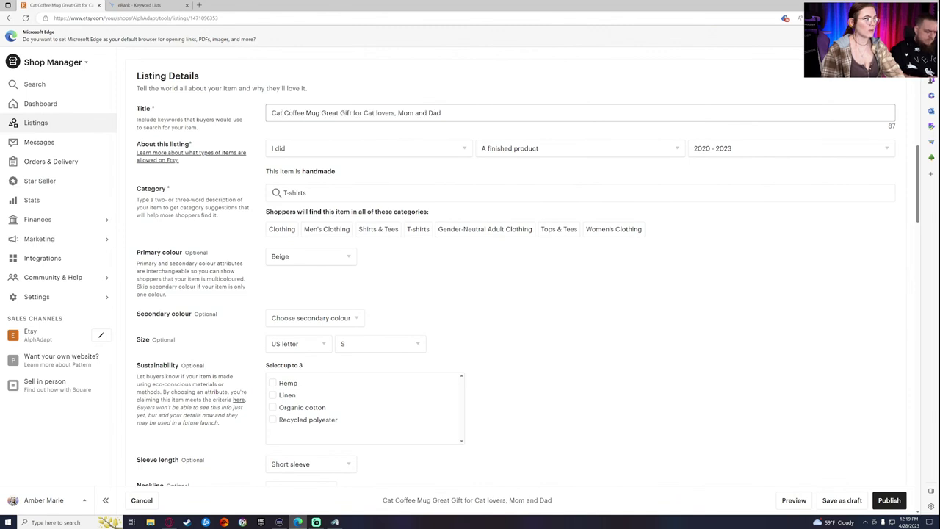
{"action": "type", "text": "Funny Cat"}
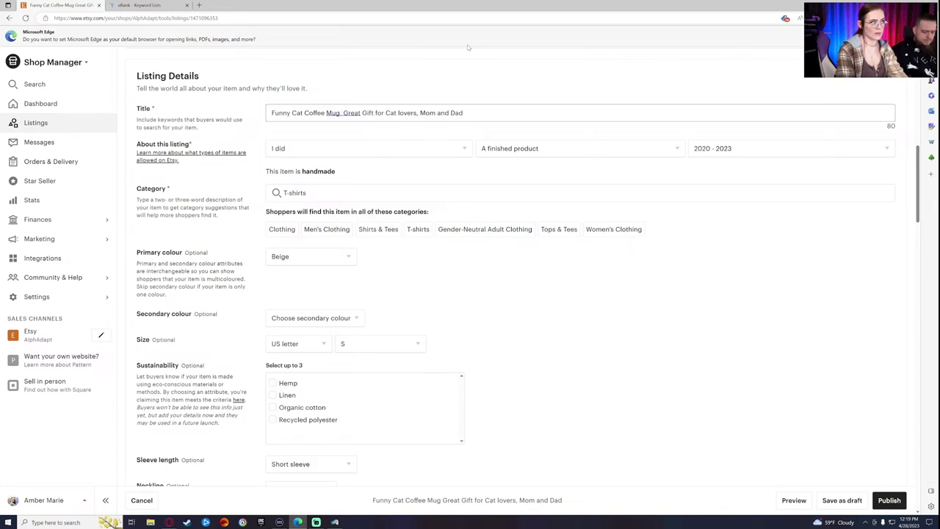
Replace the word "Great" in the listing title with "Purfect".
{"action": "key", "text": "shift+Left"}
{"action": "key", "text": "shift+Left"}
{"action": "key", "text": "shift+Left"}
{"action": "key", "text": "shift+Left"}
{"action": "key", "text": "shift+Left"}
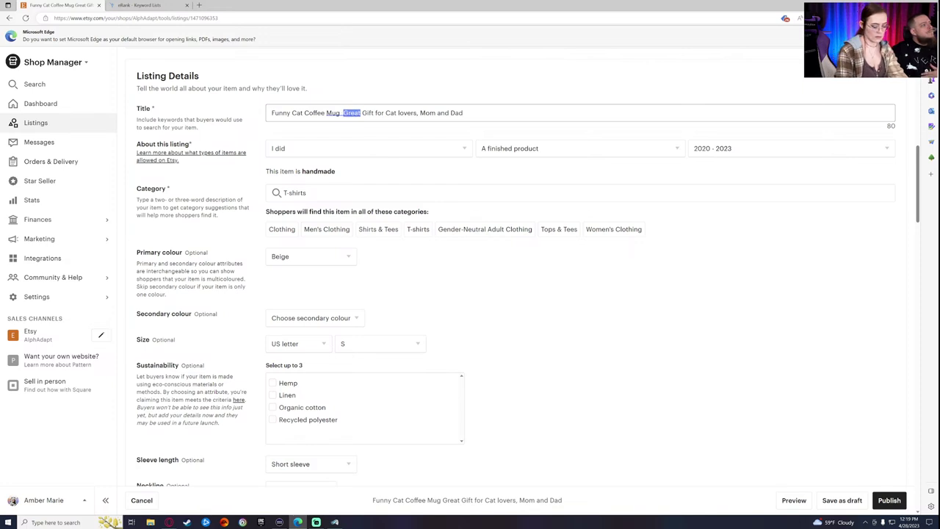
{"action": "type", "text": "Purfect"}
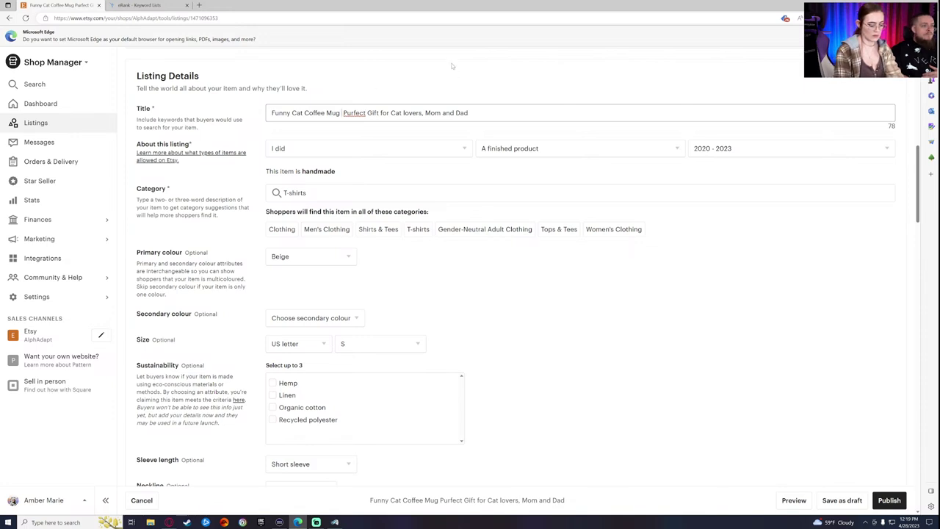
Insert a slash after "Mug" in the title and correct the spelling of "Purfect" to "Perfect".
{"action": "key", "text": "ctrl+Left"}
{"action": "type", "text": "/"}
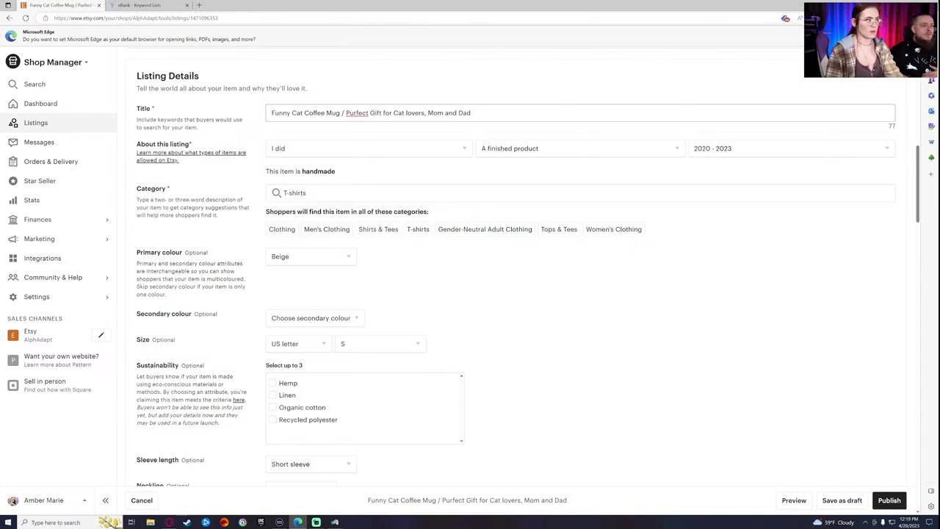
{"action": "left_click", "coordinate": [357, 113]}
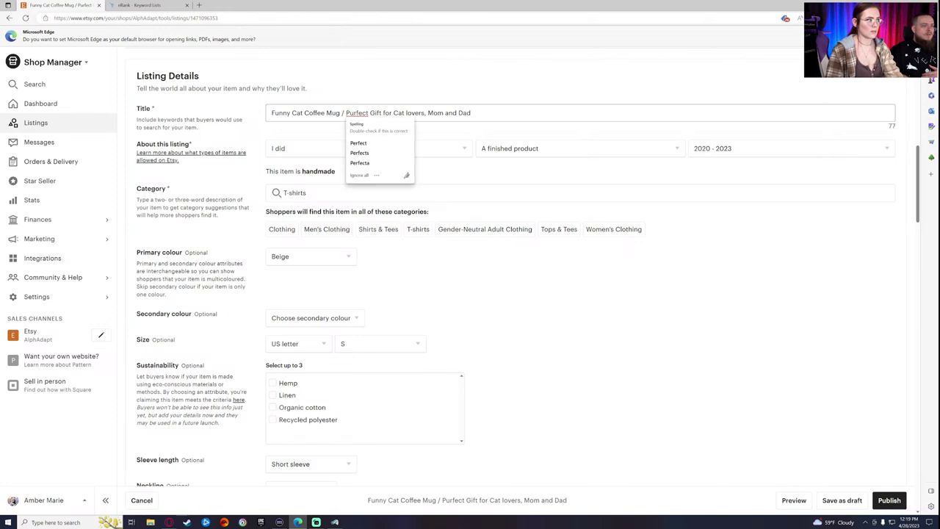
{"action": "left_click", "coordinate": [359, 143]}
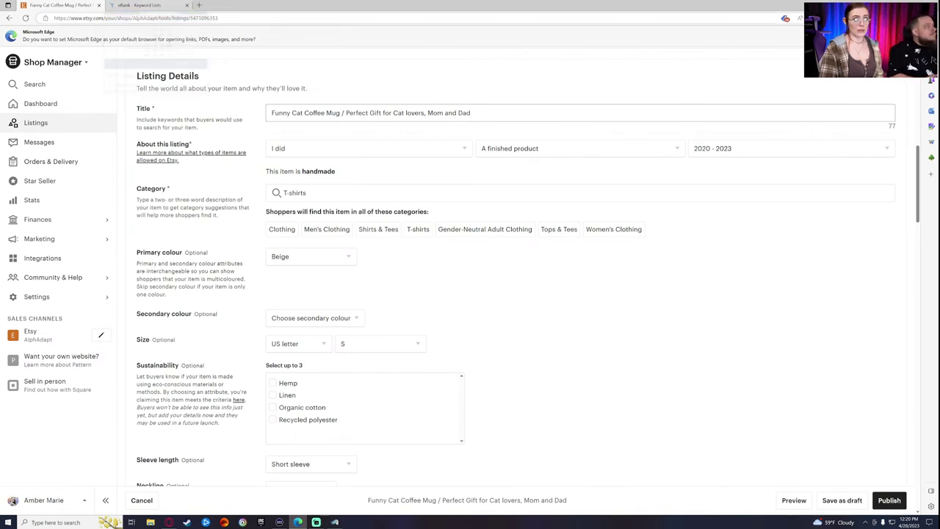
Return to eRank and open the Listing Helper page through the link in the recent support conversation.
{"action": "left_click", "coordinate": [157, 11]}
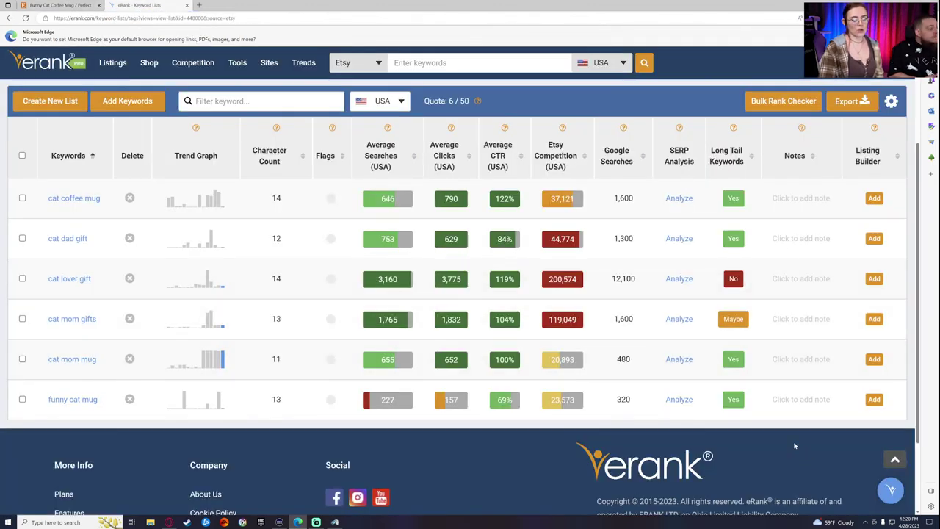
{"action": "scroll", "coordinate": [757, 475], "scroll_direction": "up", "scroll_amount": 2}
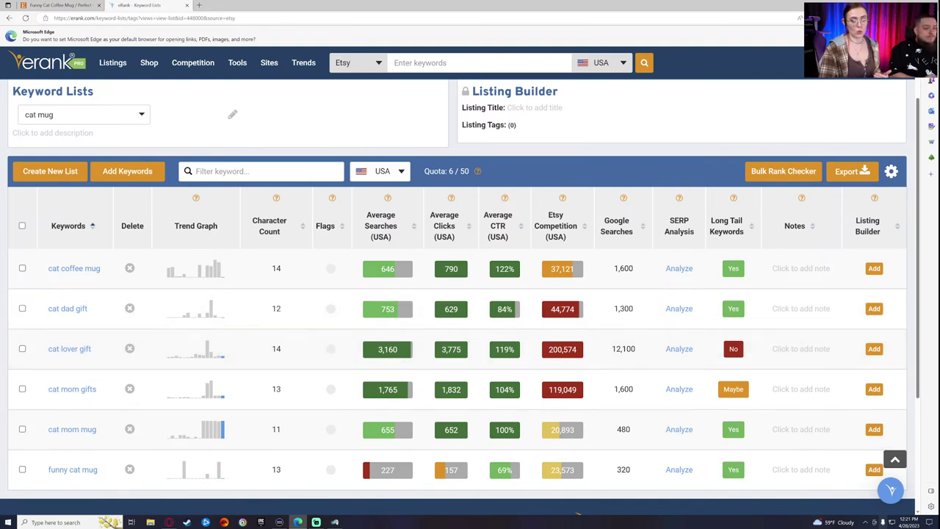
{"action": "left_click", "coordinate": [886, 495]}
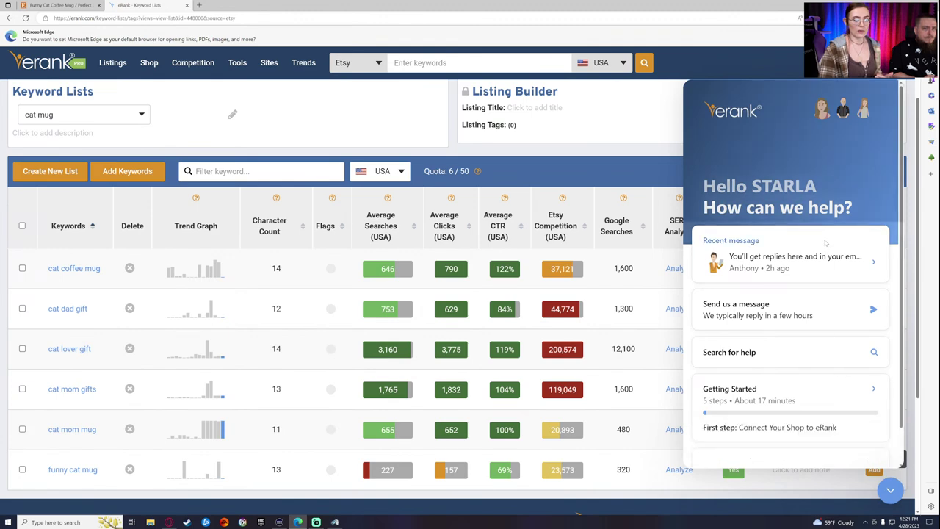
{"action": "left_click", "coordinate": [793, 257]}
{"action": "left_click", "coordinate": [816, 302]}
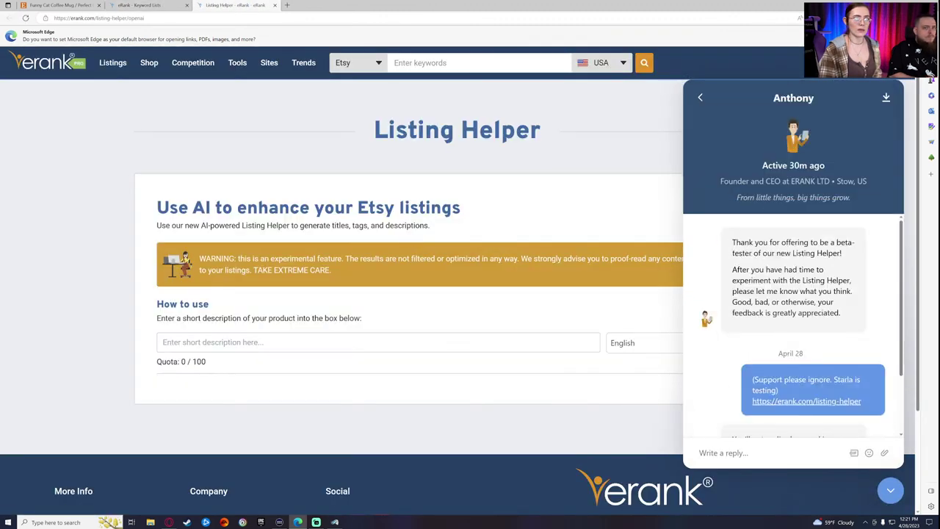
Close the support chat and enlarge the primary mug photo in the Etsy listing to check its design.
{"action": "left_click", "coordinate": [699, 97]}
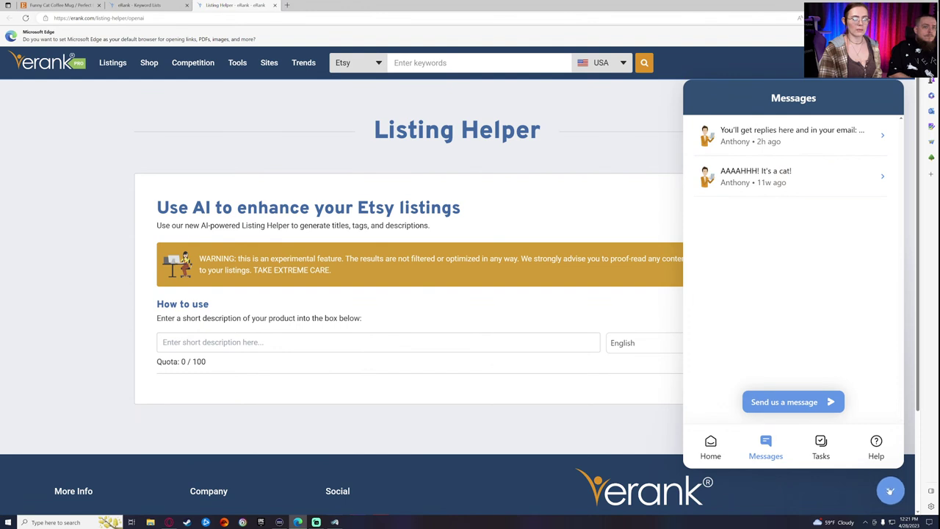
{"action": "left_click", "coordinate": [890, 489]}
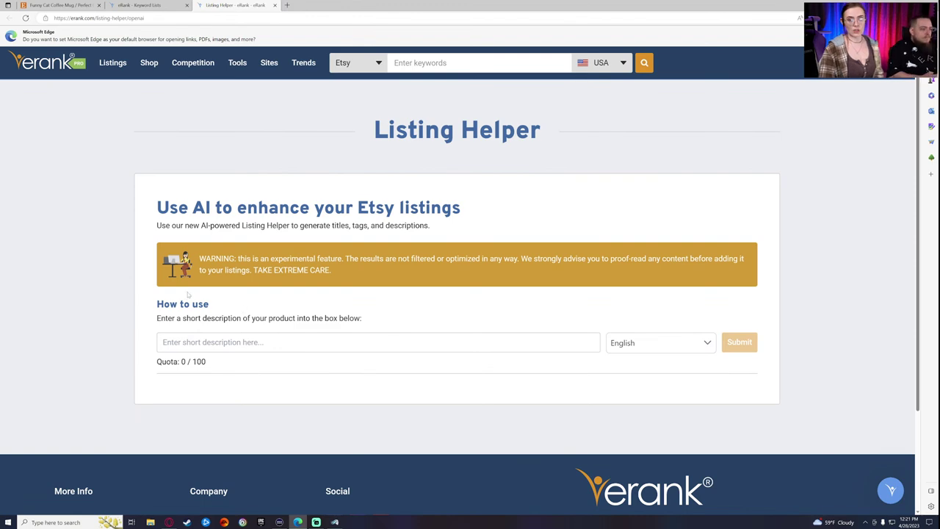
{"action": "left_click", "coordinate": [59, 5]}
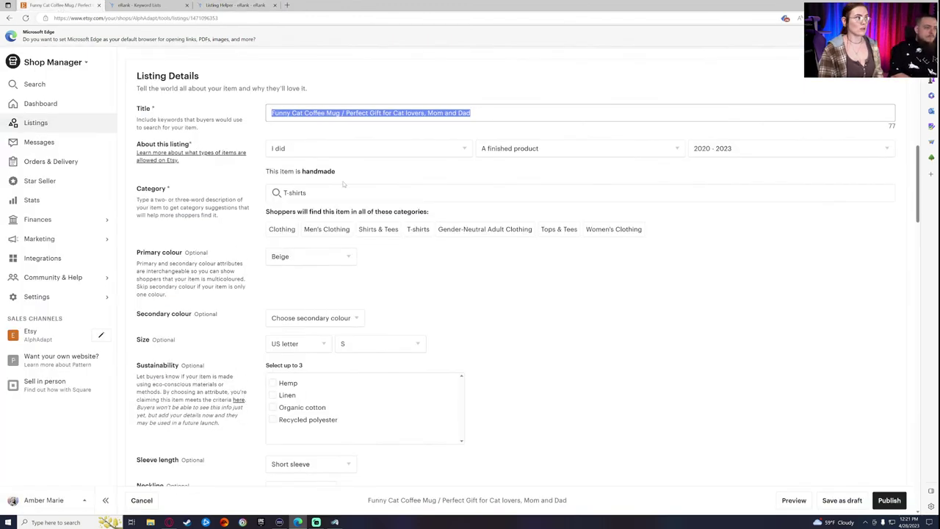
{"action": "scroll", "coordinate": [445, 377], "scroll_direction": "down", "scroll_amount": 1}
{"action": "scroll", "coordinate": [441, 371], "scroll_direction": "down", "scroll_amount": 5}
{"action": "scroll", "coordinate": [425, 331], "scroll_direction": "up", "scroll_amount": 15}
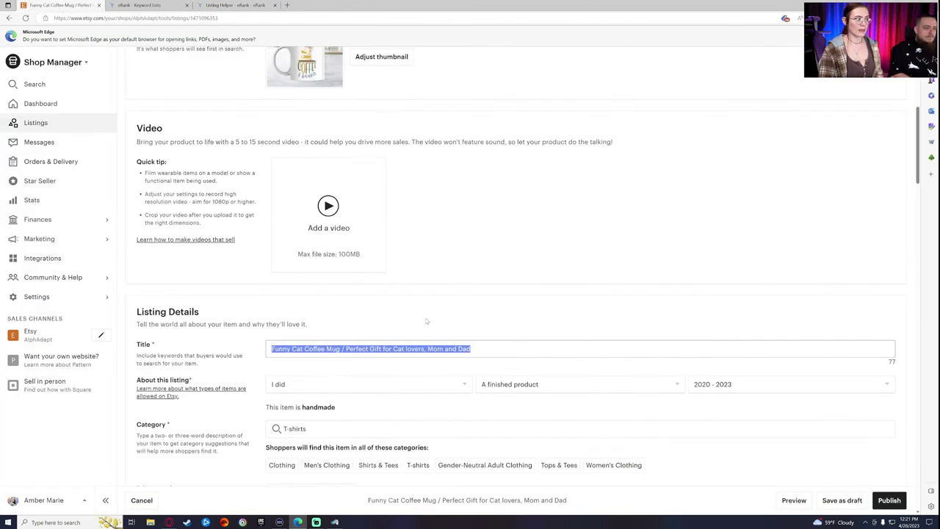
{"action": "left_click", "coordinate": [298, 179]}
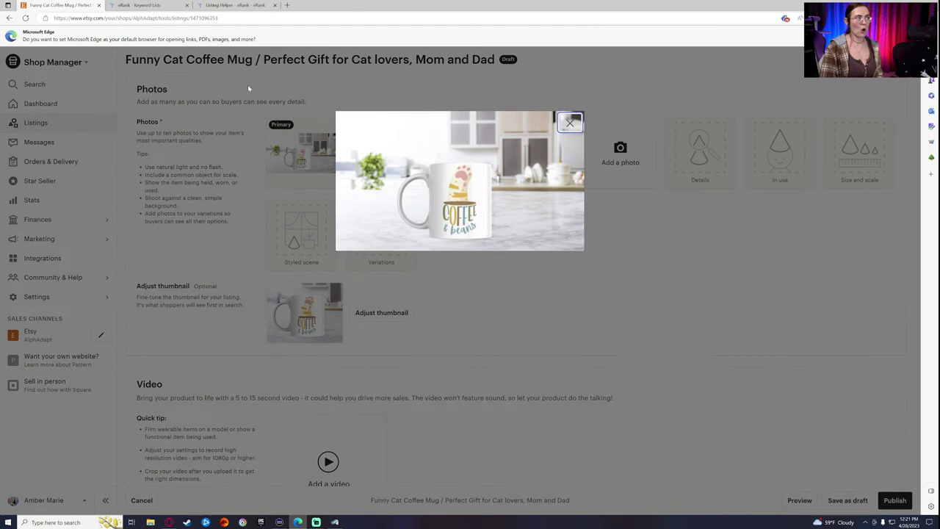
In eRank's Listing Helper, generate ideas from the description "white ceramic coffee mug with orange cat paw that says "Coffee and Beans"".
{"action": "left_click", "coordinate": [235, 5]}
{"action": "left_click", "coordinate": [162, 342]}
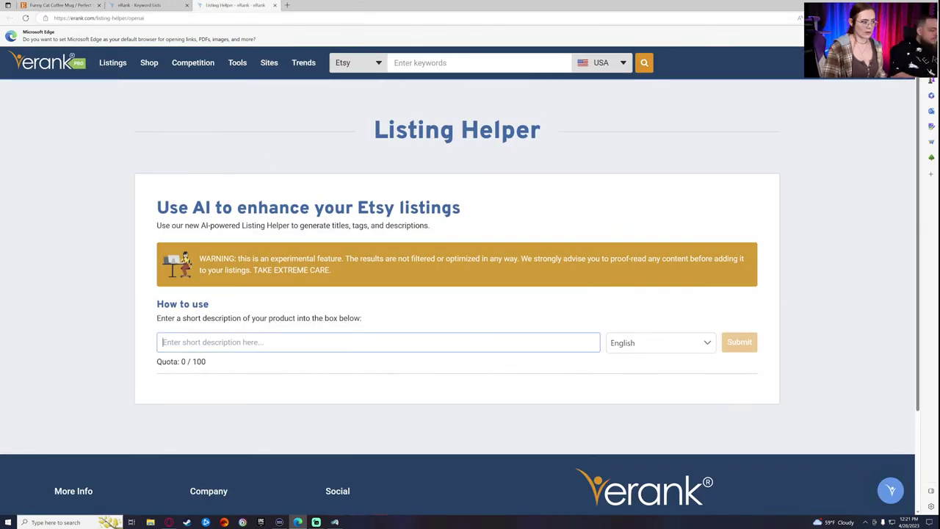
{"action": "type", "text": "white ce"}
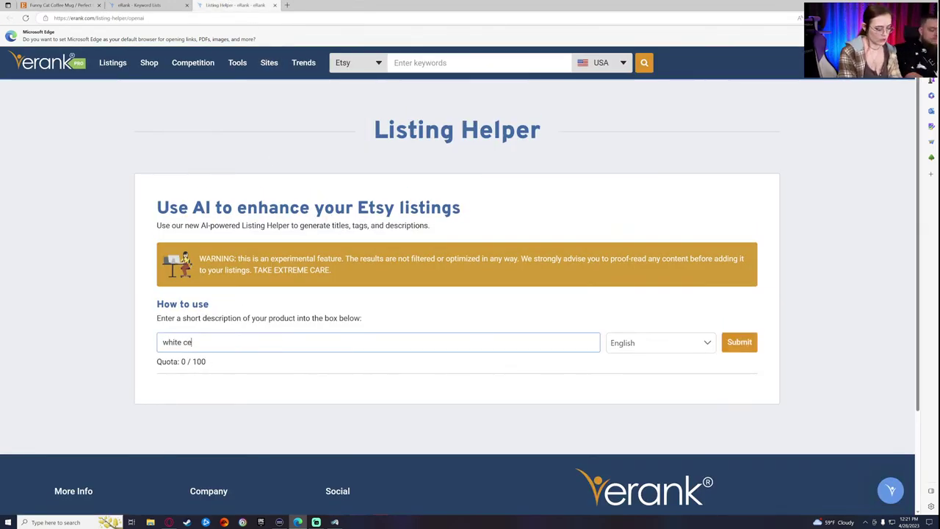
{"action": "type", "text": "ramic p"}
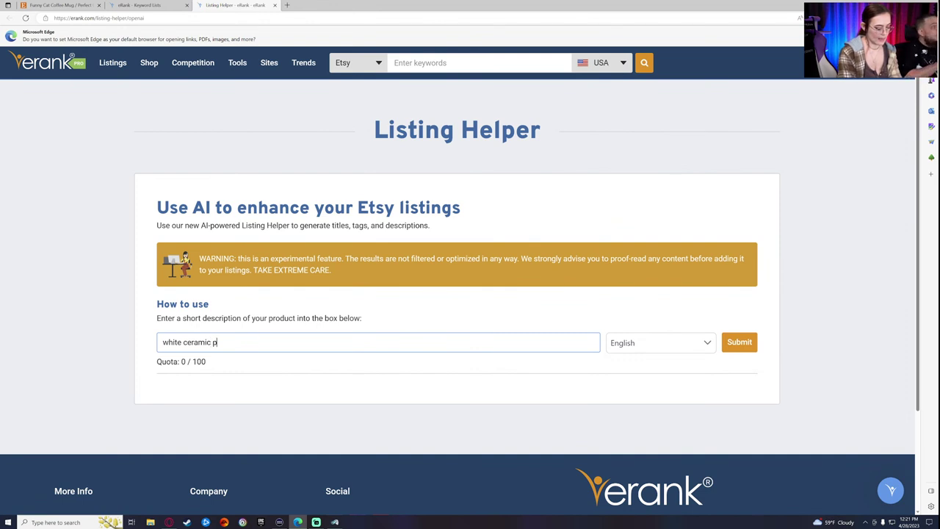
{"action": "key", "text": "BackSpace"}
{"action": "type", "text": "cat"}
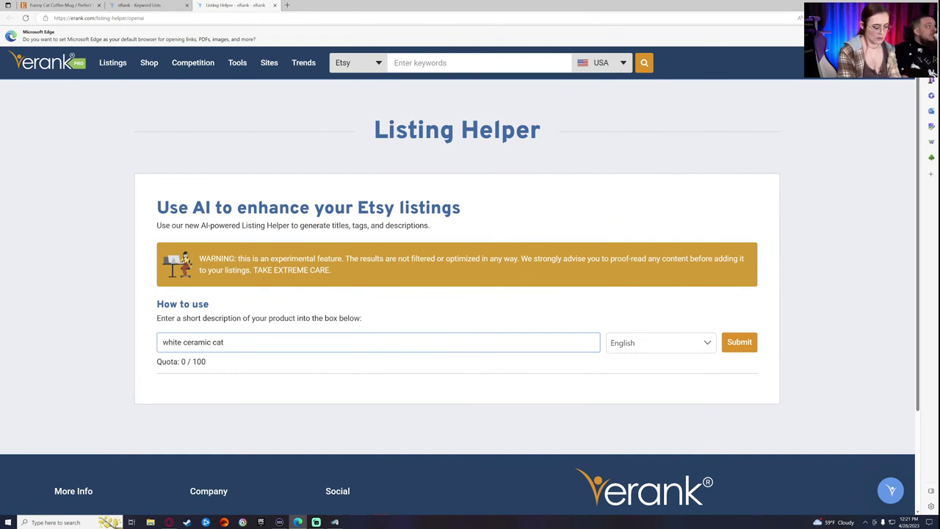
{"action": "key", "text": "BackSpace"}
{"action": "type", "text": "c"}
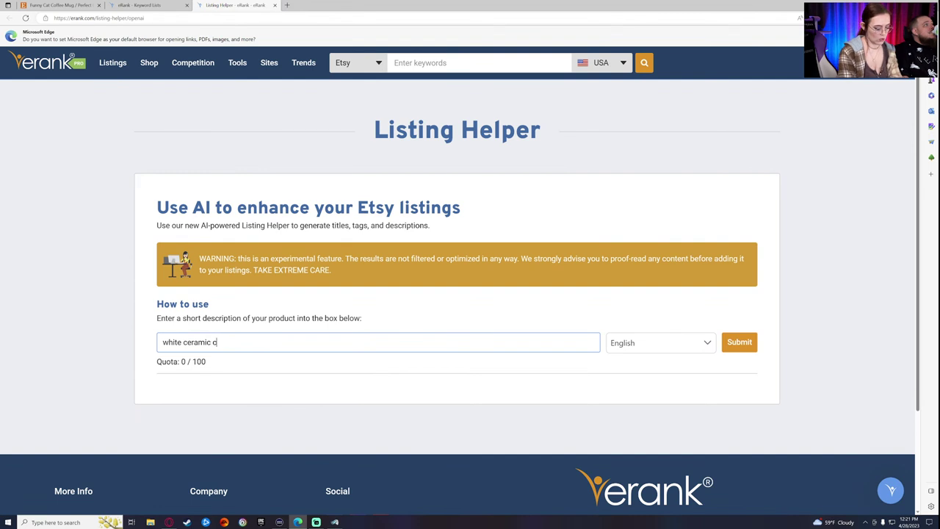
{"action": "type", "text": "offee mug "}
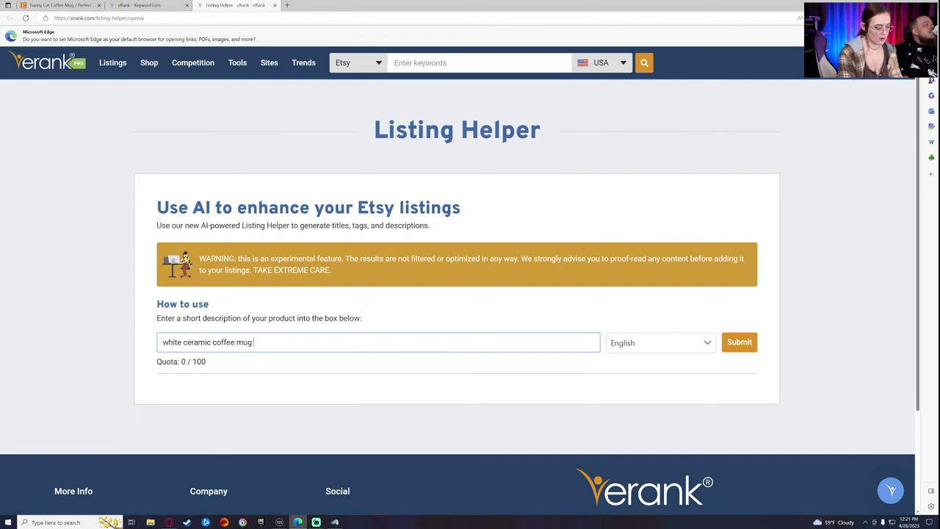
{"action": "type", "text": "with or"}
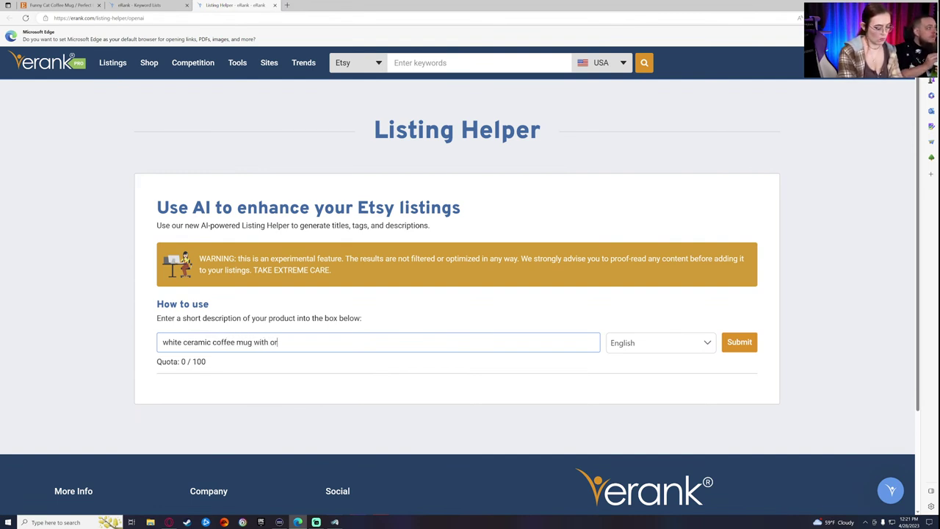
{"action": "type", "text": "ange cat p"}
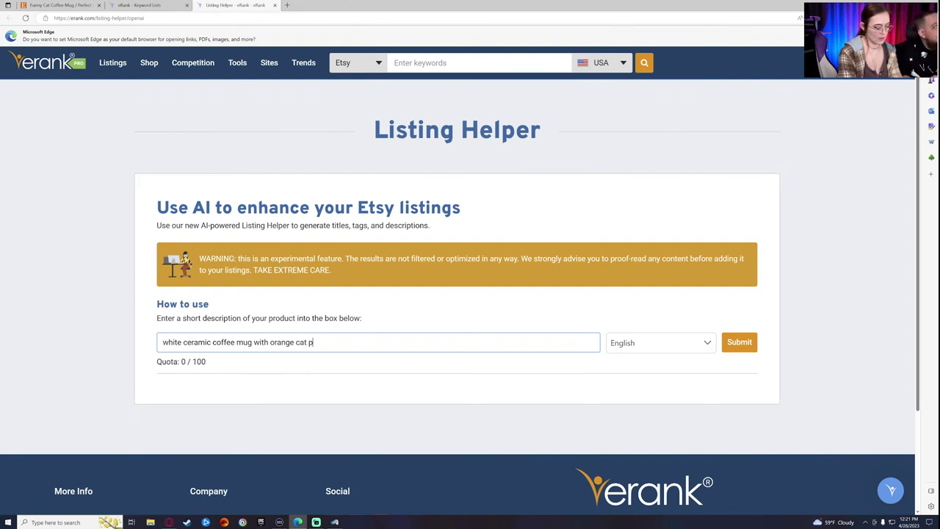
{"action": "type", "text": "aw that says "}
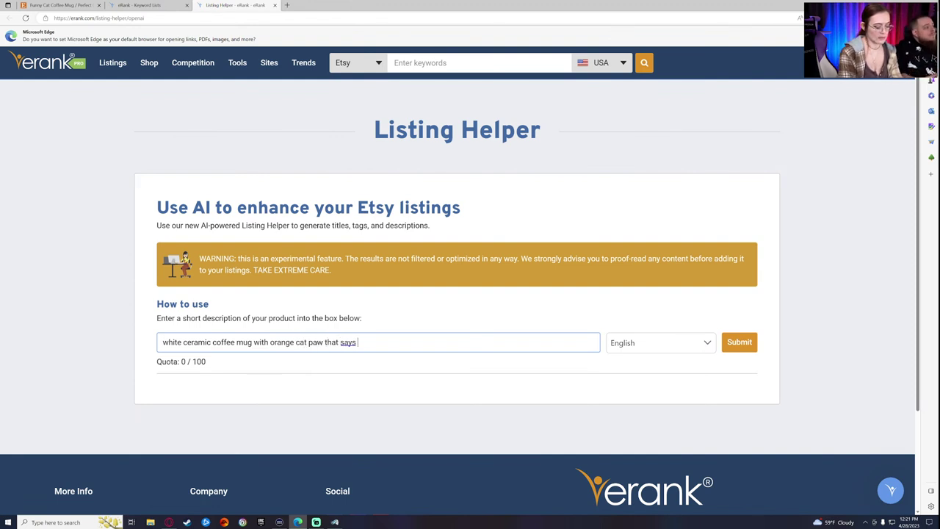
{"action": "type", "text": "\"Coffe"}
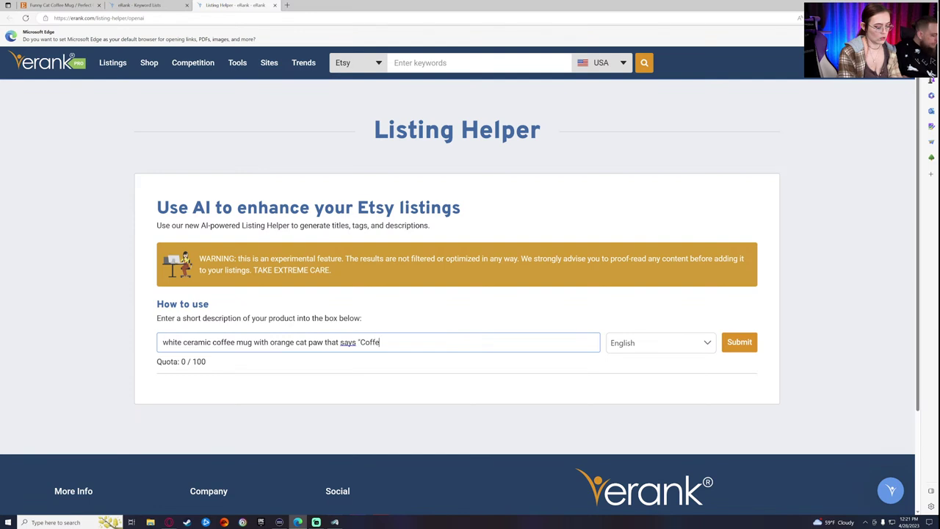
{"action": "type", "text": "e and Beans\""}
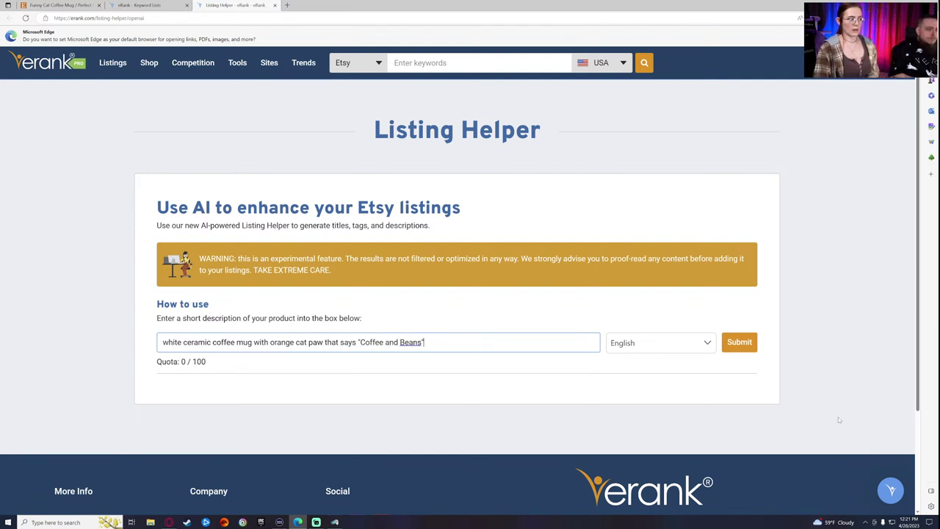
{"action": "left_click", "coordinate": [738, 343]}
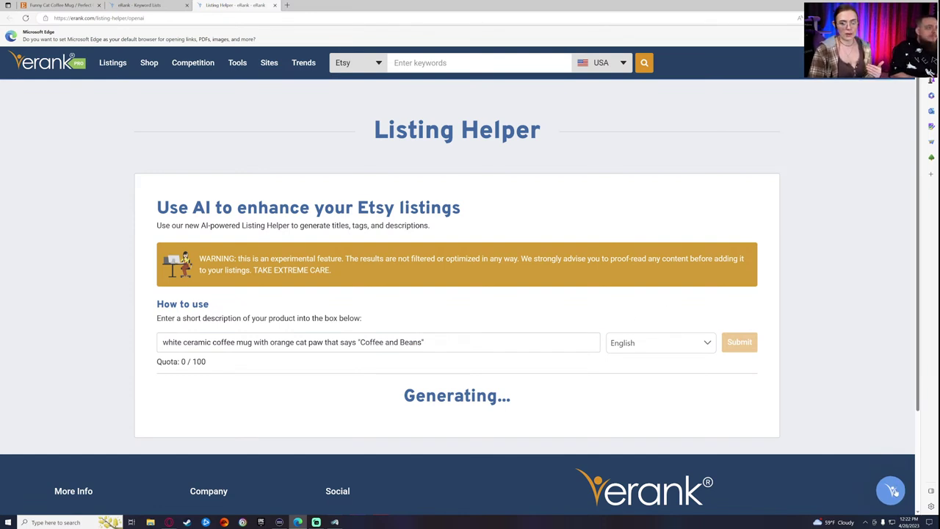
Read the latest reply in the support conversation and close the chat.
{"action": "left_click", "coordinate": [890, 490]}
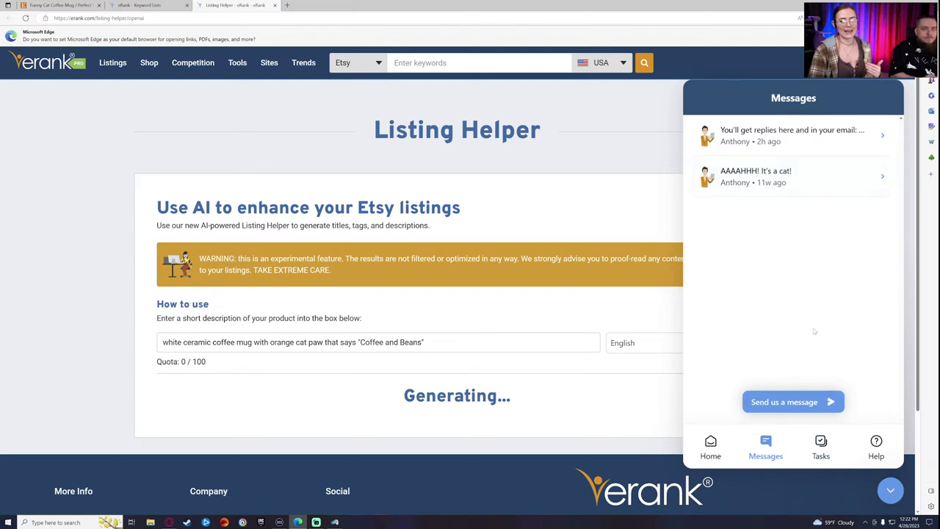
{"action": "left_click", "coordinate": [888, 492]}
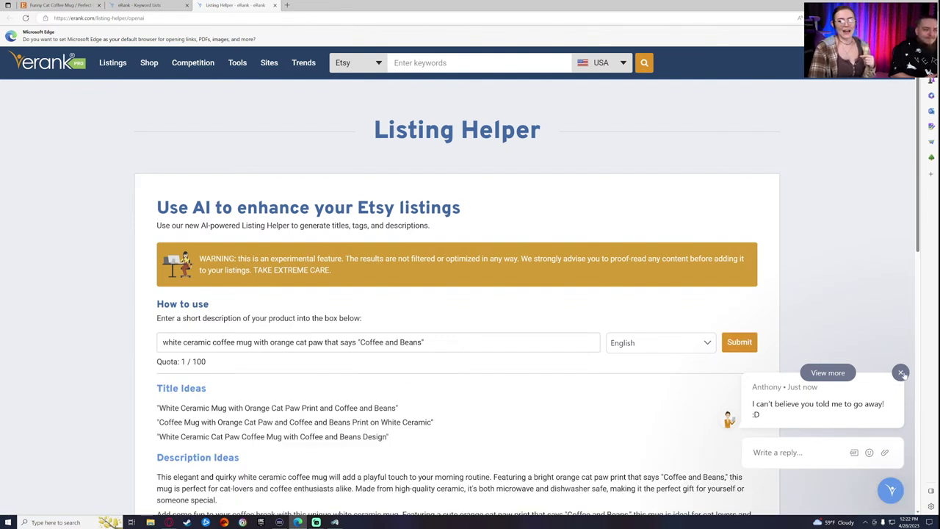
{"action": "left_click", "coordinate": [900, 373]}
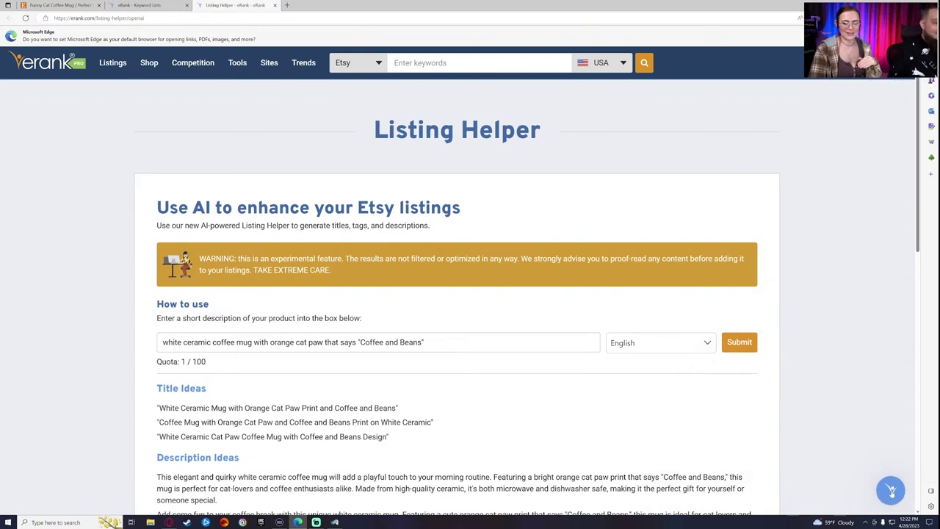
{"action": "left_click", "coordinate": [890, 491]}
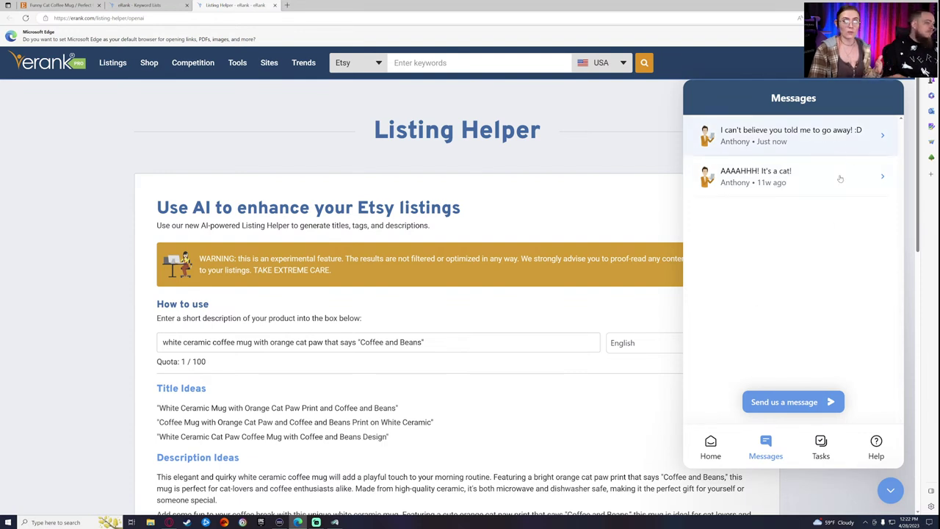
{"action": "left_click", "coordinate": [839, 149]}
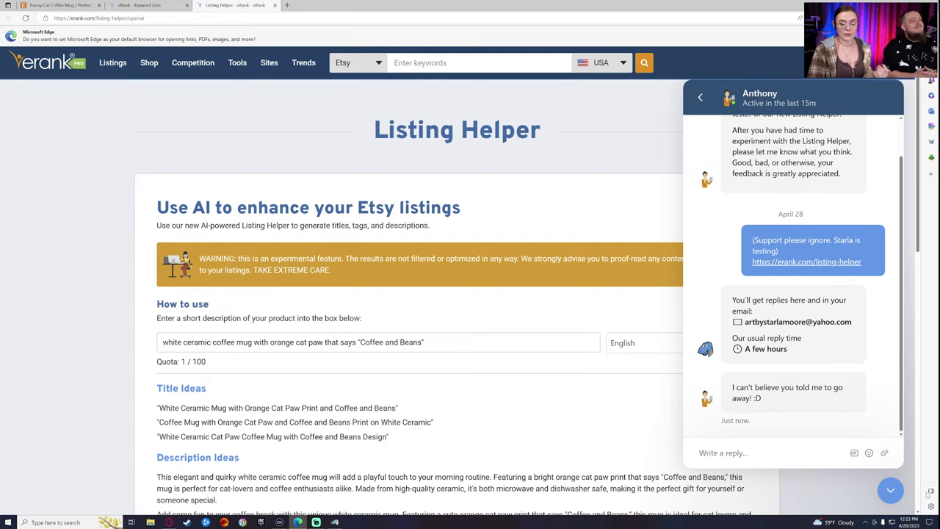
{"action": "left_click", "coordinate": [889, 492]}
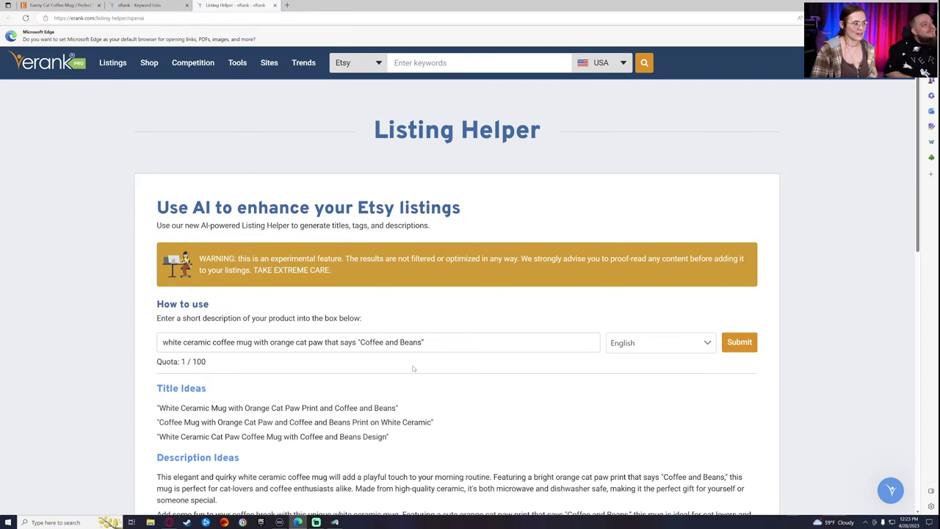
Append ", great gift for cat mom and dad" to the product description and regenerate the listing ideas.
{"action": "scroll", "coordinate": [414, 369], "scroll_direction": "down", "scroll_amount": 1}
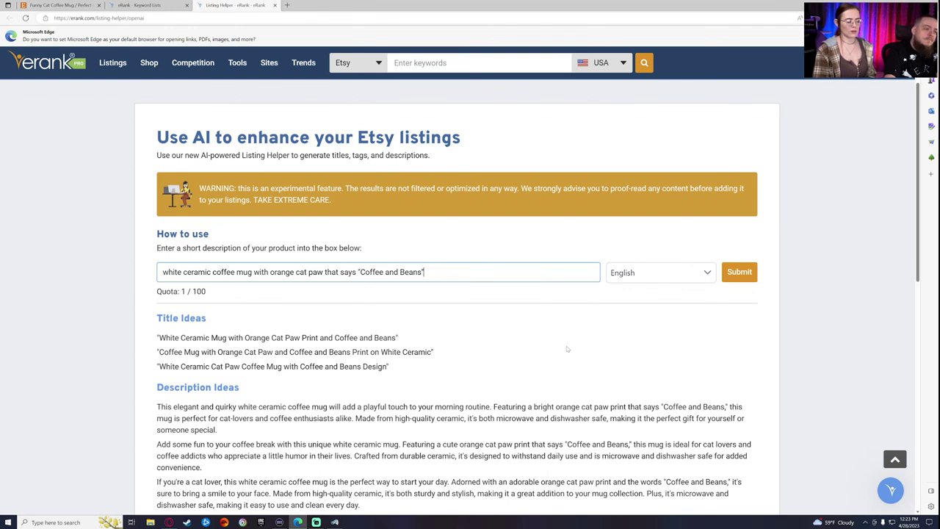
{"action": "type", "text": ", great"}
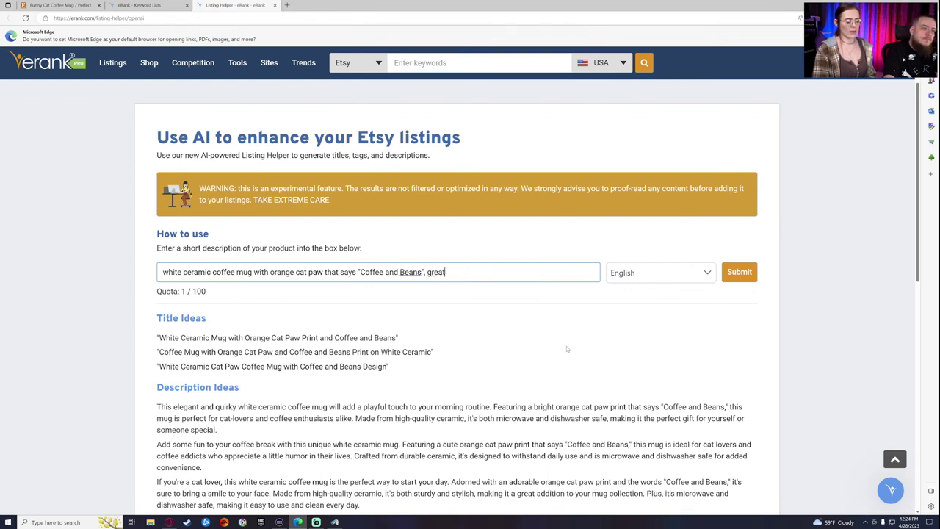
{"action": "type", "text": " gift for "}
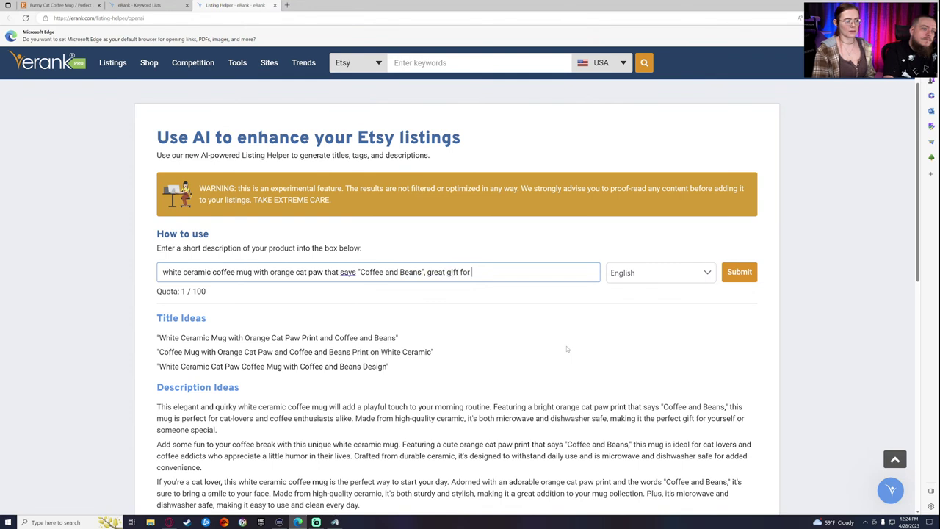
{"action": "type", "text": "cat mom and dad"}
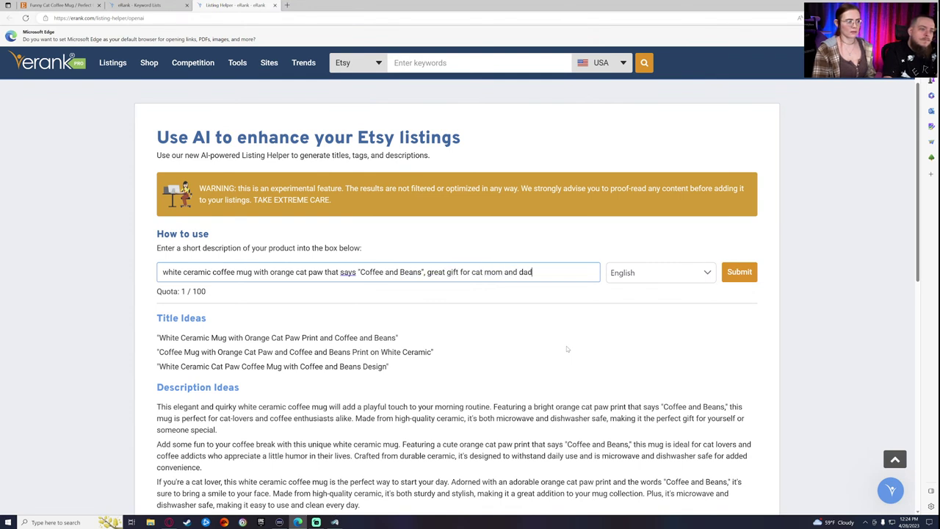
{"action": "key", "text": "Return"}
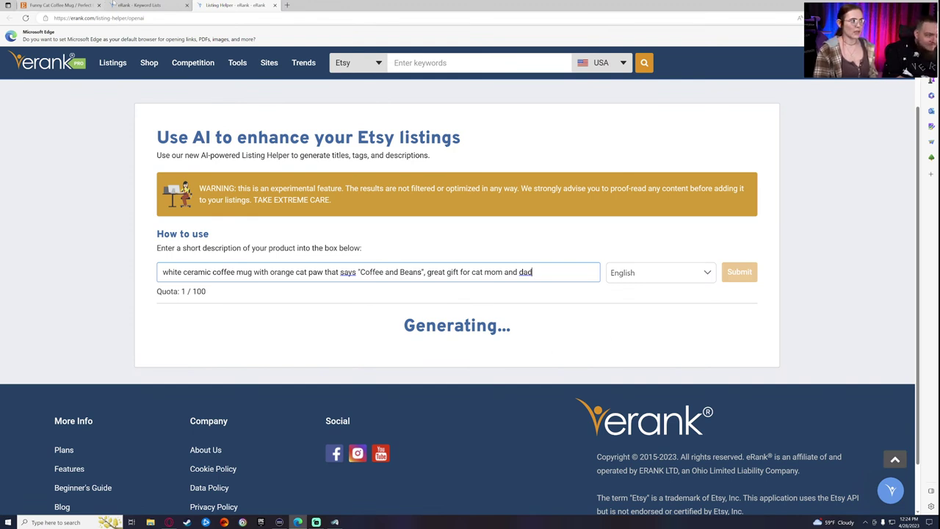
Return to the Etsy listing draft and close the enlarged mug photo.
{"action": "left_click", "coordinate": [111, 5]}
{"action": "left_click", "coordinate": [74, 4]}
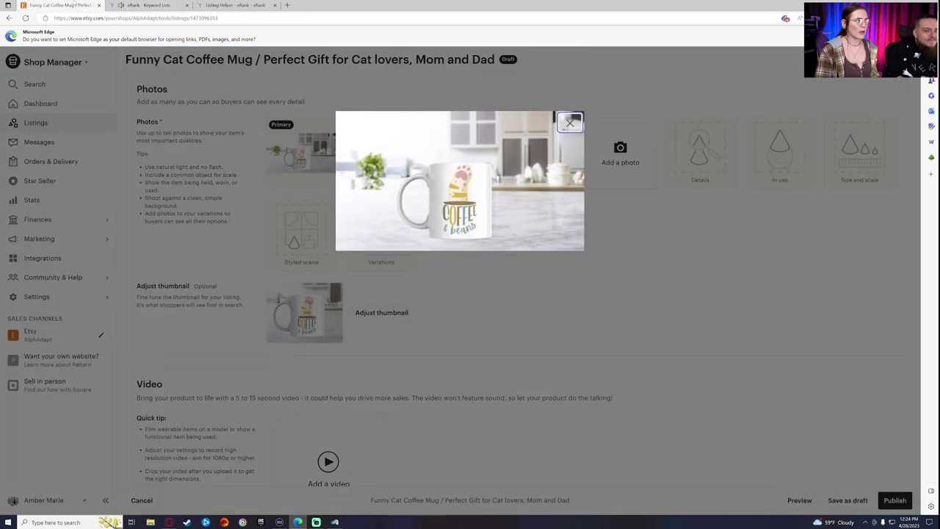
{"action": "left_click", "coordinate": [570, 123]}
Search the listing categories for "mug" and change the category to Mugs, accepting the attribute reset.
{"action": "scroll", "coordinate": [546, 362], "scroll_direction": "down", "scroll_amount": 3}
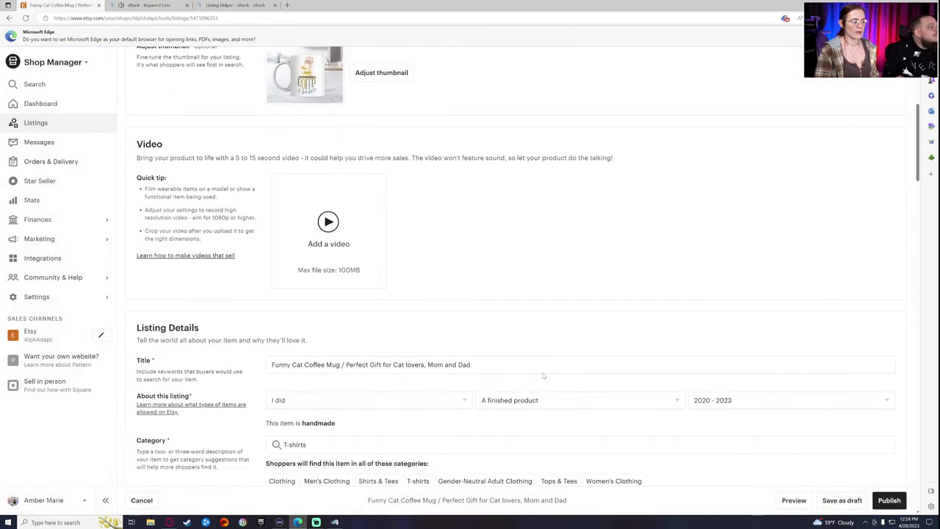
{"action": "scroll", "coordinate": [543, 376], "scroll_direction": "down", "scroll_amount": 3}
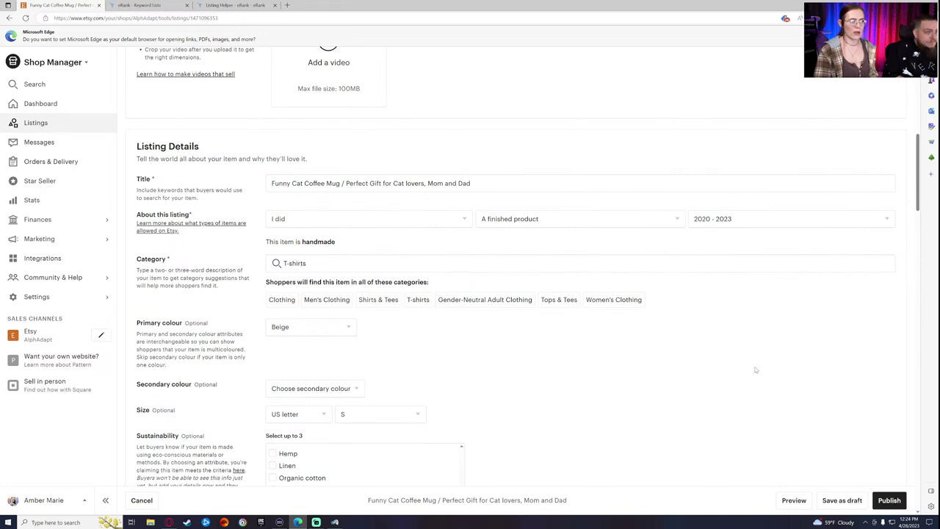
{"action": "left_click", "coordinate": [886, 263]}
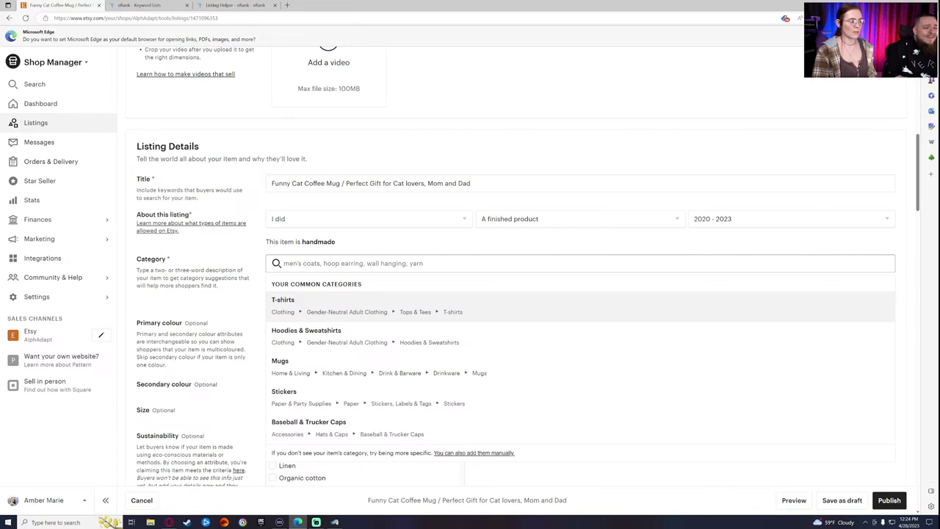
{"action": "type", "text": "mug"}
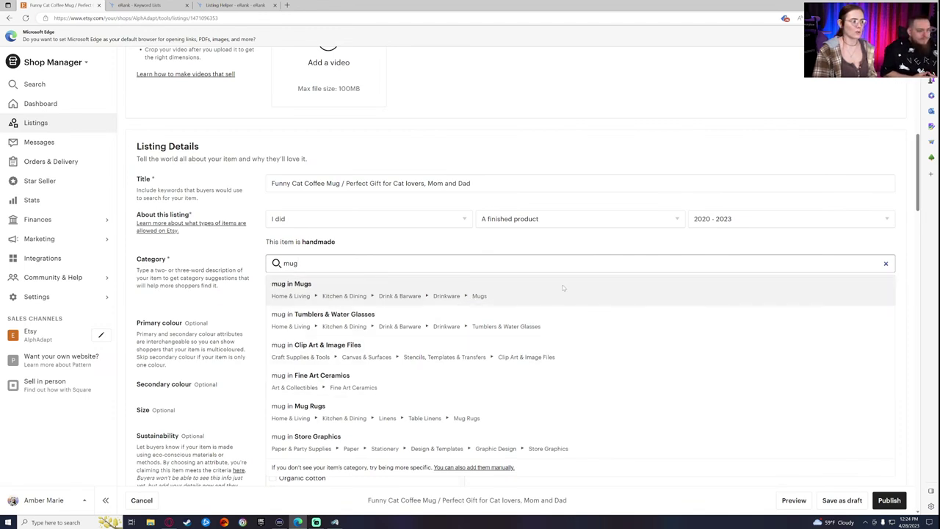
{"action": "left_click", "coordinate": [509, 293]}
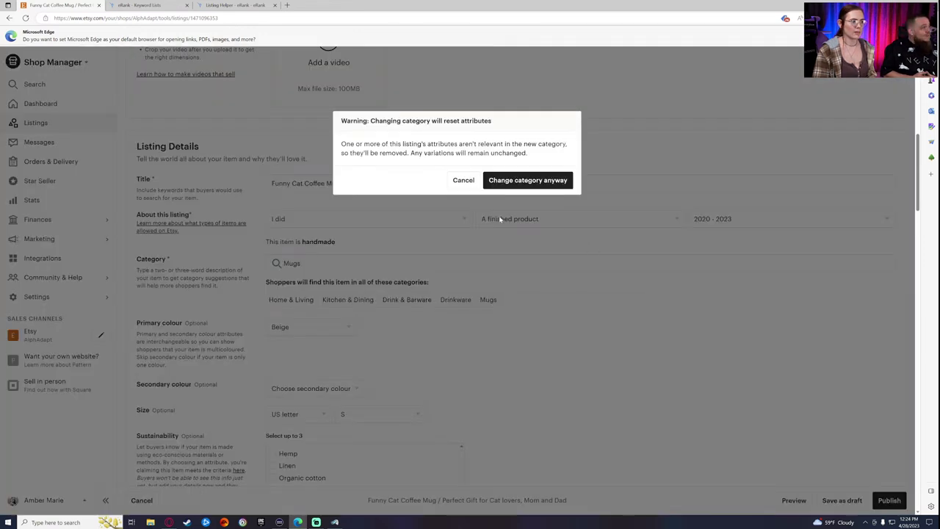
{"action": "left_click", "coordinate": [564, 184]}
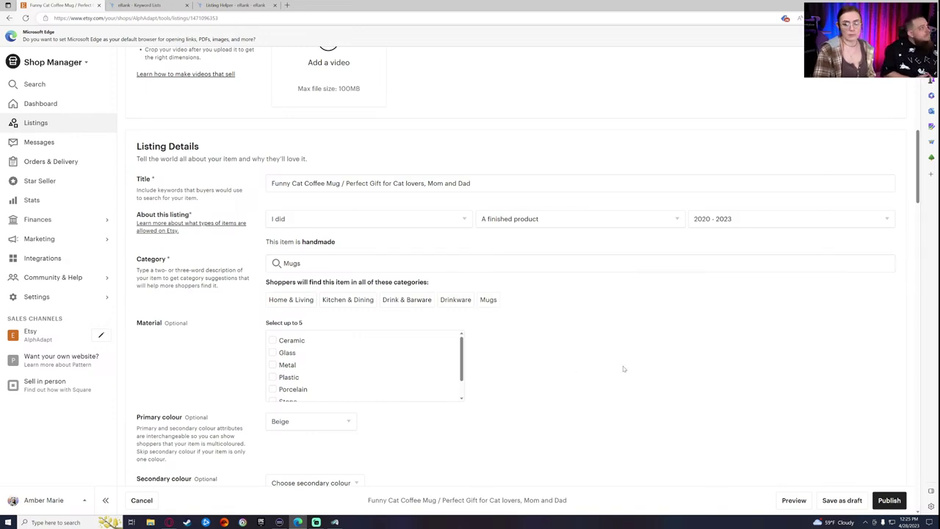
Mark the mug's material as Ceramic and set its primary colour to White.
{"action": "left_click", "coordinate": [273, 343]}
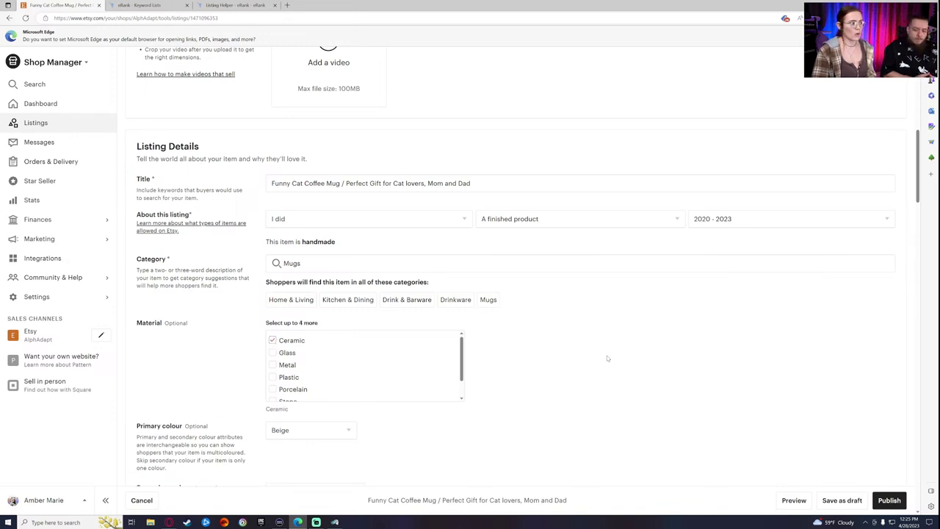
{"action": "scroll", "coordinate": [609, 357], "scroll_direction": "down", "scroll_amount": 2}
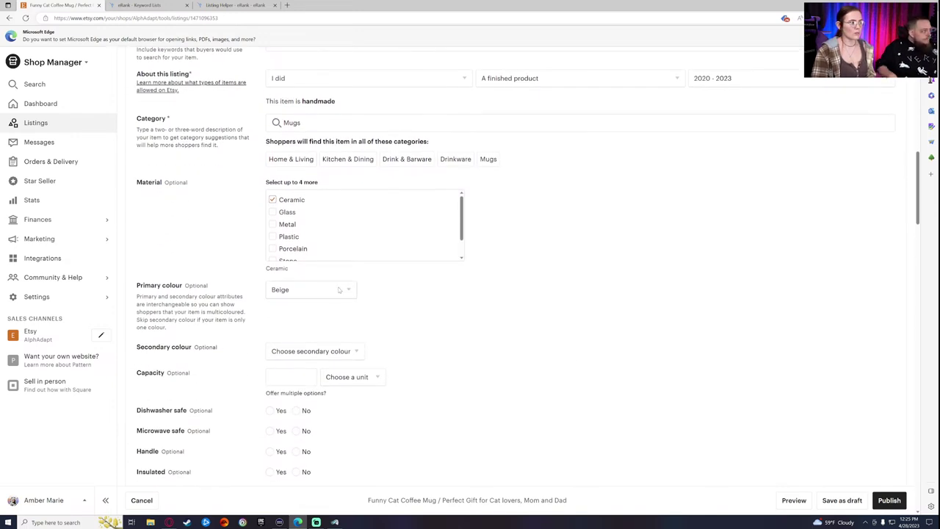
{"action": "left_click", "coordinate": [312, 289]}
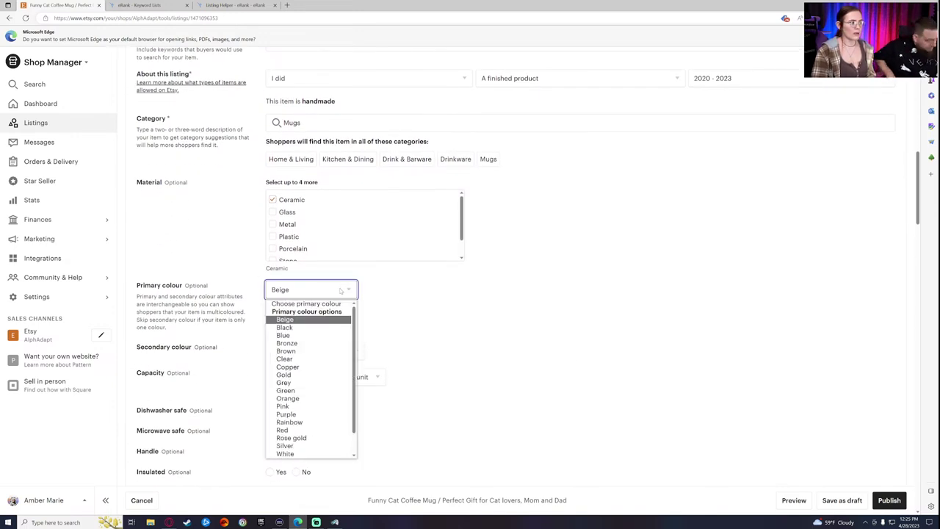
{"action": "left_click", "coordinate": [288, 453]}
Set the mug's secondary colour to Orange.
{"action": "left_click", "coordinate": [342, 350]}
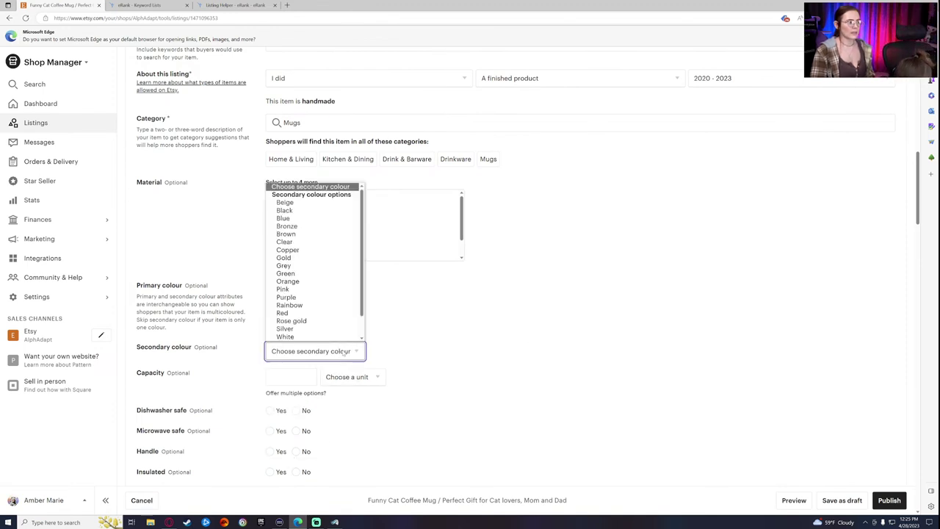
{"action": "scroll", "coordinate": [316, 323], "scroll_direction": "down", "scroll_amount": 1}
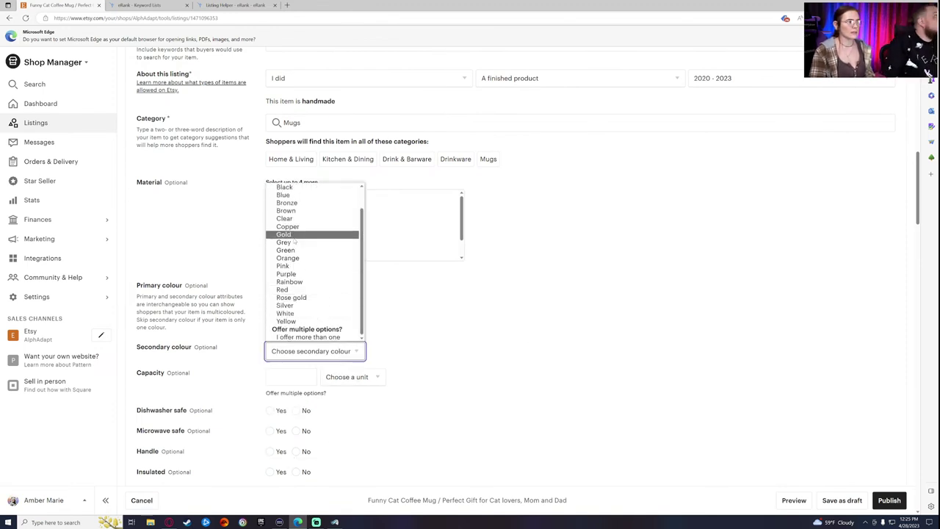
{"action": "scroll", "coordinate": [307, 294], "scroll_direction": "up", "scroll_amount": 1}
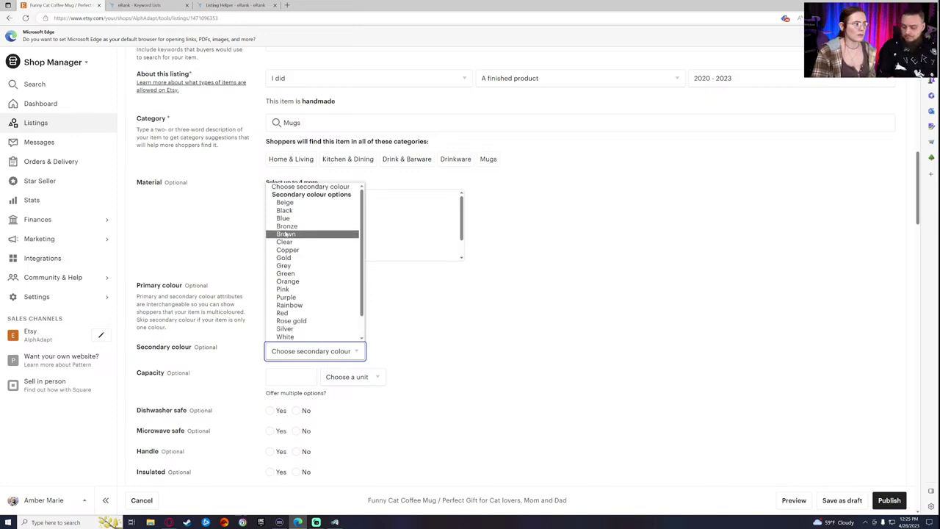
{"action": "left_click", "coordinate": [303, 282]}
Set the mug's capacity to 9 fluid ounces.
{"action": "scroll", "coordinate": [514, 382], "scroll_direction": "down", "scroll_amount": 1}
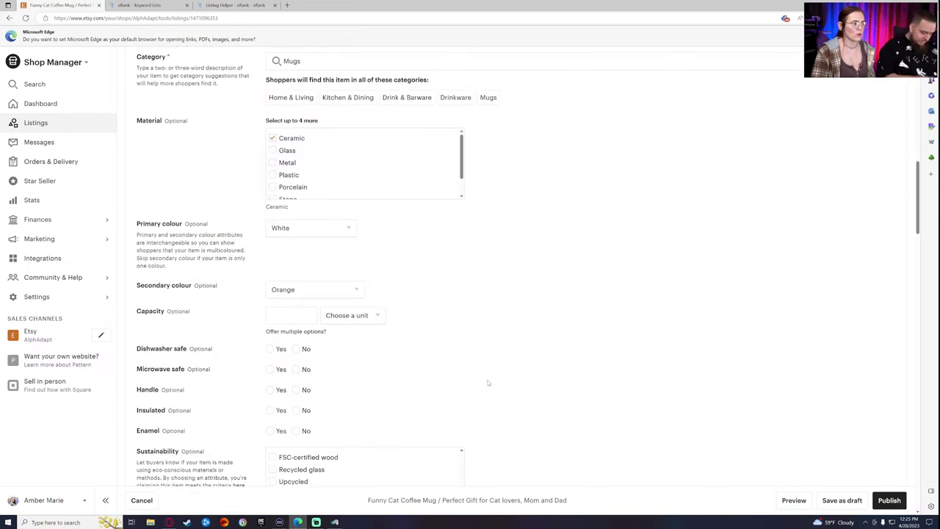
{"action": "left_click", "coordinate": [350, 309]}
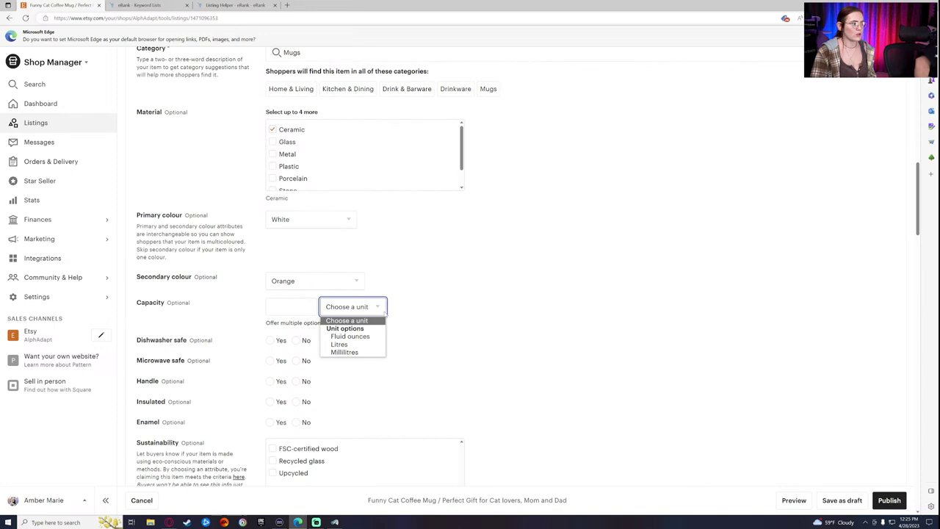
{"action": "left_click", "coordinate": [369, 337]}
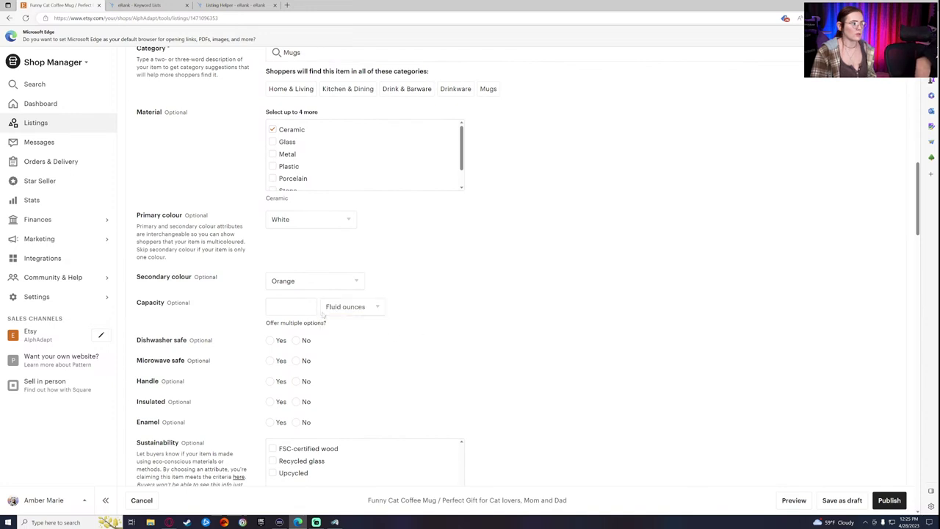
{"action": "left_click", "coordinate": [291, 307]}
{"action": "type", "text": "9"}
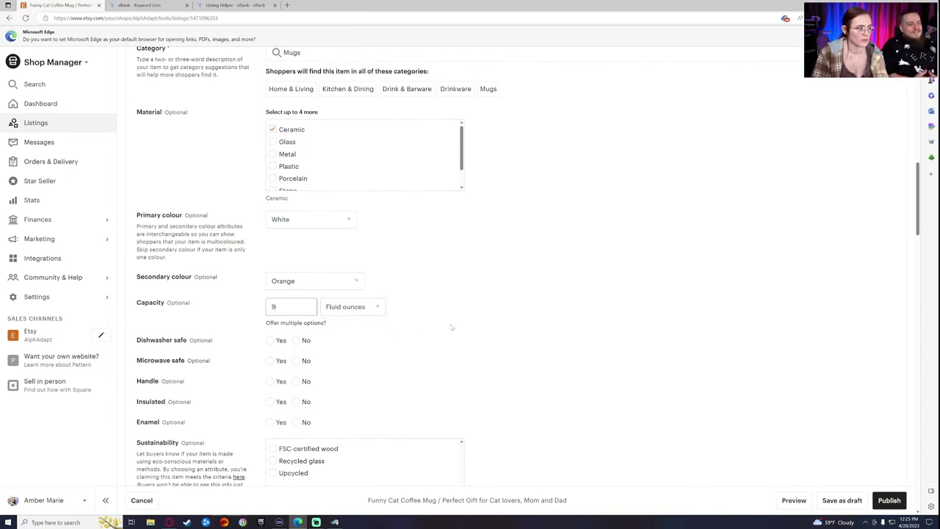
Mark the mug as dishwasher safe, microwave safe, with a handle and enamel, and as not insulated.
{"action": "scroll", "coordinate": [379, 365], "scroll_direction": "down", "scroll_amount": 1}
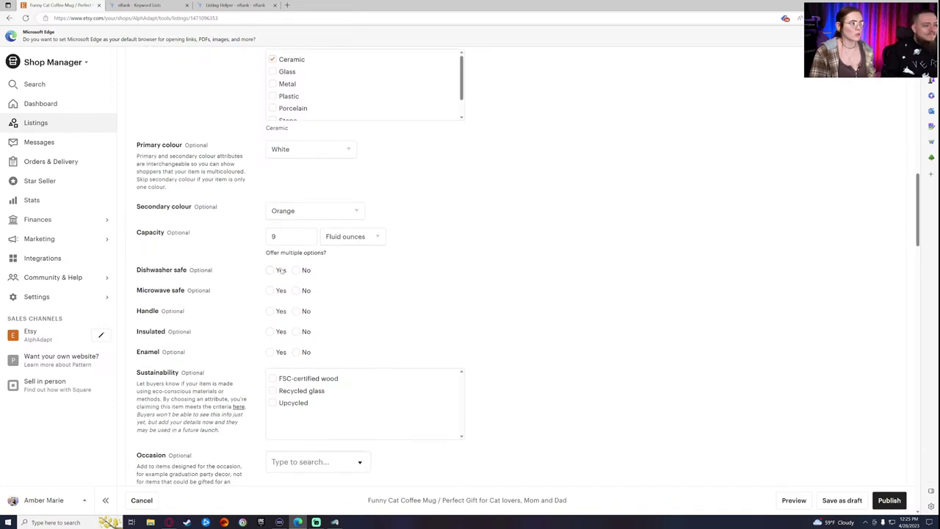
{"action": "left_click", "coordinate": [270, 271]}
{"action": "left_click", "coordinate": [269, 291]}
{"action": "left_click", "coordinate": [270, 311]}
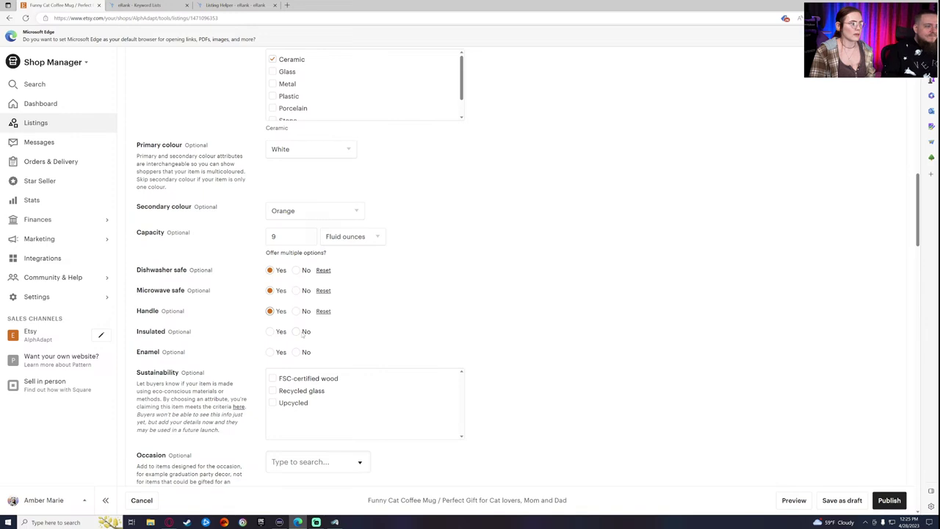
{"action": "left_click", "coordinate": [296, 332]}
{"action": "left_click", "coordinate": [271, 353]}
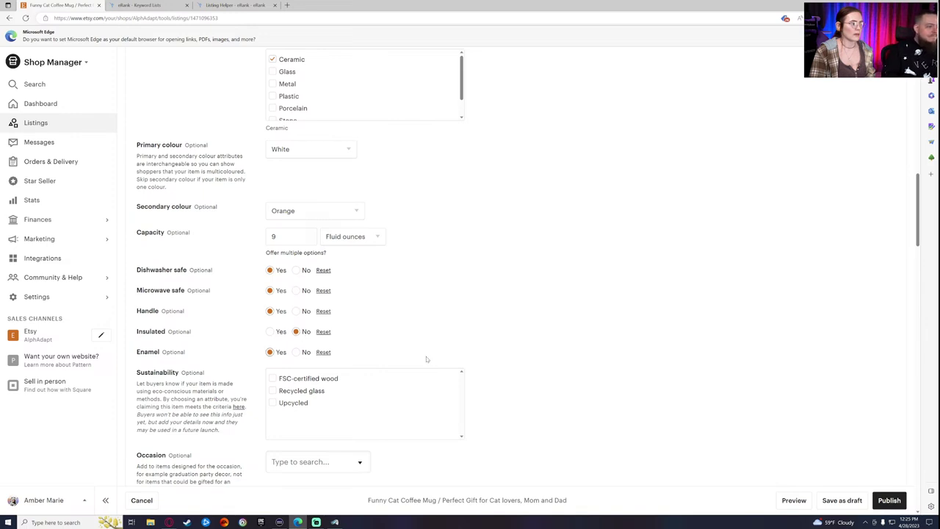
Look through the available occasions for the mug listing and close the list without choosing one.
{"action": "scroll", "coordinate": [455, 361], "scroll_direction": "down", "scroll_amount": 1}
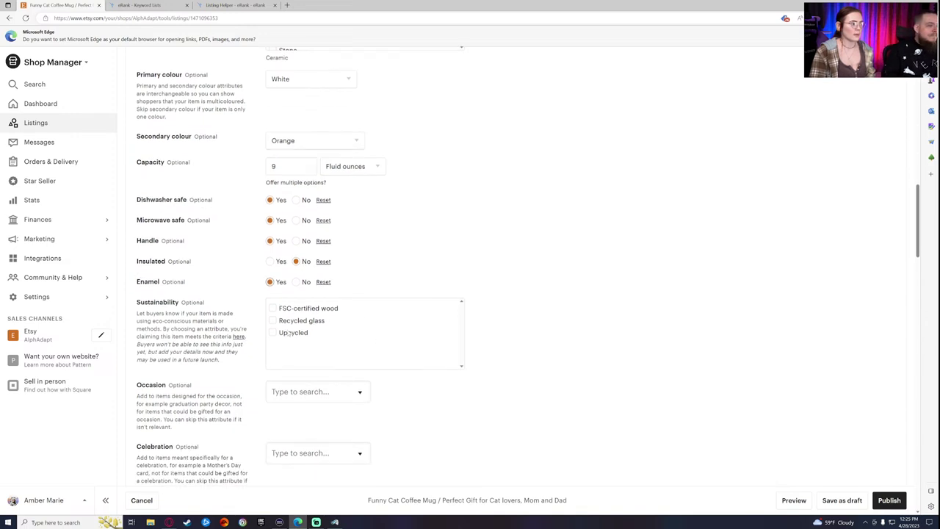
{"action": "scroll", "coordinate": [288, 334], "scroll_direction": "down", "scroll_amount": 2}
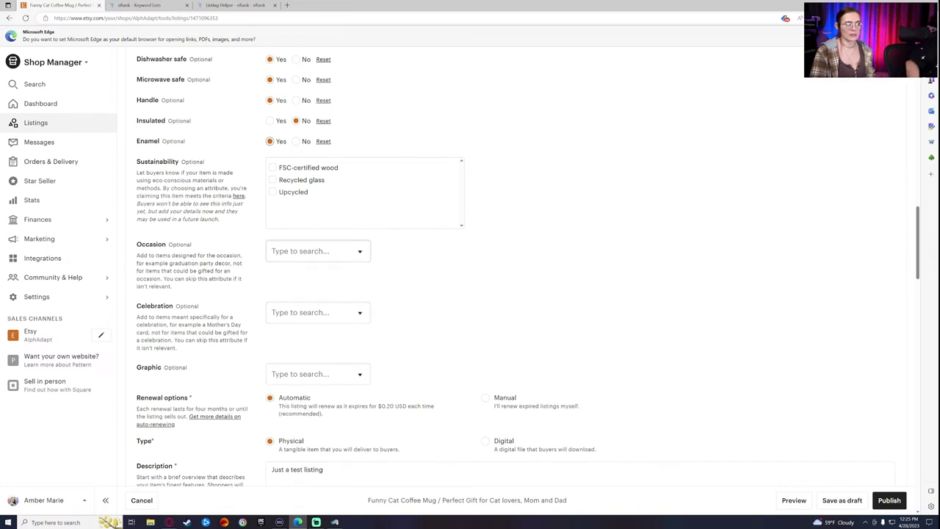
{"action": "left_click", "coordinate": [318, 250]}
{"action": "scroll", "coordinate": [449, 276], "scroll_direction": "down", "scroll_amount": 3}
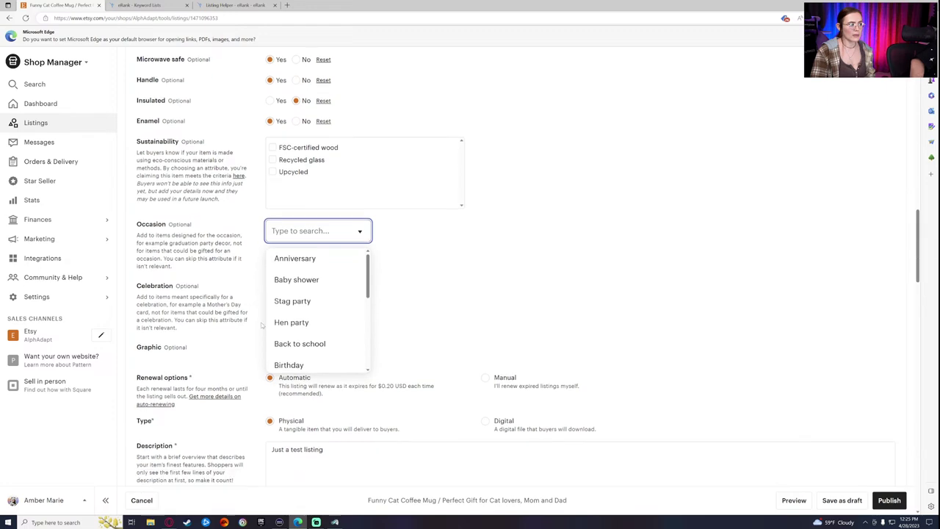
{"action": "scroll", "coordinate": [352, 356], "scroll_direction": "down", "scroll_amount": 5}
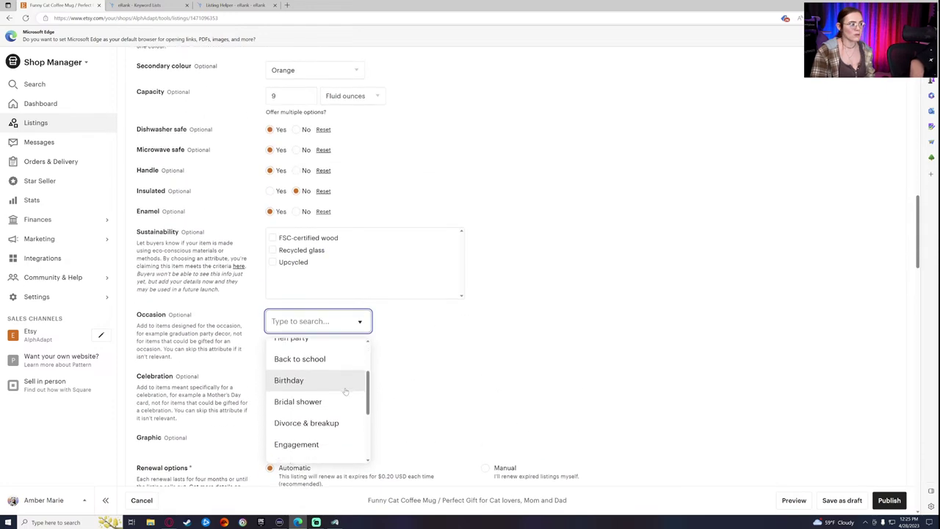
{"action": "scroll", "coordinate": [339, 395], "scroll_direction": "down", "scroll_amount": 5}
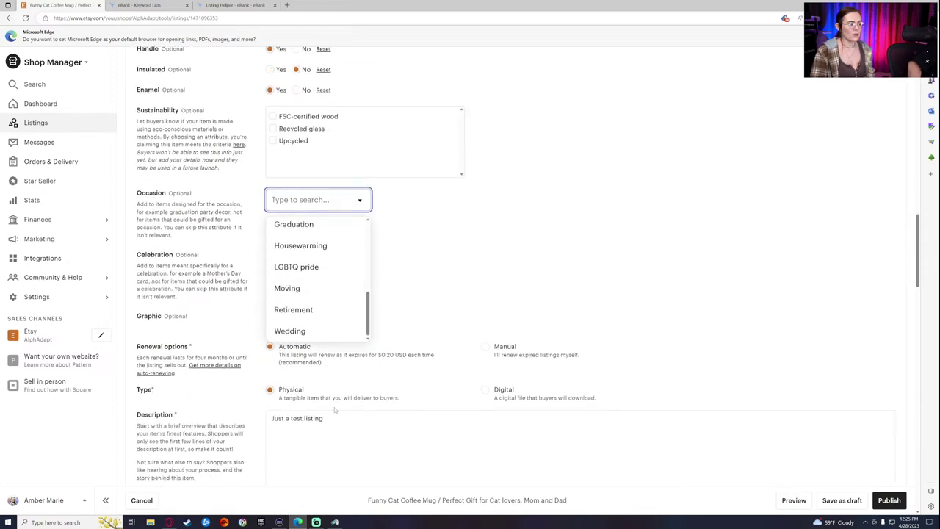
{"action": "scroll", "coordinate": [329, 309], "scroll_direction": "up", "scroll_amount": 5}
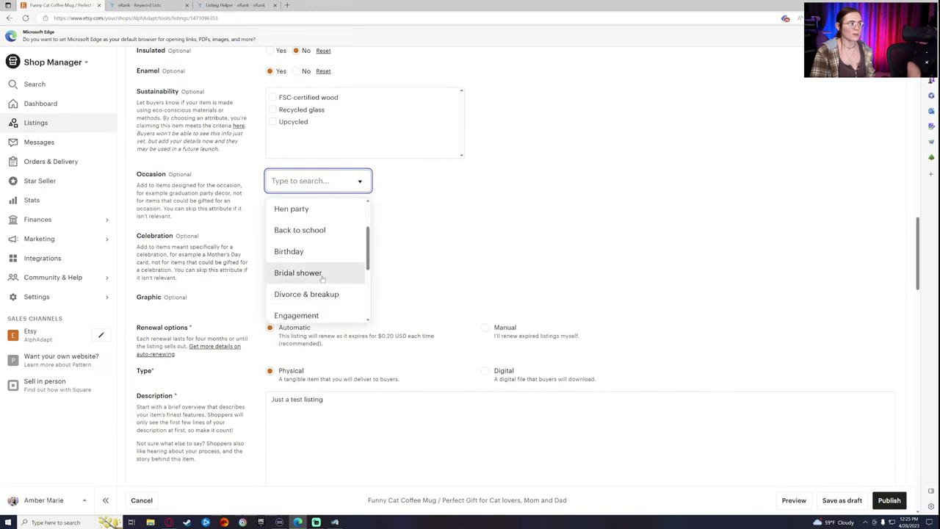
{"action": "left_click", "coordinate": [359, 181]}
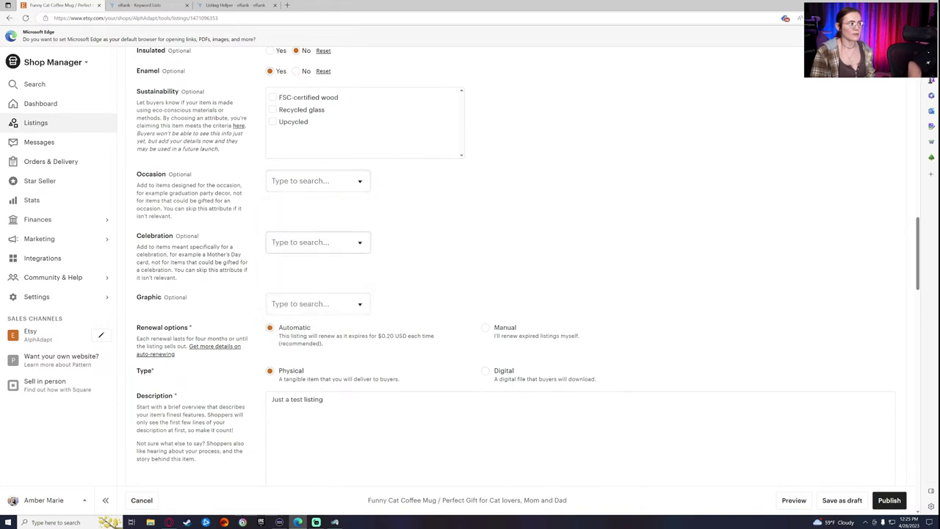
Try Mother's Day as the listing's celebration and clear the choice.
{"action": "left_click", "coordinate": [317, 241]}
{"action": "scroll", "coordinate": [345, 301], "scroll_direction": "down", "scroll_amount": 5}
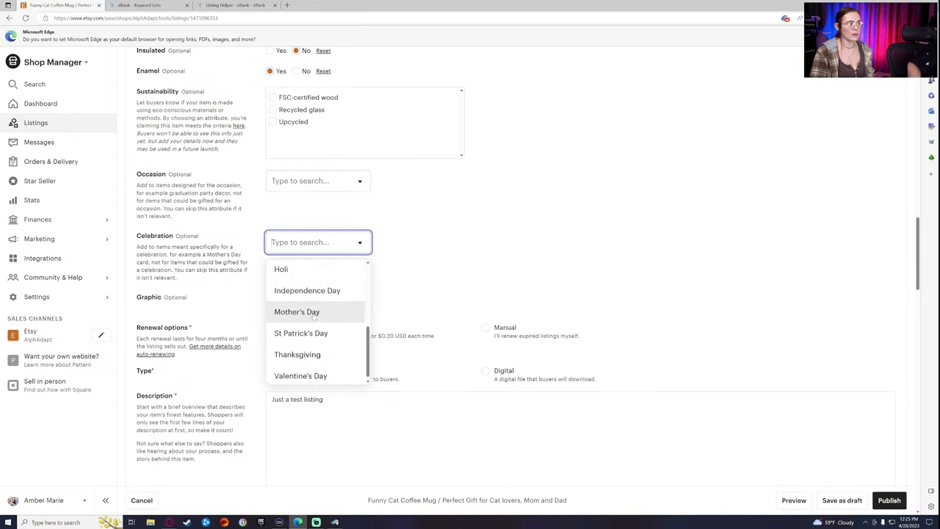
{"action": "left_click", "coordinate": [312, 313]}
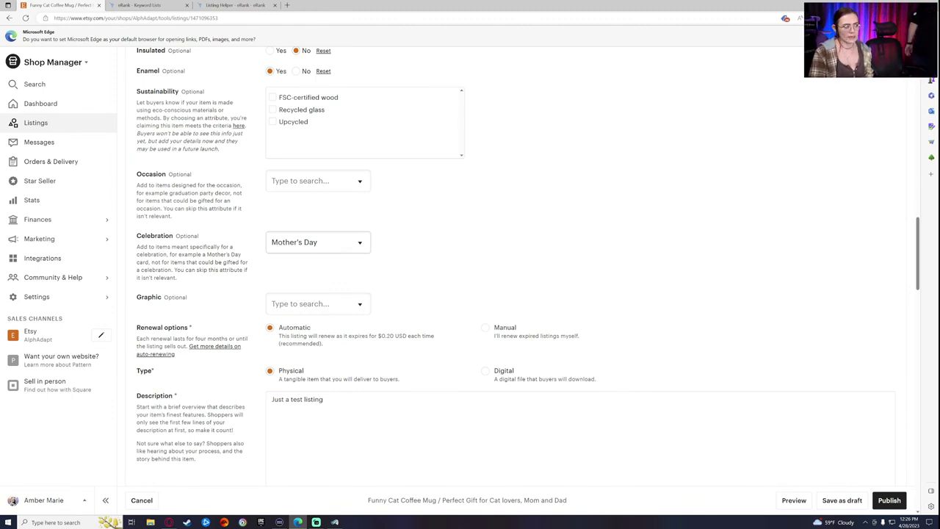
{"action": "left_click", "coordinate": [318, 241]}
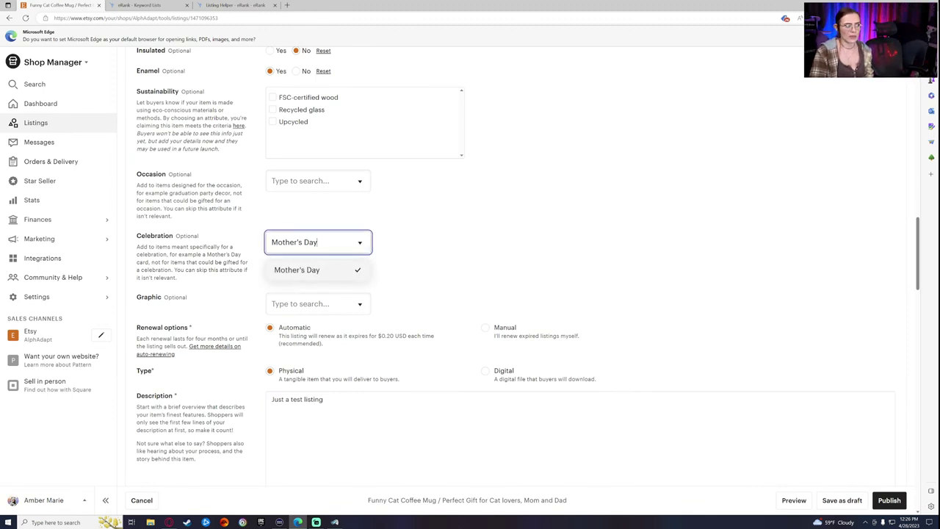
{"action": "key", "text": "ctrl+a"}
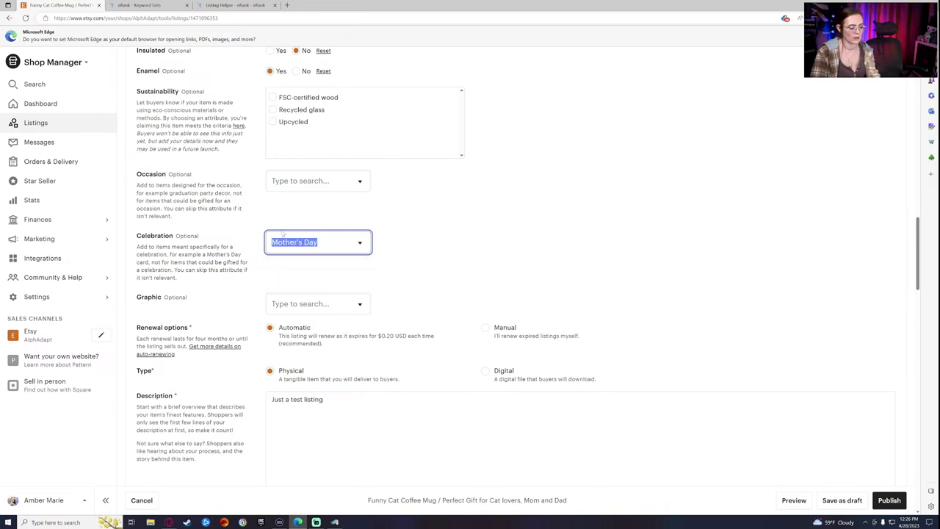
{"action": "key", "text": "BackSpace"}
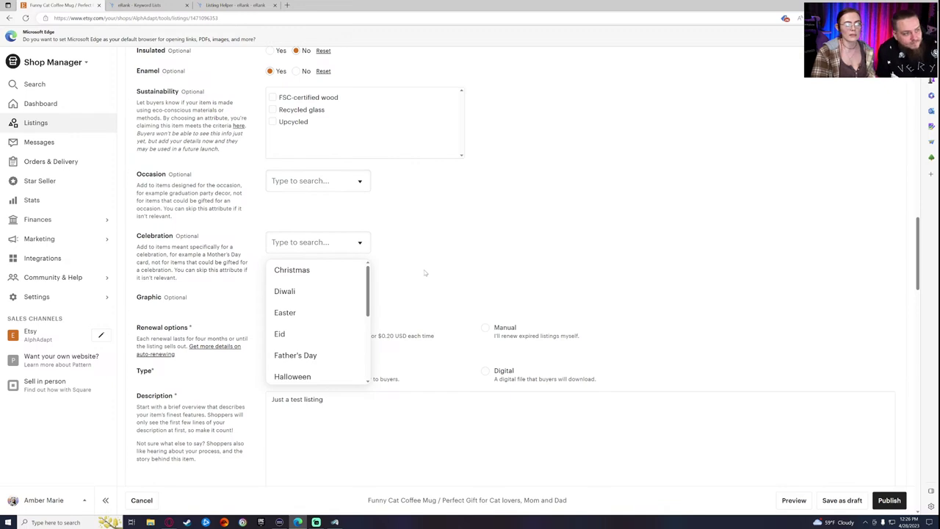
Look through the remaining celebration options and close the list, leaving the celebration blank.
{"action": "scroll", "coordinate": [602, 264], "scroll_direction": "up", "scroll_amount": 2}
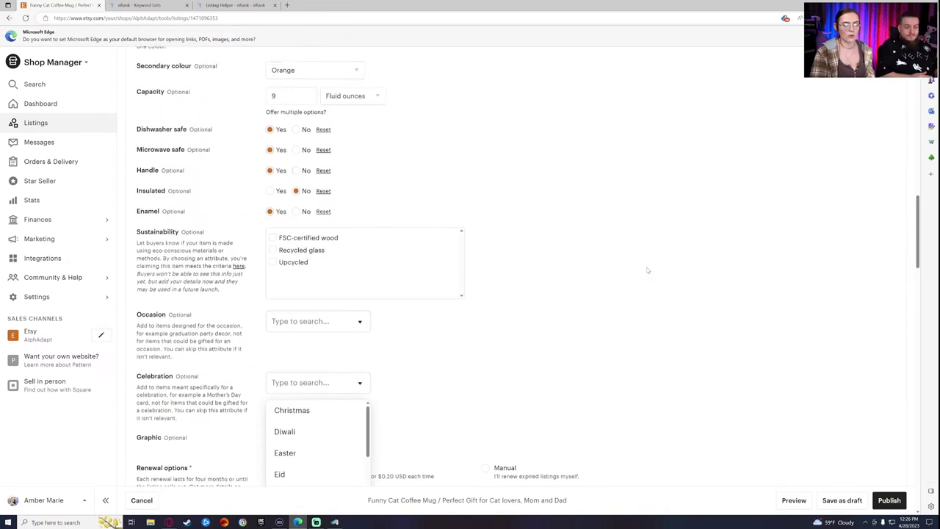
{"action": "scroll", "coordinate": [644, 275], "scroll_direction": "down", "scroll_amount": 2}
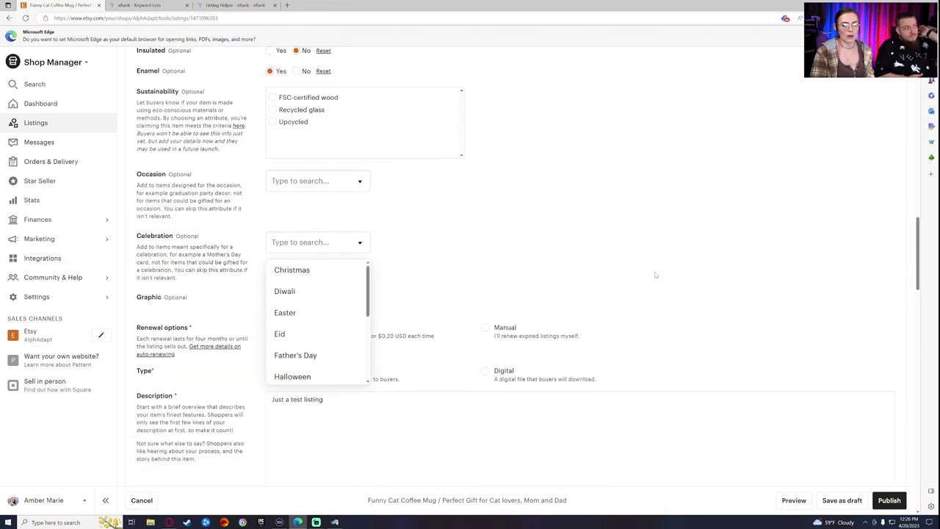
{"action": "scroll", "coordinate": [315, 317], "scroll_direction": "down", "scroll_amount": 3}
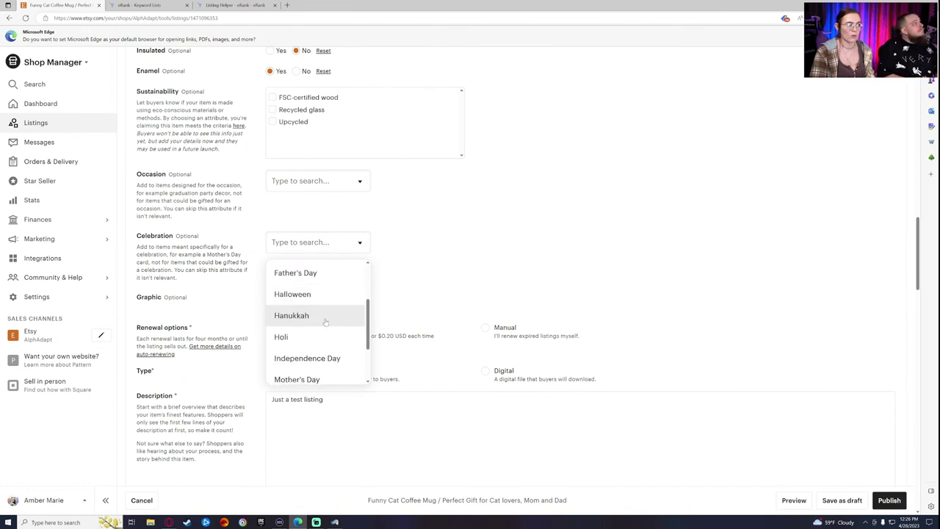
{"action": "scroll", "coordinate": [478, 294], "scroll_direction": "up", "scroll_amount": 3}
{"action": "scroll", "coordinate": [470, 308], "scroll_direction": "down", "scroll_amount": 3}
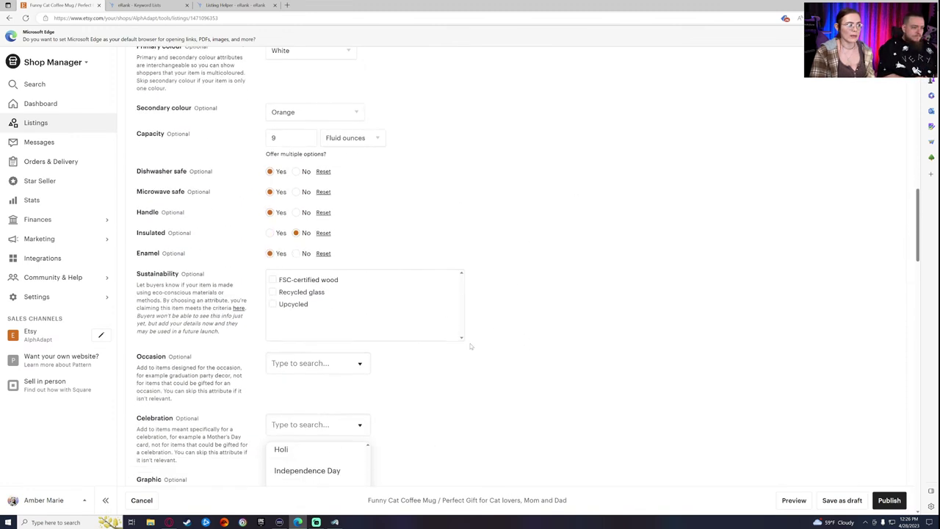
{"action": "left_click", "coordinate": [272, 312]}
{"action": "left_click", "coordinate": [521, 296]}
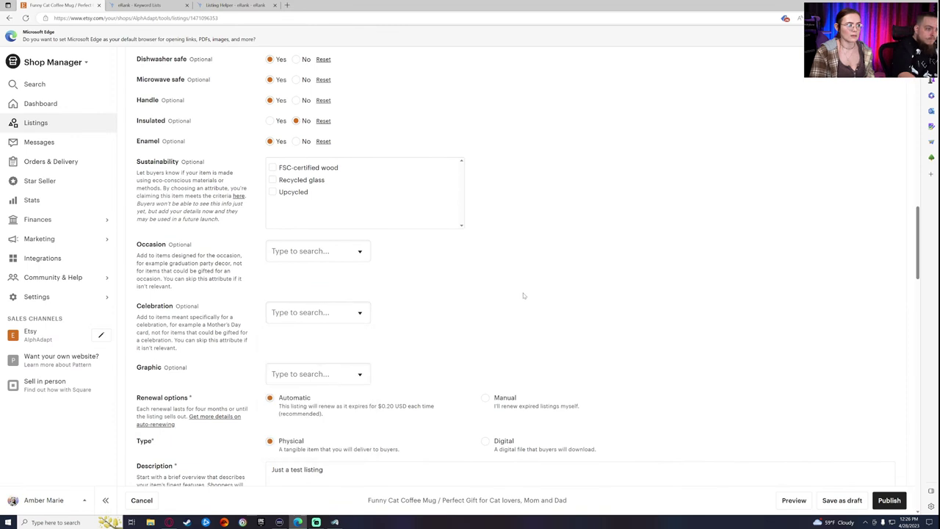
Set the mug's graphic attribute to Animal.
{"action": "scroll", "coordinate": [518, 315], "scroll_direction": "down", "scroll_amount": 2}
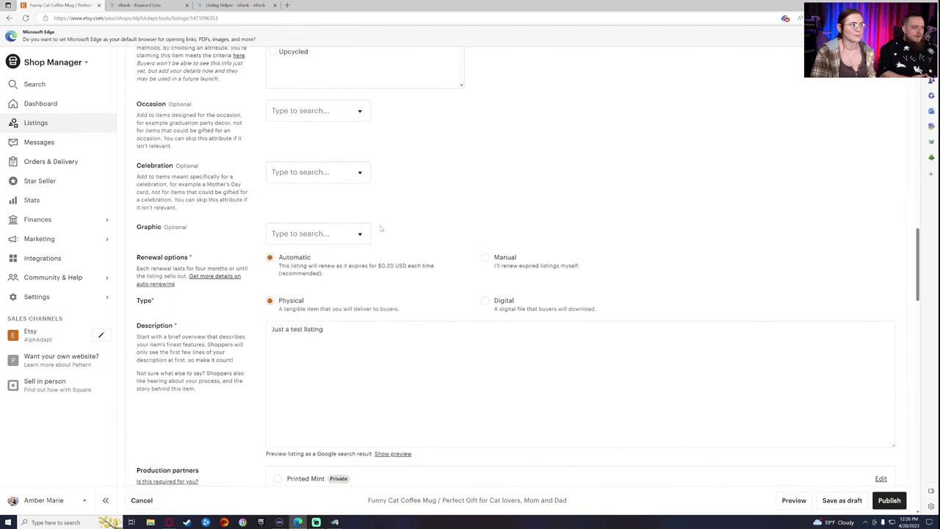
{"action": "left_click", "coordinate": [345, 233]}
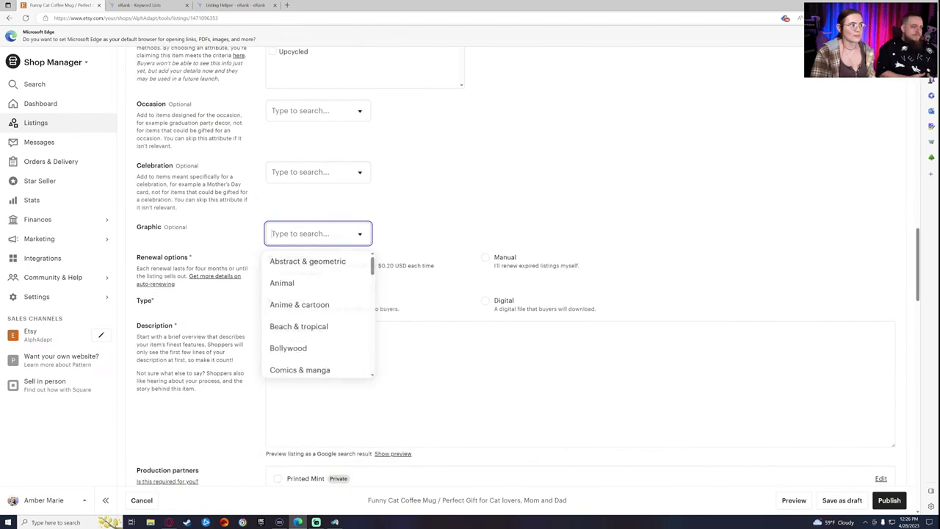
{"action": "left_click", "coordinate": [316, 282]}
{"action": "scroll", "coordinate": [632, 235], "scroll_direction": "up", "scroll_amount": 2}
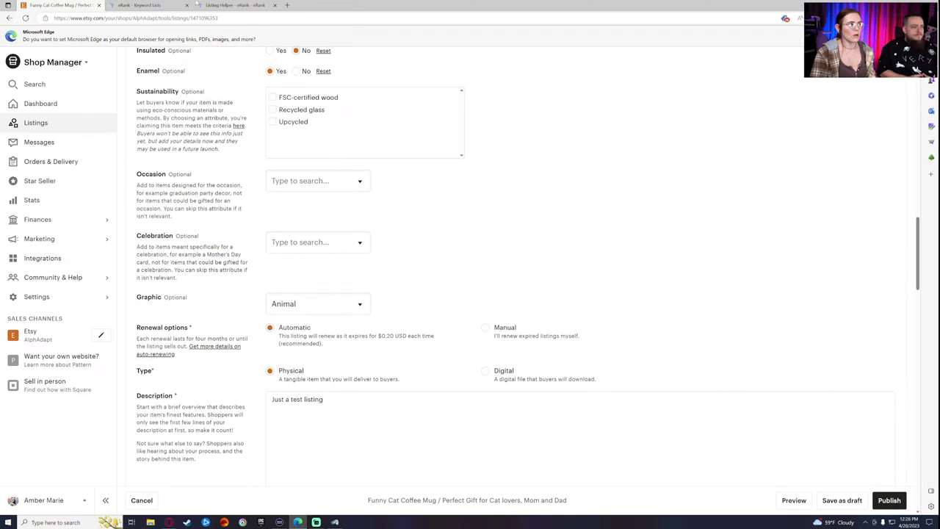
Switch to the eRank Listing Helper and review the generated title ideas, especially the one for cat mom and dad.
{"action": "left_click", "coordinate": [235, 5]}
{"action": "scroll", "coordinate": [393, 271], "scroll_direction": "down", "scroll_amount": 1}
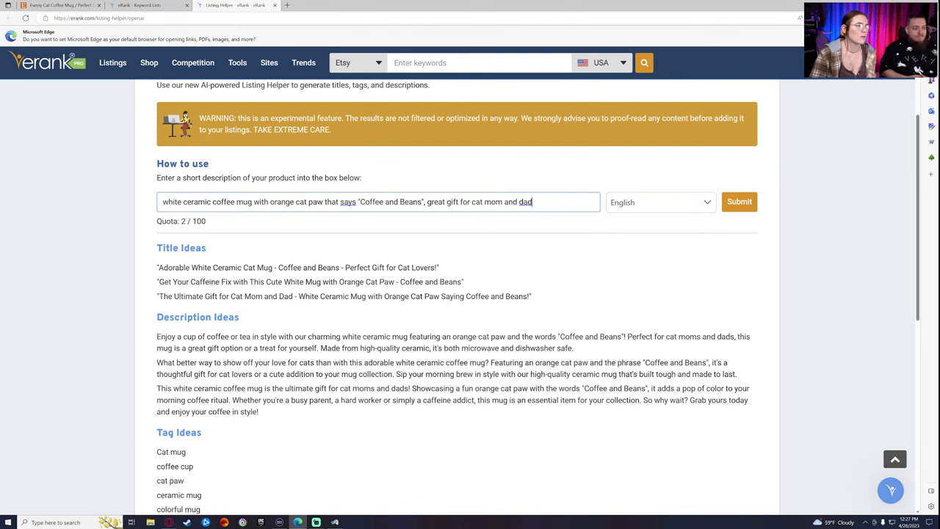
{"action": "left_click_drag", "start_coordinate": [159, 296], "coordinate": [293, 296]}
{"action": "left_click", "coordinate": [323, 294]}
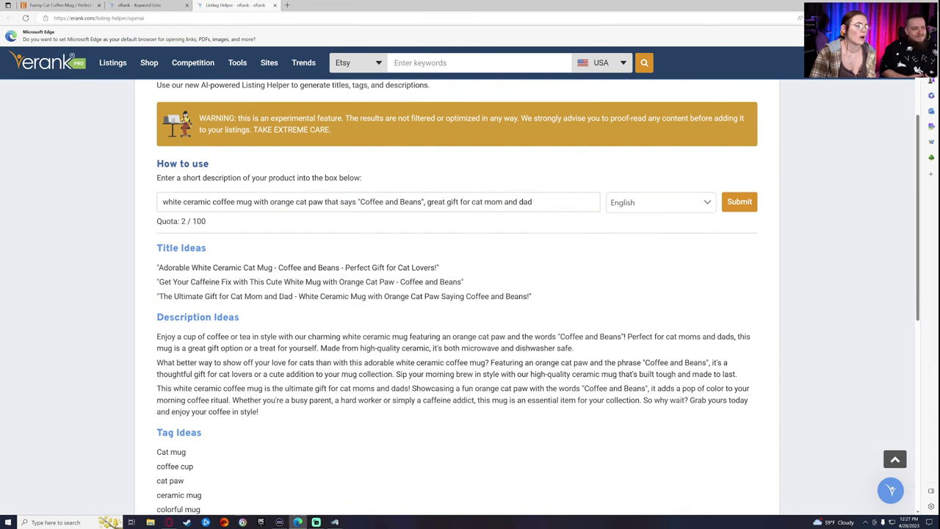
Compare phrases in the generated title ideas and copy "White Ceramic Mug with Orange Cat Paw" from the third one.
{"action": "left_click_drag", "start_coordinate": [158, 296], "coordinate": [294, 295]}
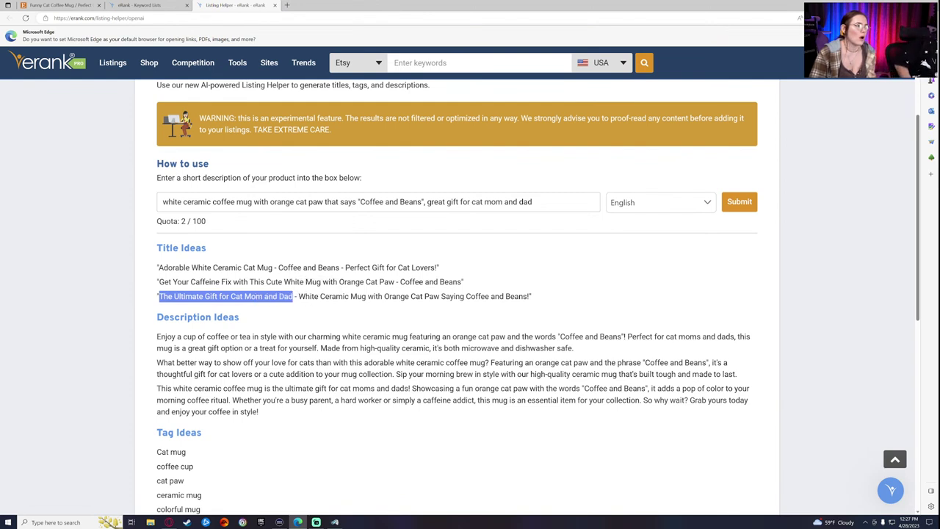
{"action": "left_click_drag", "start_coordinate": [159, 267], "coordinate": [273, 269]}
{"action": "key", "text": "ctrl+c"}
{"action": "left_click", "coordinate": [272, 269]}
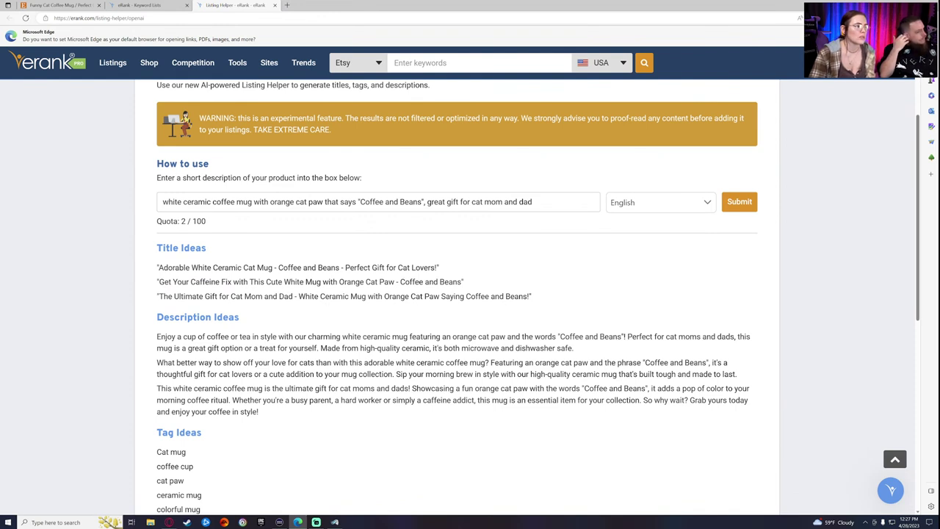
{"action": "left_click_drag", "start_coordinate": [298, 296], "coordinate": [440, 296]}
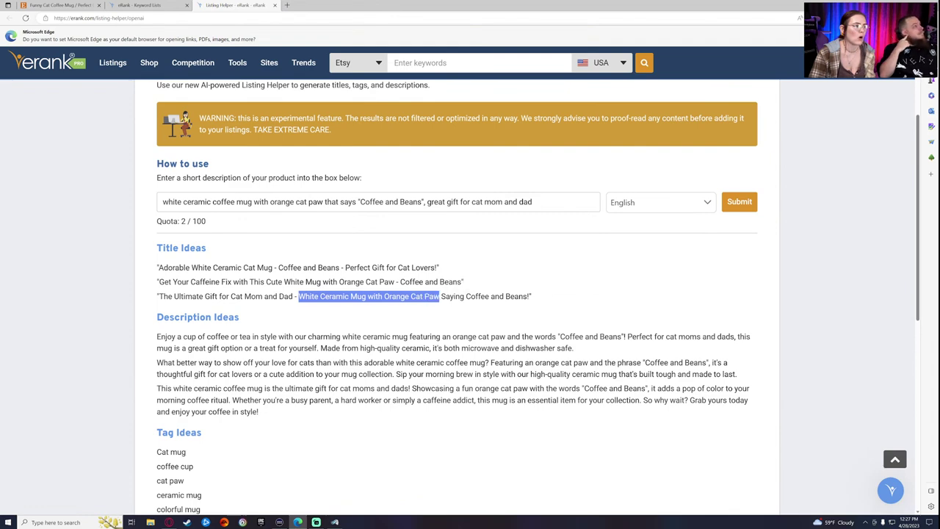
{"action": "right_click", "coordinate": [440, 297]}
{"action": "left_click", "coordinate": [452, 303]}
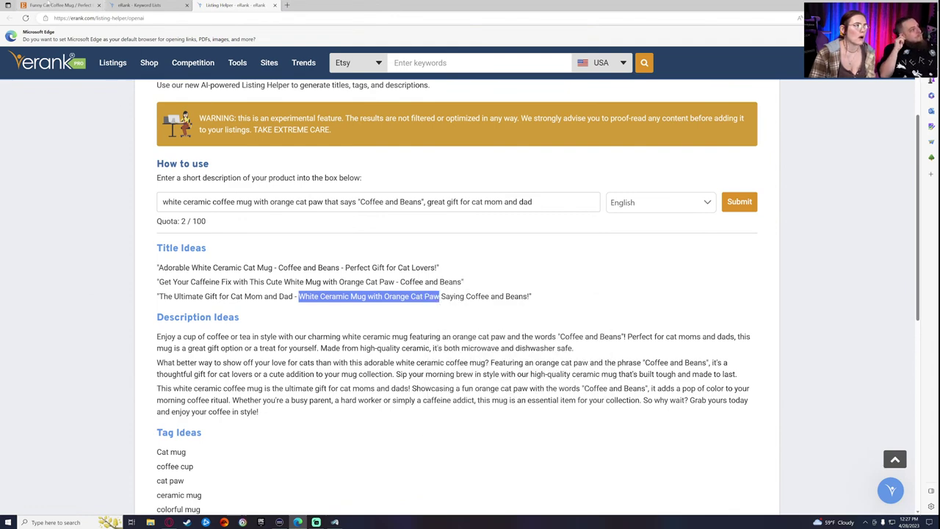
Switch to the Etsy listing and replace "Cat Coffee Mug" in the title with the copied phrase "White Ceramic Mug with Orange Cat Paw".
{"action": "left_click", "coordinate": [46, 5]}
{"action": "scroll", "coordinate": [333, 262], "scroll_direction": "up", "scroll_amount": 15}
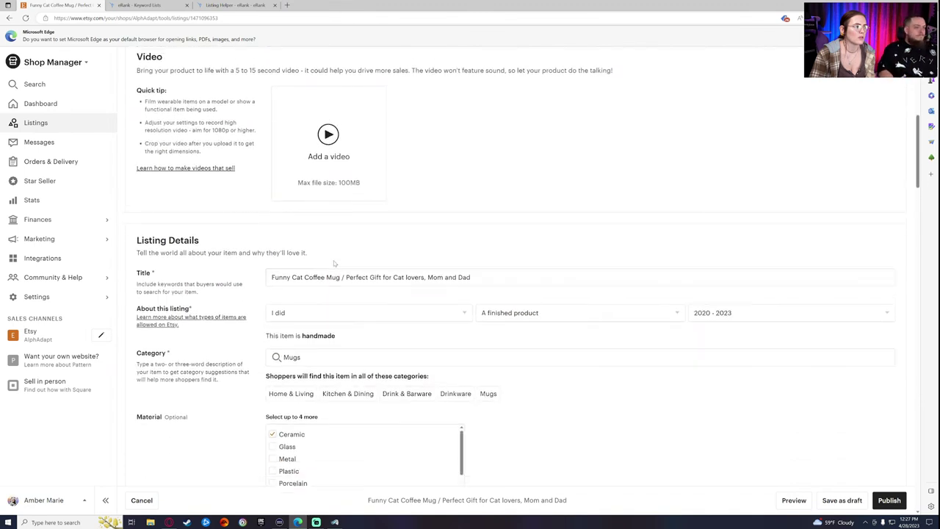
{"action": "scroll", "coordinate": [333, 262], "scroll_direction": "down", "scroll_amount": 1}
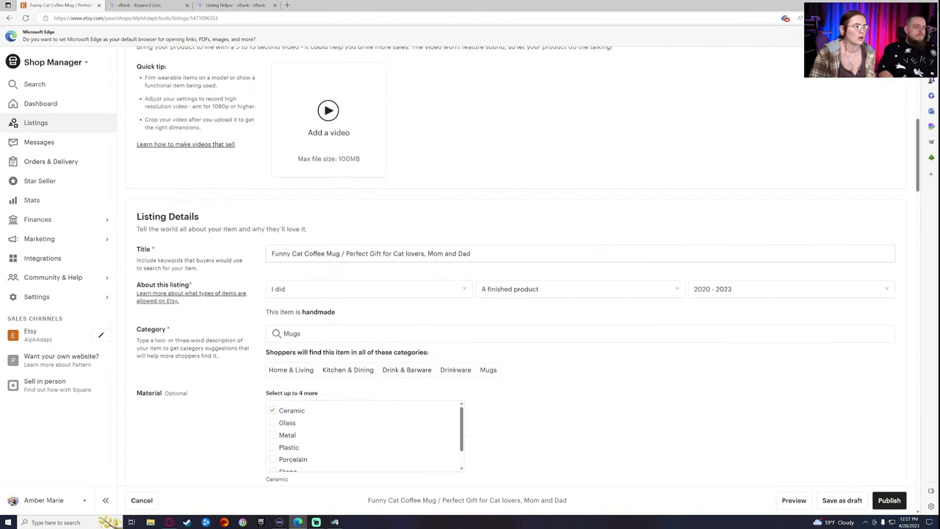
{"action": "triple_click", "coordinate": [367, 253]}
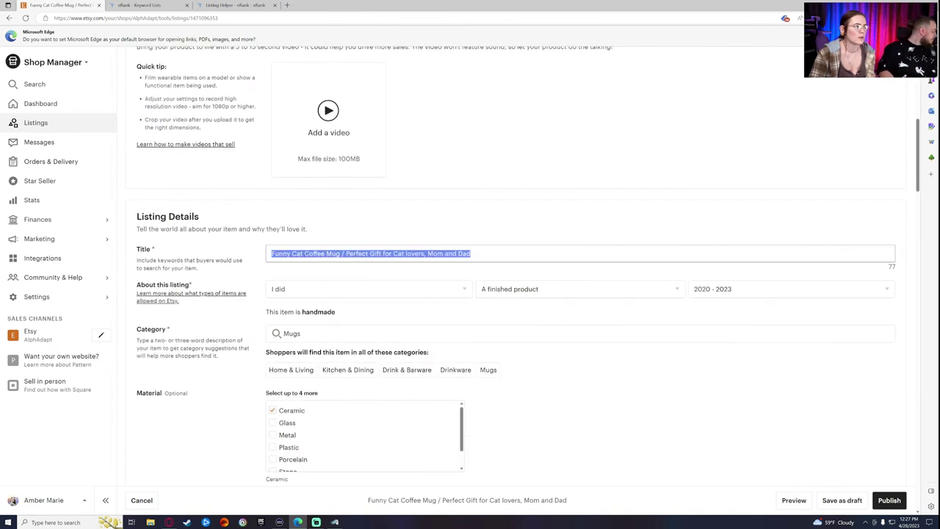
{"action": "left_click", "coordinate": [339, 254]}
{"action": "left_click_drag", "start_coordinate": [340, 253], "coordinate": [291, 253]}
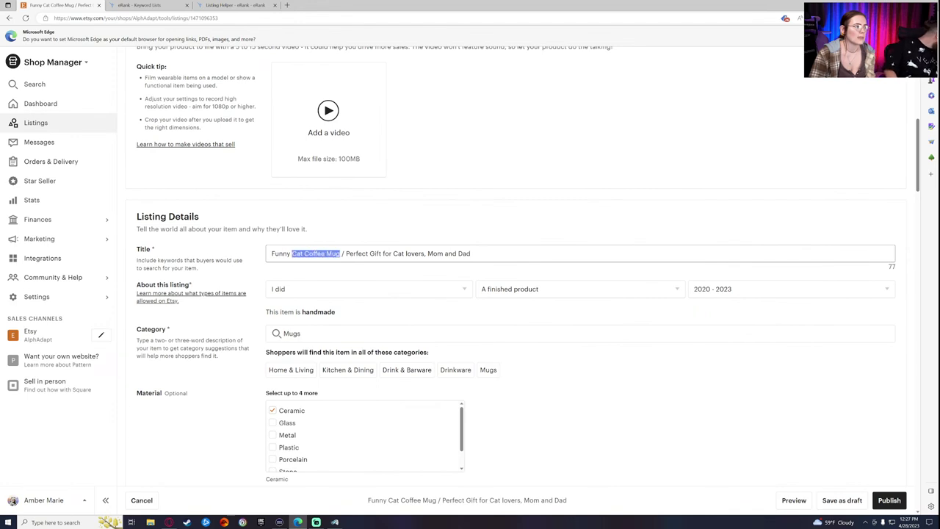
{"action": "right_click", "coordinate": [291, 253]}
{"action": "left_click", "coordinate": [324, 296]}
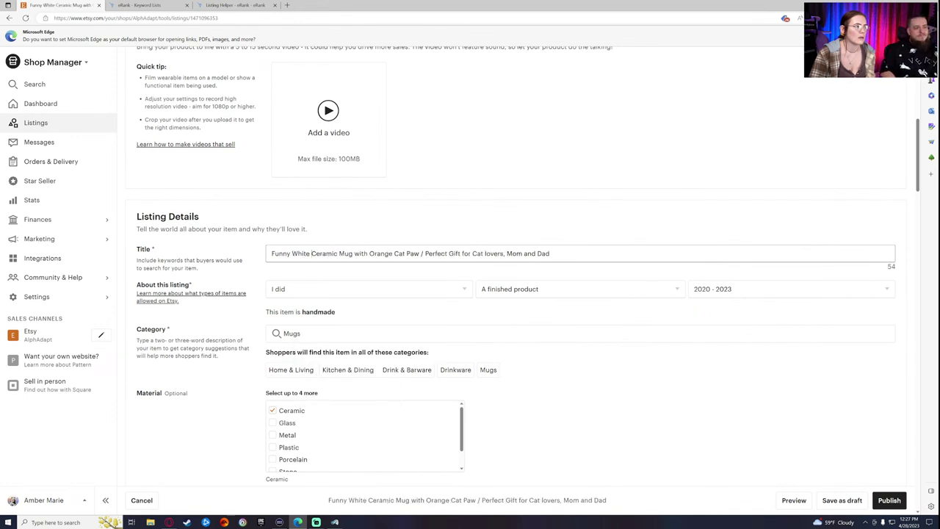
Remove the word "White" from the listing title.
{"action": "key", "text": "BackSpace"}
{"action": "key", "text": "BackSpace"}
{"action": "key", "text": "BackSpace"}
{"action": "key", "text": "BackSpace"}
{"action": "key", "text": "BackSpace"}
{"action": "key", "text": "BackSpace"}
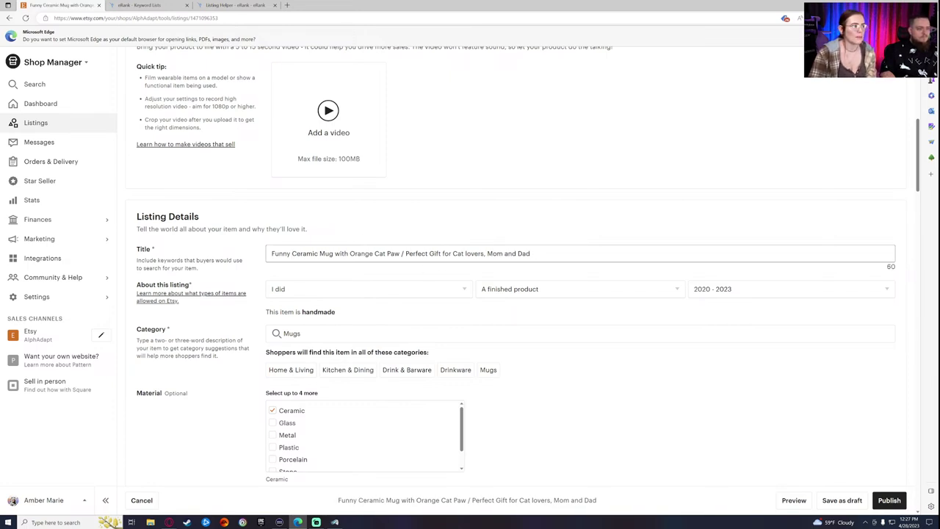
Replace the gift phrase after the slash in the Etsy title with "Ultimate Gift for Cat Mom and Dad" from eRank's third title idea.
{"action": "left_click", "coordinate": [235, 5]}
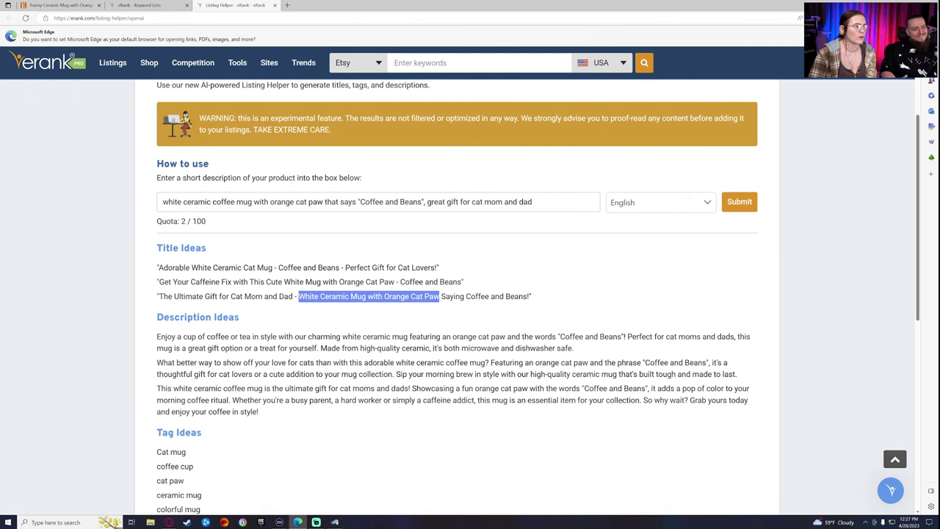
{"action": "left_click_drag", "start_coordinate": [174, 295], "coordinate": [293, 296]}
{"action": "right_click", "coordinate": [288, 297]}
{"action": "left_click", "coordinate": [316, 306]}
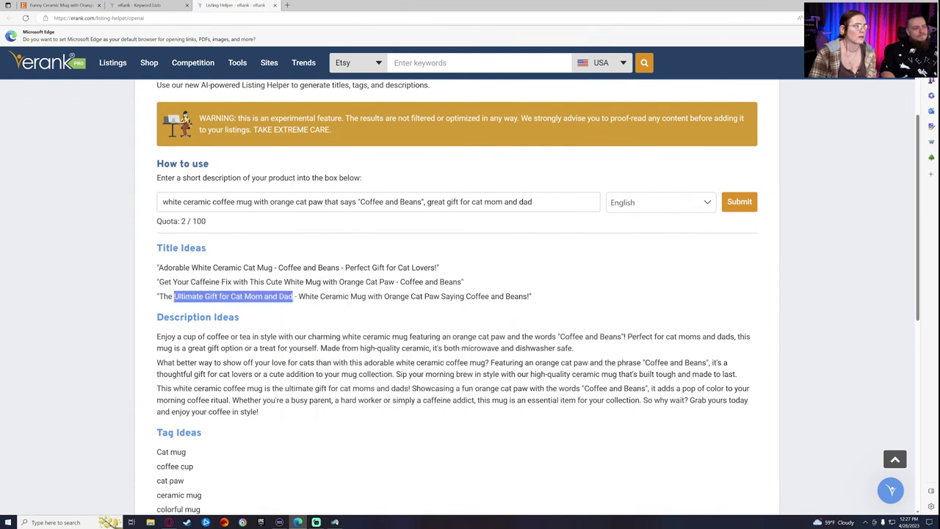
{"action": "left_click", "coordinate": [81, 5]}
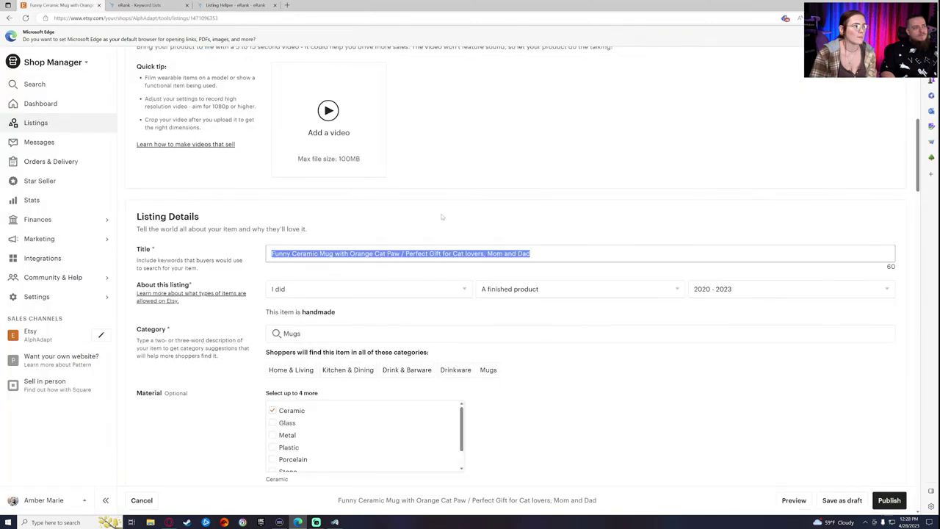
{"action": "left_click_drag", "start_coordinate": [405, 253], "coordinate": [530, 253]}
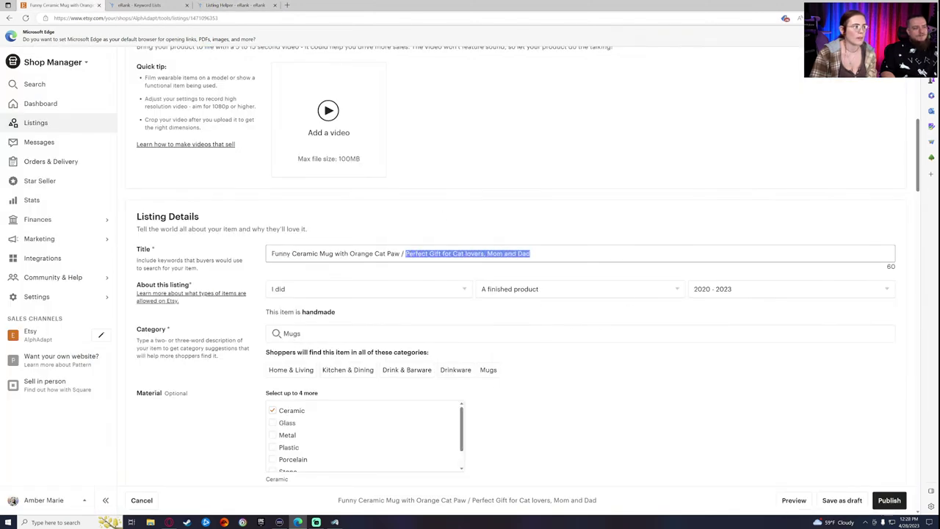
{"action": "right_click", "coordinate": [494, 253]}
{"action": "left_click", "coordinate": [512, 296]}
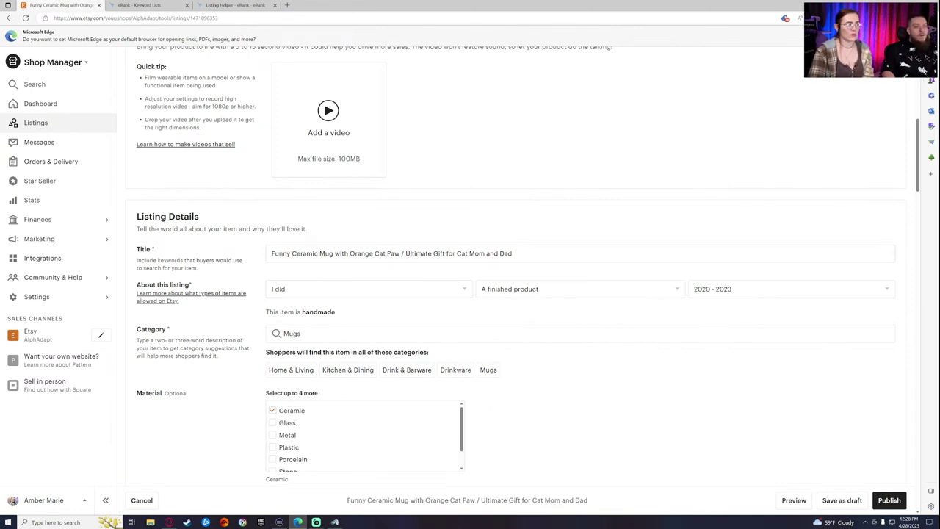
Insert "Cat Coffee" before "Mug" in the title so it contains the keyword "Cat Coffee Mug".
{"action": "key", "text": "ctrl+a"}
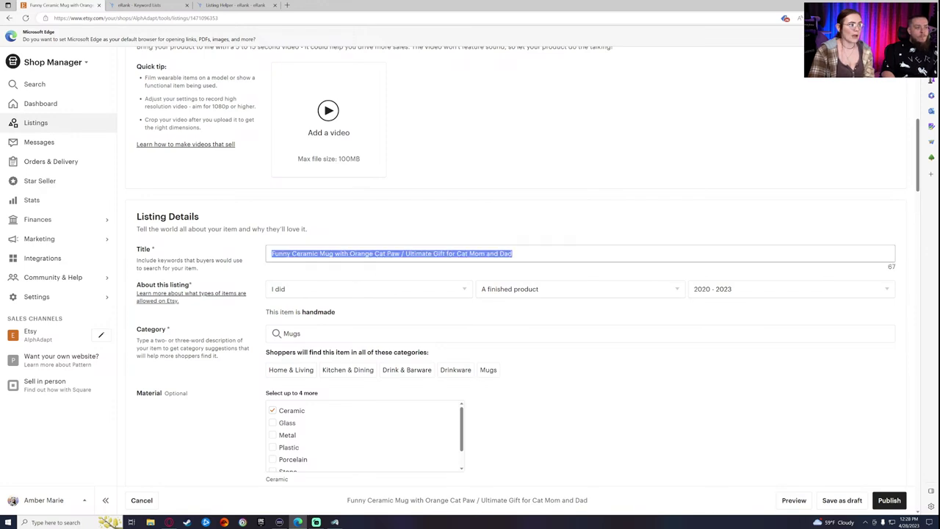
{"action": "left_click", "coordinate": [320, 254]}
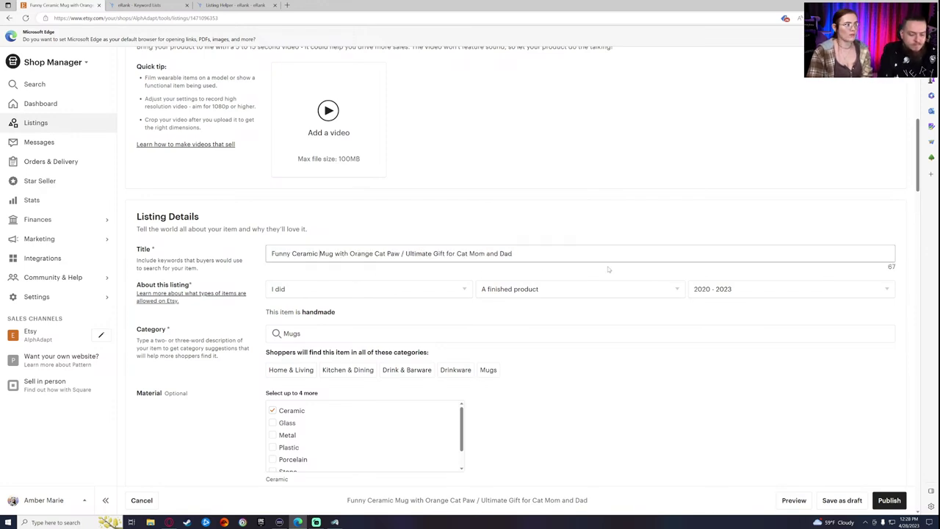
{"action": "type", "text": "cof"}
{"action": "key", "text": "BackSpace"}
{"action": "key", "text": "BackSpace"}
{"action": "key", "text": "BackSpace"}
{"action": "key", "text": "BackSpace"}
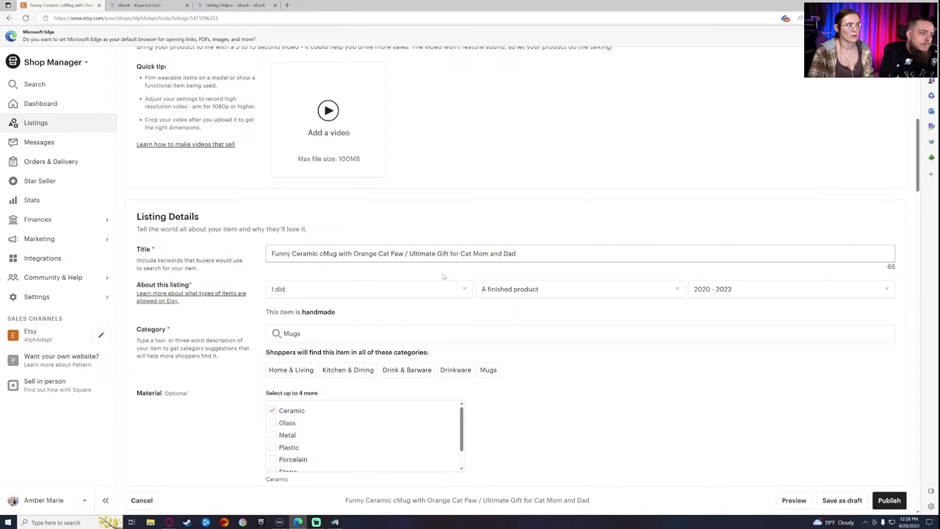
{"action": "type", "text": "Coffee"}
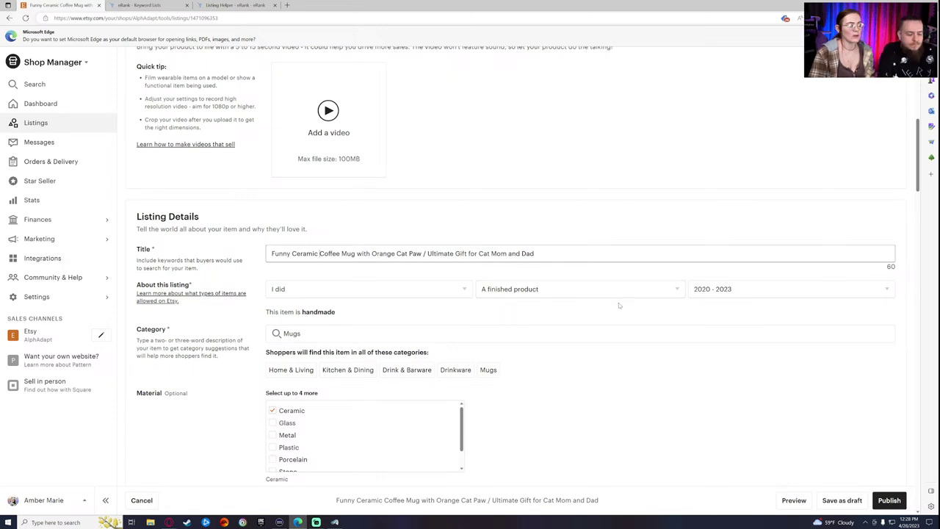
{"action": "type", "text": "Cat"}
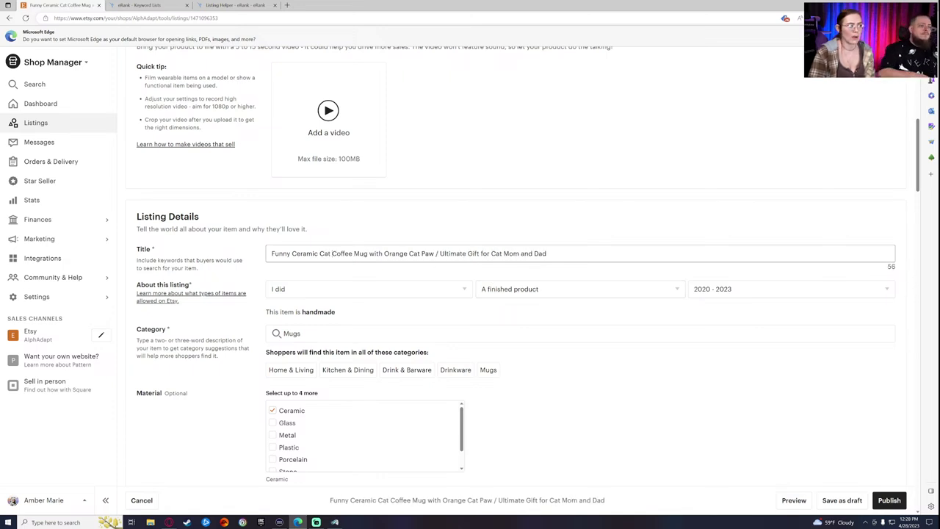
{"action": "left_click_drag", "start_coordinate": [319, 253], "coordinate": [368, 253]}
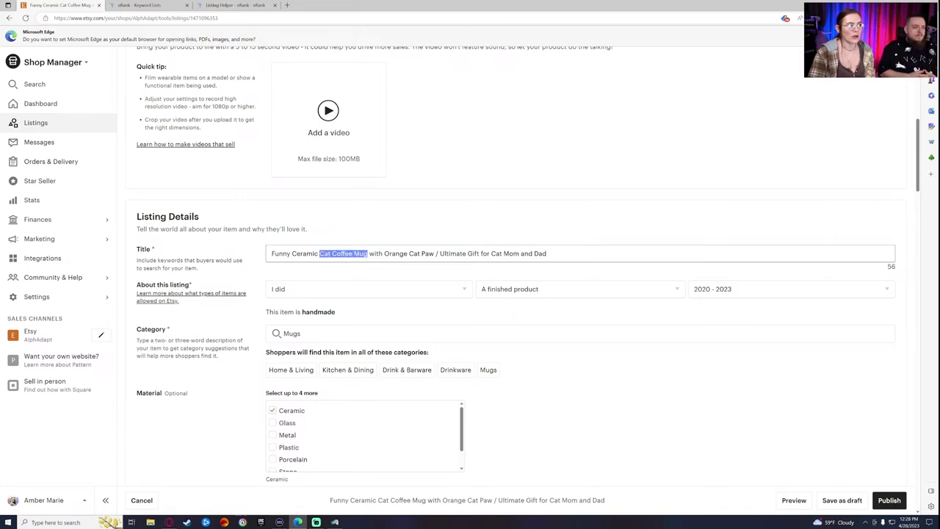
Change "Orange Cat Paw" in the title to "Orange Kitty Paw".
{"action": "left_click", "coordinate": [432, 254]}
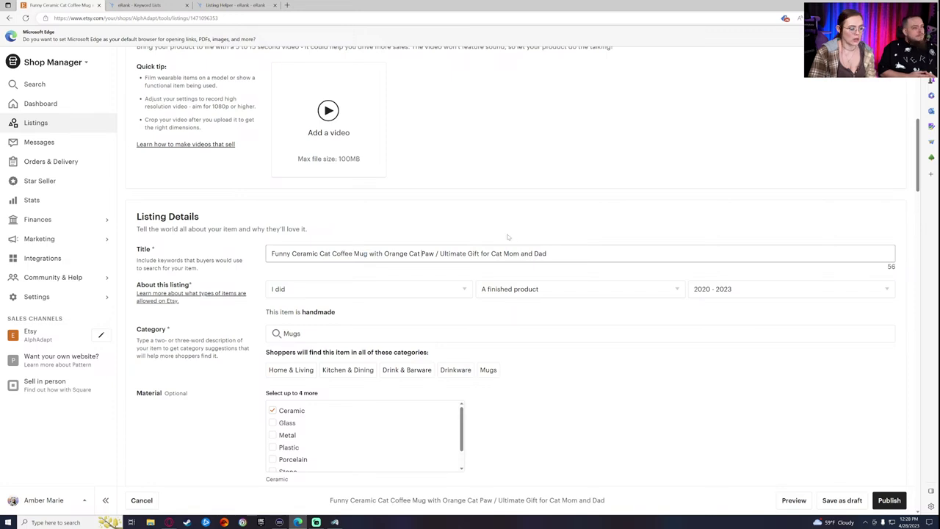
{"action": "key", "text": "BackSpace"}
{"action": "key", "text": "BackSpace"}
{"action": "key", "text": "BackSpace"}
{"action": "key", "text": "BackSpace"}
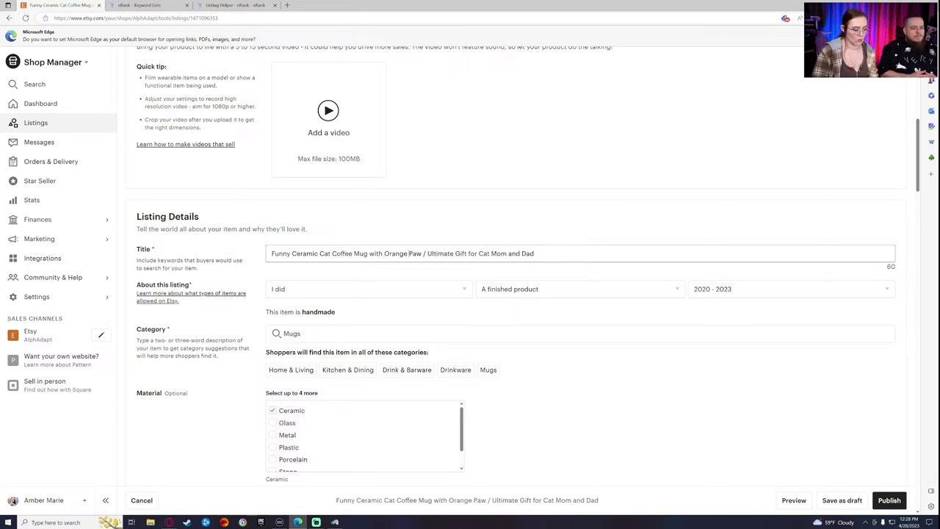
{"action": "type", "text": "Kitty"}
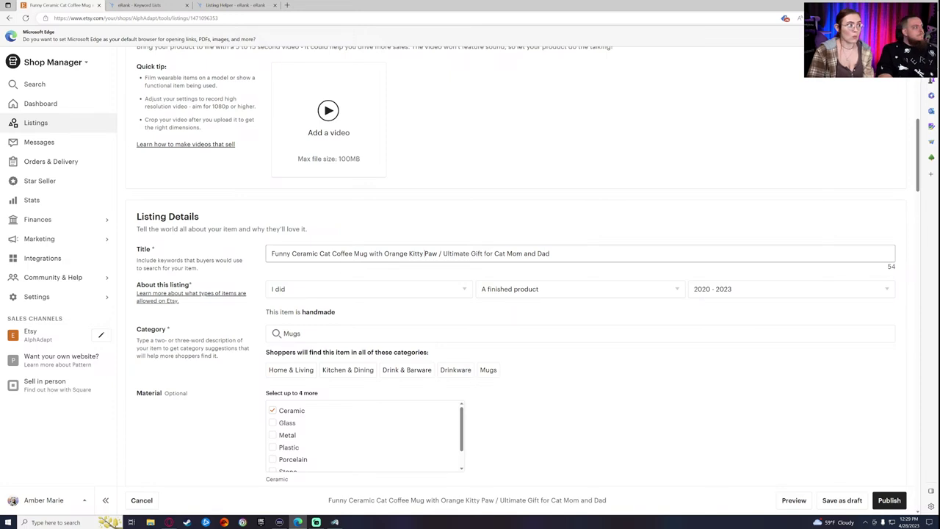
{"action": "left_click_drag", "start_coordinate": [319, 254], "coordinate": [370, 254]}
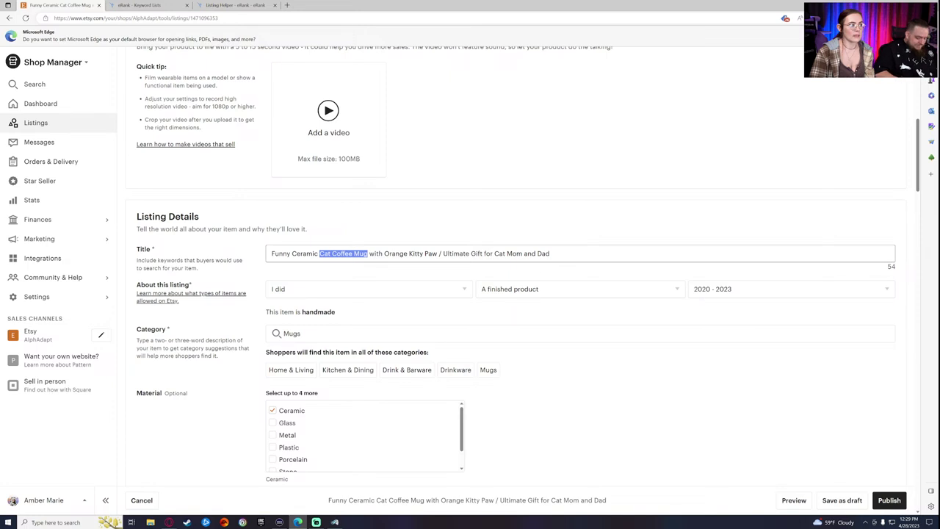
{"action": "key", "text": "Right"}
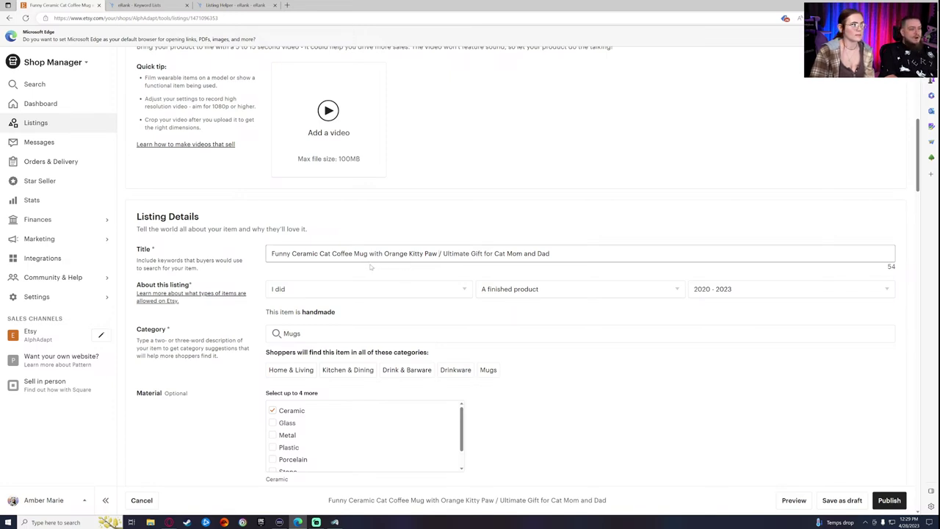
Look over the listing's details from the title and attributes down to the description.
{"action": "scroll", "coordinate": [544, 374], "scroll_direction": "down", "scroll_amount": 1}
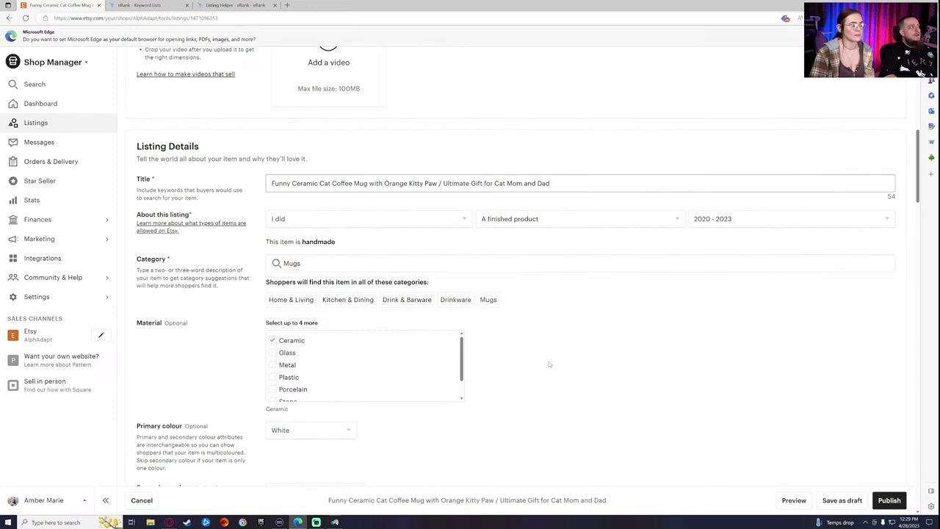
{"action": "scroll", "coordinate": [553, 333], "scroll_direction": "down", "scroll_amount": 1}
{"action": "scroll", "coordinate": [554, 333], "scroll_direction": "up", "scroll_amount": 2}
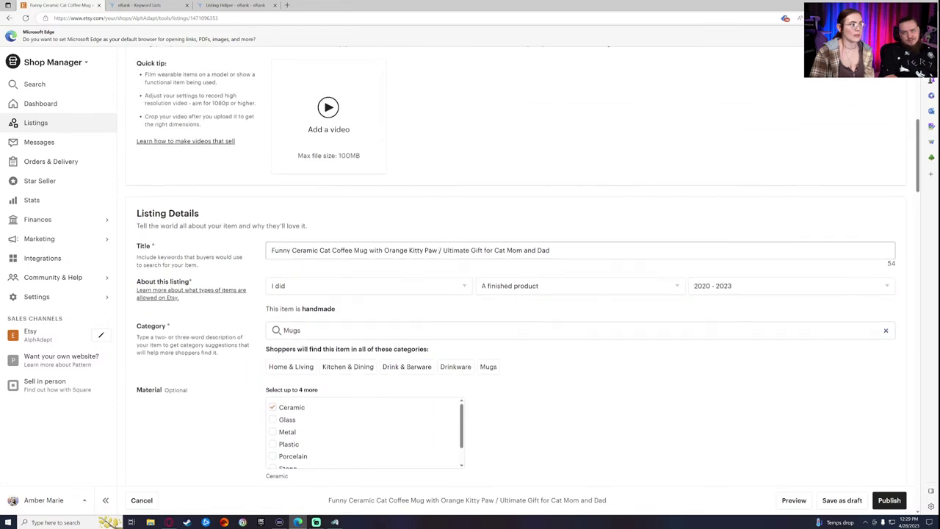
{"action": "scroll", "coordinate": [517, 265], "scroll_direction": "down", "scroll_amount": 8}
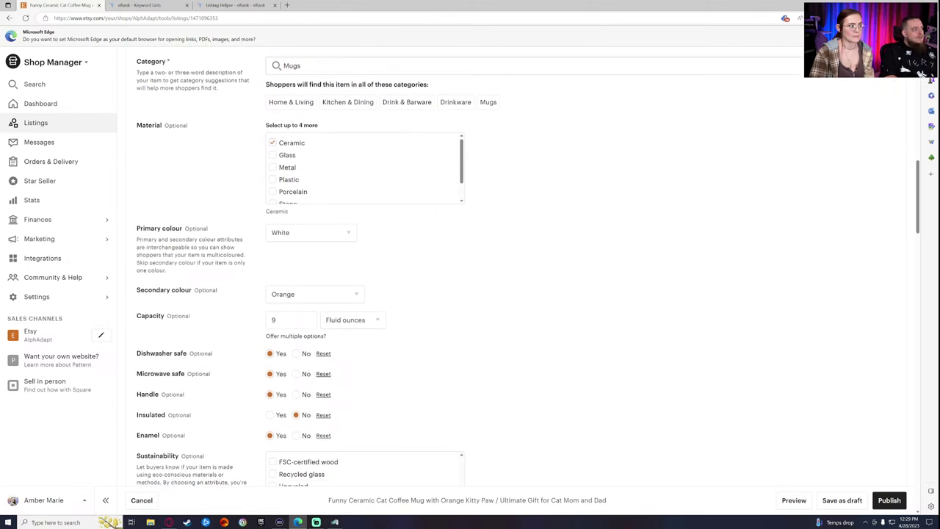
{"action": "scroll", "coordinate": [516, 266], "scroll_direction": "down", "scroll_amount": 2}
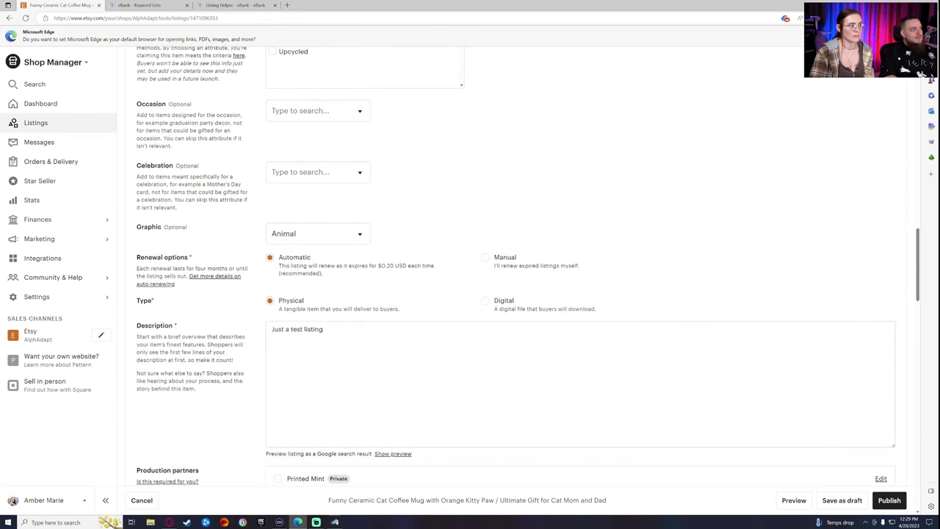
Switch to the eRank cat mug keyword list and close the support chat covering the table.
{"action": "left_click", "coordinate": [156, 6]}
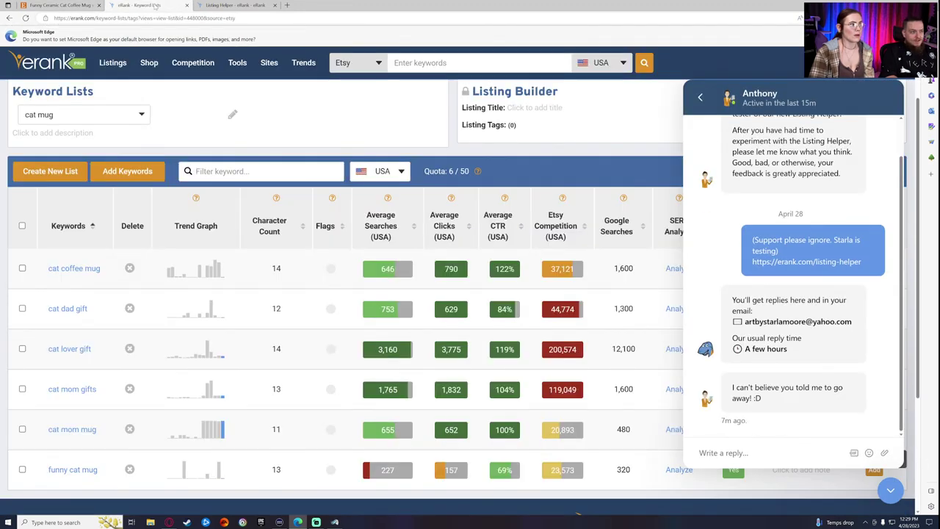
{"action": "left_click", "coordinate": [235, 5]}
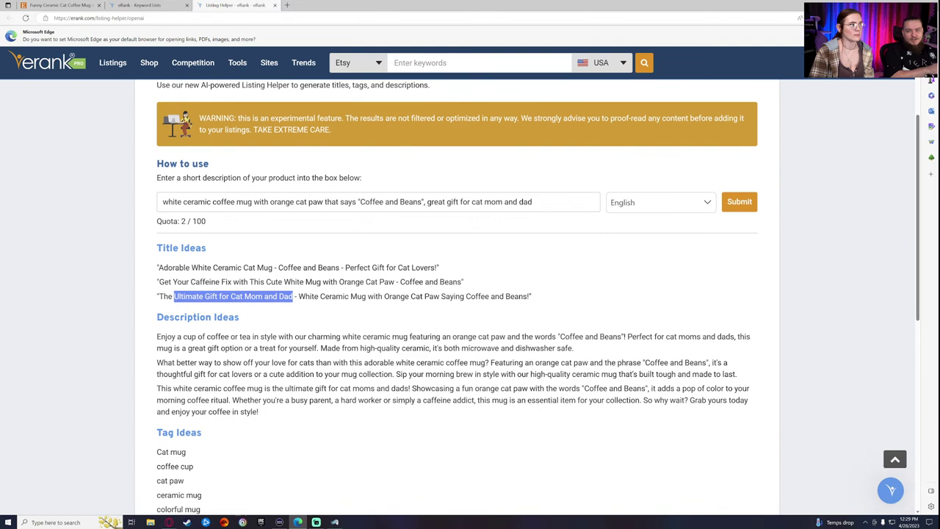
{"action": "left_click", "coordinate": [146, 5]}
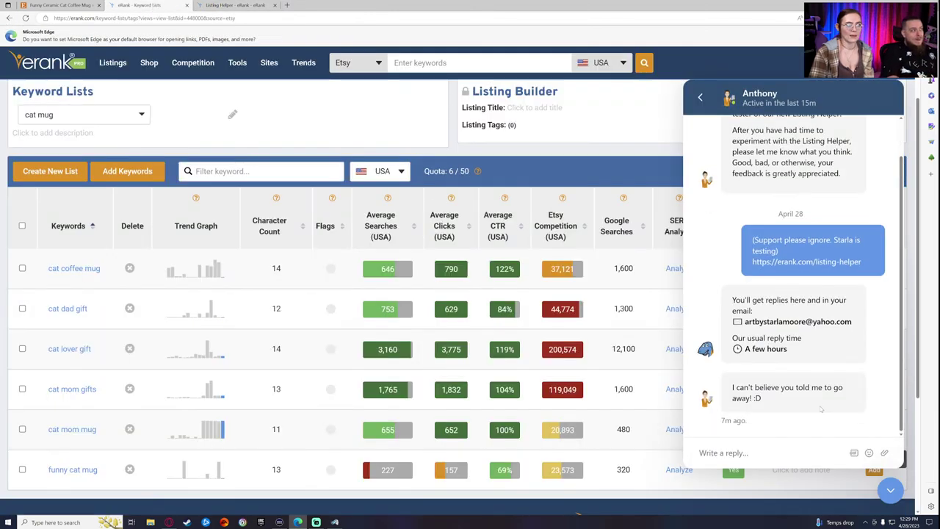
{"action": "scroll", "coordinate": [821, 409], "scroll_direction": "down", "scroll_amount": 1}
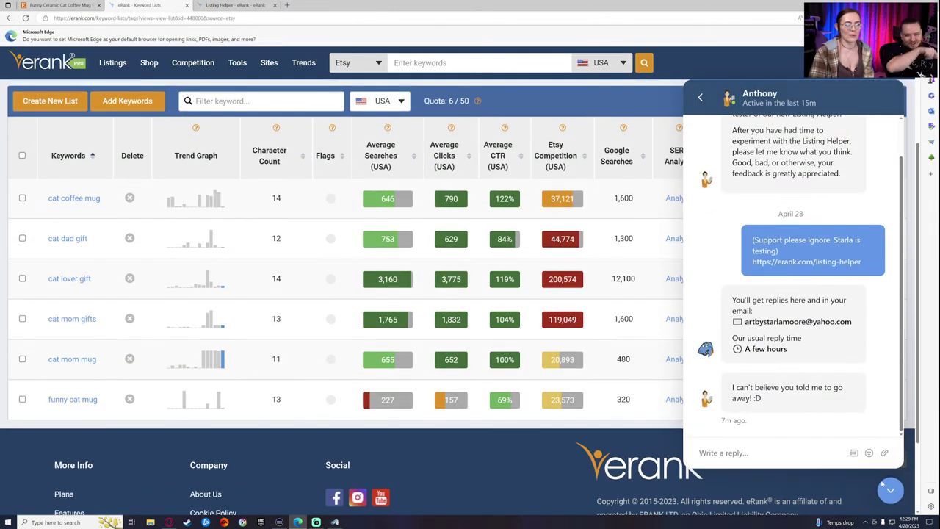
{"action": "left_click", "coordinate": [889, 489]}
{"action": "scroll", "coordinate": [889, 490], "scroll_direction": "up", "scroll_amount": 1}
{"action": "mouse_move", "coordinate": [178, 88]}
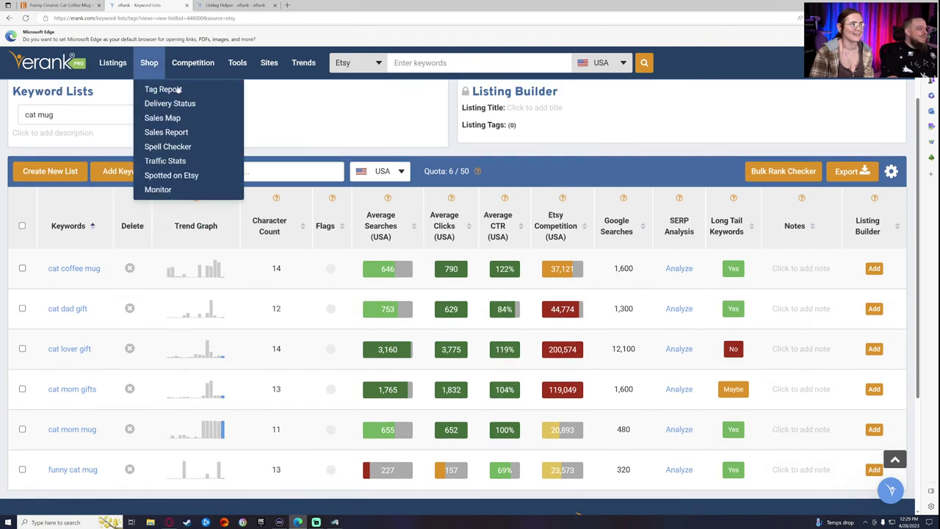
Switch to the eRank Listing Helper and read through its three description ideas for the mug.
{"action": "left_click", "coordinate": [233, 5]}
{"action": "left_click", "coordinate": [203, 358]}
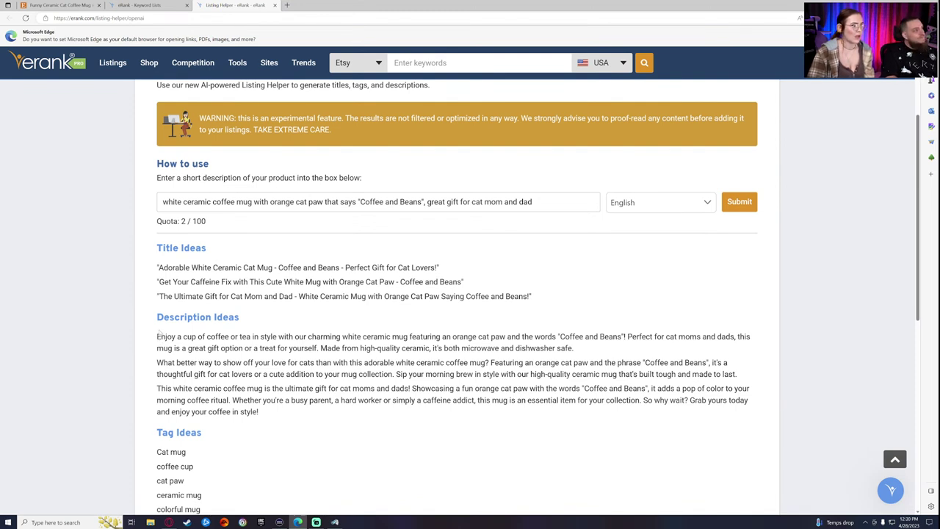
{"action": "scroll", "coordinate": [157, 309], "scroll_direction": "down", "scroll_amount": 1}
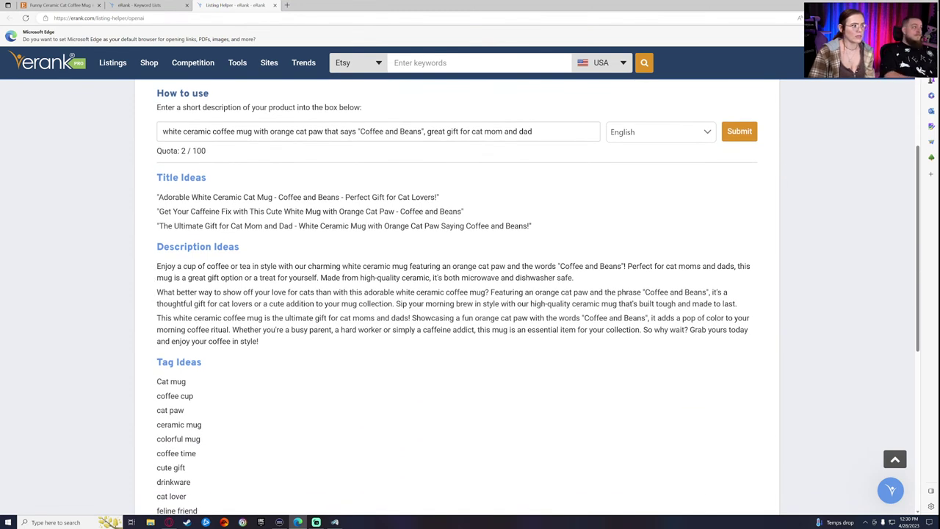
{"action": "left_click_drag", "start_coordinate": [363, 265], "coordinate": [560, 266]}
{"action": "left_click_drag", "start_coordinate": [623, 267], "coordinate": [630, 268]}
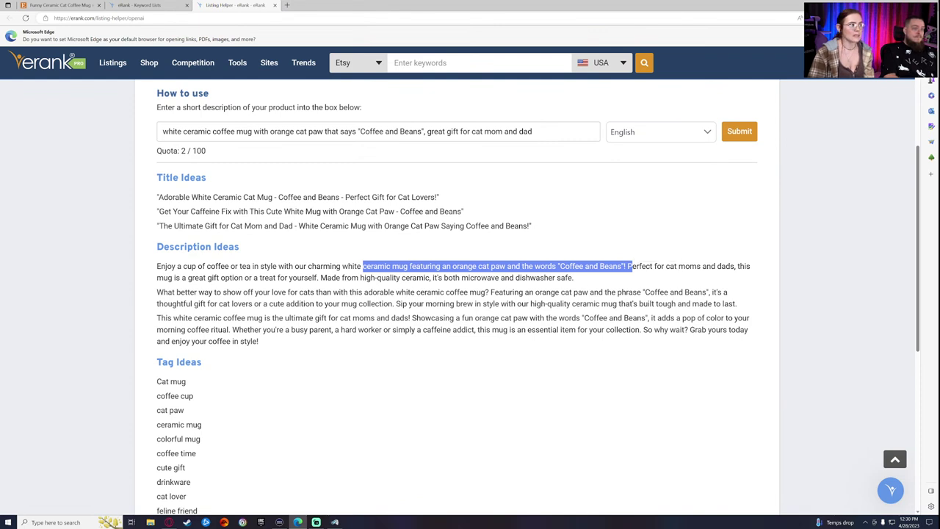
{"action": "left_click", "coordinate": [630, 268]}
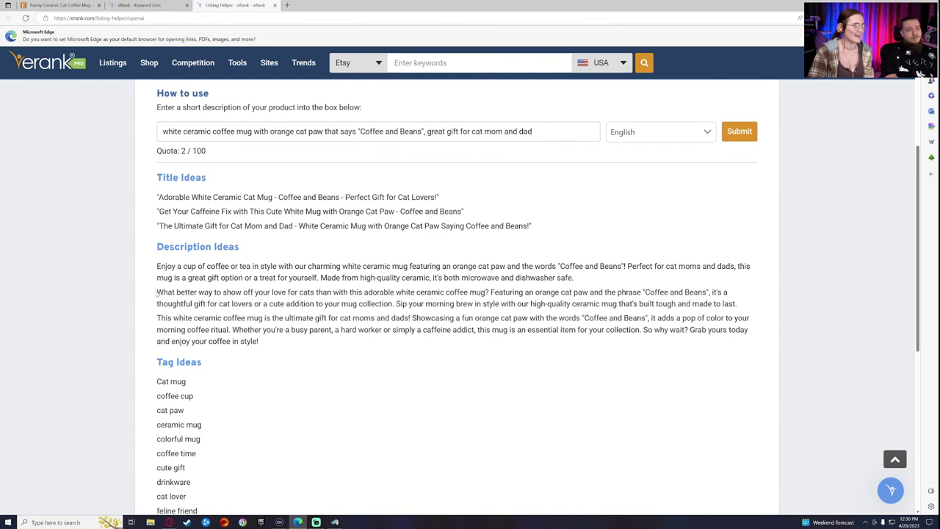
{"action": "left_click_drag", "start_coordinate": [156, 291], "coordinate": [713, 303]}
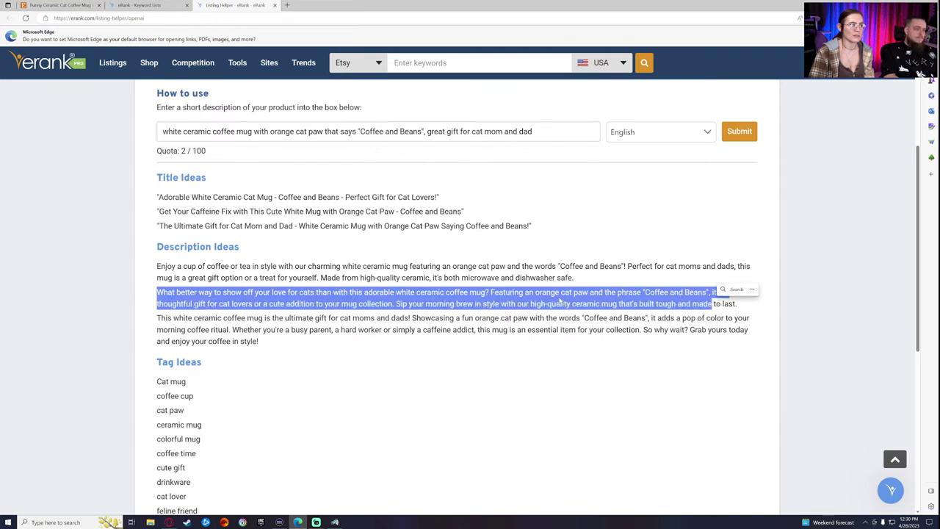
{"action": "left_click", "coordinate": [712, 303]}
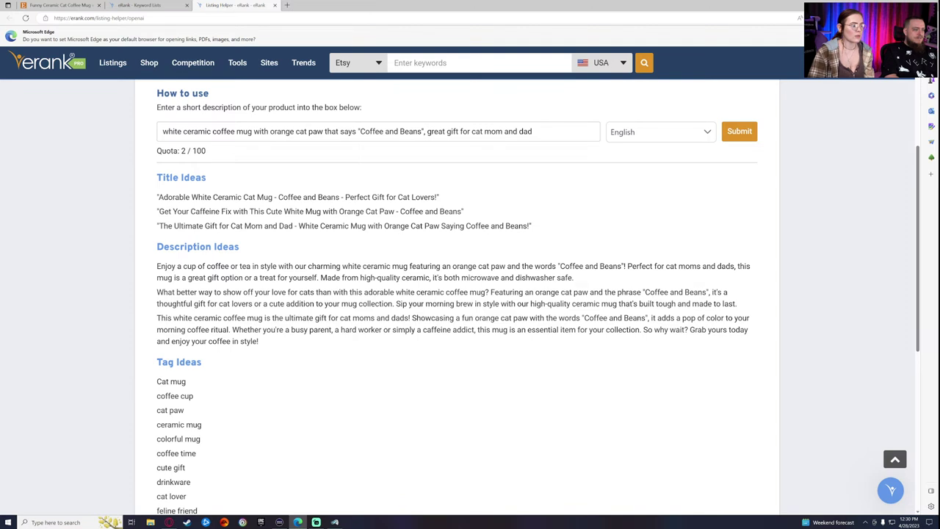
{"action": "double_click", "coordinate": [166, 266]}
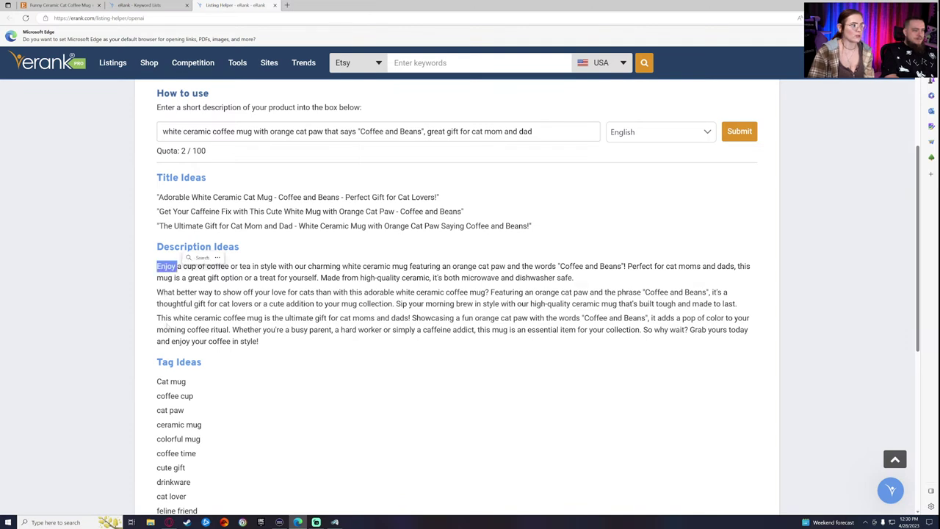
{"action": "left_click_drag", "start_coordinate": [156, 318], "coordinate": [302, 345]}
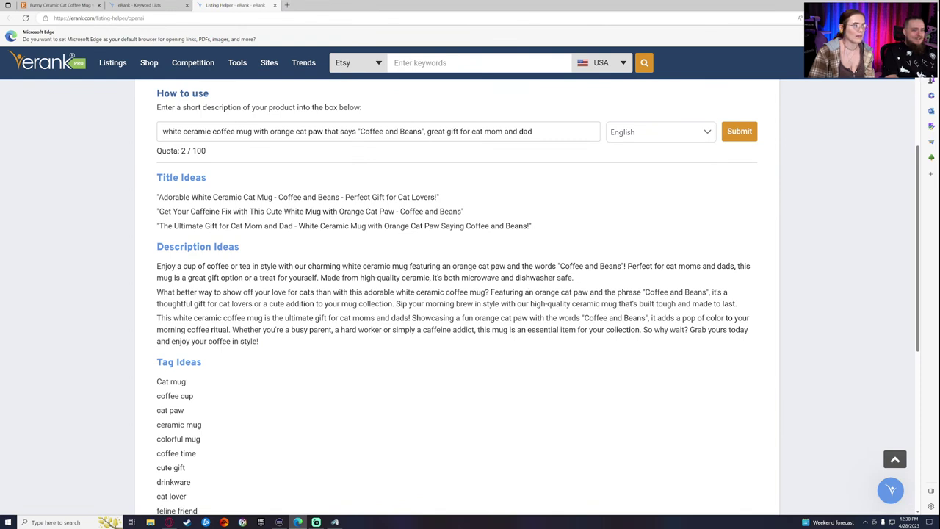
Replace the Etsy listing's placeholder description with the Listing Helper's second idea, starting "What better way to show off your love for cats".
{"action": "left_click_drag", "start_coordinate": [156, 266], "coordinate": [608, 292]}
{"action": "left_click_drag", "start_coordinate": [157, 291], "coordinate": [735, 303]}
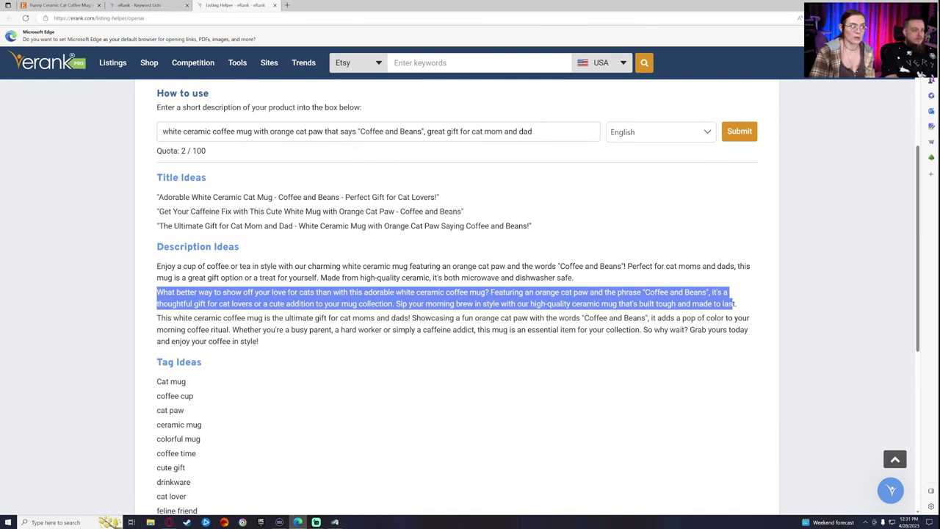
{"action": "left_click_drag", "start_coordinate": [734, 303], "coordinate": [156, 291]}
{"action": "key", "text": "ctrl+c"}
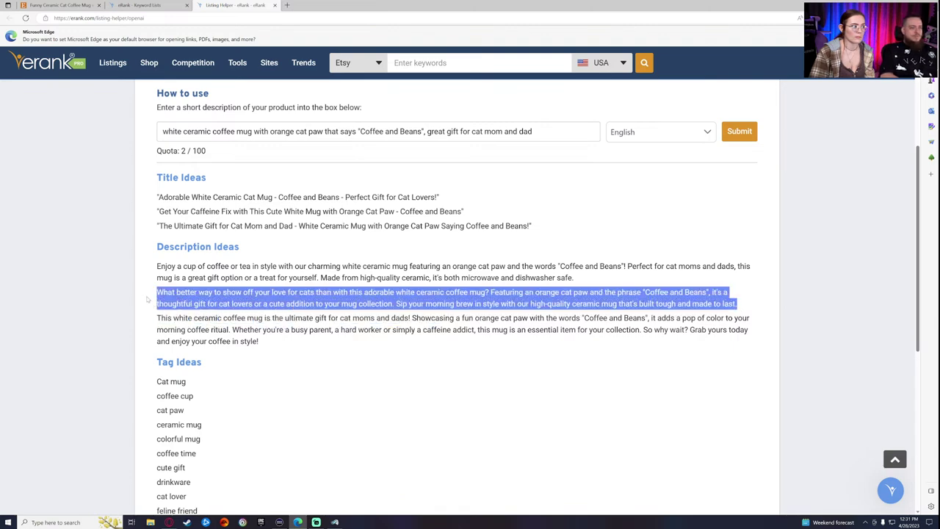
{"action": "right_click", "coordinate": [192, 292]}
{"action": "left_click", "coordinate": [206, 299]}
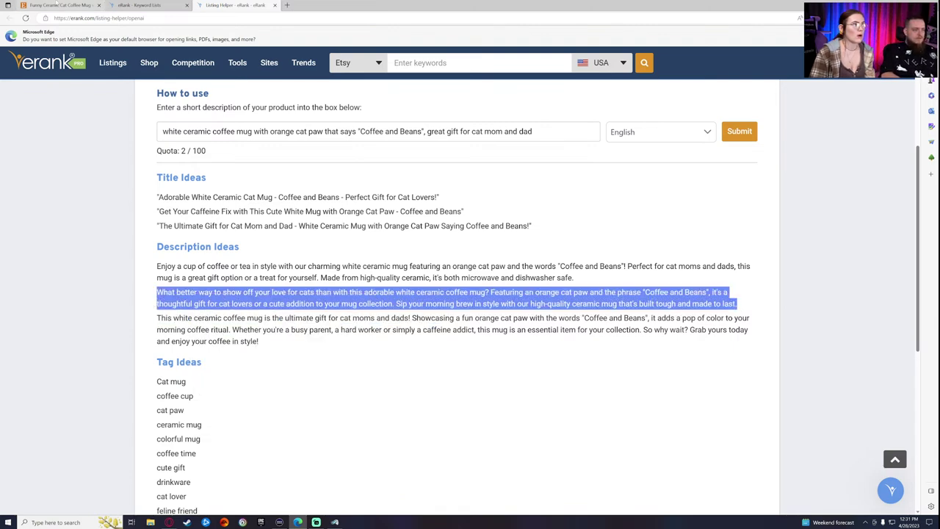
{"action": "left_click", "coordinate": [62, 6]}
{"action": "key", "text": "ctrl+a"}
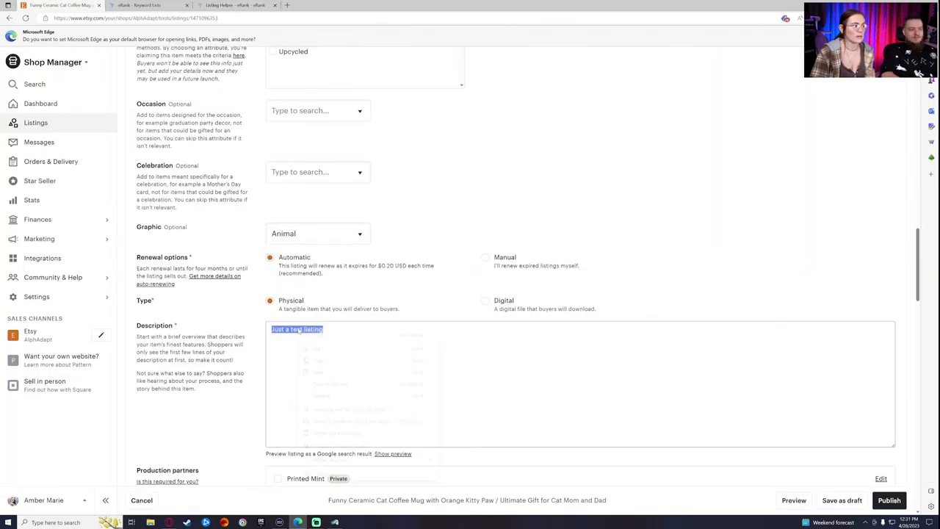
{"action": "left_click", "coordinate": [315, 372]}
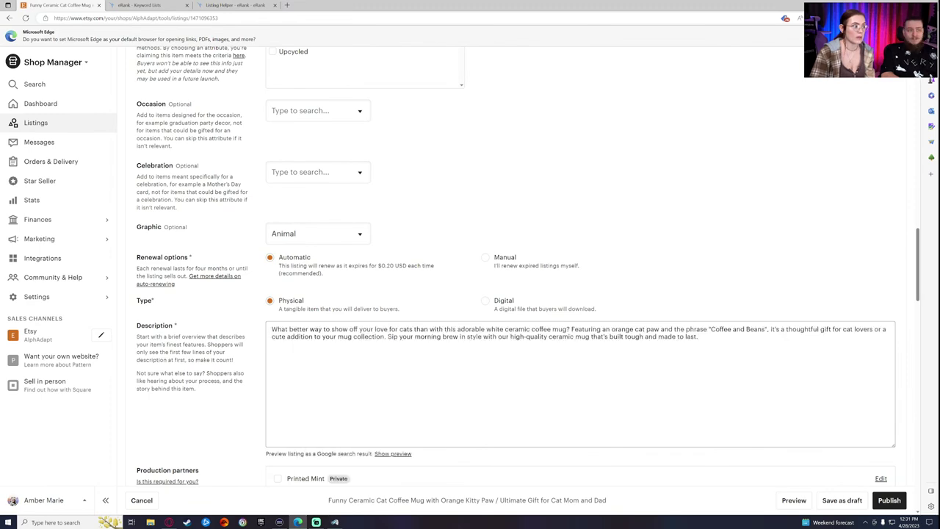
Replace the Etsy description with the first two sentences of the Listing Helper's third idea, ending at "morning coffee ritual.".
{"action": "left_click", "coordinate": [141, 5]}
{"action": "left_click", "coordinate": [215, 5]}
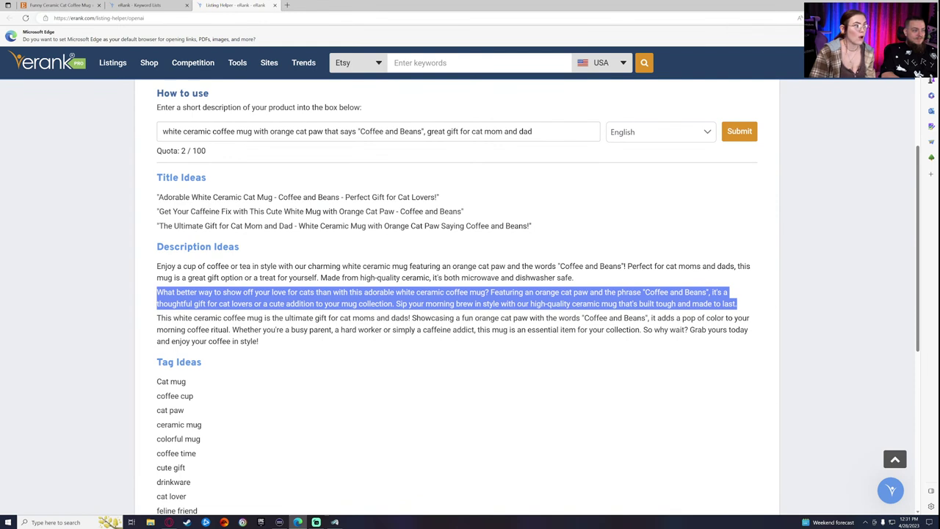
{"action": "left_click_drag", "start_coordinate": [160, 317], "coordinate": [659, 330]}
{"action": "left_click", "coordinate": [144, 306]}
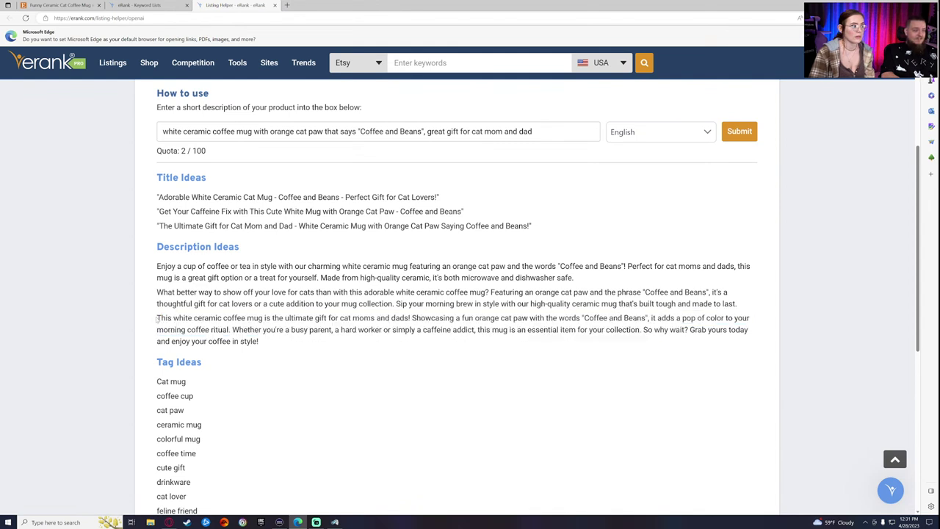
{"action": "left_click_drag", "start_coordinate": [151, 318], "coordinate": [231, 329]}
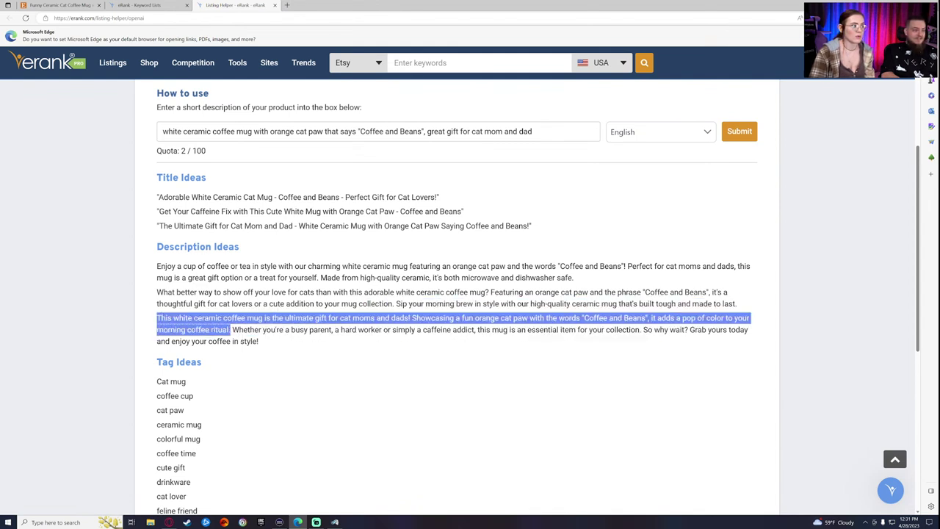
{"action": "right_click", "coordinate": [214, 331]}
{"action": "left_click", "coordinate": [242, 346]}
{"action": "mouse_move", "coordinate": [178, 78]}
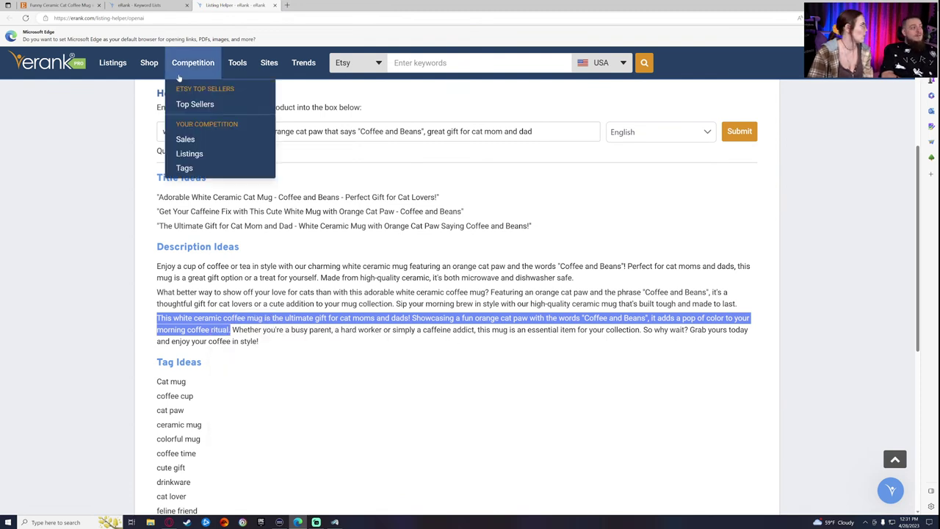
{"action": "left_click", "coordinate": [58, 5]}
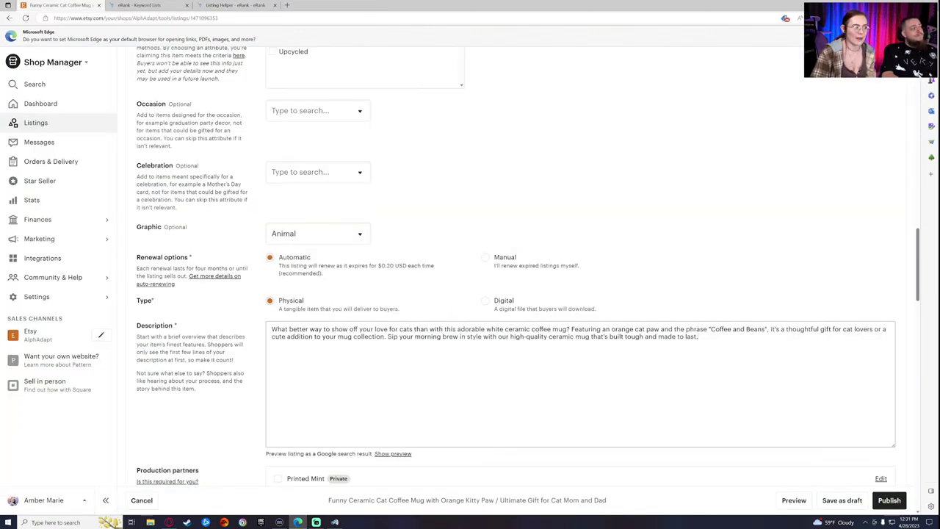
{"action": "key", "text": "ctrl+a"}
{"action": "right_click", "coordinate": [336, 333]}
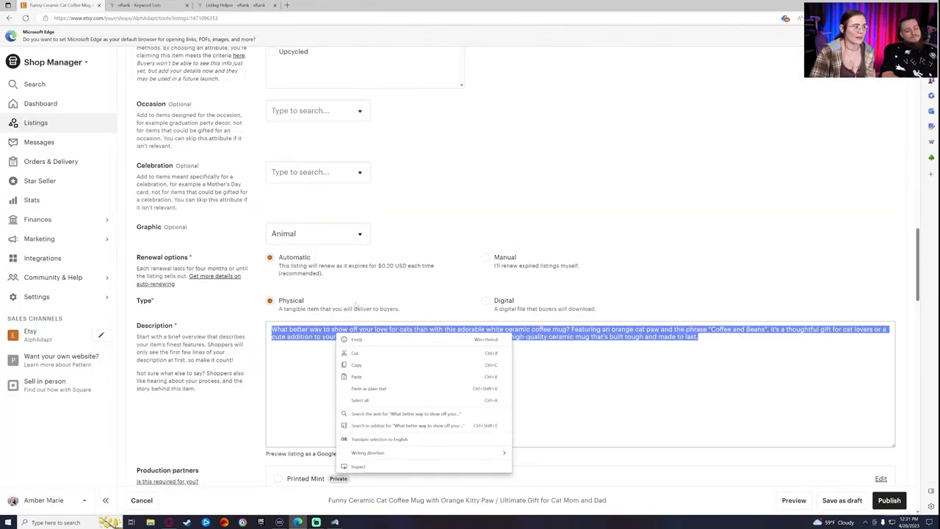
{"action": "left_click", "coordinate": [370, 377]}
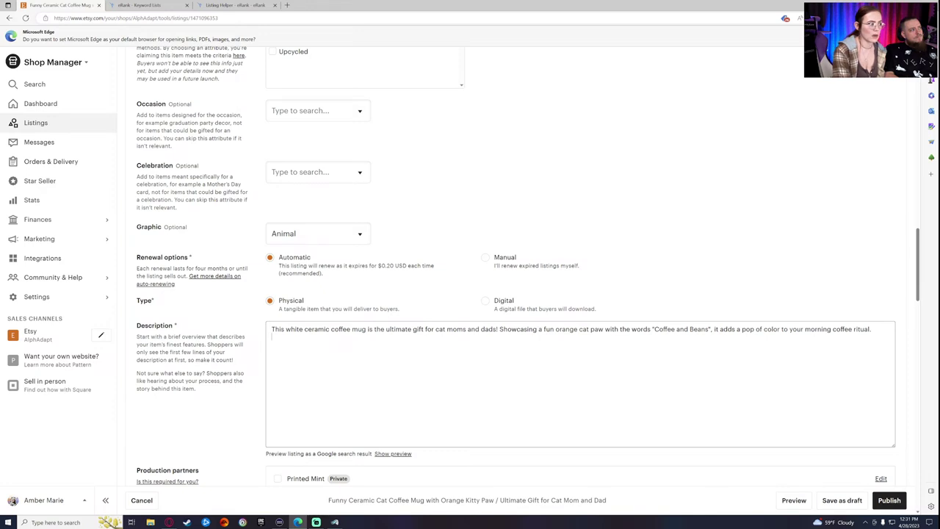
Add a heart emoji bullet reading "9 Fluid ounces" below the description's opening paragraph.
{"action": "right_click", "coordinate": [266, 347]}
{"action": "left_click", "coordinate": [291, 351]}
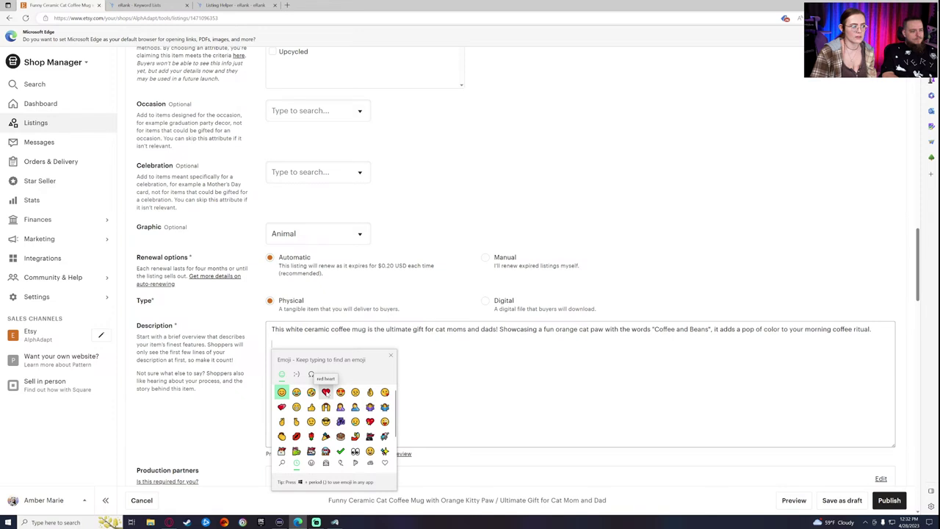
{"action": "left_click", "coordinate": [326, 392]}
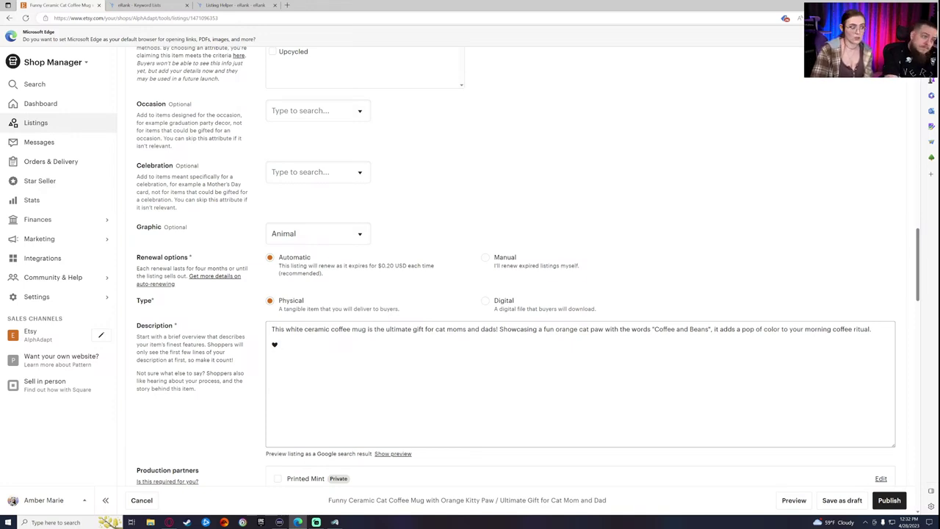
{"action": "type", "text": "Plug"}
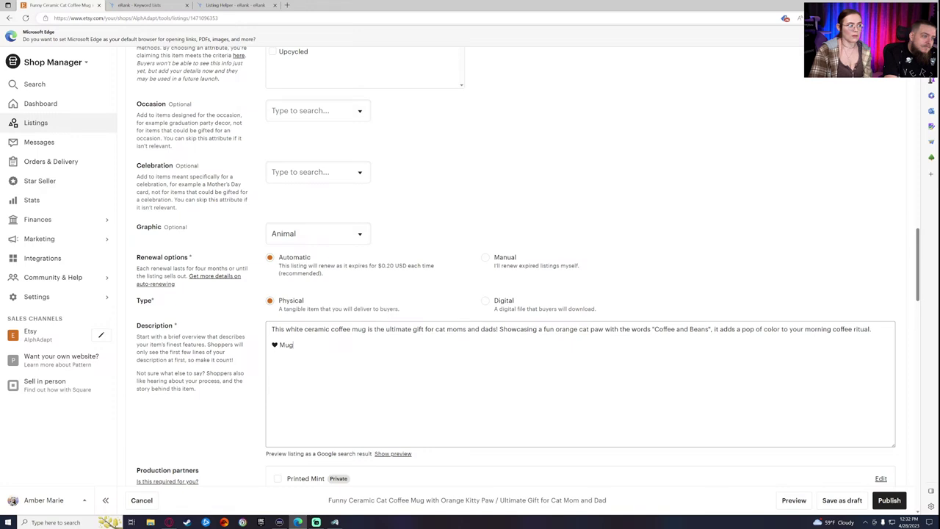
{"action": "key", "text": "BackSpace"}
{"action": "key", "text": "BackSpace"}
{"action": "key", "text": "BackSpace"}
{"action": "key", "text": "BackSpace"}
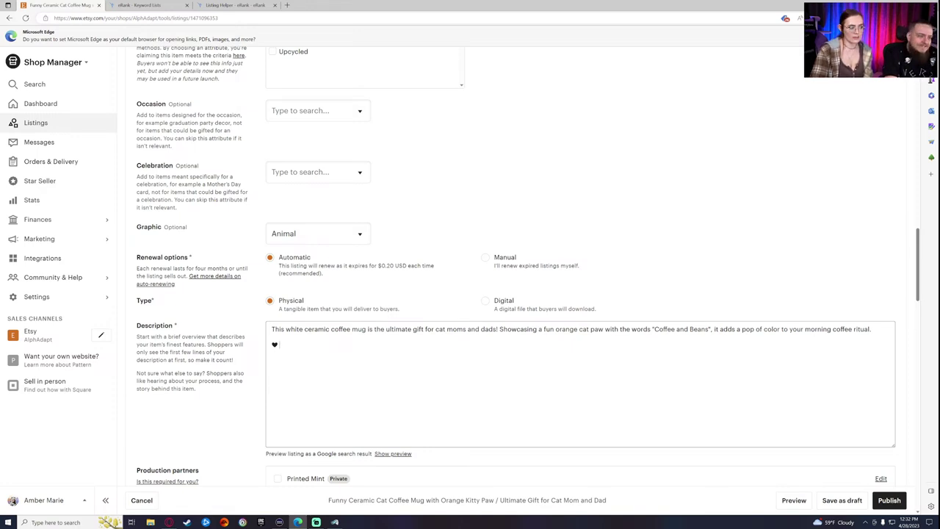
{"action": "type", "text": "9oz"}
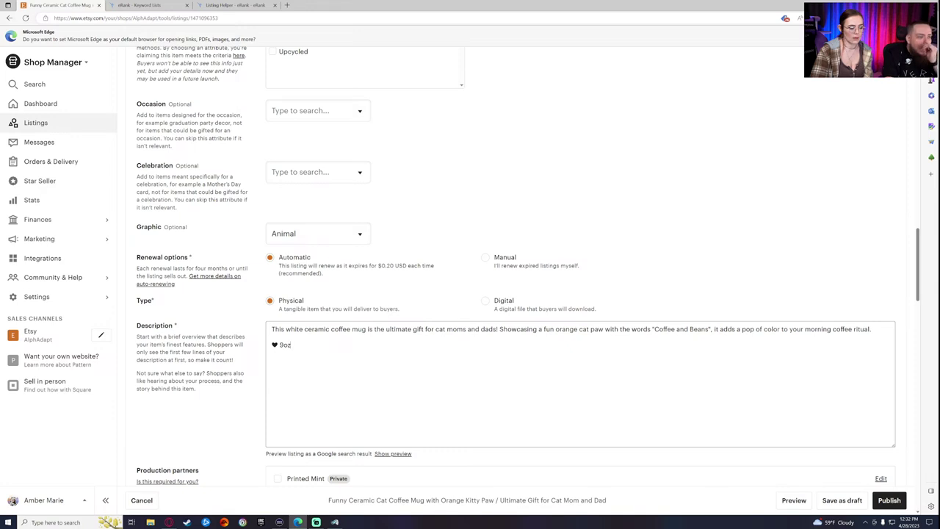
{"action": "key", "text": "BackSpace"}
{"action": "key", "text": "BackSpace"}
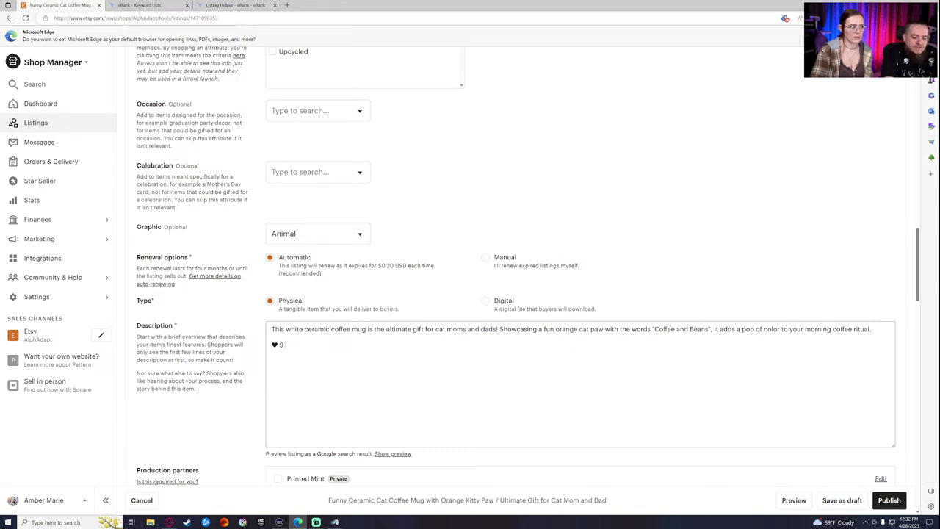
{"action": "type", "text": "Fluid ounces"}
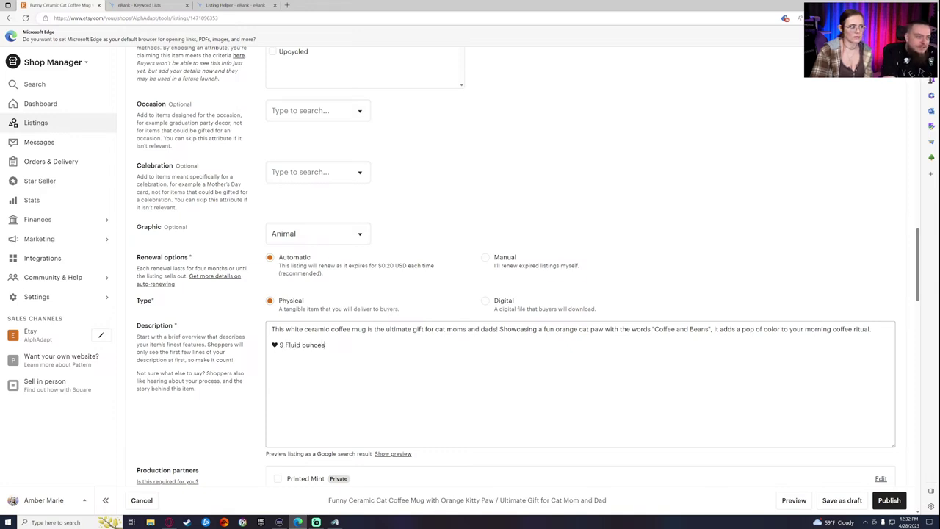
Copy the heart emoji to a second bullet line and enter "Microwave Safe" after it.
{"action": "double_click", "coordinate": [274, 344]}
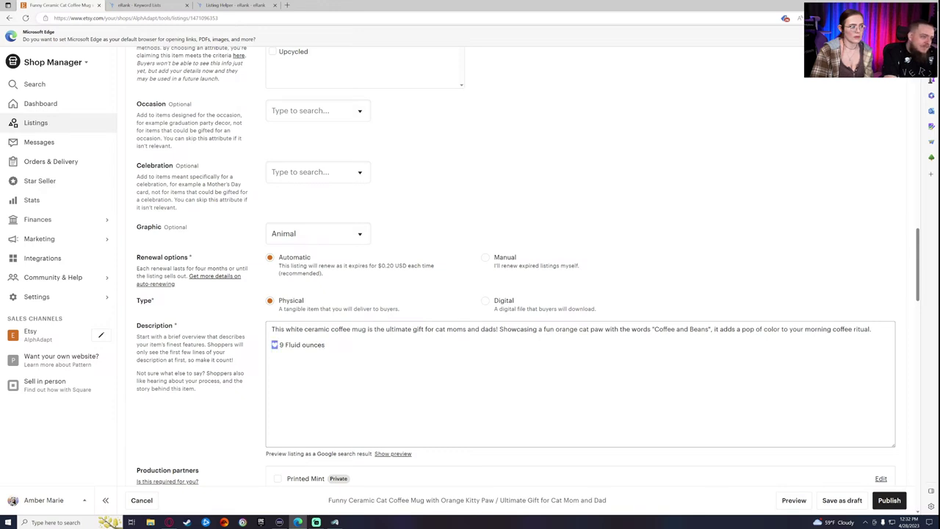
{"action": "right_click", "coordinate": [273, 345]}
{"action": "left_click", "coordinate": [294, 376]}
{"action": "left_click", "coordinate": [274, 354]}
{"action": "right_click", "coordinate": [275, 355]}
{"action": "left_click", "coordinate": [293, 411]}
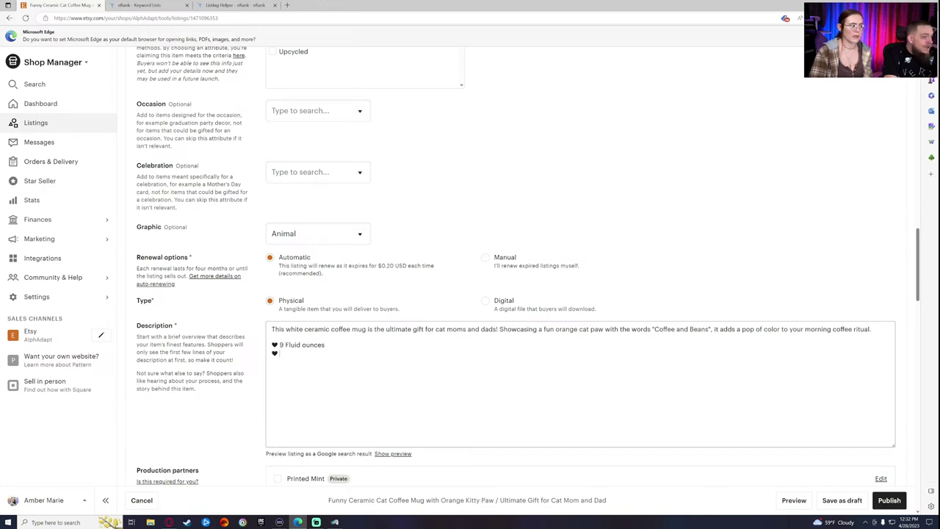
{"action": "type", "text": "Microwave Sav"}
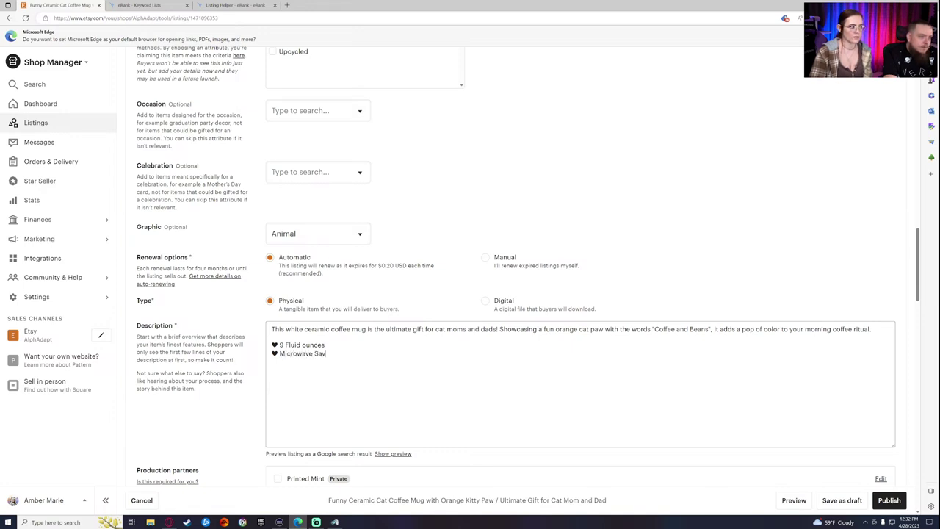
{"action": "key", "text": "BackSpace"}
{"action": "type", "text": "fe"}
Add a third heart bullet reading "Dishwasher Safe" to the description, followed by a blank line.
{"action": "right_click", "coordinate": [273, 363]}
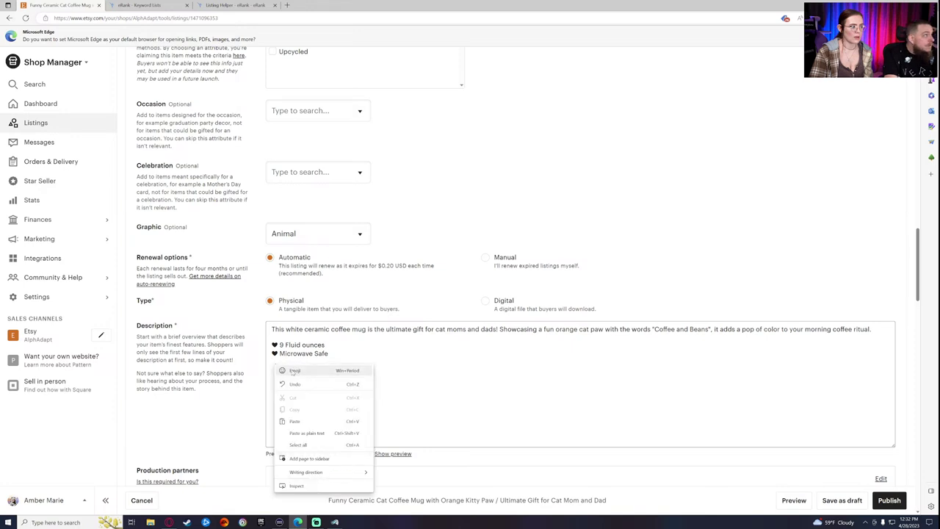
{"action": "left_click", "coordinate": [301, 421]}
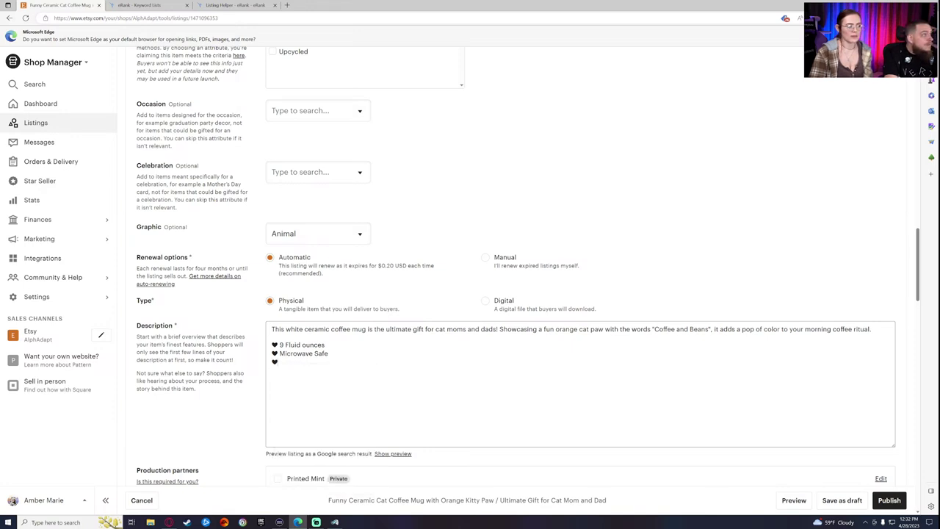
{"action": "type", "text": "Dishwa"}
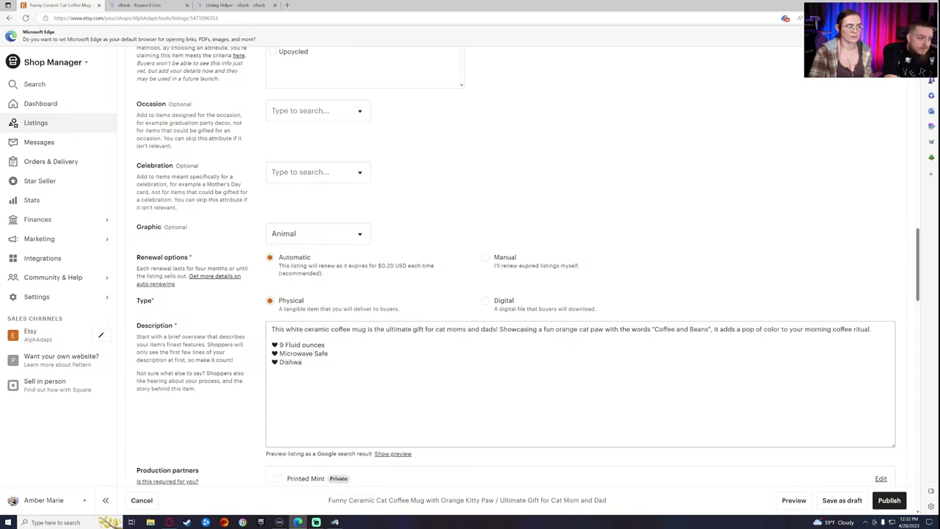
{"action": "type", "text": "sher Safe"}
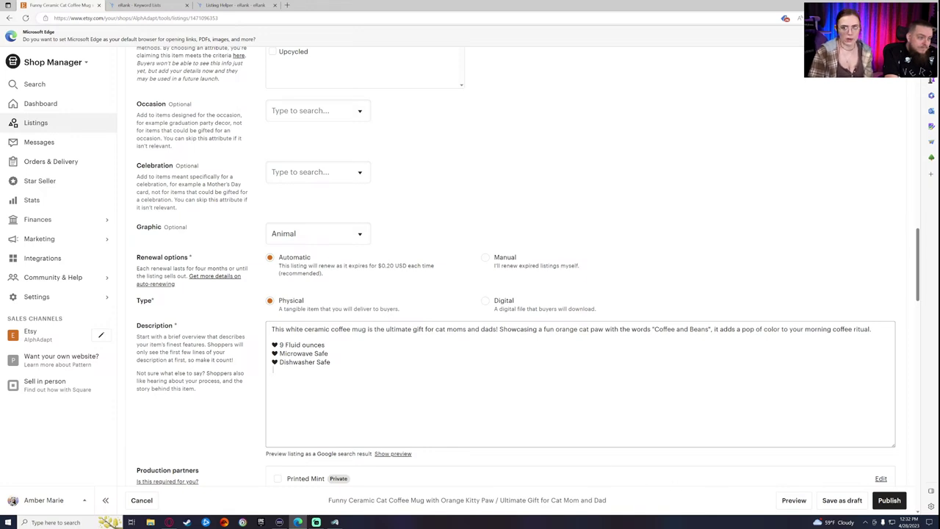
{"action": "key", "text": "Return"}
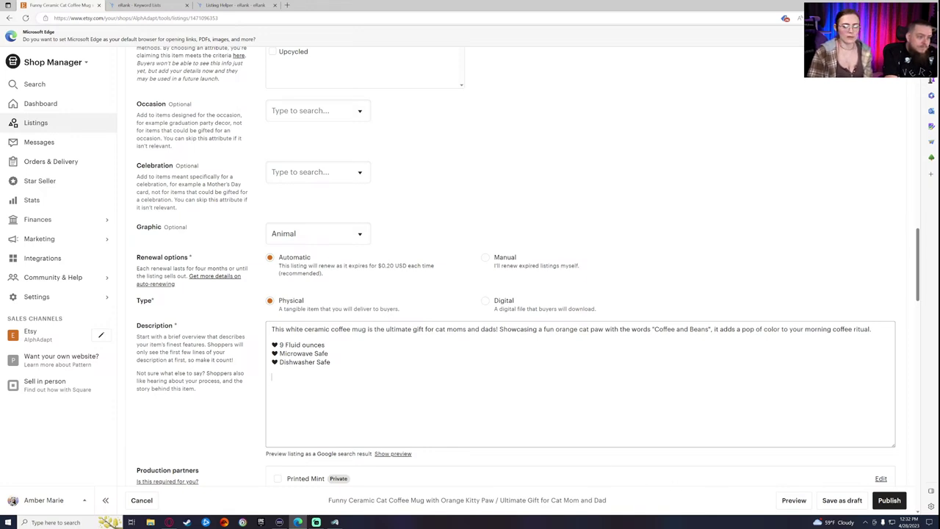
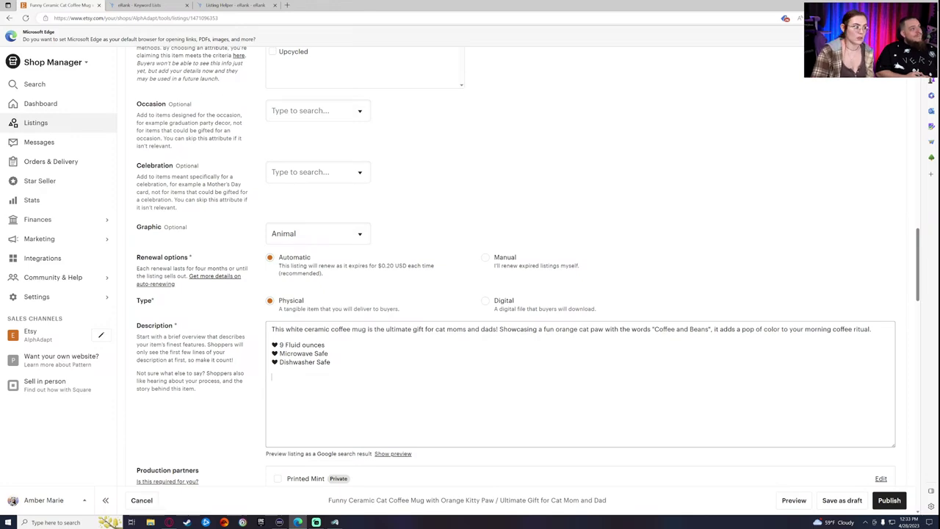
Switch to eRank's cat mug keyword list and add "cat coffee mug" to the Listing Builder tags.
{"action": "scroll", "coordinate": [392, 350], "scroll_direction": "down", "scroll_amount": 3}
{"action": "scroll", "coordinate": [392, 350], "scroll_direction": "down", "scroll_amount": 4}
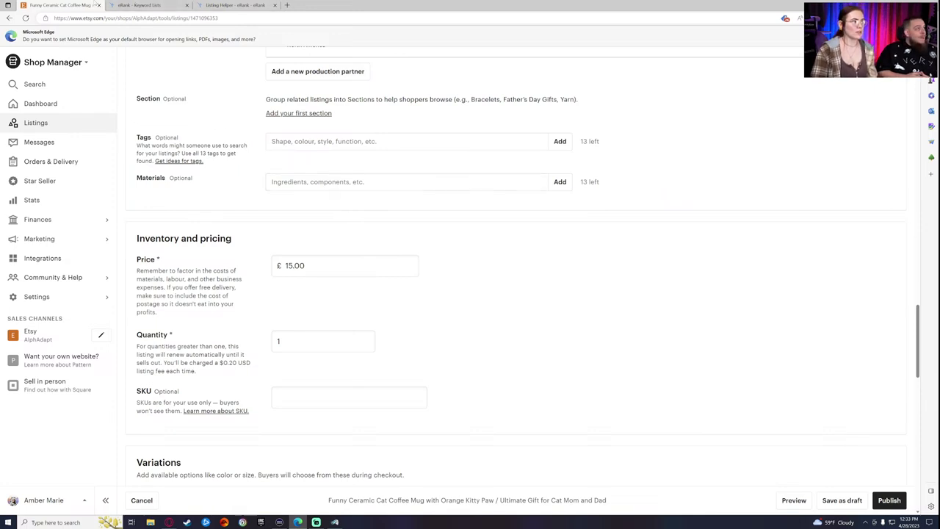
{"action": "left_click", "coordinate": [140, 5]}
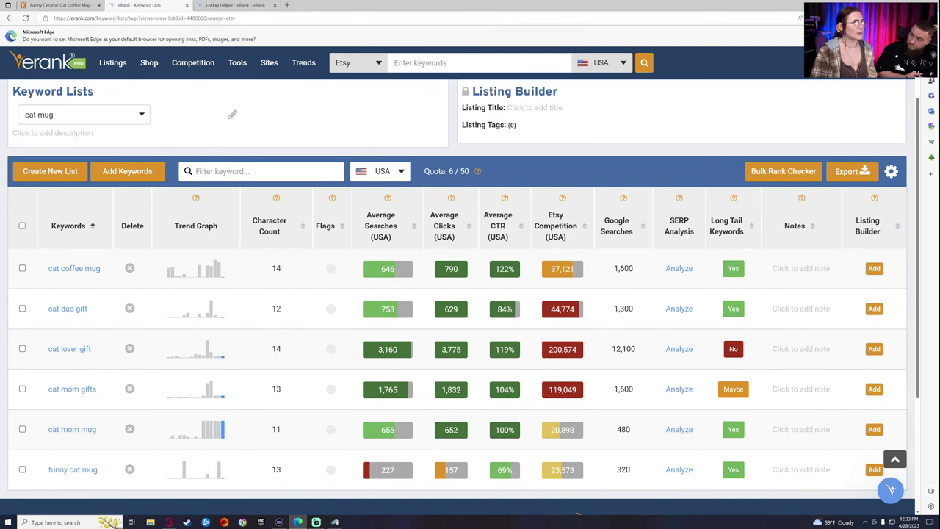
{"action": "left_click", "coordinate": [874, 269]}
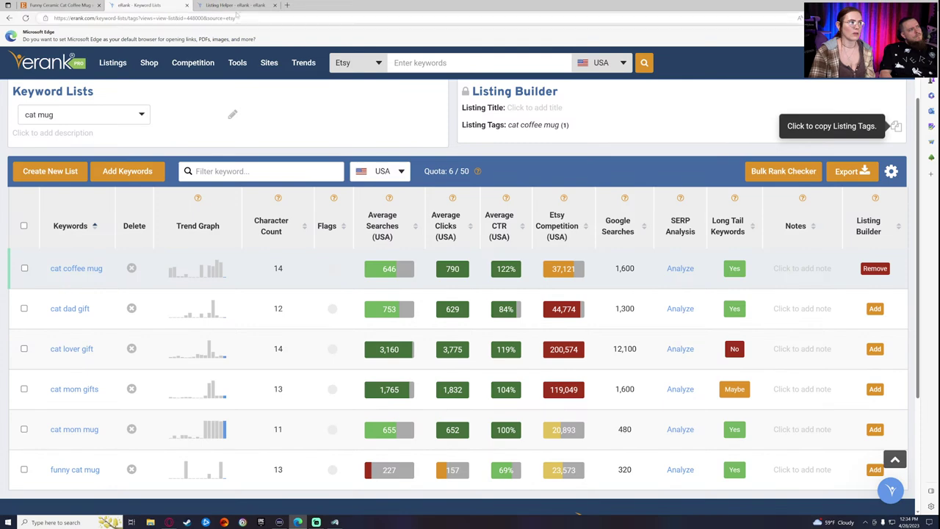
Paste the keyword "cat coffee mug" into the Etsy listing's tags and add it as the first tag.
{"action": "left_click", "coordinate": [60, 5]}
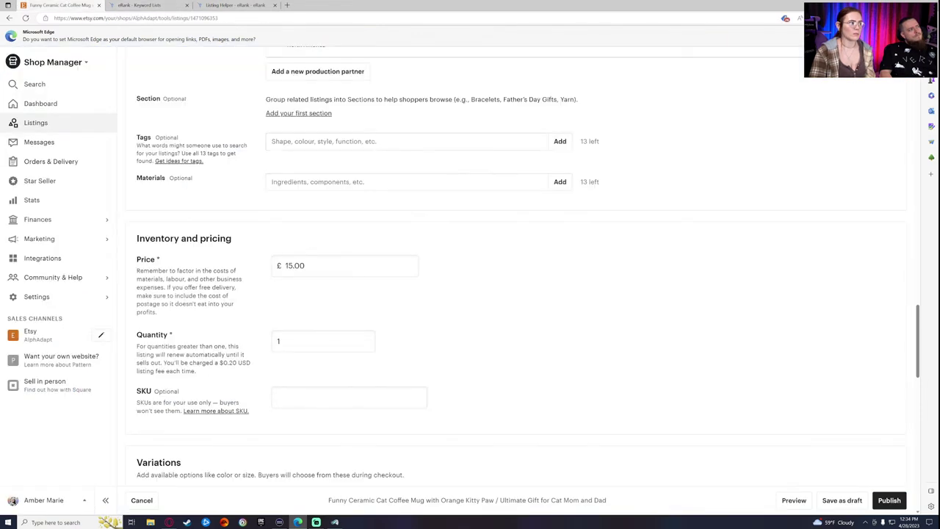
{"action": "right_click", "coordinate": [293, 144]}
{"action": "left_click", "coordinate": [318, 199]}
{"action": "left_click", "coordinate": [559, 141]}
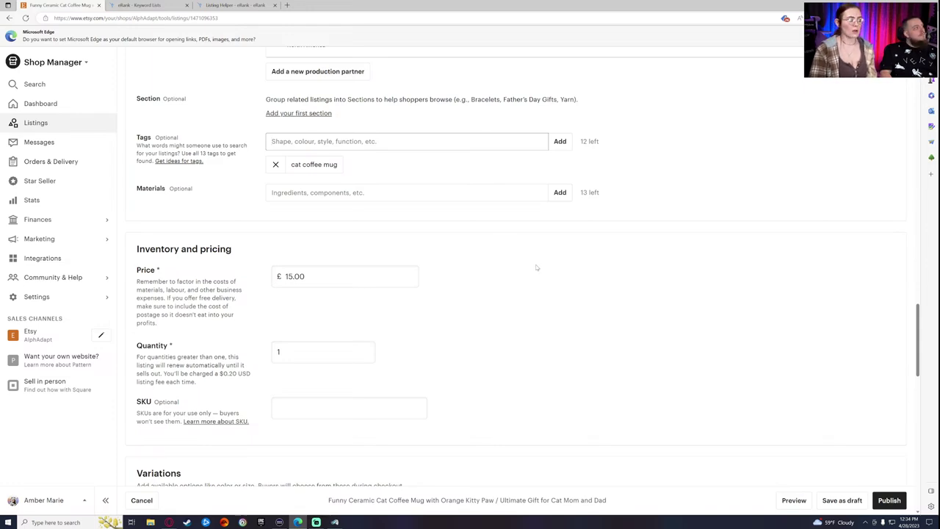
{"action": "left_click", "coordinate": [234, 6]}
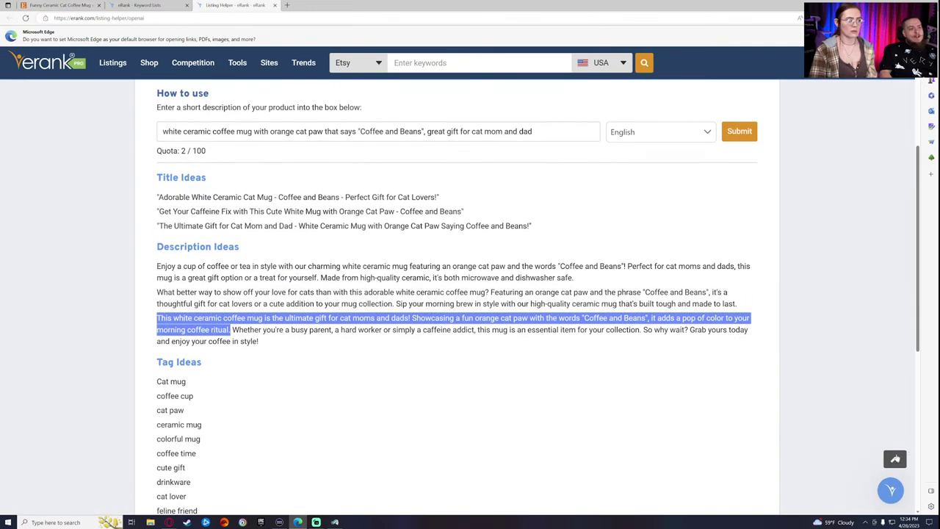
{"action": "left_click", "coordinate": [890, 489]}
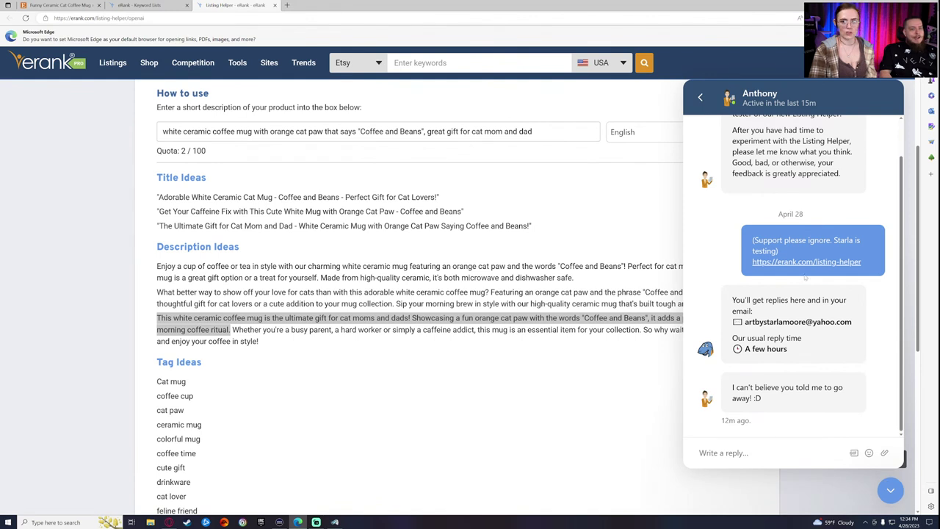
{"action": "left_click", "coordinate": [893, 494]}
{"action": "left_click", "coordinate": [139, 5]}
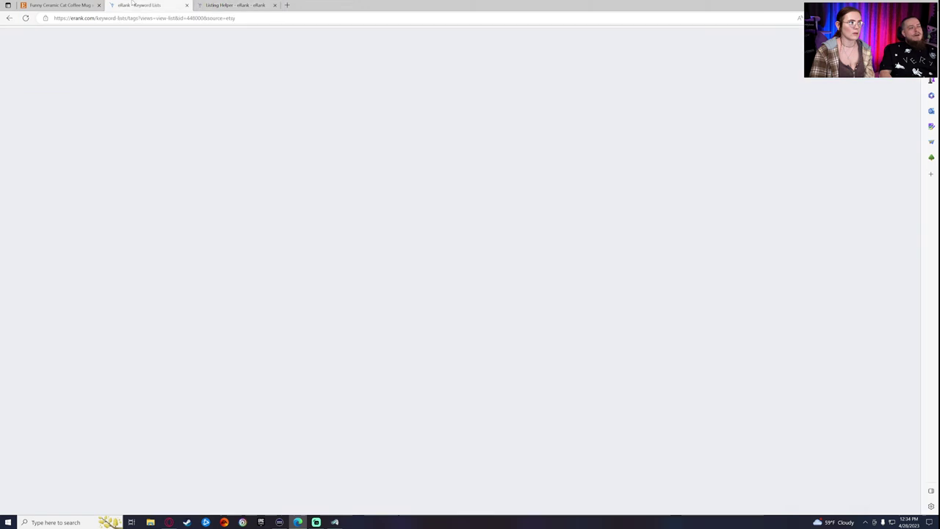
{"action": "left_click", "coordinate": [60, 5]}
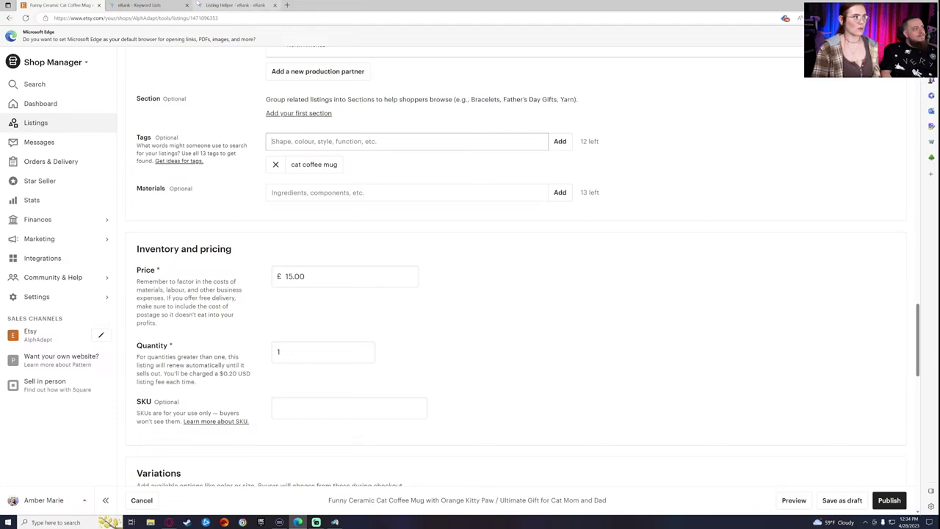
{"action": "left_click", "coordinate": [231, 5]}
{"action": "left_click", "coordinate": [890, 491]}
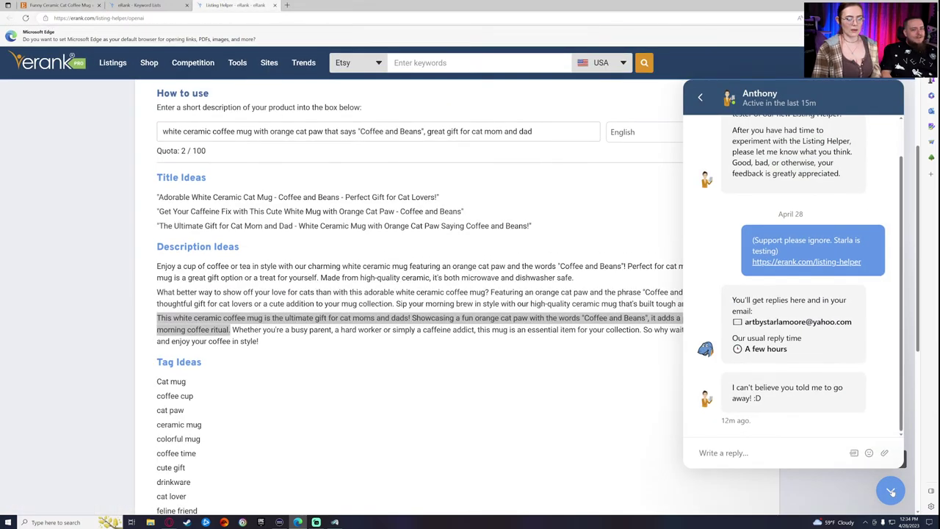
{"action": "left_click", "coordinate": [630, 424]}
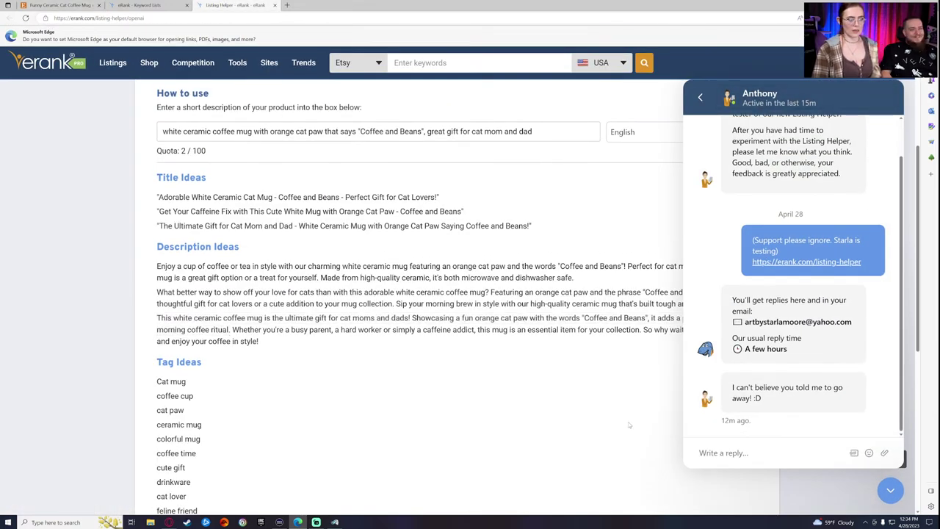
{"action": "left_click", "coordinate": [85, 6]}
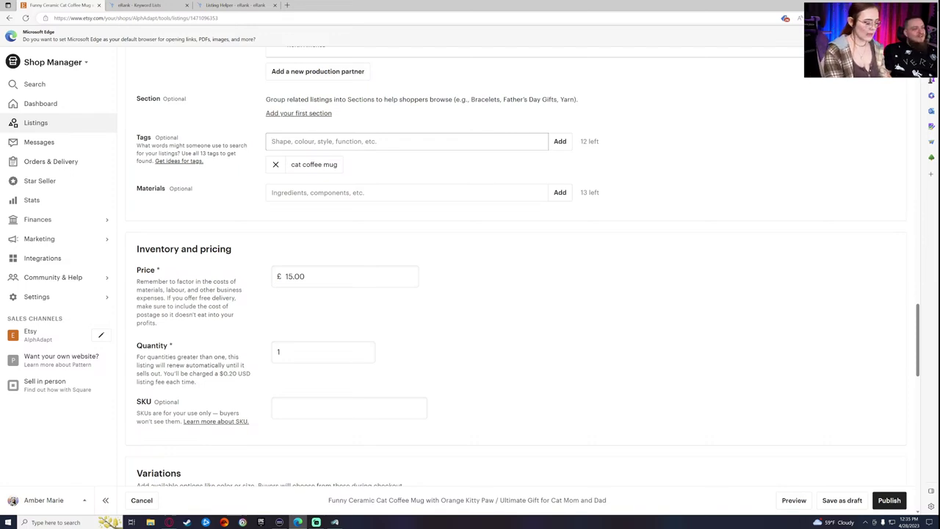
Check eRank's cat mug keyword list, then add the tag "cat mom dad gift" to the Etsy listing.
{"action": "left_click", "coordinate": [171, 4]}
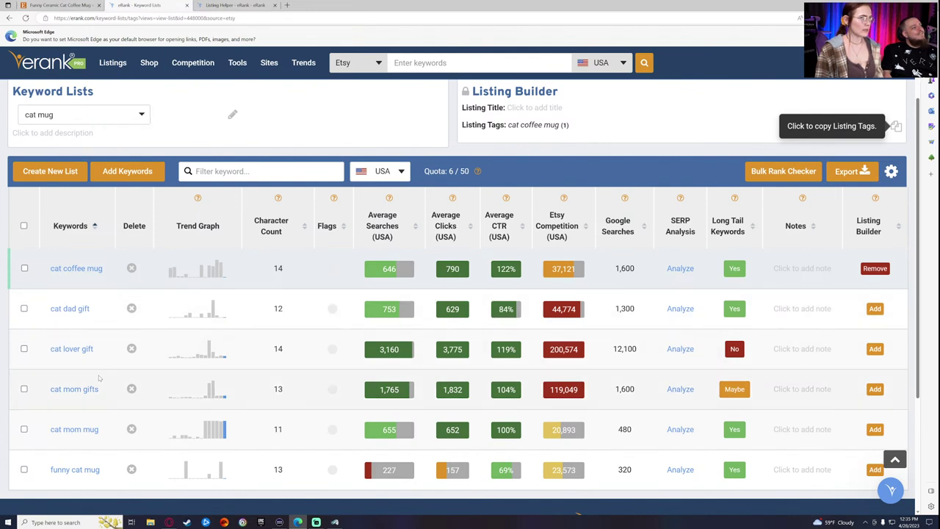
{"action": "key", "text": "ctrl+shift+Tab"}
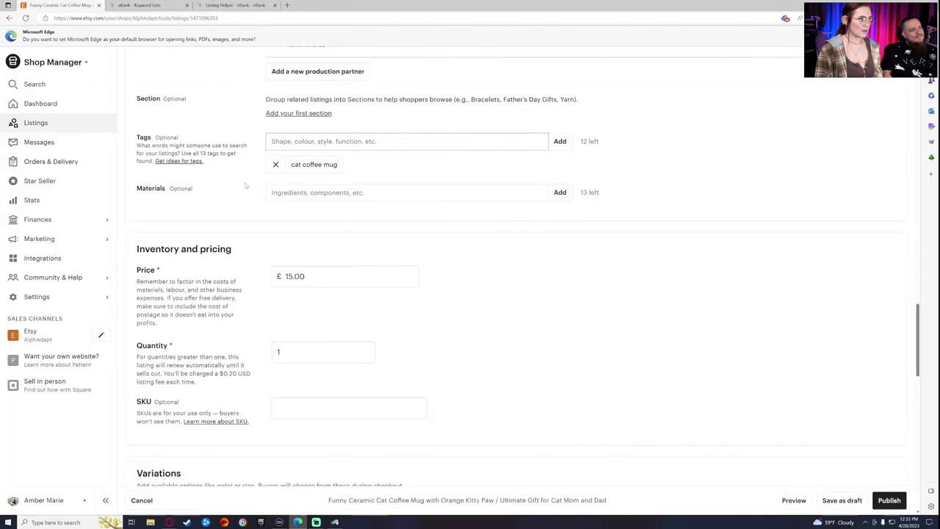
{"action": "type", "text": "cat"}
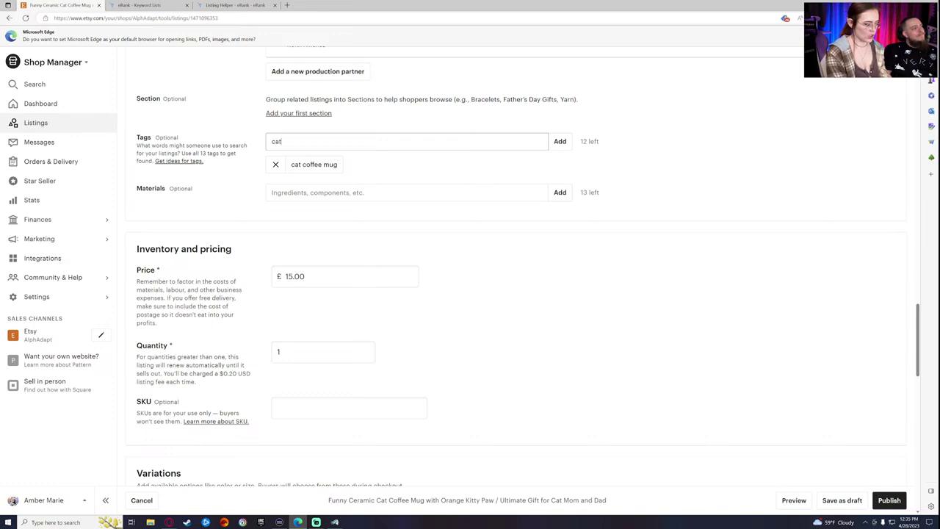
{"action": "type", "text": " mom dad"}
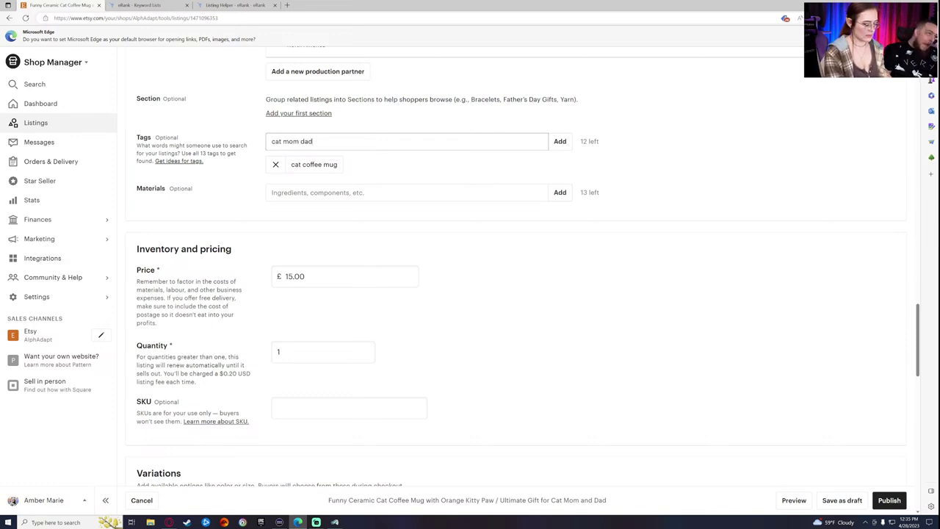
{"action": "type", "text": " gift"}
{"action": "key", "text": "Return"}
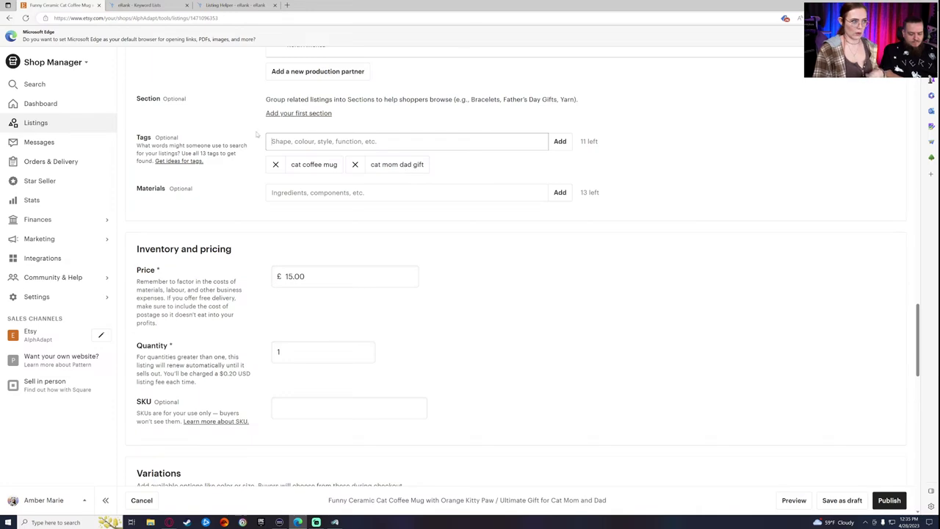
Examine the remaining keywords in eRank's cat mug list for another tag idea.
{"action": "left_click", "coordinate": [164, 4]}
{"action": "scroll", "coordinate": [132, 353], "scroll_direction": "down", "scroll_amount": 3}
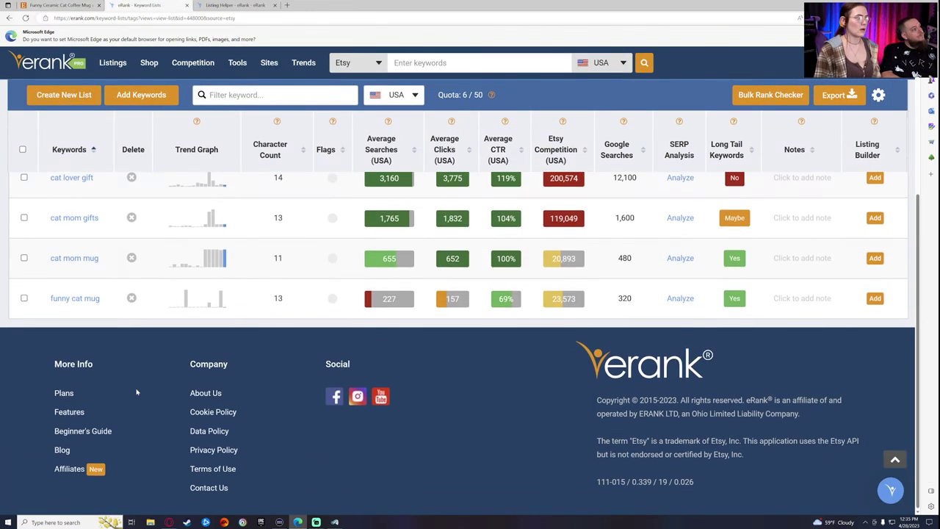
Look up the keyword "kitty" for Etsy in the USA.
{"action": "scroll", "coordinate": [136, 393], "scroll_direction": "up", "scroll_amount": 3}
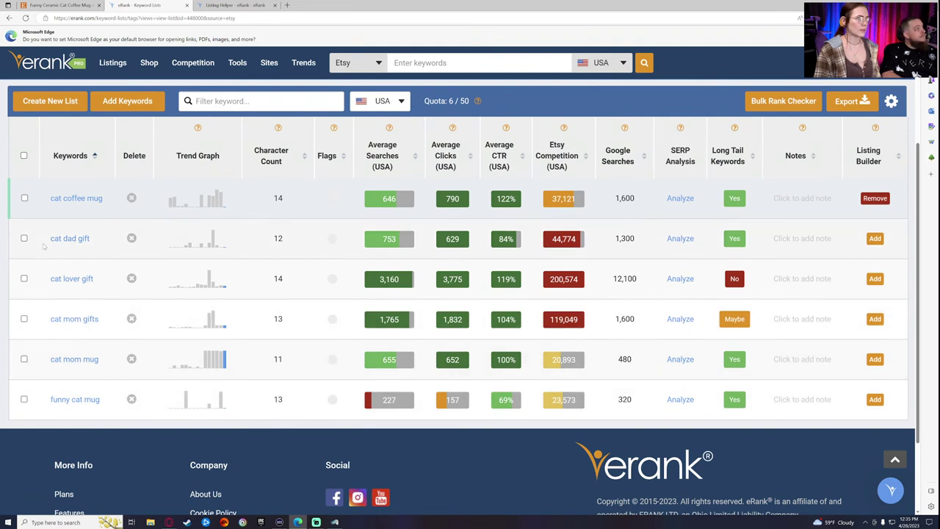
{"action": "scroll", "coordinate": [433, 118], "scroll_direction": "up", "scroll_amount": 3}
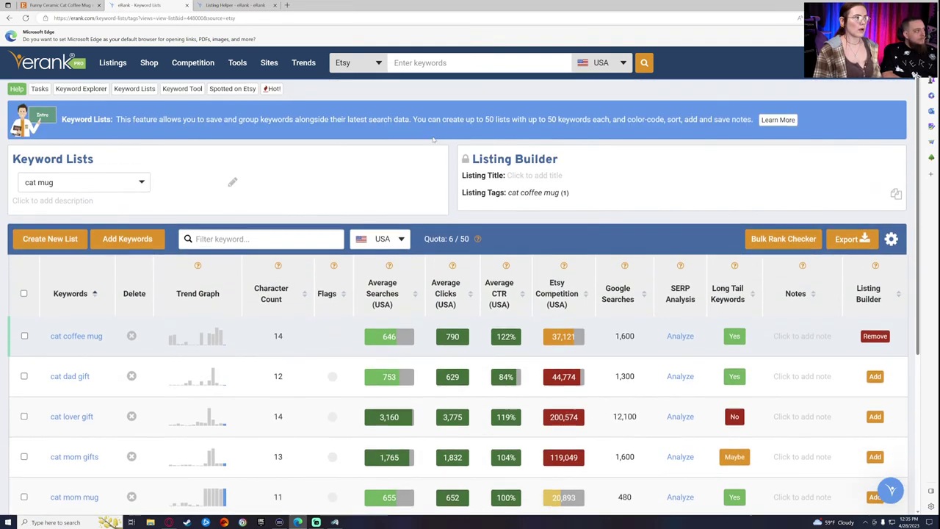
{"action": "left_click", "coordinate": [433, 63]}
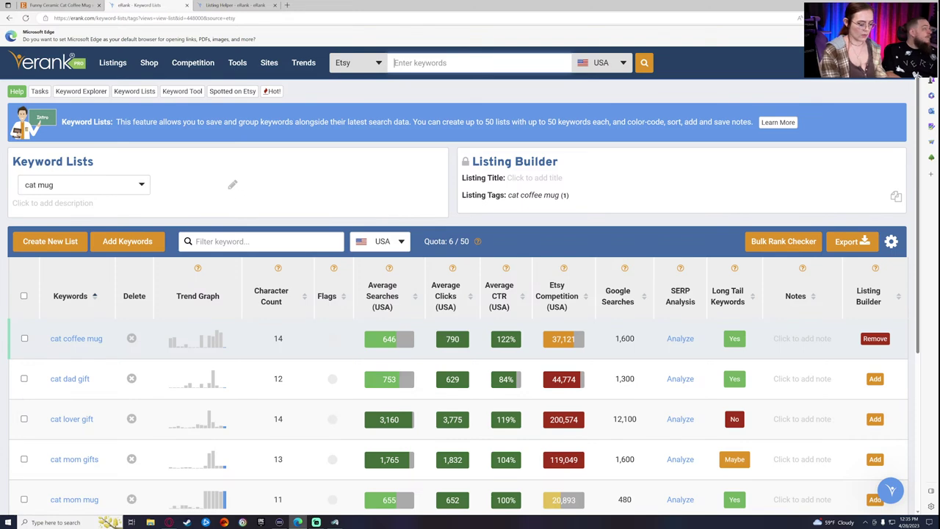
{"action": "type", "text": "kitty"}
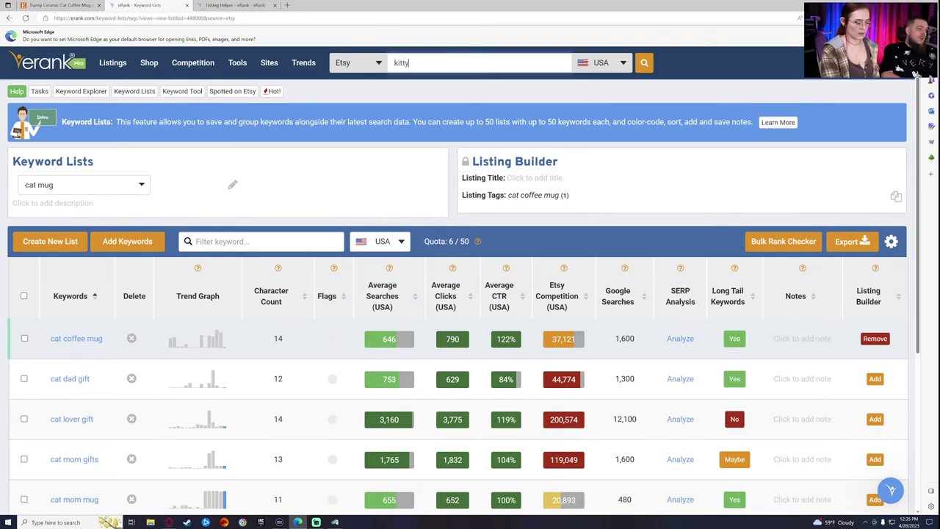
{"action": "left_click", "coordinate": [646, 66]}
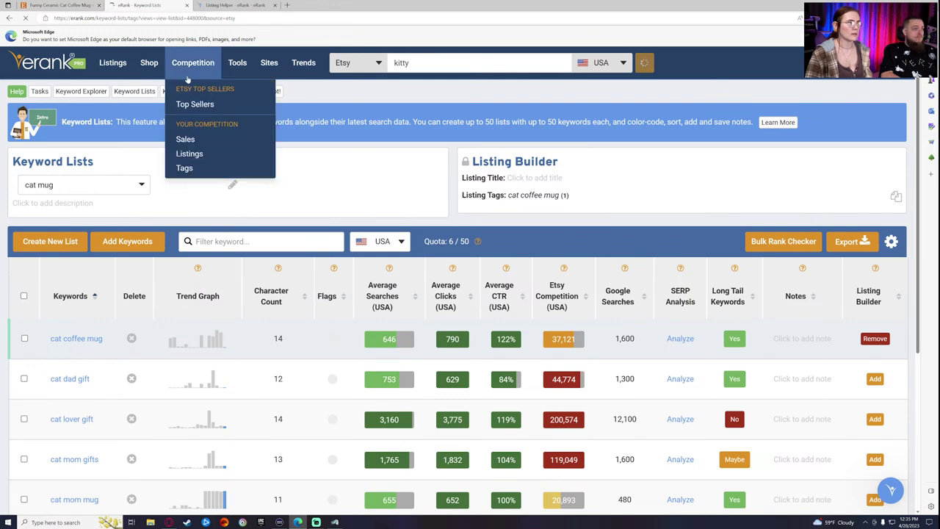
Switch to the Etsy cat coffee mug listing and add the tag "orange tabby".
{"action": "left_click", "coordinate": [58, 6]}
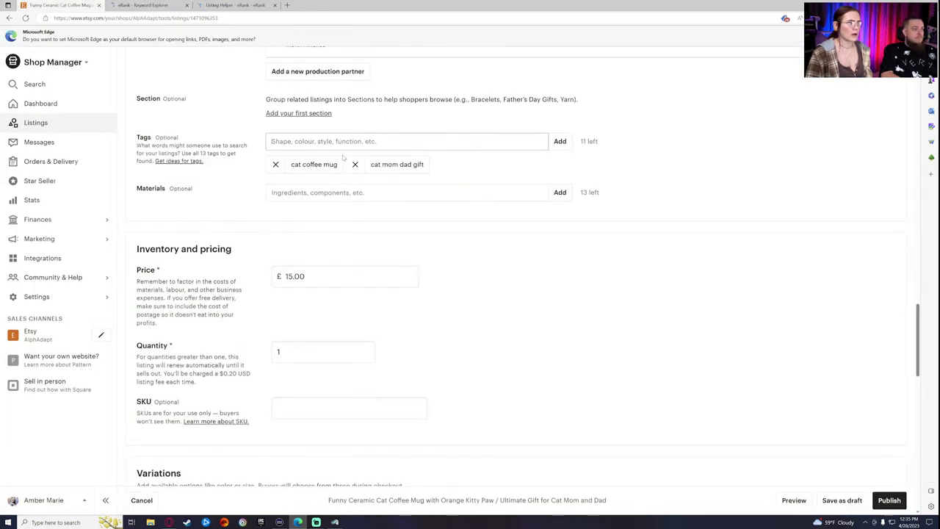
{"action": "type", "text": "orange tabby"}
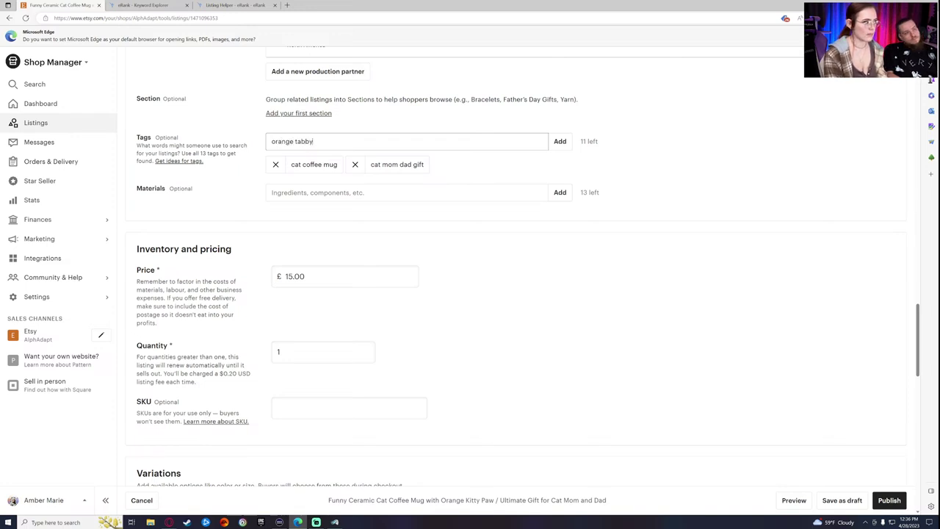
{"action": "key", "text": "Return"}
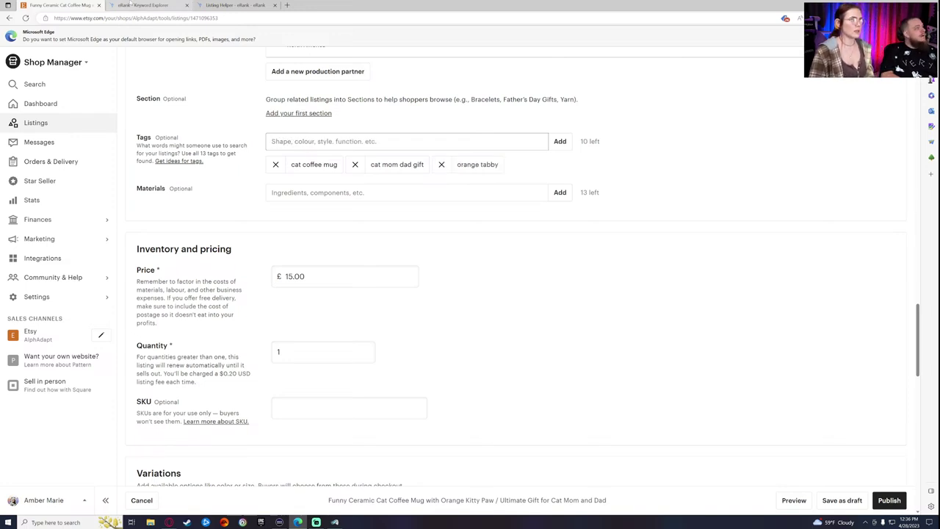
Return to eRank's Keyword Explorer and examine the related searches for "kitty", checking their search volume and competition.
{"action": "left_click", "coordinate": [143, 5]}
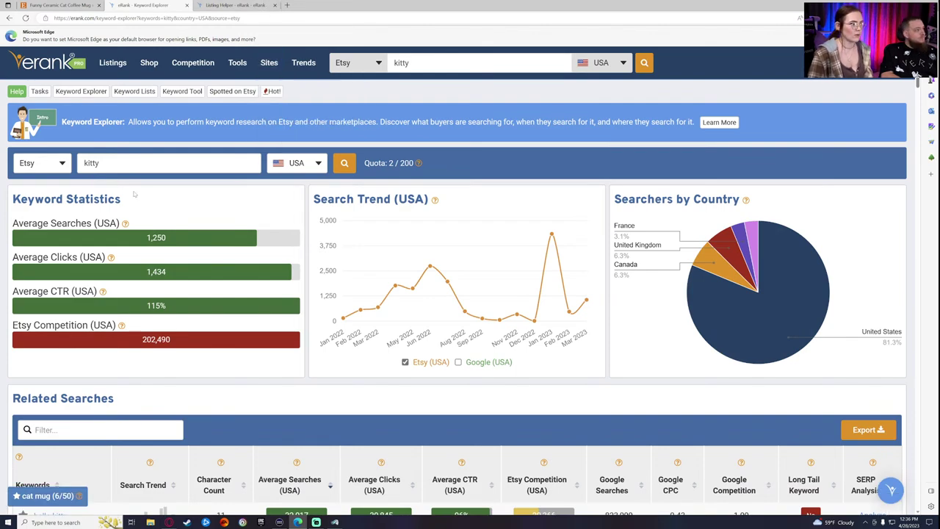
{"action": "scroll", "coordinate": [38, 270], "scroll_direction": "down", "scroll_amount": 4}
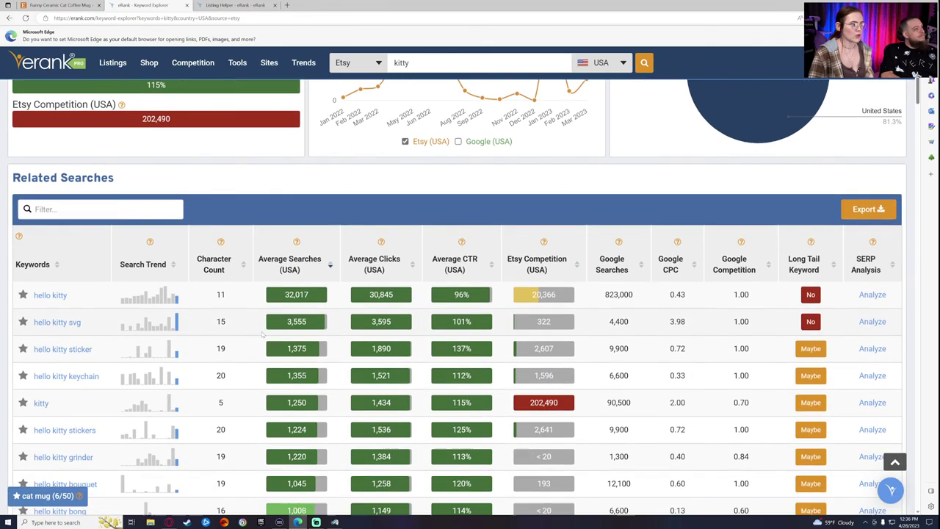
{"action": "scroll", "coordinate": [74, 312], "scroll_direction": "down", "scroll_amount": 1}
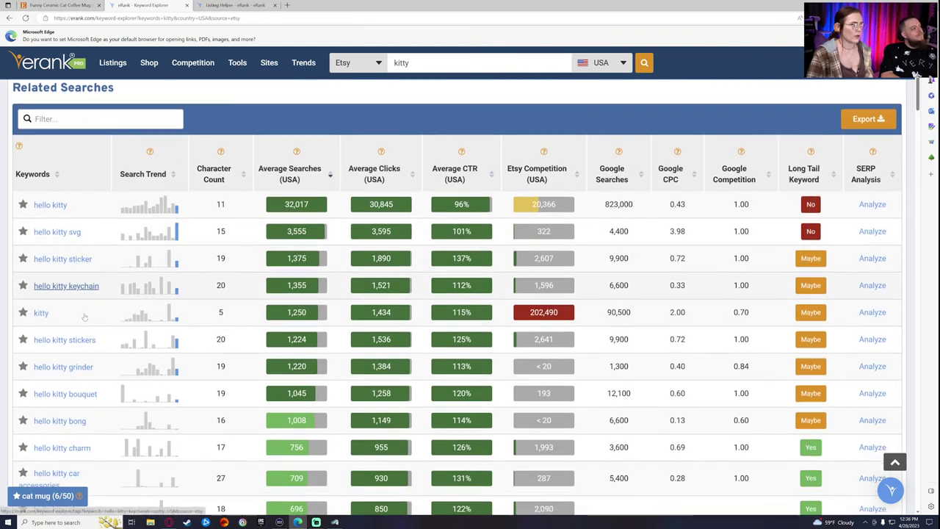
{"action": "scroll", "coordinate": [331, 185], "scroll_direction": "down", "scroll_amount": 1}
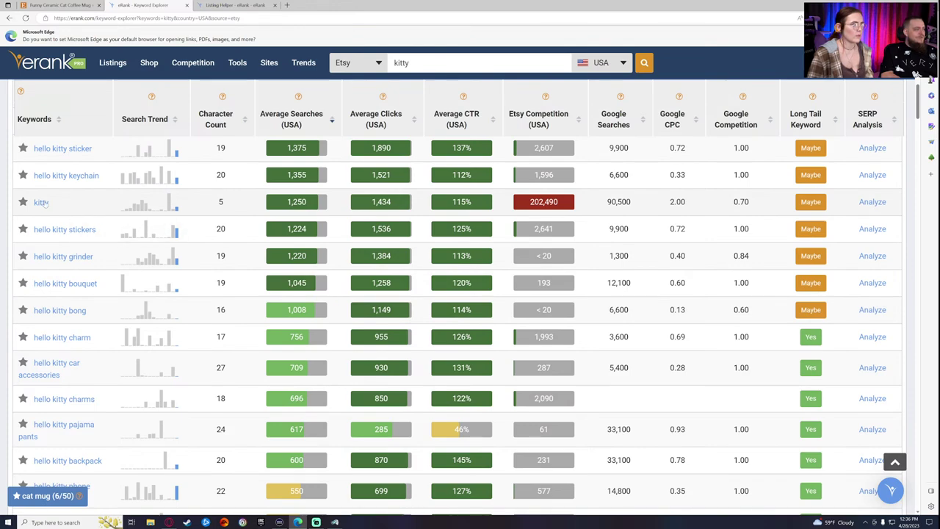
{"action": "scroll", "coordinate": [81, 279], "scroll_direction": "down", "scroll_amount": 2}
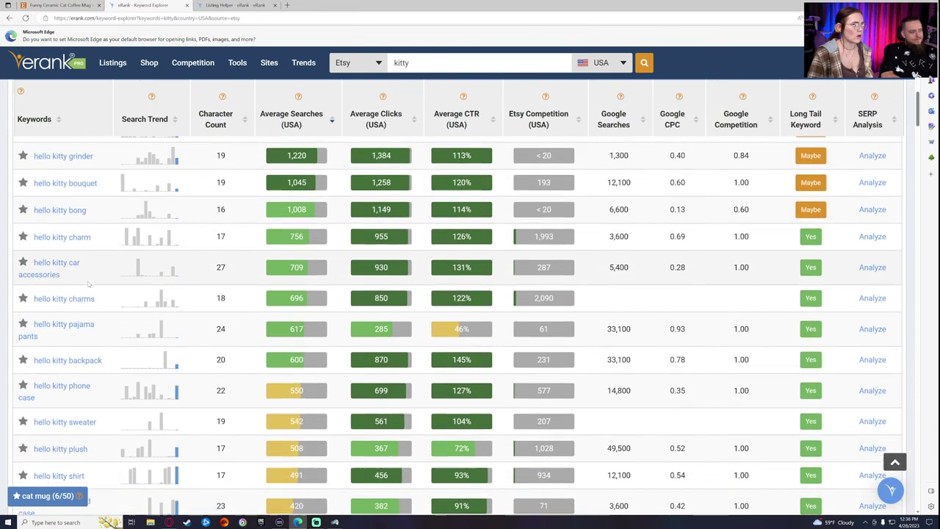
{"action": "scroll", "coordinate": [88, 283], "scroll_direction": "down", "scroll_amount": 3}
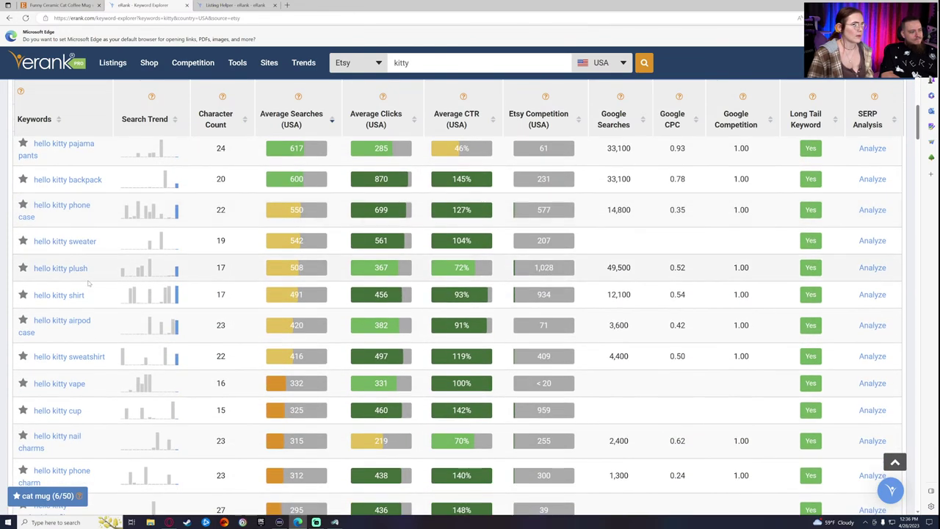
{"action": "scroll", "coordinate": [89, 282], "scroll_direction": "down", "scroll_amount": 10}
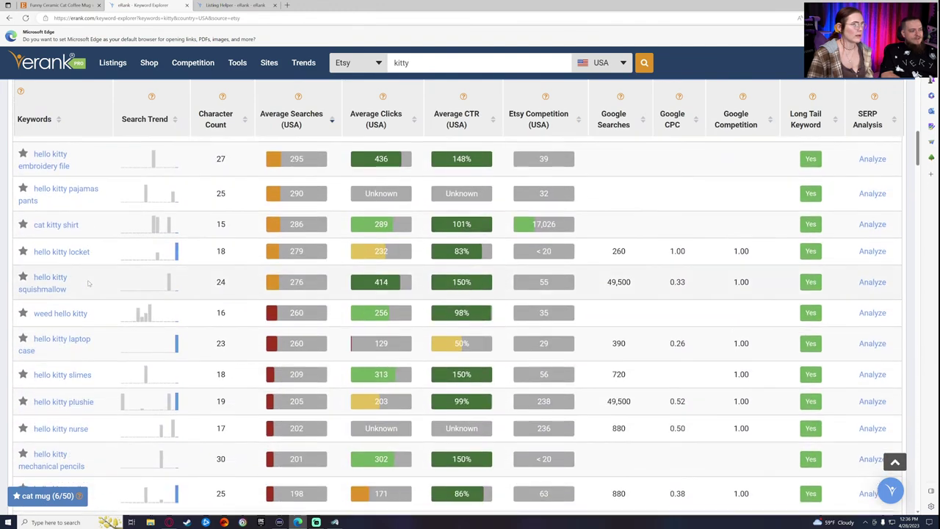
{"action": "scroll", "coordinate": [88, 282], "scroll_direction": "down", "scroll_amount": 10}
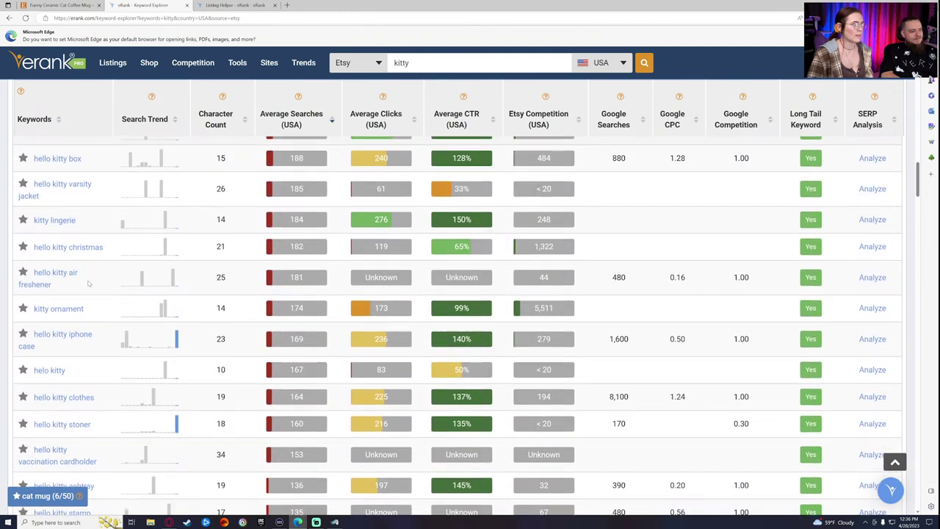
{"action": "scroll", "coordinate": [88, 283], "scroll_direction": "down", "scroll_amount": 4}
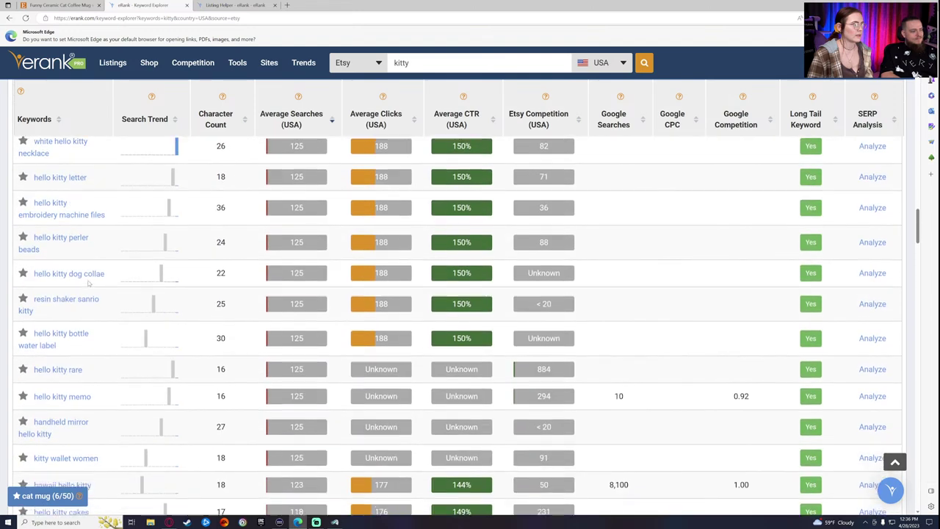
{"action": "scroll", "coordinate": [89, 283], "scroll_direction": "up", "scroll_amount": 1}
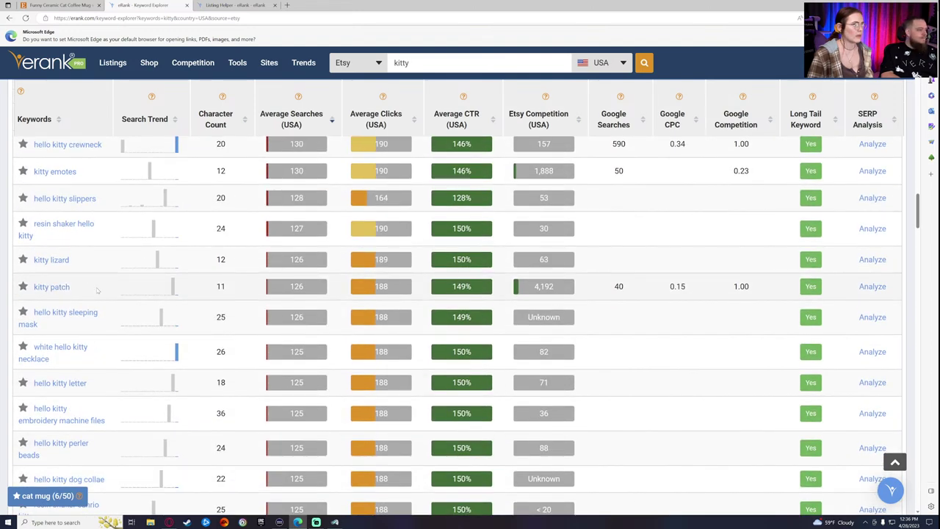
{"action": "scroll", "coordinate": [84, 295], "scroll_direction": "up", "scroll_amount": 1}
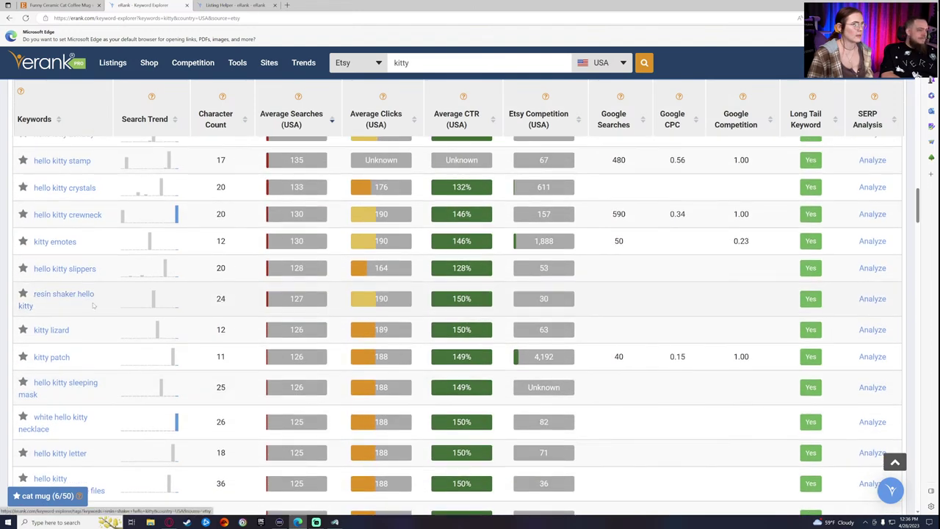
{"action": "scroll", "coordinate": [91, 307], "scroll_direction": "down", "scroll_amount": 10}
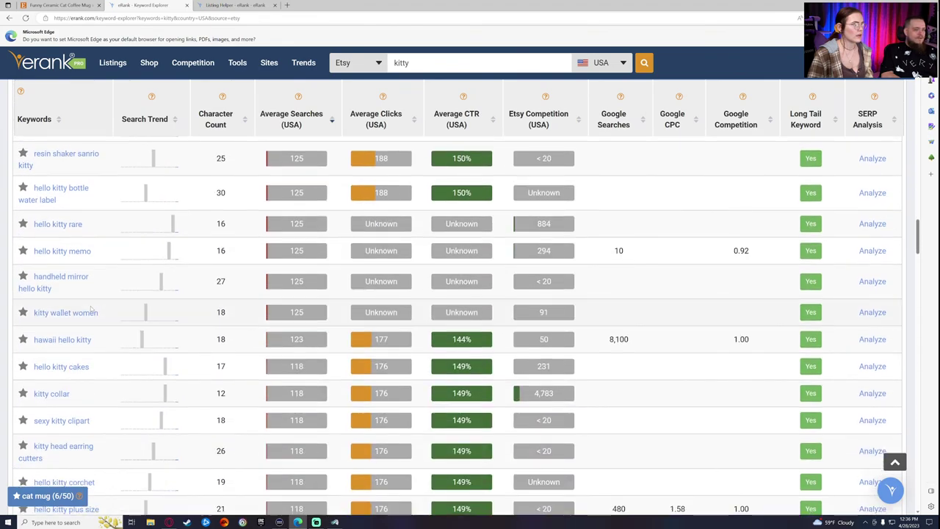
{"action": "scroll", "coordinate": [287, 165], "scroll_direction": "up", "scroll_amount": 10}
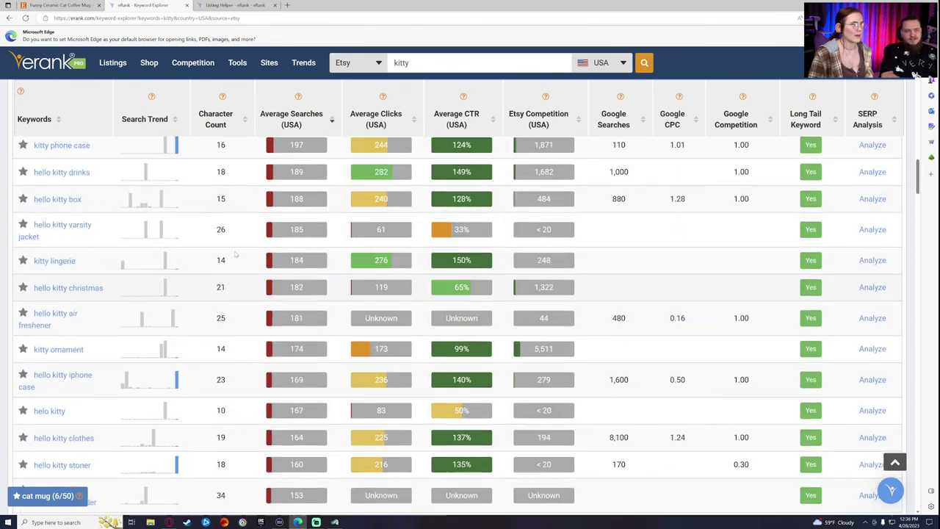
Look up the keyword "kitten" in Keyword Explorer and review its related searches.
{"action": "scroll", "coordinate": [287, 164], "scroll_direction": "up", "scroll_amount": 15}
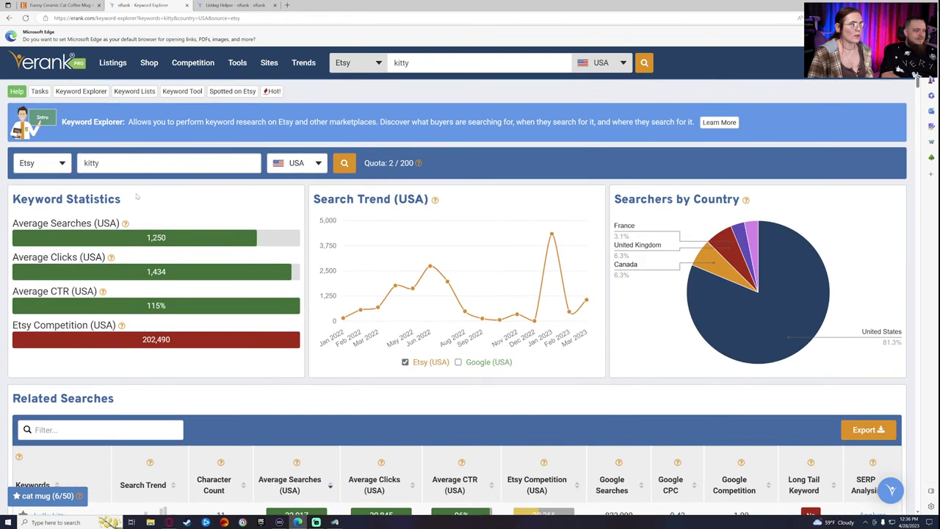
{"action": "left_click", "coordinate": [98, 163]}
{"action": "key", "text": "BackSpace"}
{"action": "key", "text": "BackSpace"}
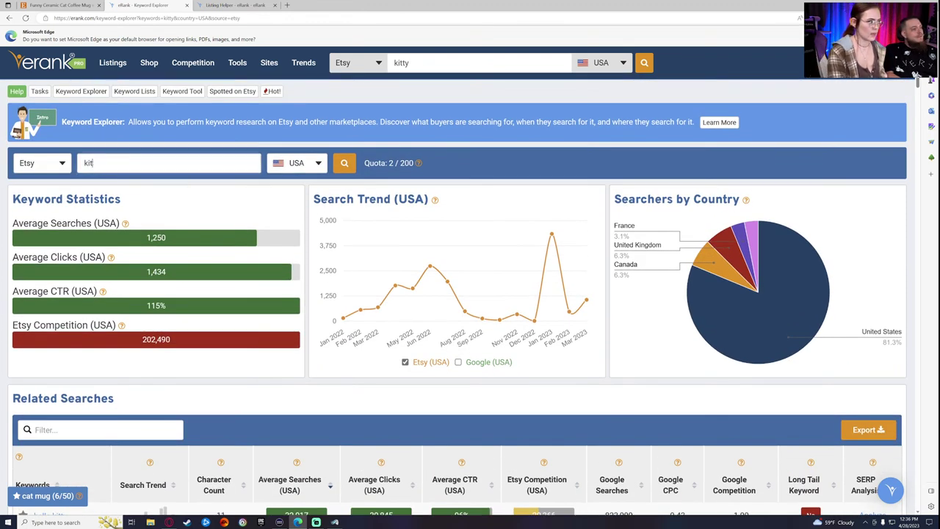
{"action": "type", "text": "t"}
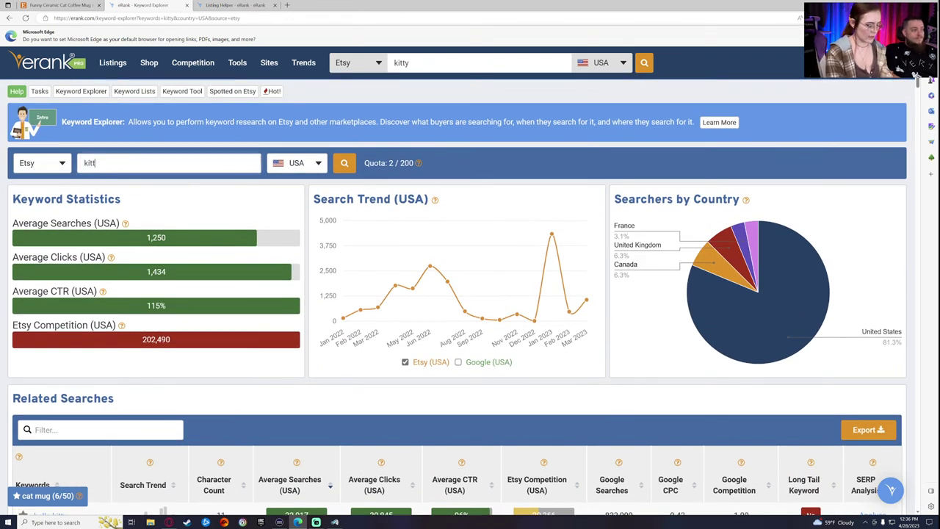
{"action": "type", "text": "en"}
{"action": "key", "text": "Return"}
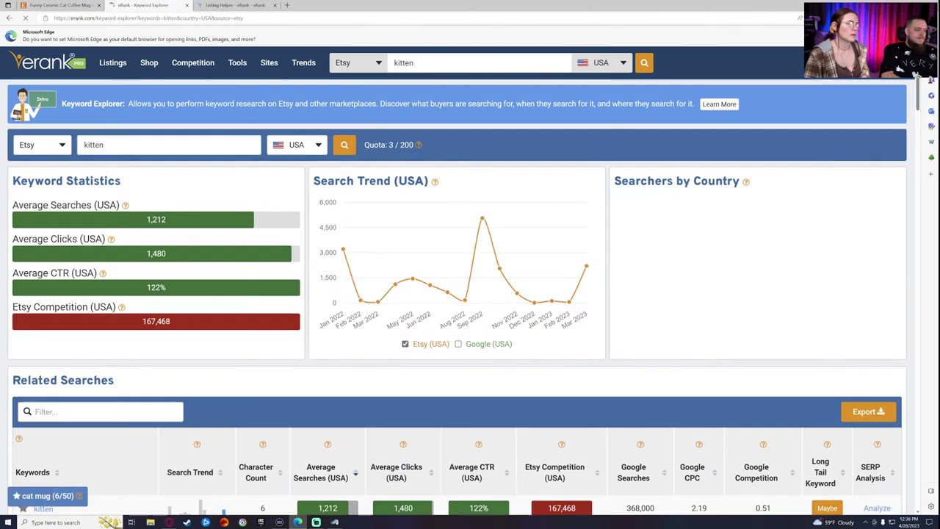
{"action": "scroll", "coordinate": [150, 404], "scroll_direction": "down", "scroll_amount": 2}
{"action": "scroll", "coordinate": [149, 405], "scroll_direction": "down", "scroll_amount": 2}
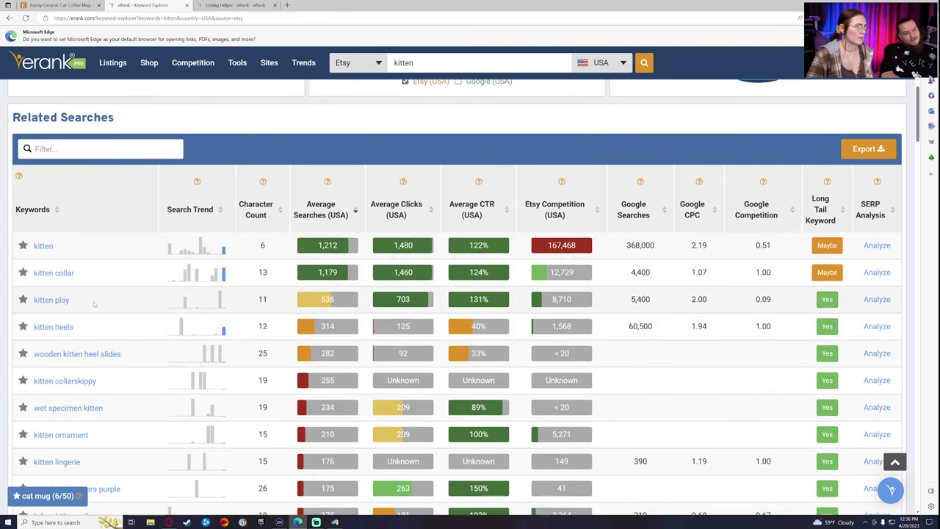
{"action": "scroll", "coordinate": [95, 287], "scroll_direction": "down", "scroll_amount": 1}
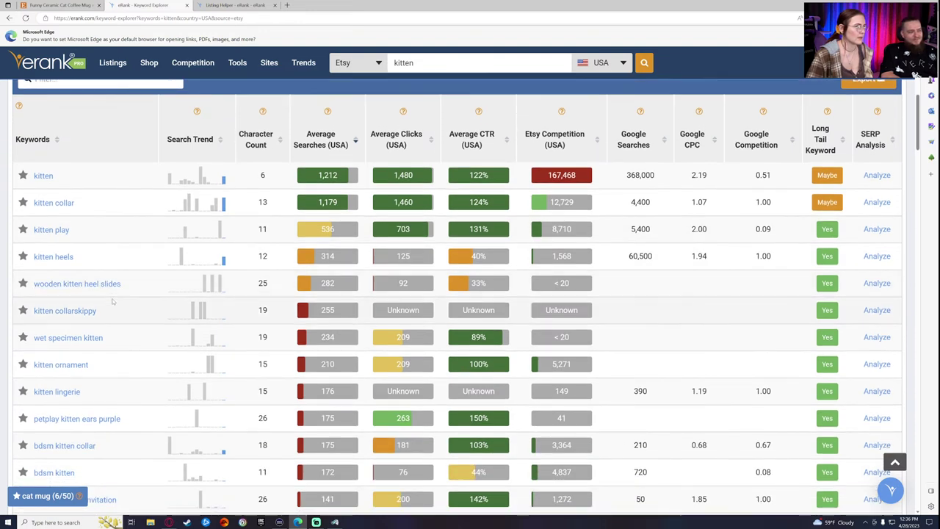
{"action": "scroll", "coordinate": [112, 297], "scroll_direction": "down", "scroll_amount": 1}
{"action": "scroll", "coordinate": [112, 303], "scroll_direction": "down", "scroll_amount": 1}
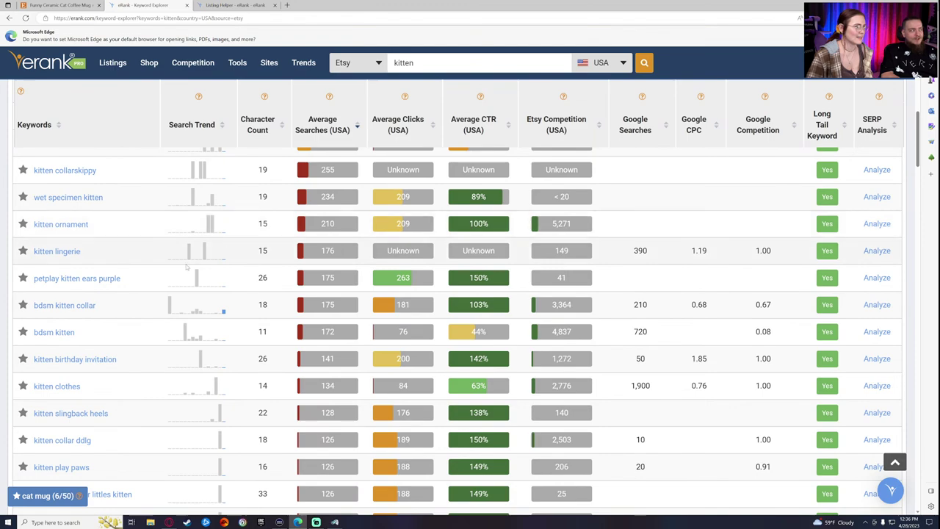
Look up the keyword "feline" in Keyword Explorer in place of the current keyword.
{"action": "scroll", "coordinate": [110, 220], "scroll_direction": "up", "scroll_amount": 10}
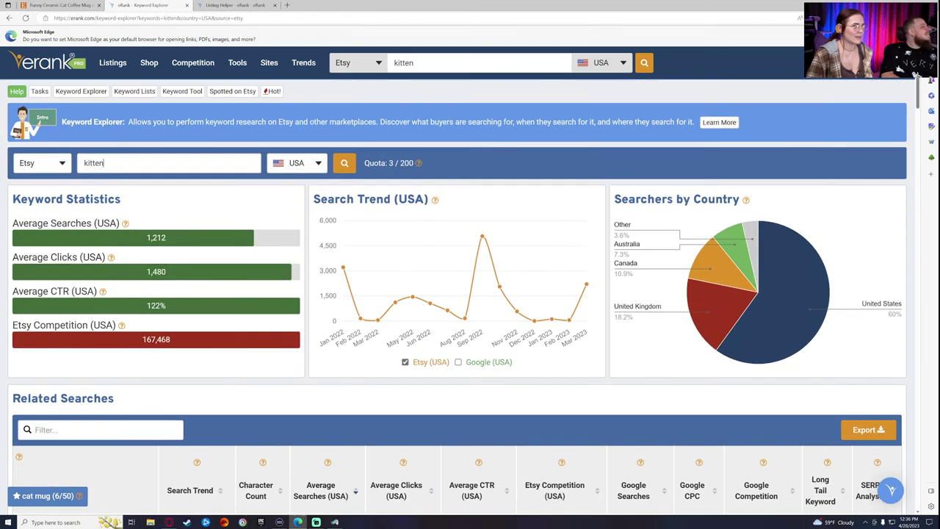
{"action": "double_click", "coordinate": [103, 162]}
{"action": "key", "text": "BackSpace"}
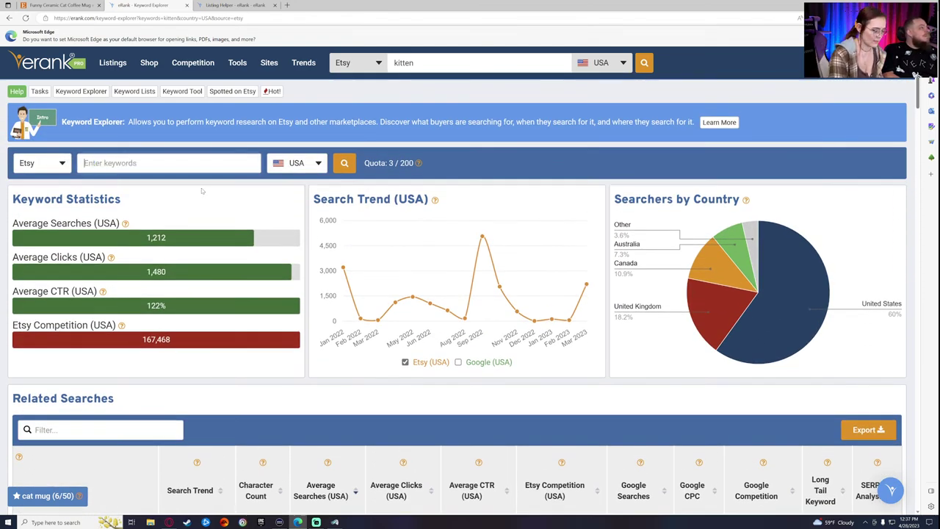
{"action": "type", "text": "feline"}
{"action": "key", "text": "Return"}
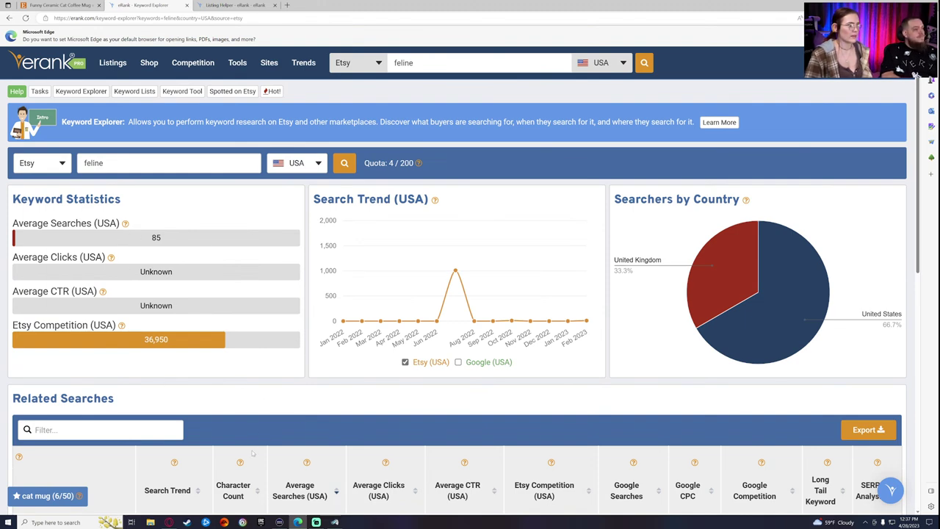
Open the Compare Keywords tool, compare "mother", "mom", "mama" and "mum", and review their search trends, average searches and competition.
{"action": "mouse_move", "coordinate": [241, 64]}
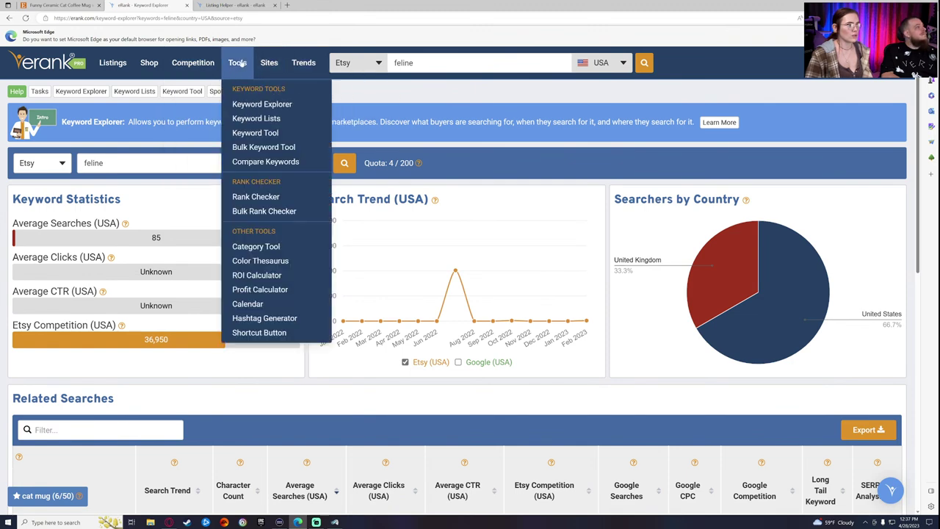
{"action": "left_click", "coordinate": [259, 162]}
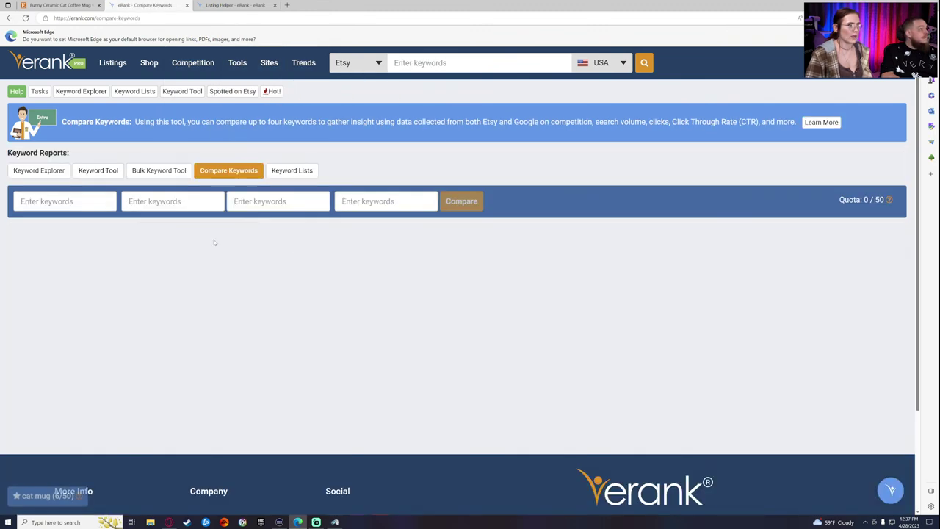
{"action": "left_click", "coordinate": [64, 201]}
{"action": "type", "text": "mother"}
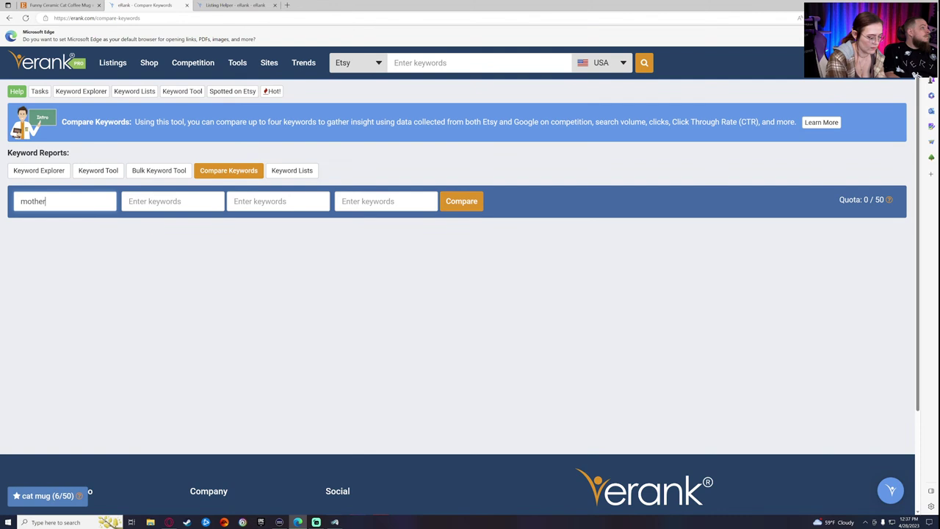
{"action": "left_click", "coordinate": [173, 201]}
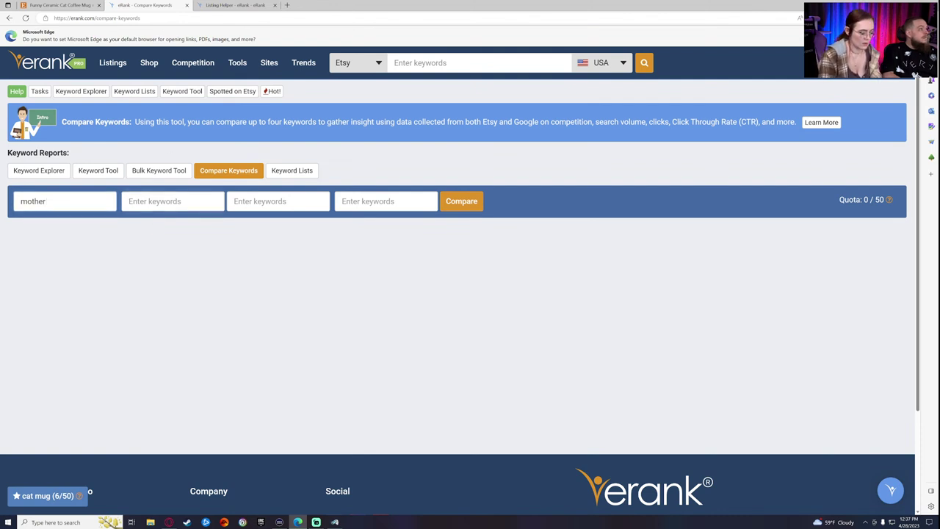
{"action": "type", "text": "mom"}
{"action": "left_click", "coordinate": [277, 201]}
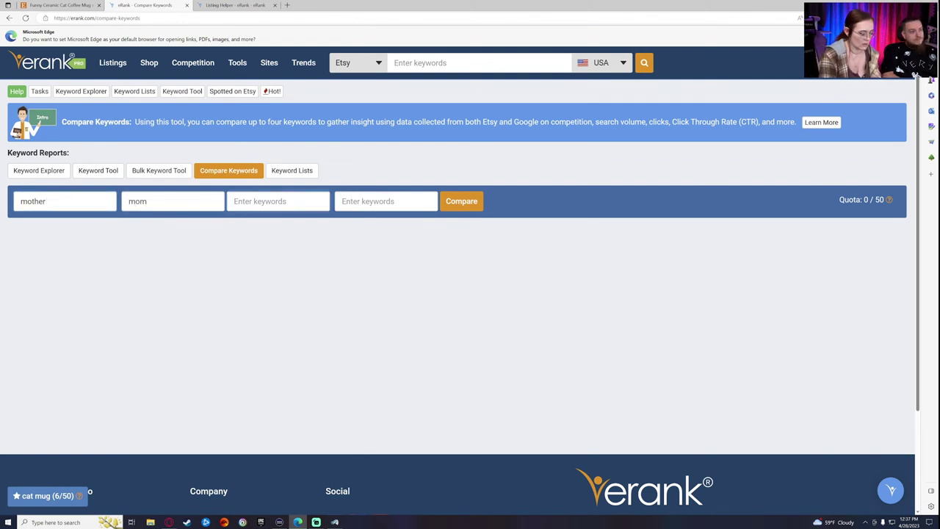
{"action": "type", "text": "mamam"}
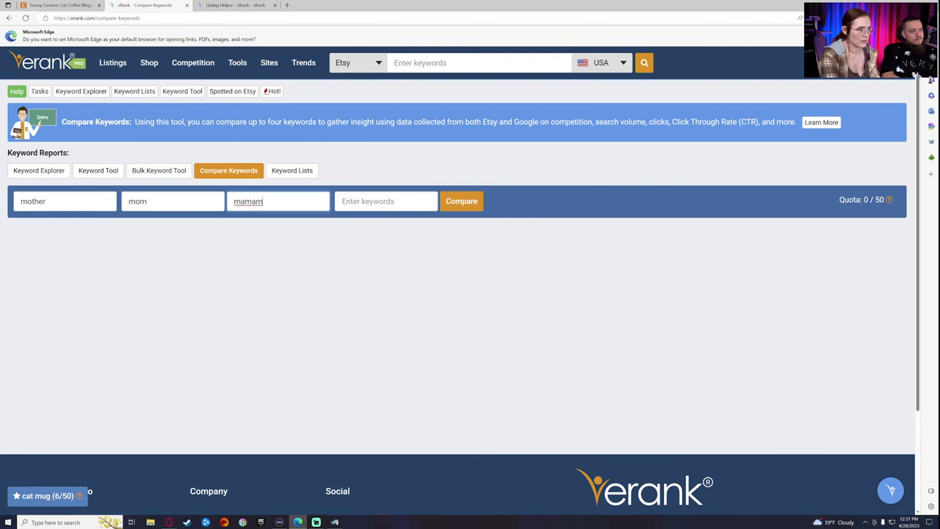
{"action": "key", "text": "BackSpace"}
{"action": "key", "text": "Tab"}
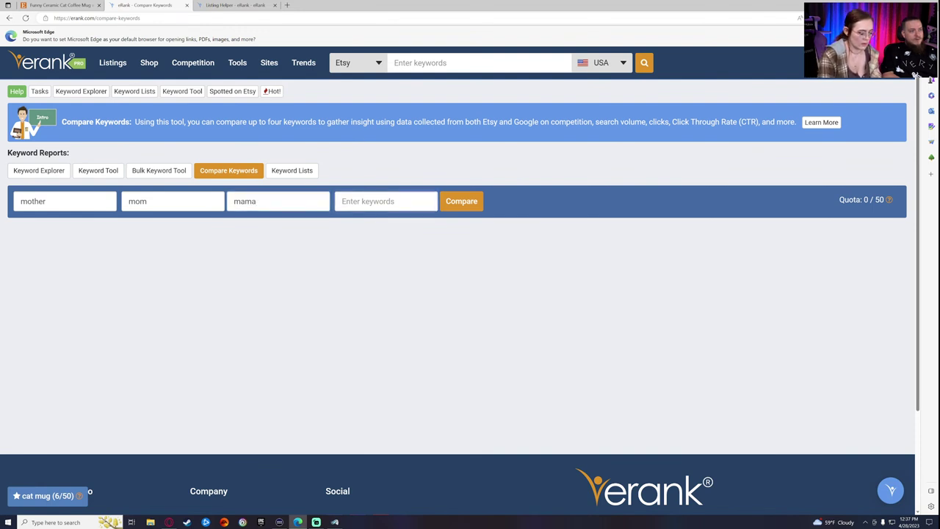
{"action": "type", "text": "mum"}
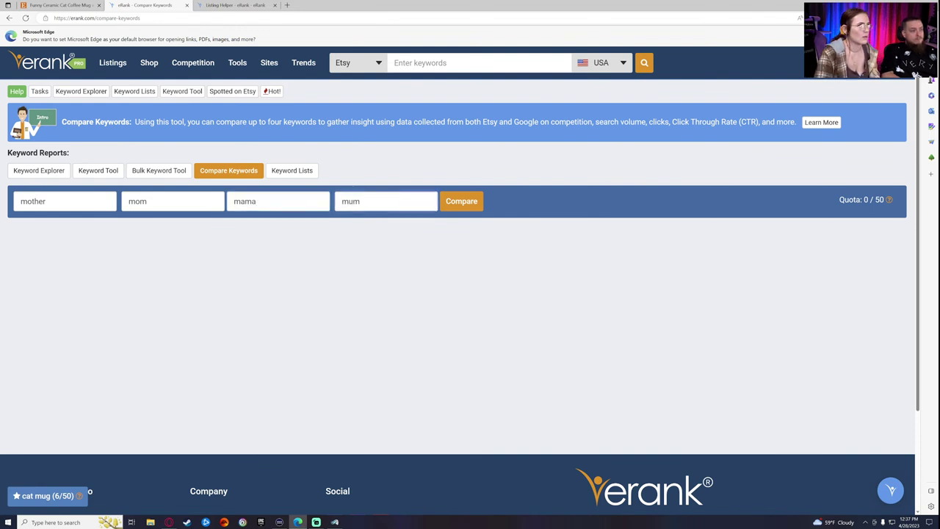
{"action": "left_click", "coordinate": [464, 204]}
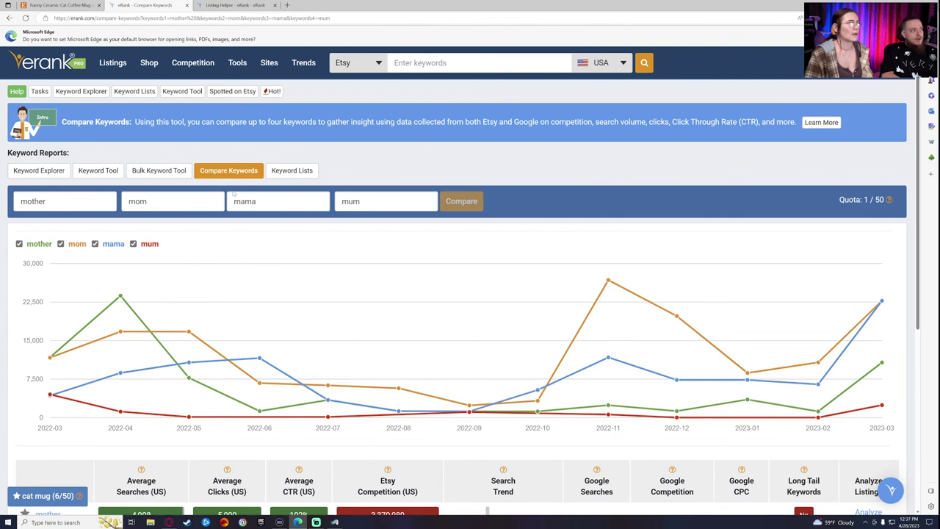
{"action": "scroll", "coordinate": [397, 250], "scroll_direction": "down", "scroll_amount": 4}
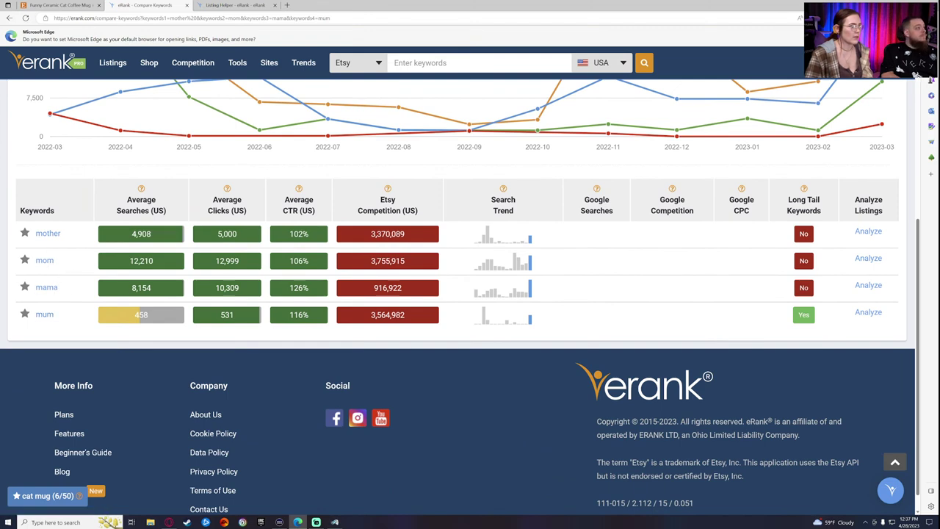
{"action": "scroll", "coordinate": [353, 296], "scroll_direction": "up", "scroll_amount": 2}
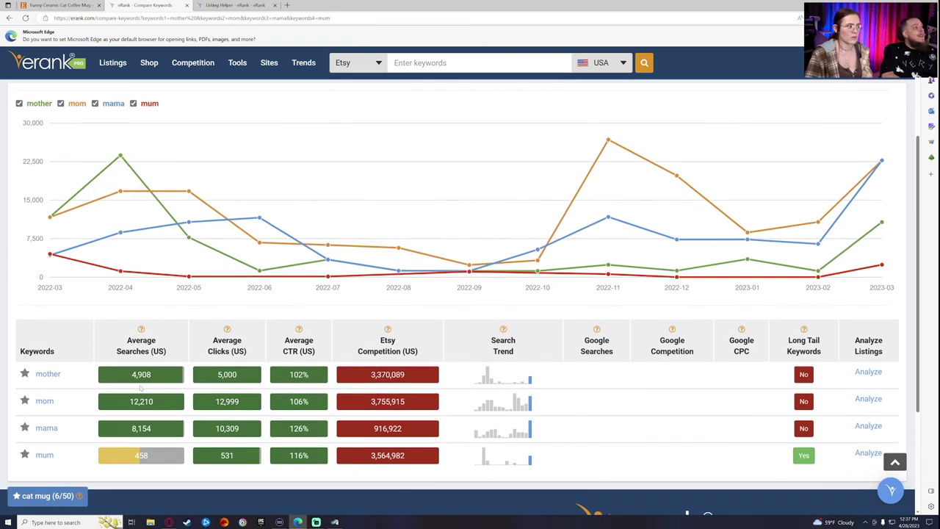
{"action": "scroll", "coordinate": [159, 364], "scroll_direction": "down", "scroll_amount": 1}
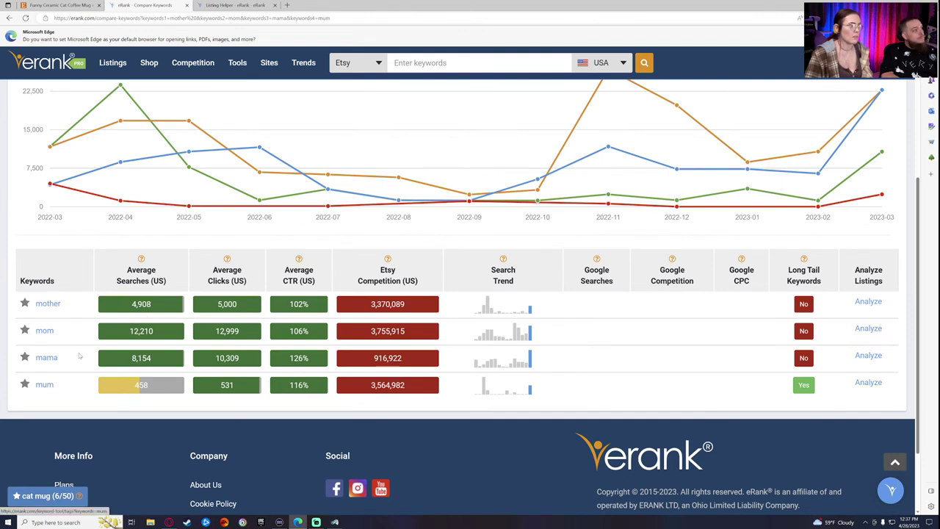
Look up "kitty" with the term "-hello" in quotation marks on Etsy to try excluding Hello Kitty searches.
{"action": "scroll", "coordinate": [54, 389], "scroll_direction": "up", "scroll_amount": 4}
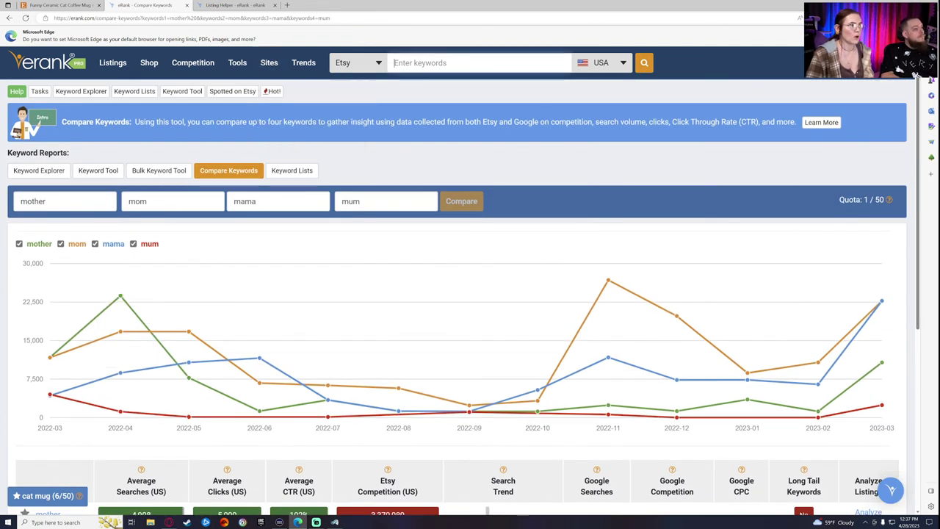
{"action": "type", "text": "kitty \" -"}
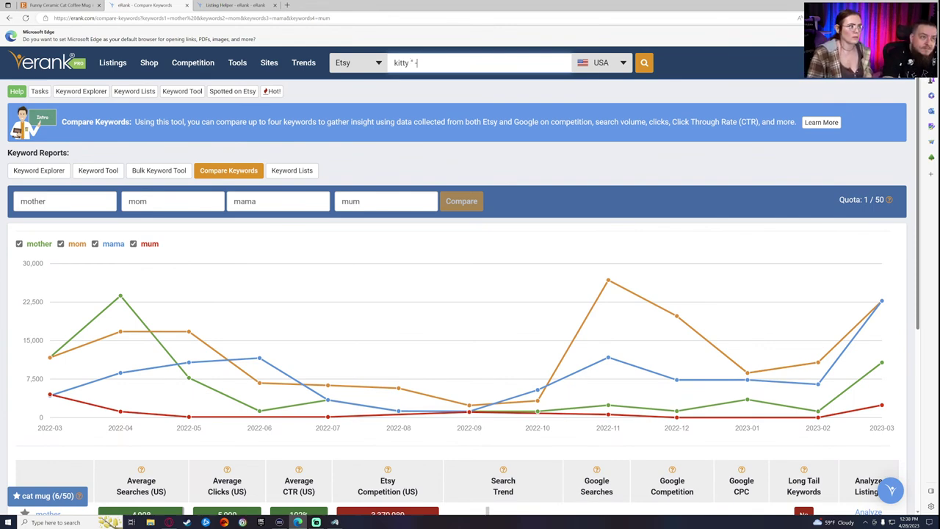
{"action": "type", "text": "hello"}
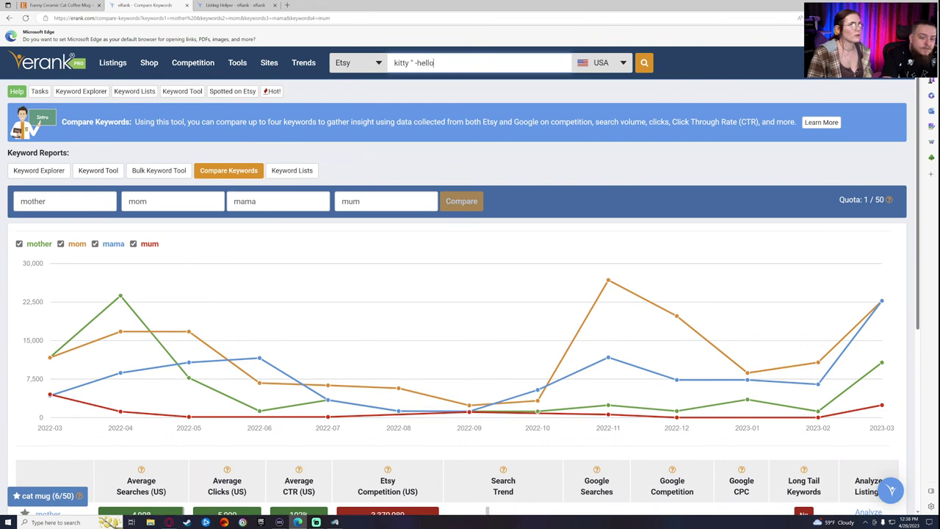
{"action": "key", "text": "Return"}
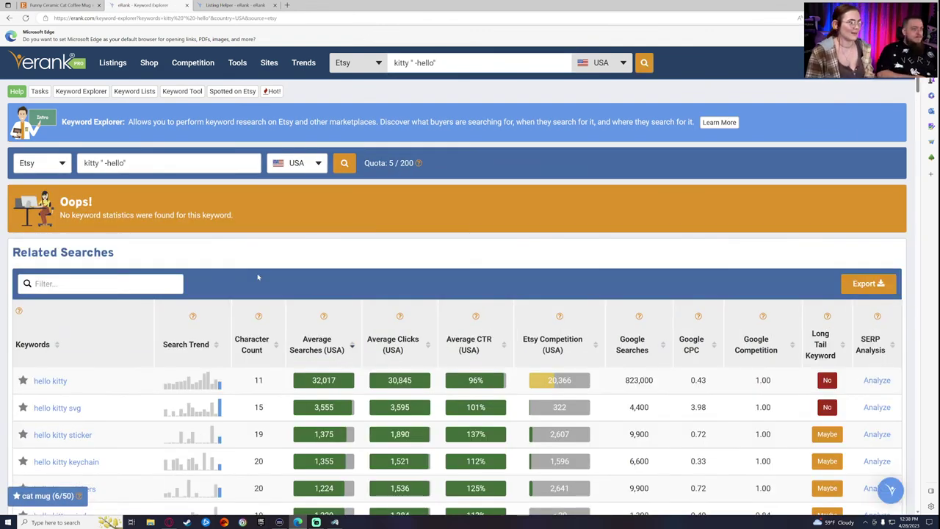
Remove the quotation marks from the keyword, look up "kitty -hello" in Keyword Explorer, and review the related searches.
{"action": "left_click", "coordinate": [126, 163]}
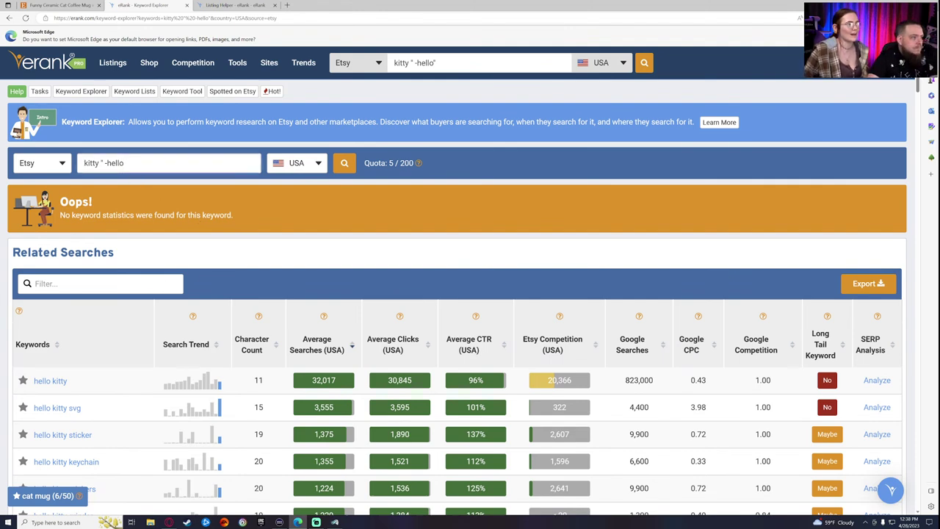
{"action": "key", "text": "BackSpace"}
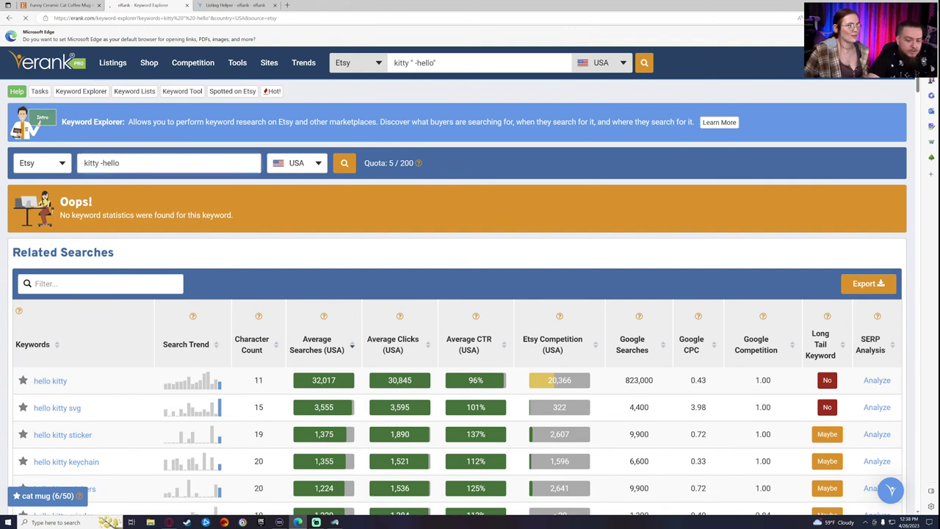
{"action": "key", "text": "Return"}
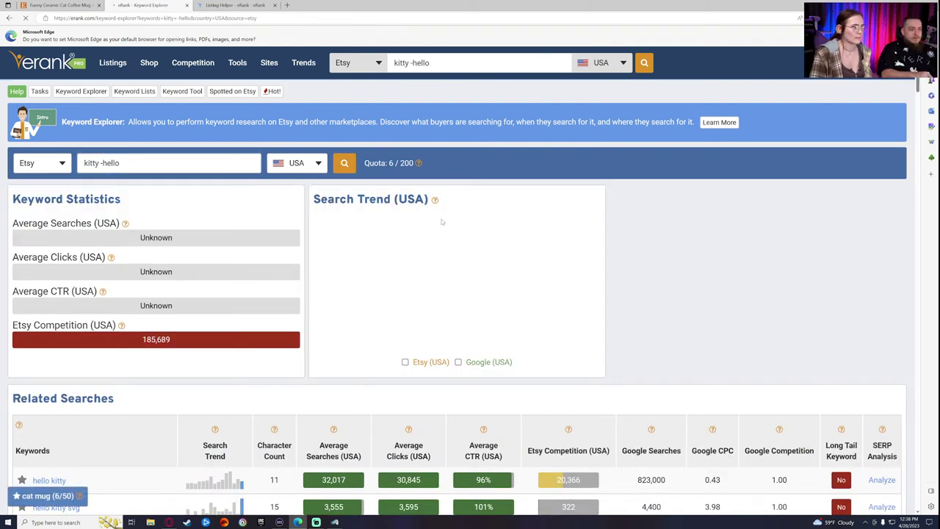
{"action": "scroll", "coordinate": [442, 222], "scroll_direction": "down", "scroll_amount": 3}
{"action": "scroll", "coordinate": [212, 250], "scroll_direction": "down", "scroll_amount": 2}
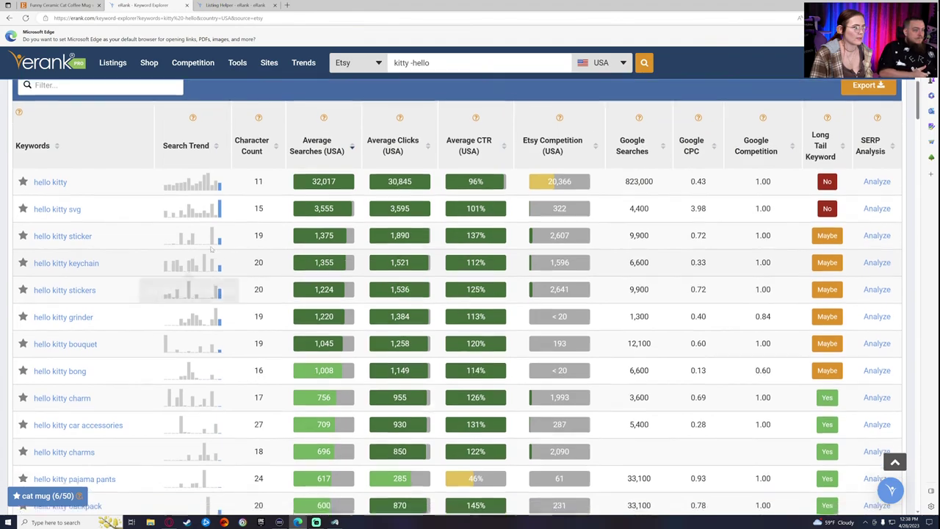
{"action": "scroll", "coordinate": [211, 250], "scroll_direction": "down", "scroll_amount": 4}
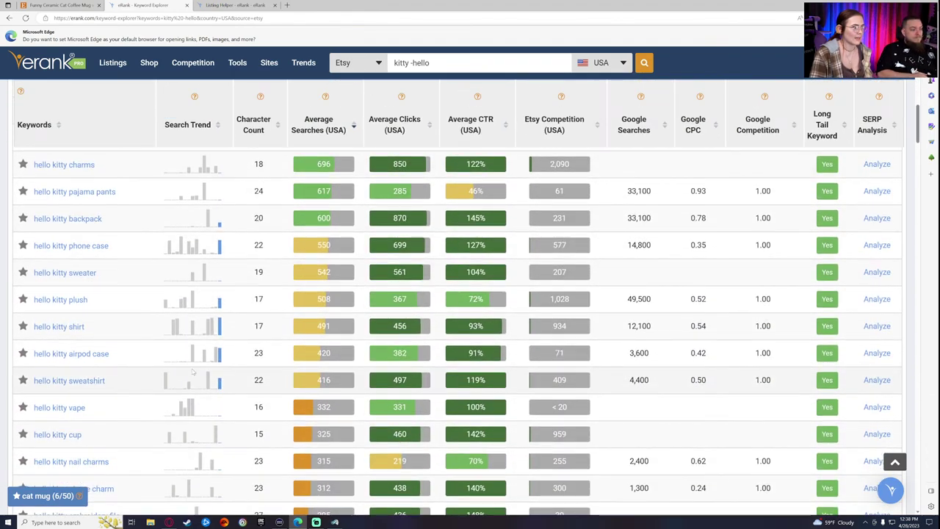
{"action": "scroll", "coordinate": [193, 373], "scroll_direction": "up", "scroll_amount": 8}
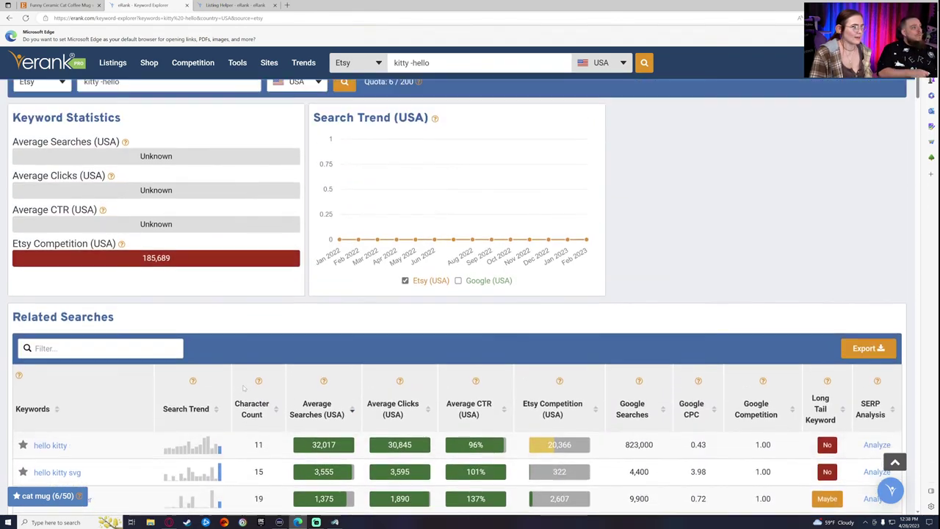
{"action": "scroll", "coordinate": [243, 388], "scroll_direction": "up", "scroll_amount": 2}
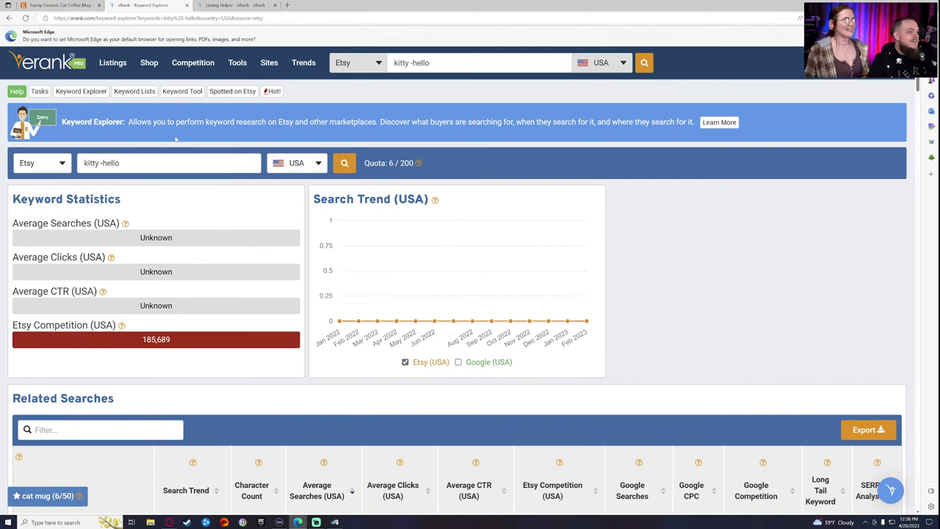
Replace the keyword with "-hello kitty", look it up in Keyword Explorer, and check the related searches for Hello Kitty terms.
{"action": "left_click_drag", "start_coordinate": [123, 163], "coordinate": [50, 168]}
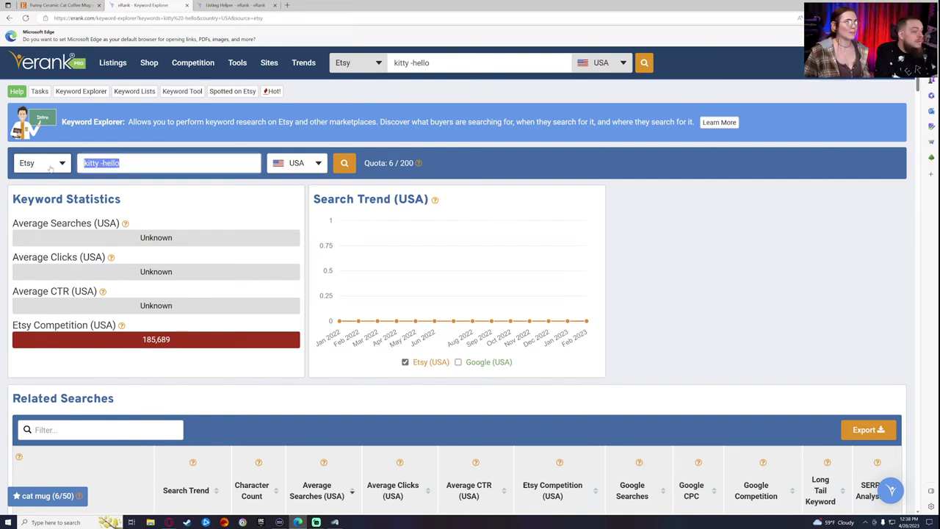
{"action": "key", "text": "BackSpace"}
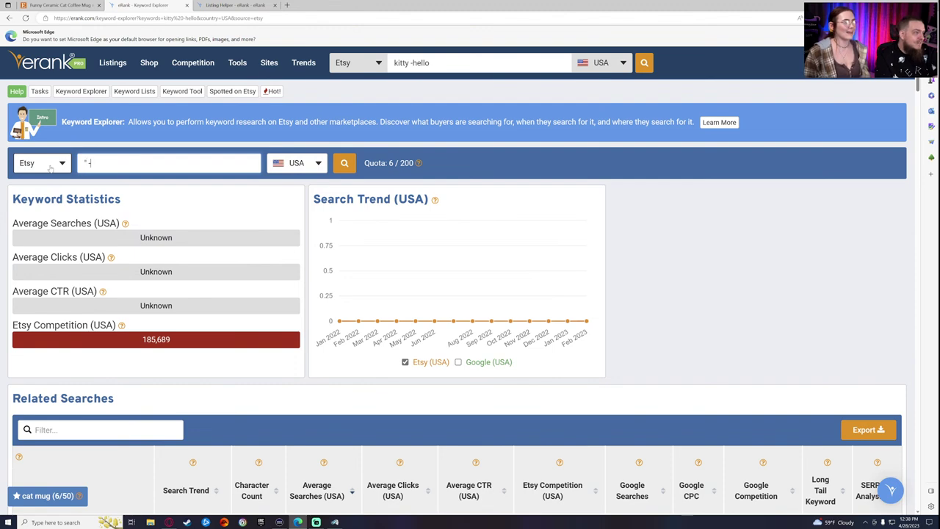
{"action": "type", "text": "\" -h"}
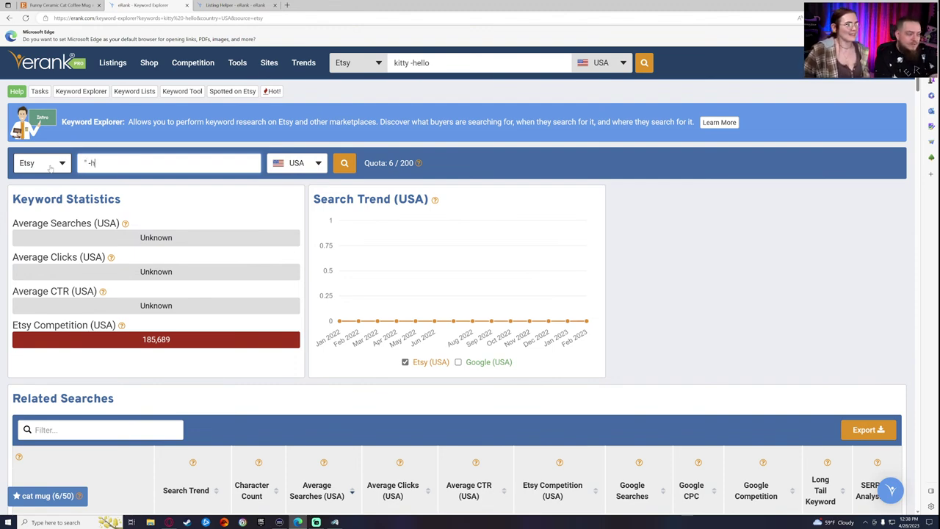
{"action": "type", "text": "ello"}
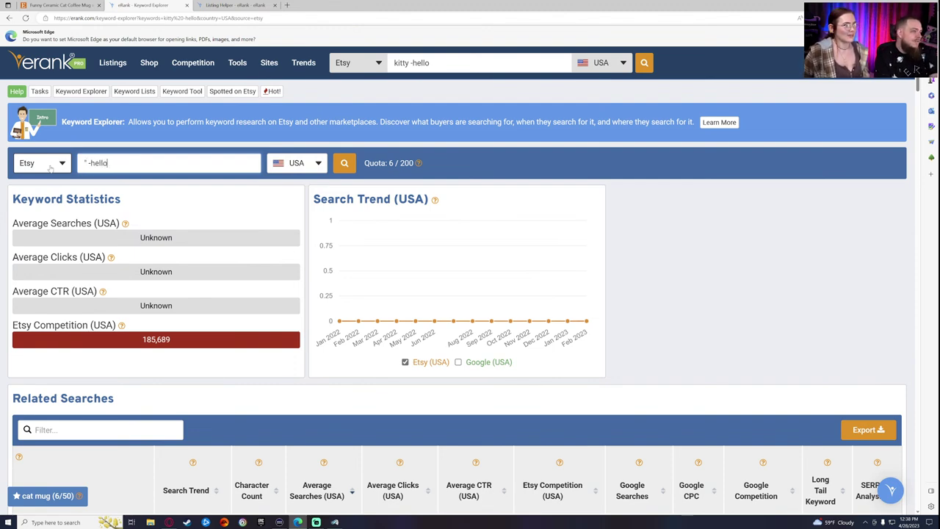
{"action": "type", "text": "\""}
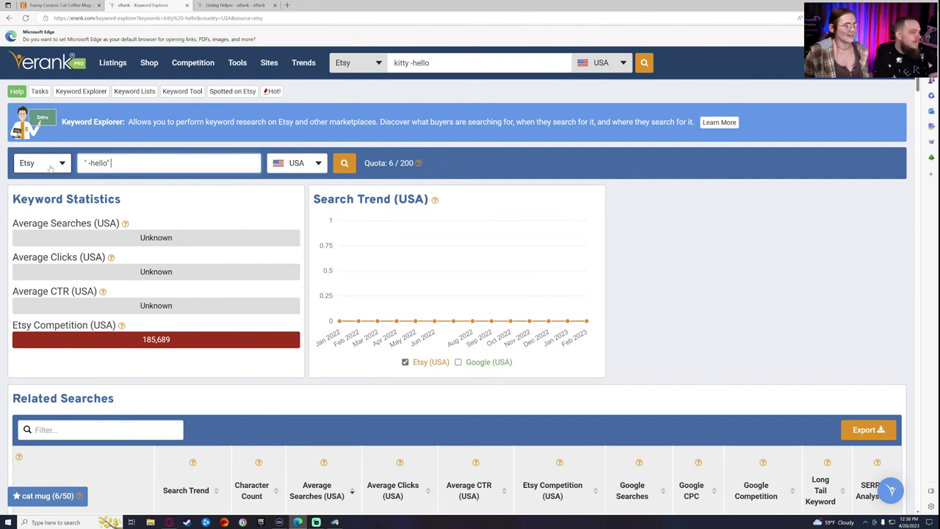
{"action": "type", "text": " kitty"}
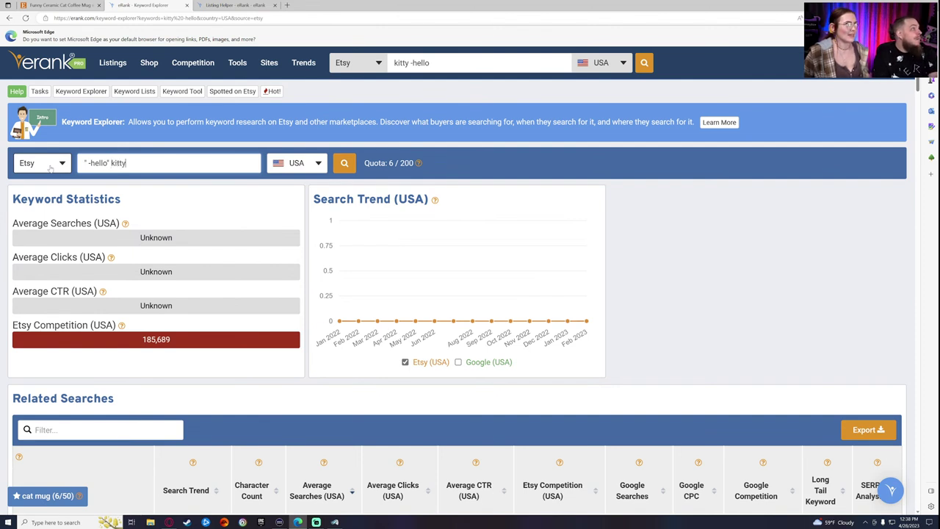
{"action": "key", "text": "Left"}
{"action": "key", "text": "Left"}
{"action": "key", "text": "BackSpace"}
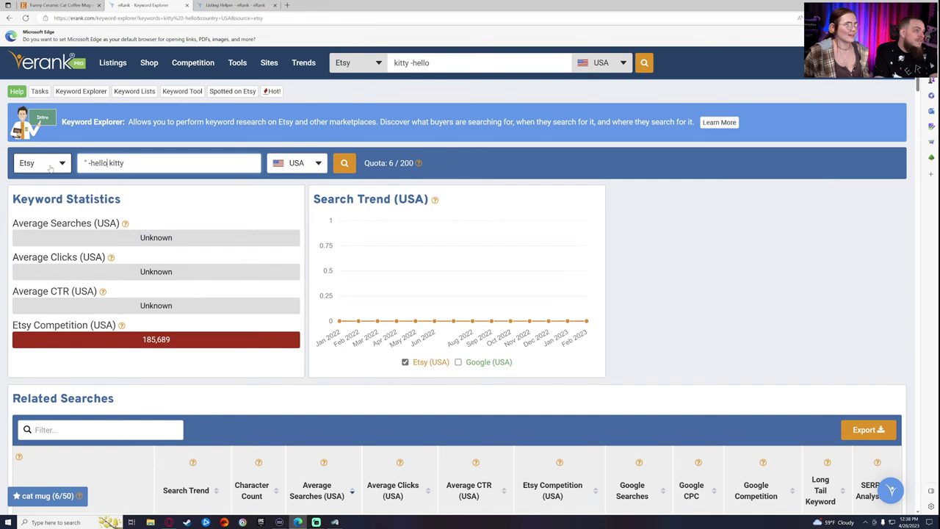
{"action": "key", "text": "BackSpace"}
{"action": "key", "text": "BackSpace"}
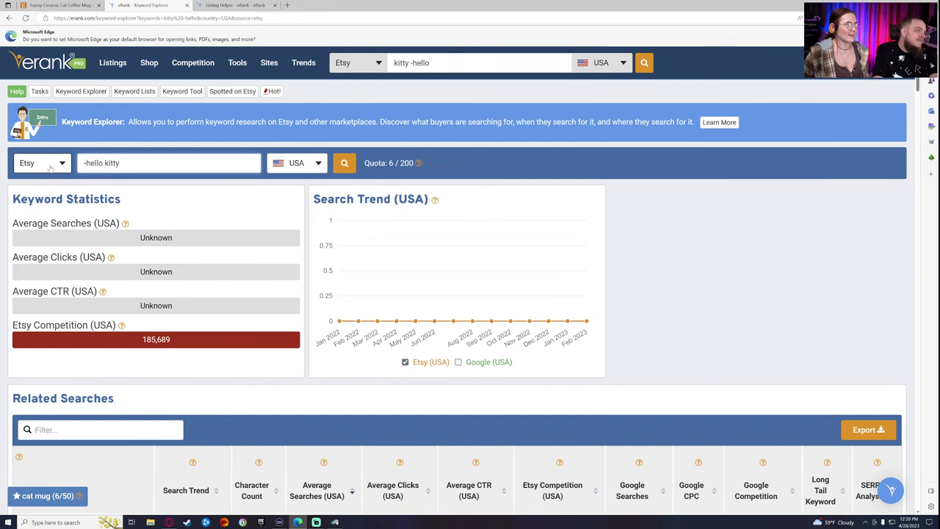
{"action": "key", "text": "Return"}
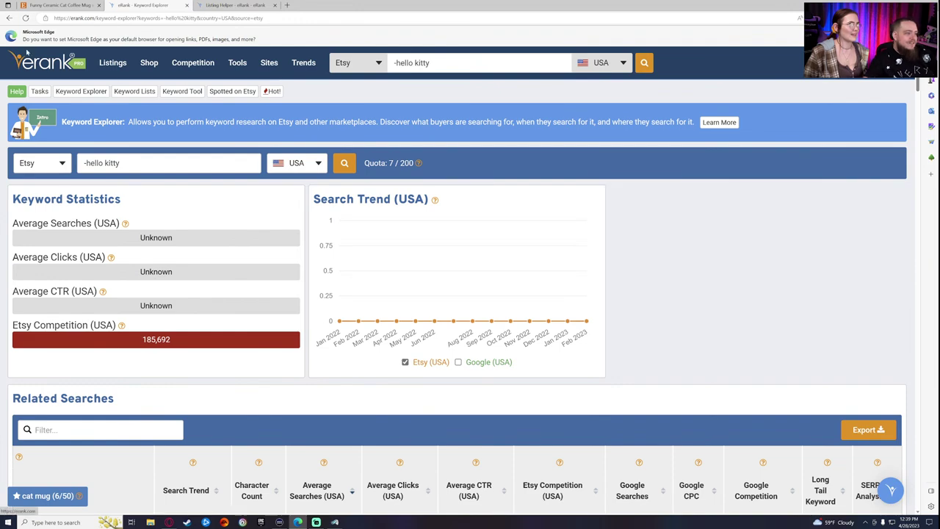
{"action": "scroll", "coordinate": [50, 168], "scroll_direction": "down", "scroll_amount": 8}
{"action": "scroll", "coordinate": [50, 168], "scroll_direction": "up", "scroll_amount": 5}
{"action": "scroll", "coordinate": [49, 323], "scroll_direction": "down", "scroll_amount": 1}
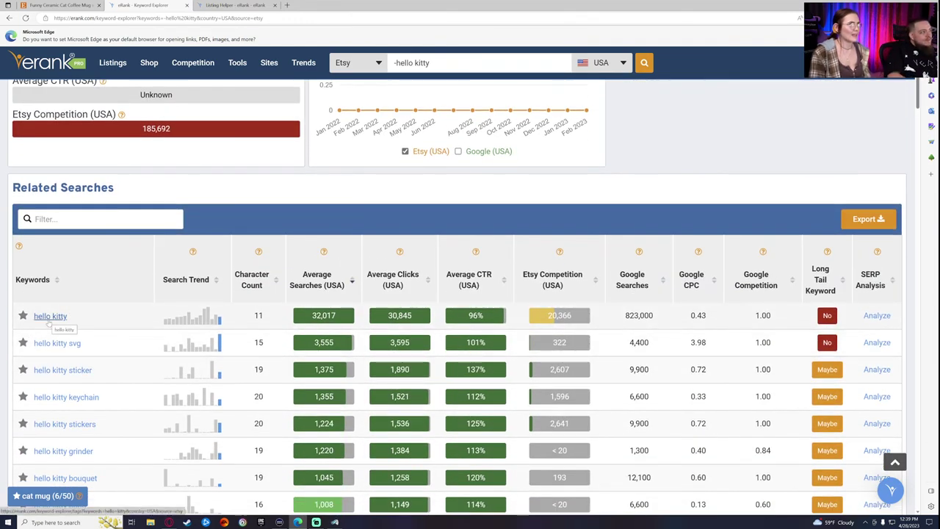
Insert a space after the minus sign, look up "- hello kitty" in Keyword Explorer, and review the related searches.
{"action": "scroll", "coordinate": [235, 266], "scroll_direction": "up", "scroll_amount": 3}
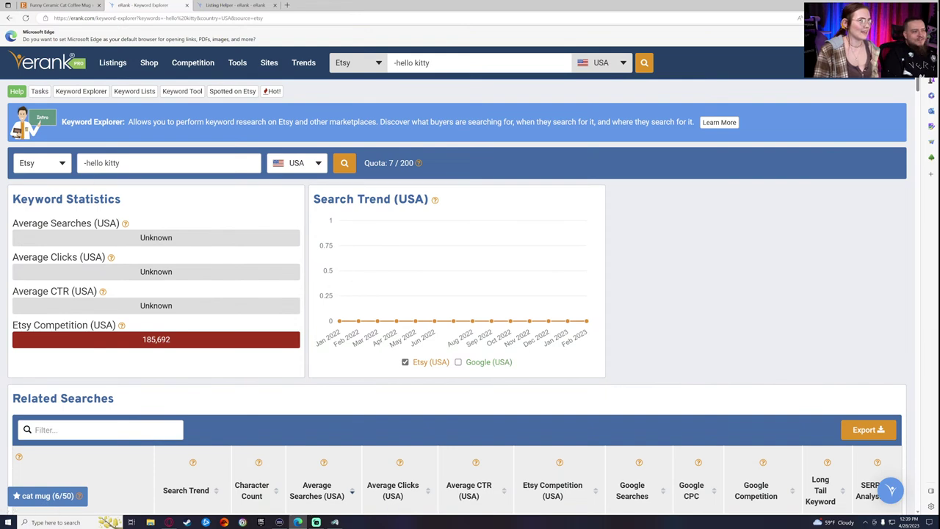
{"action": "left_click", "coordinate": [87, 162]}
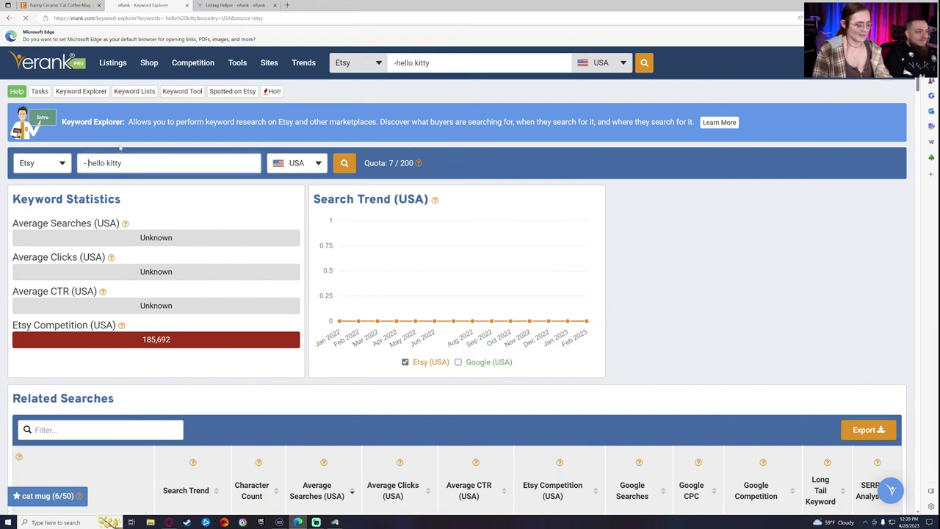
{"action": "key", "text": "Return"}
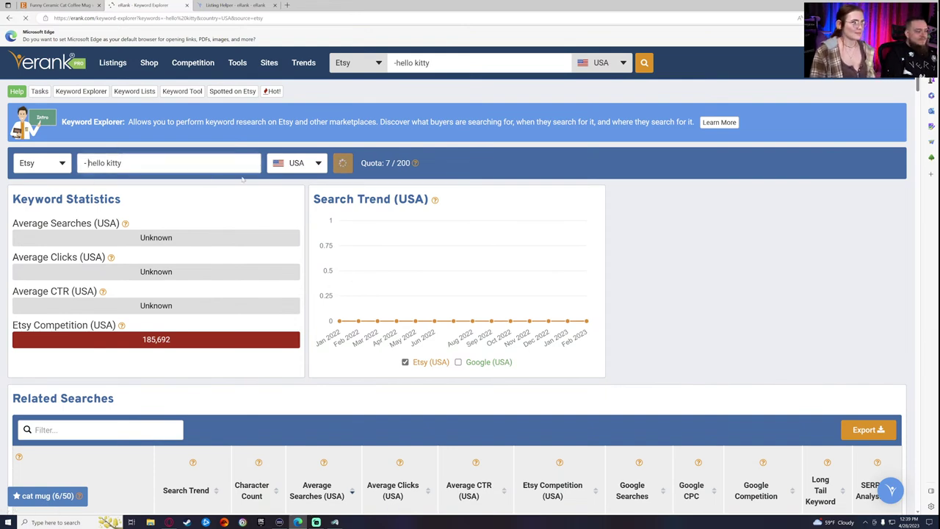
{"action": "scroll", "coordinate": [247, 309], "scroll_direction": "down", "scroll_amount": 2}
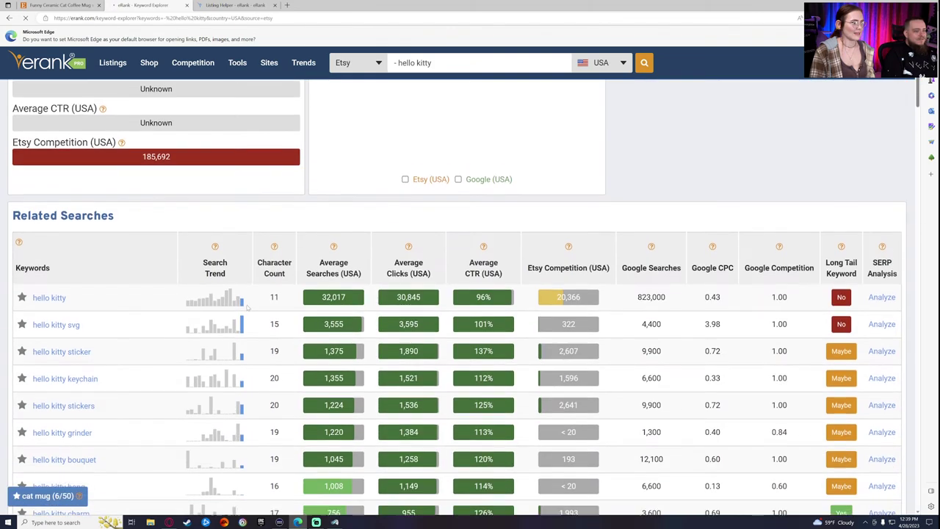
{"action": "mouse_move", "coordinate": [113, 62]}
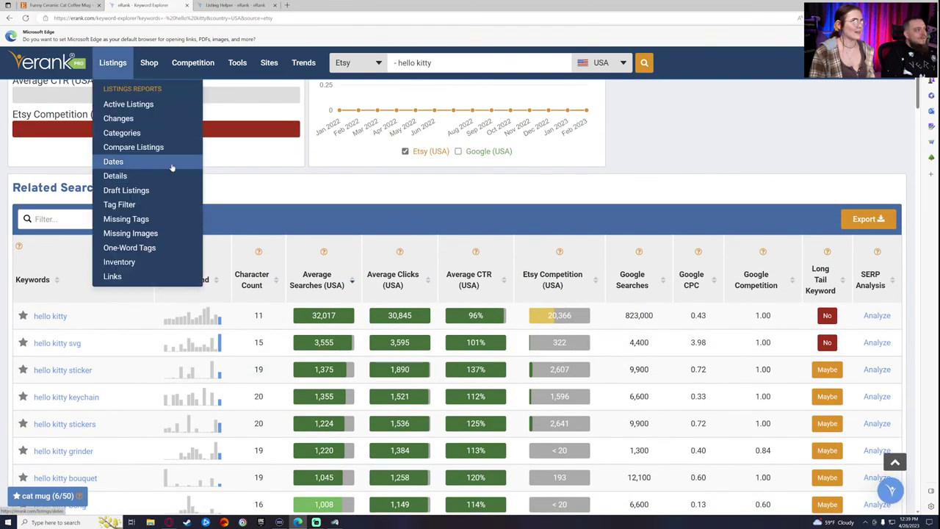
{"action": "scroll", "coordinate": [332, 262], "scroll_direction": "up", "scroll_amount": 3}
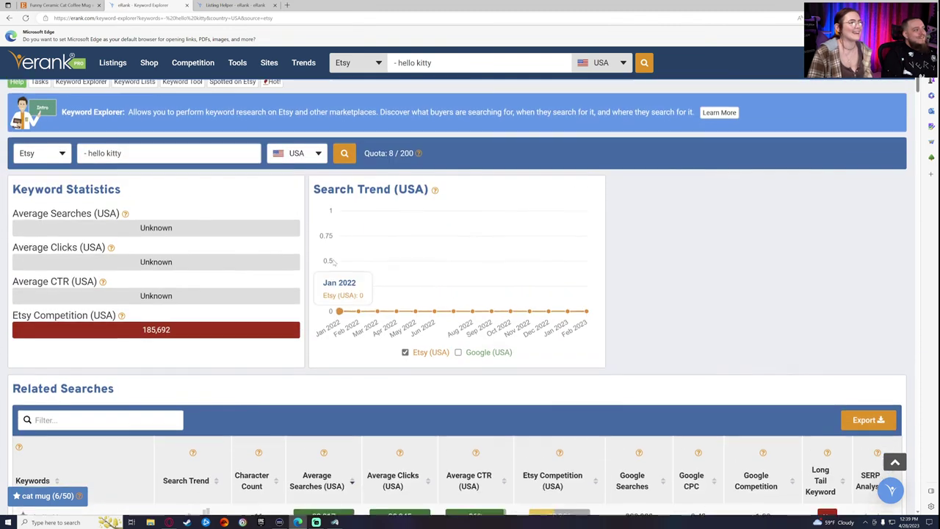
Open the saved "cat mug" keyword list and review its keywords' searches, clicks and competition.
{"action": "left_click", "coordinate": [52, 498]}
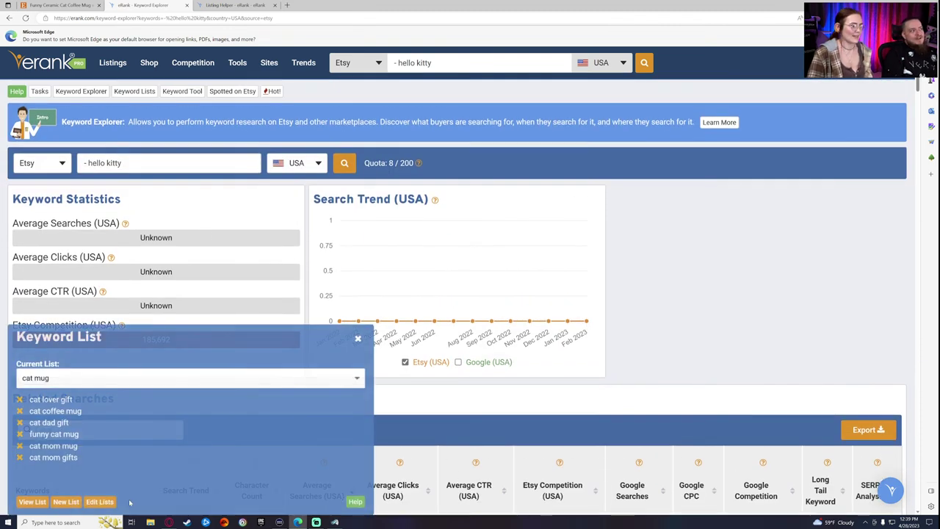
{"action": "left_click", "coordinate": [41, 503]}
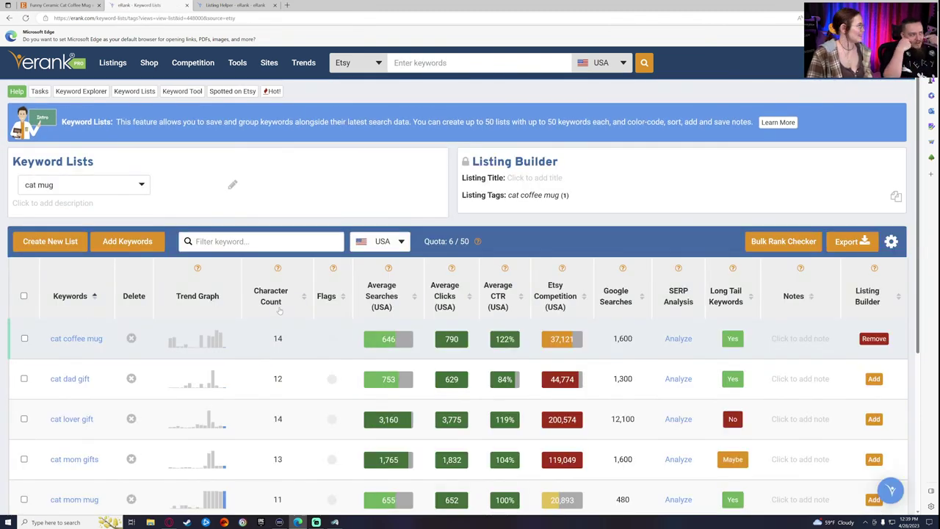
{"action": "scroll", "coordinate": [249, 330], "scroll_direction": "down", "scroll_amount": 1}
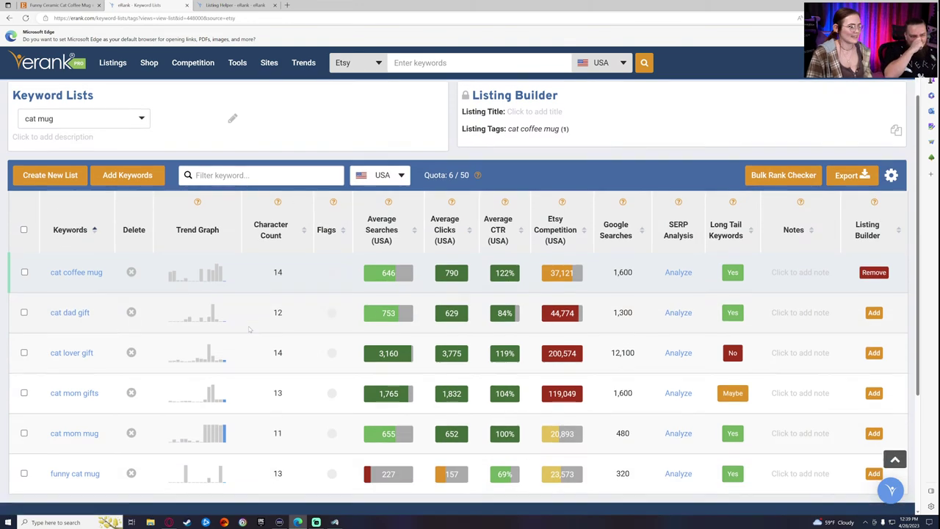
{"action": "scroll", "coordinate": [249, 329], "scroll_direction": "down", "scroll_amount": 1}
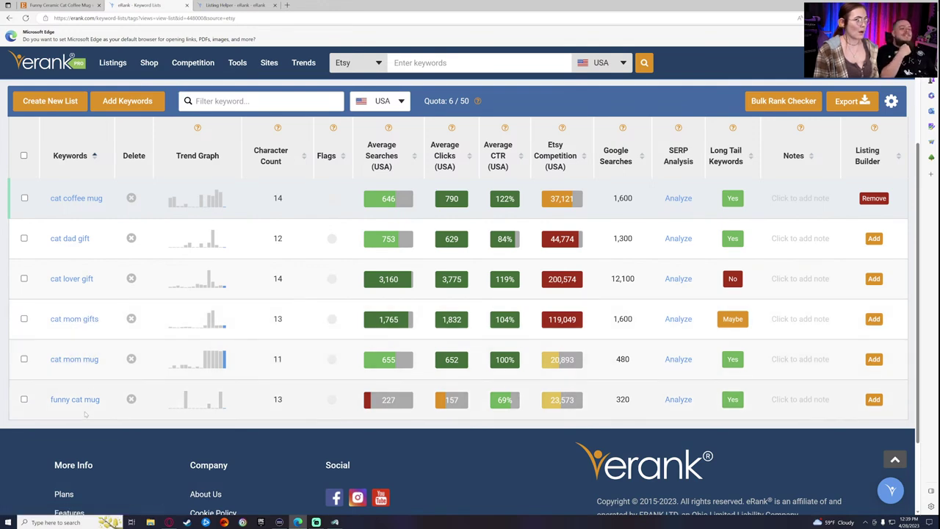
Switch to the Etsy listing and add the tag "funny coffee cup".
{"action": "left_click", "coordinate": [231, 5]}
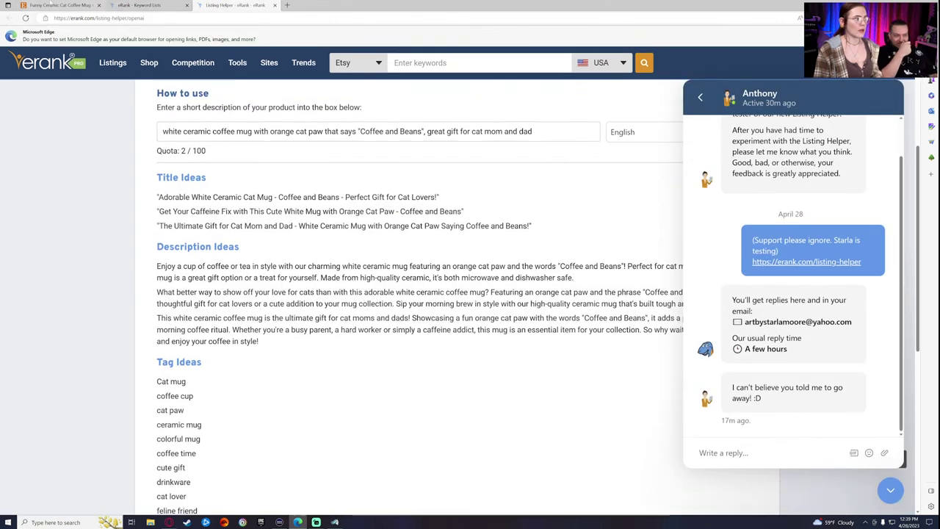
{"action": "left_click", "coordinate": [46, 5]}
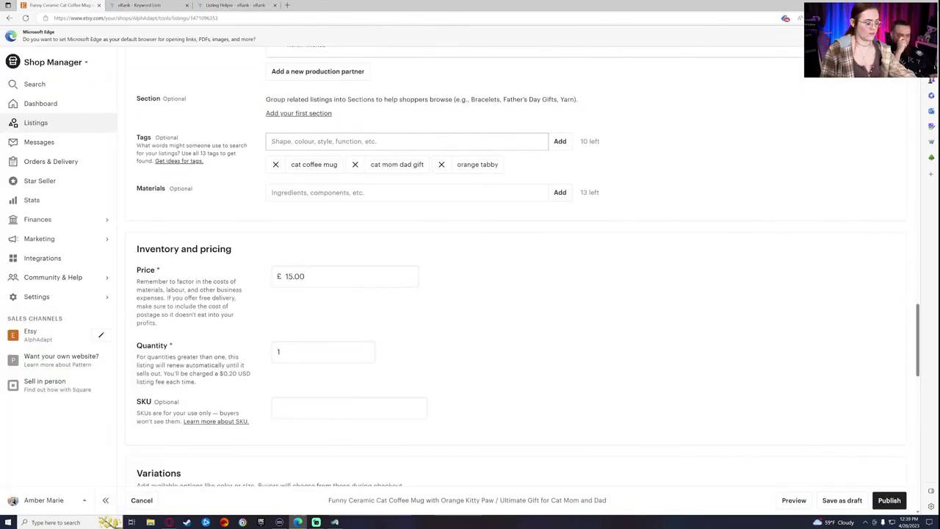
{"action": "type", "text": "f"}
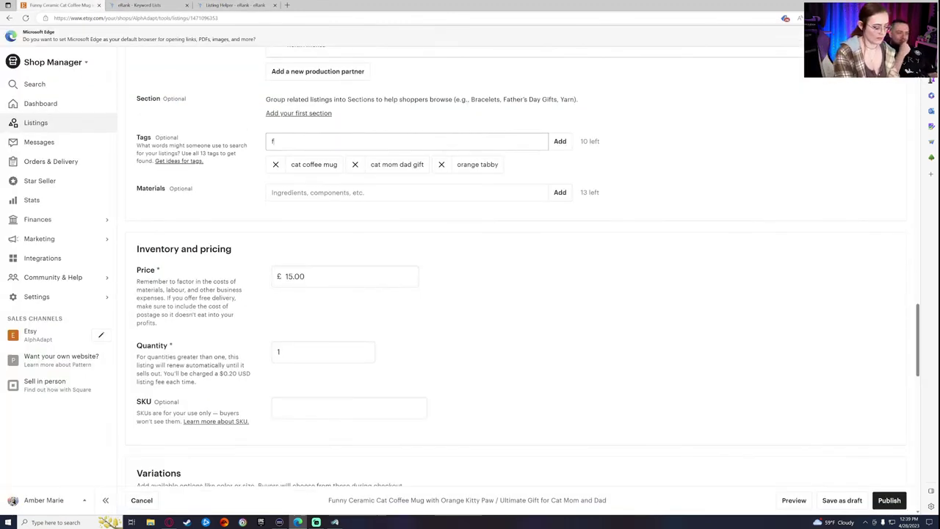
{"action": "type", "text": "unny coffe"}
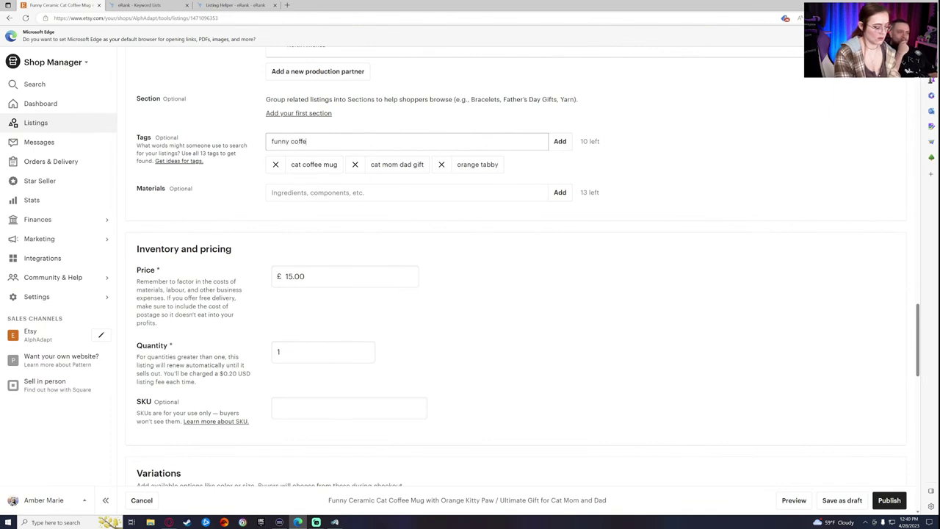
{"action": "type", "text": "e cup"}
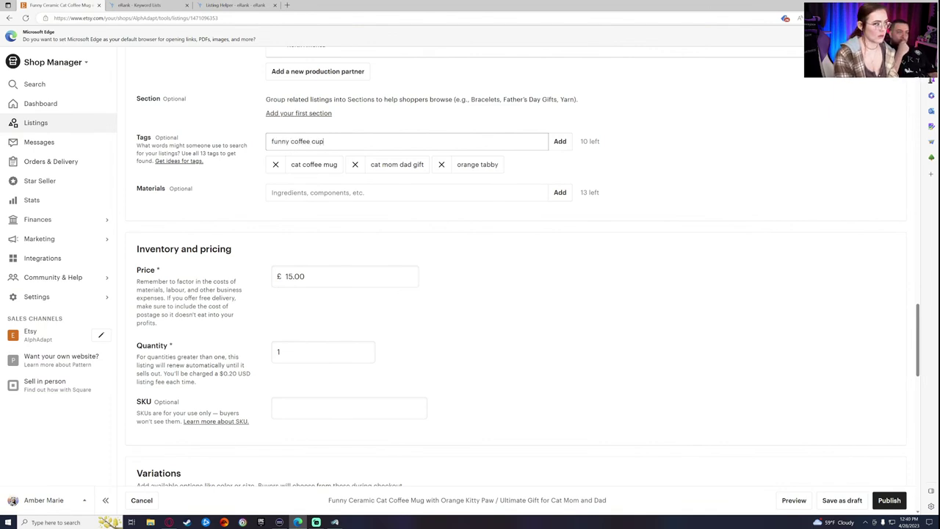
{"action": "key", "text": "Return"}
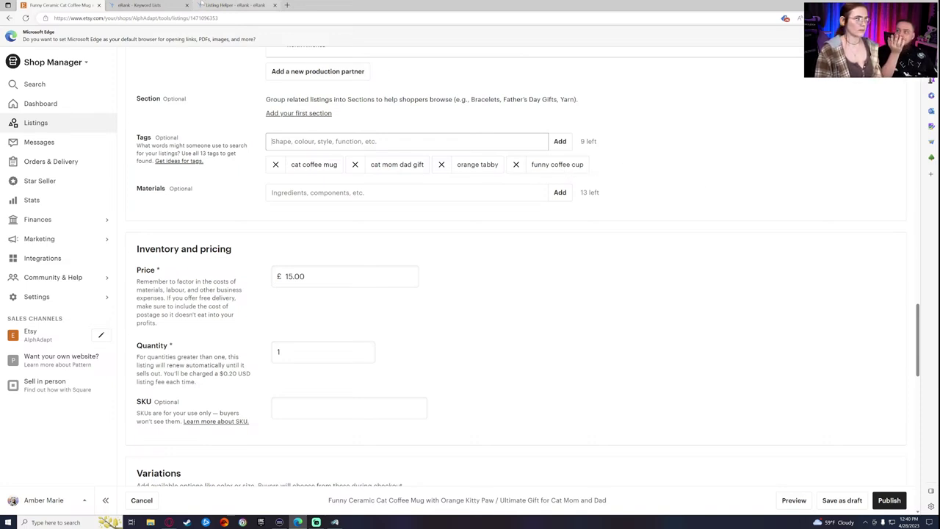
Return to the eRank keyword list and enter "squish beans" as the Etsy search keyword without running the lookup.
{"action": "left_click", "coordinate": [220, 5]}
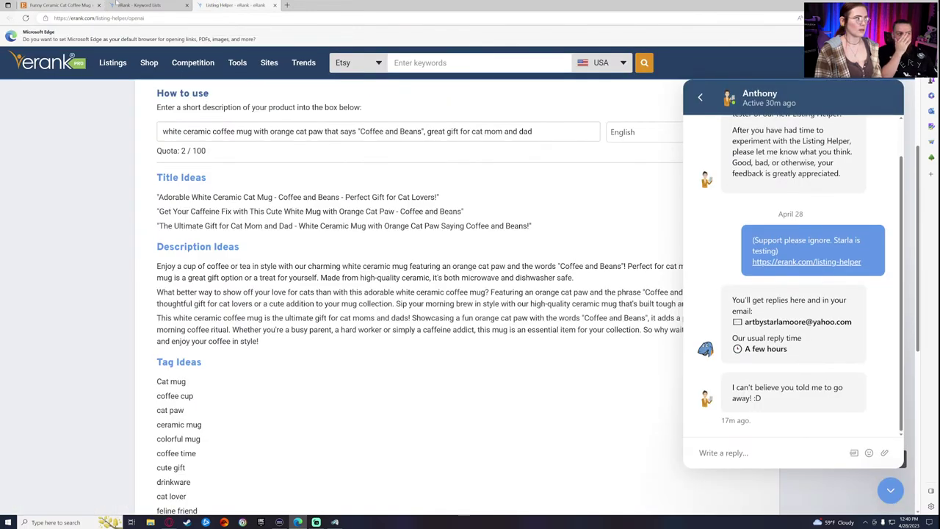
{"action": "left_click", "coordinate": [110, 6]}
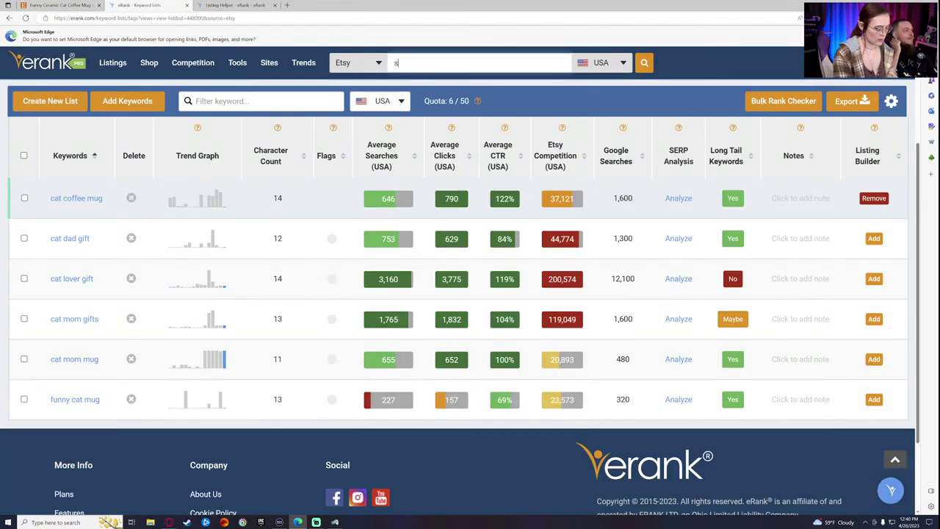
{"action": "type", "text": "sw"}
{"action": "type", "text": "ui"}
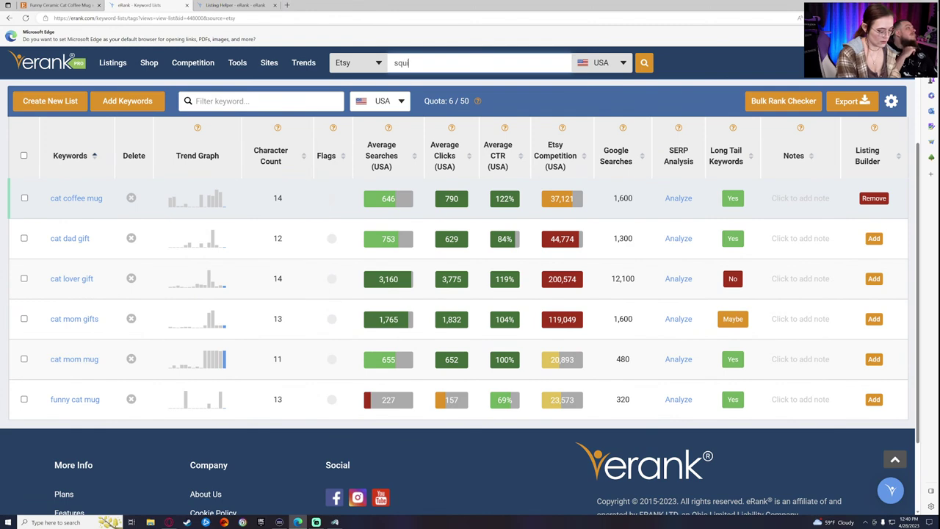
{"action": "type", "text": "sh beans"}
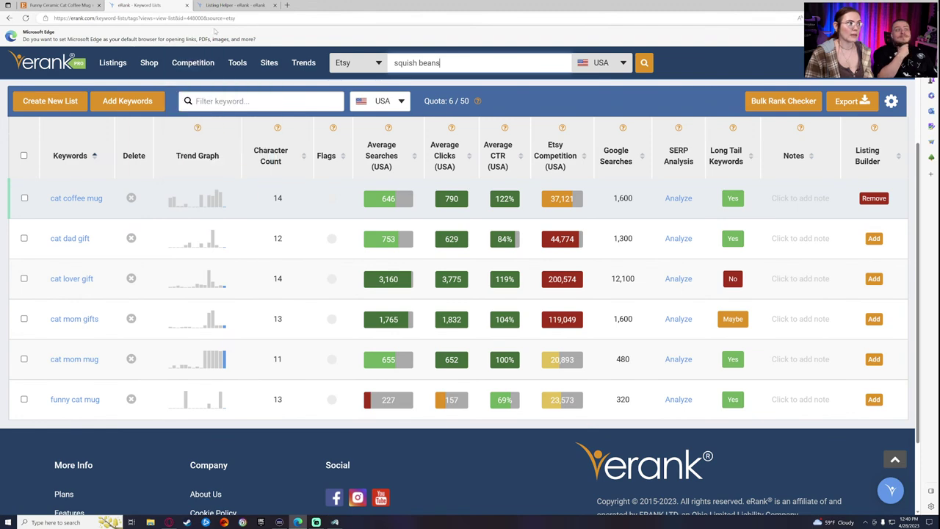
Look up "crazy cat lady" on Etsy from the Listing Helper page and review its related searches and search trend.
{"action": "key", "text": "ctrl+Tab"}
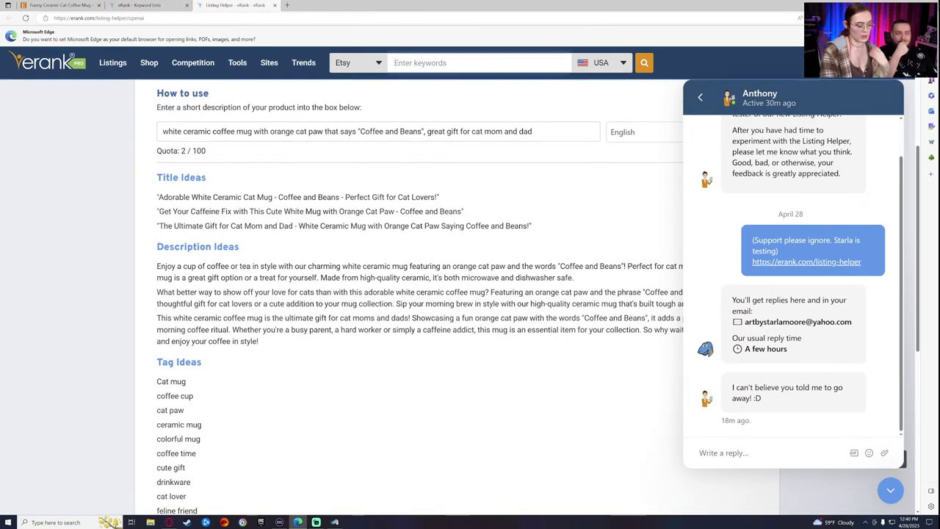
{"action": "type", "text": "crazy cat las"}
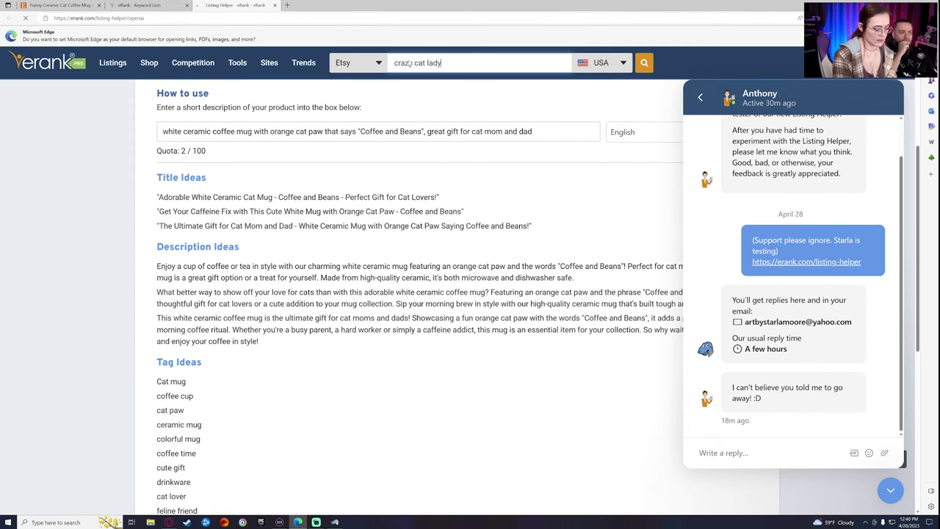
{"action": "type", "text": "y"}
{"action": "key", "text": "Return"}
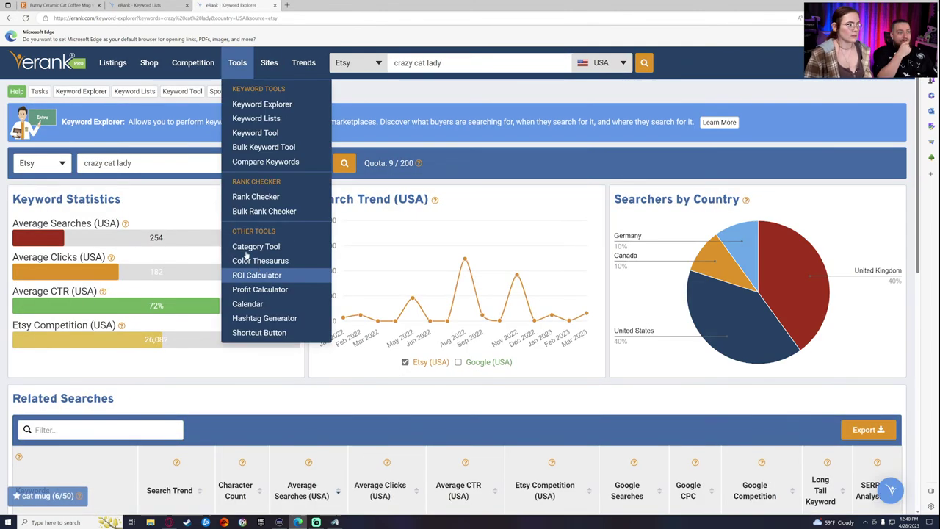
{"action": "scroll", "coordinate": [329, 294], "scroll_direction": "down", "scroll_amount": 3}
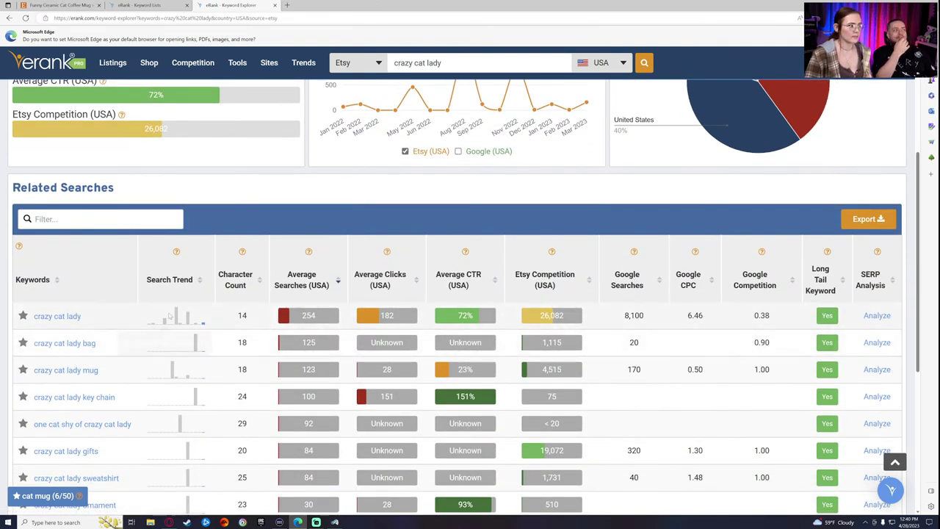
{"action": "mouse_move", "coordinate": [164, 324]}
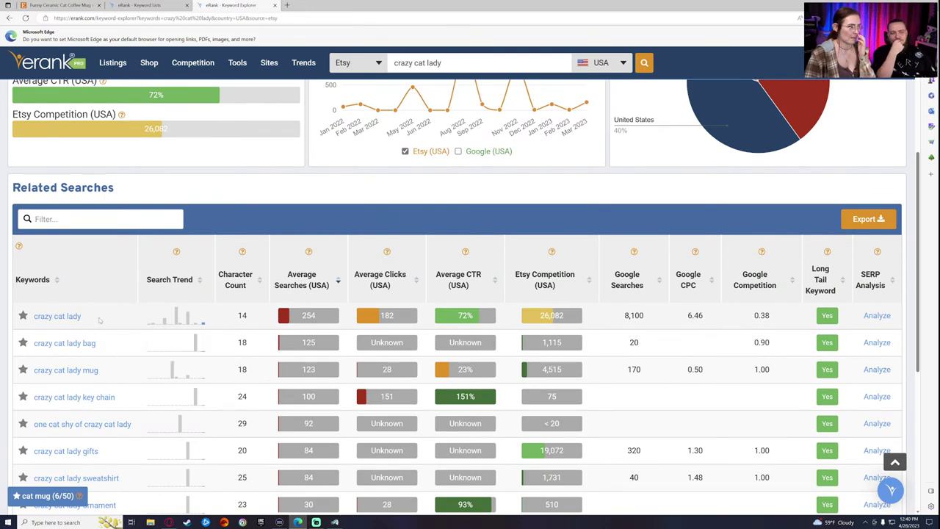
{"action": "left_click_drag", "start_coordinate": [82, 317], "coordinate": [34, 317]}
{"action": "right_click", "coordinate": [34, 317]}
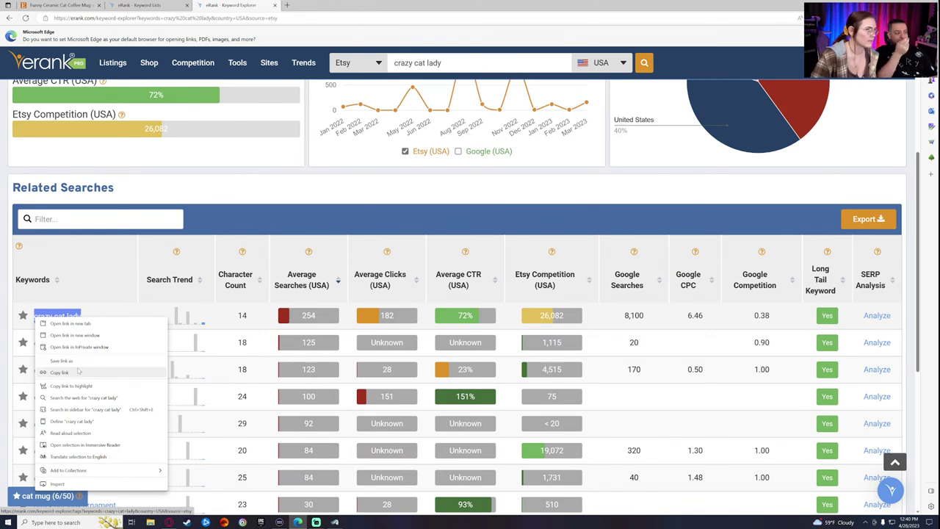
{"action": "left_click", "coordinate": [167, 230]}
Look up "fur baby" on Etsy and review its statistics, related searches and the search trend of "fur baby dad".
{"action": "scroll", "coordinate": [376, 162], "scroll_direction": "up", "scroll_amount": 3}
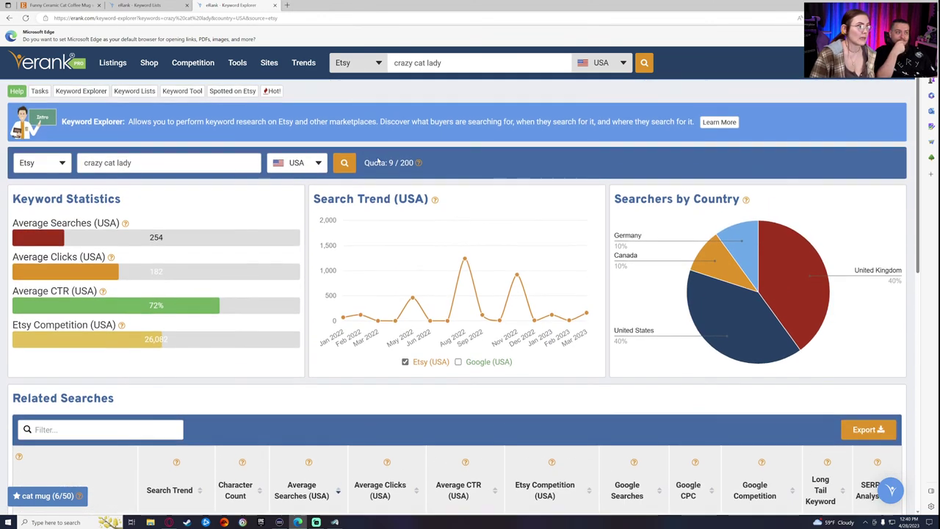
{"action": "left_click_drag", "start_coordinate": [442, 62], "coordinate": [259, 63]}
{"action": "type", "text": "fur baby"}
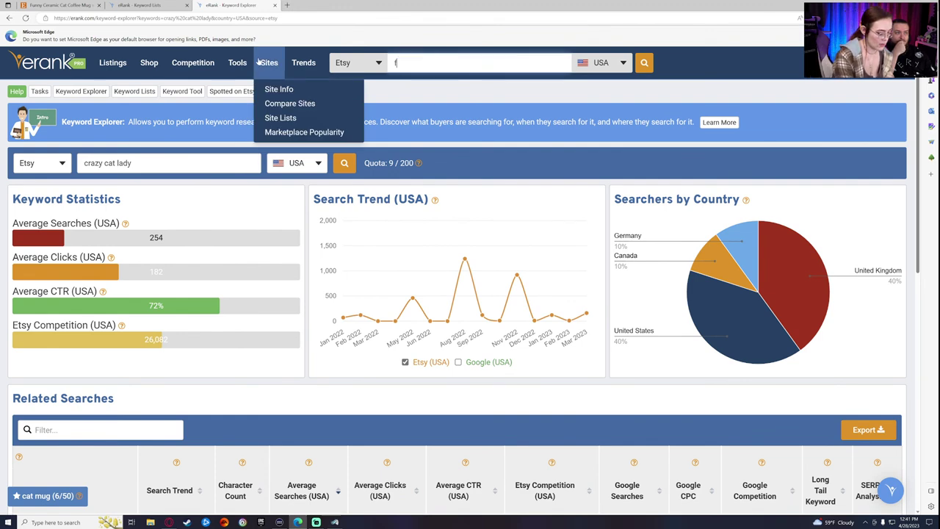
{"action": "key", "text": "Return"}
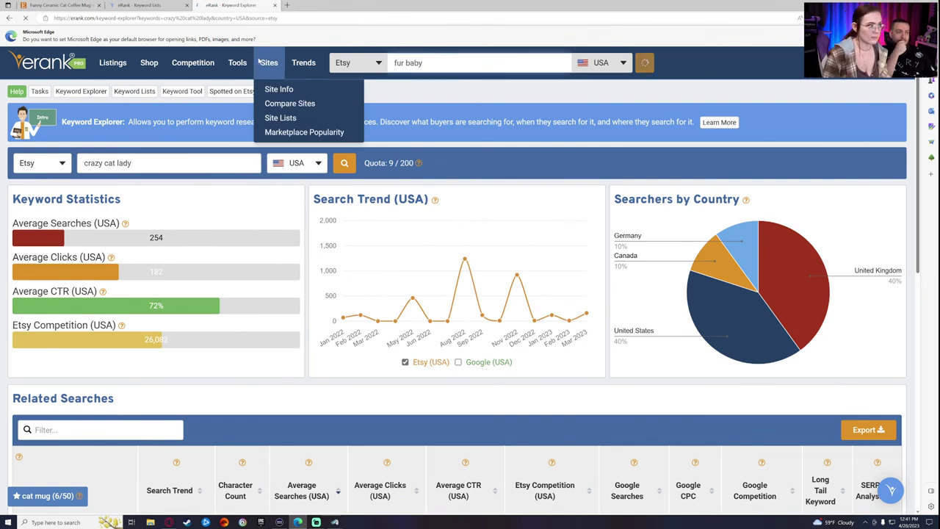
{"action": "left_click", "coordinate": [143, 5]}
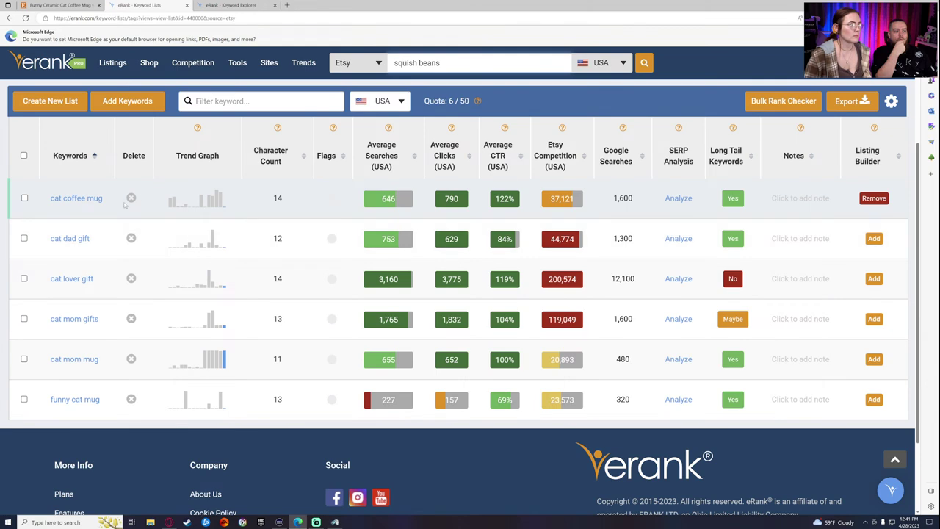
{"action": "left_click", "coordinate": [247, 5]}
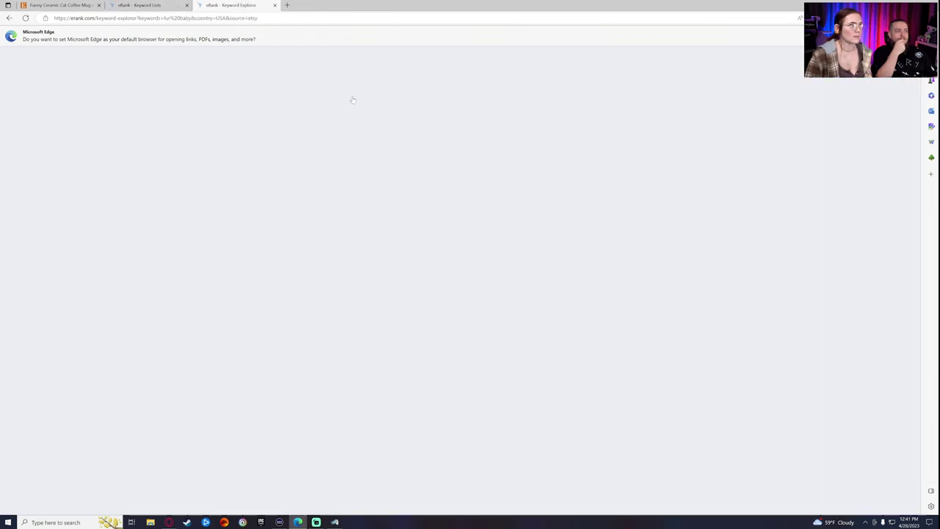
{"action": "scroll", "coordinate": [297, 339], "scroll_direction": "down", "scroll_amount": 1}
{"action": "scroll", "coordinate": [297, 339], "scroll_direction": "down", "scroll_amount": 3}
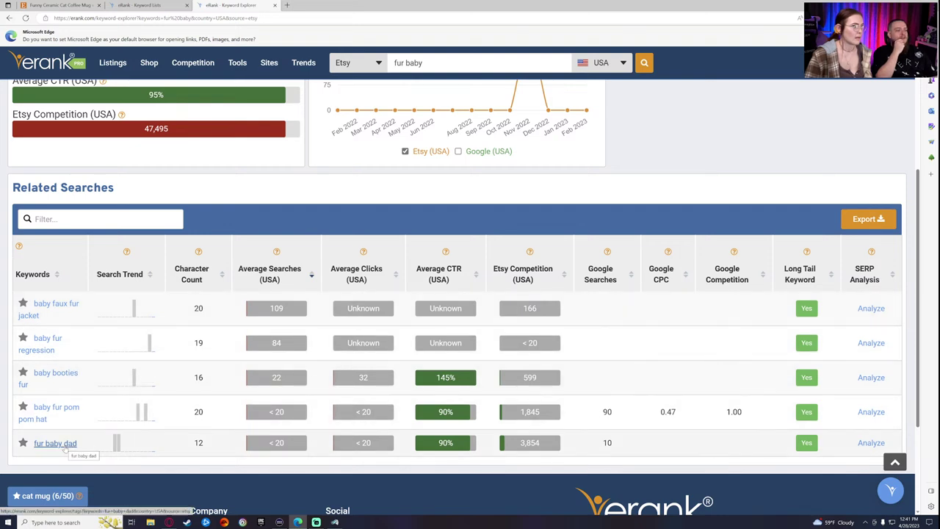
{"action": "mouse_move", "coordinate": [116, 453]}
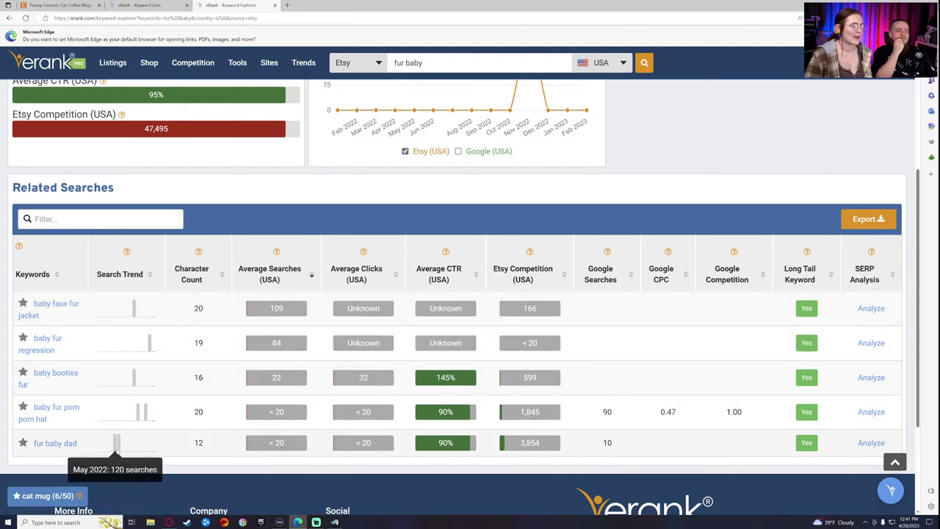
{"action": "scroll", "coordinate": [116, 453], "scroll_direction": "up", "scroll_amount": 4}
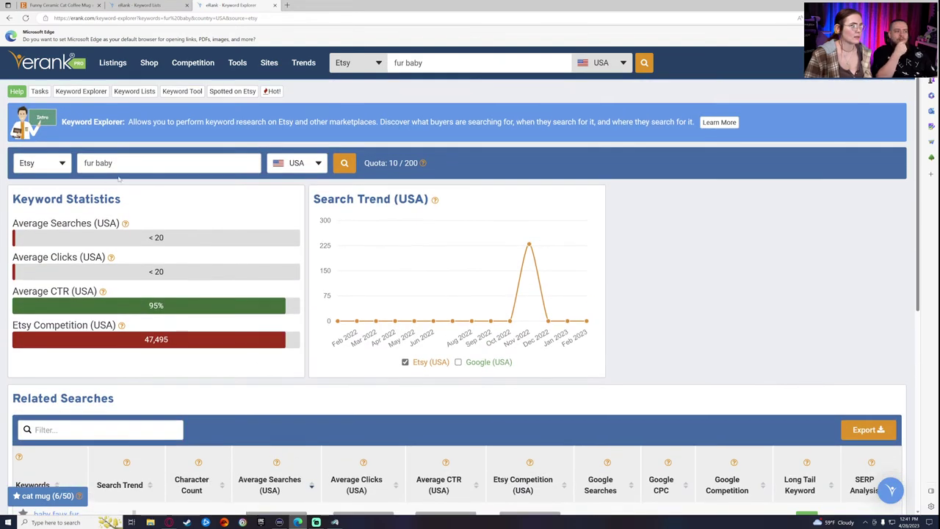
Look up the one-word keyword "furbaby" on Etsy and review its statistics and search trend.
{"action": "left_click", "coordinate": [404, 62]}
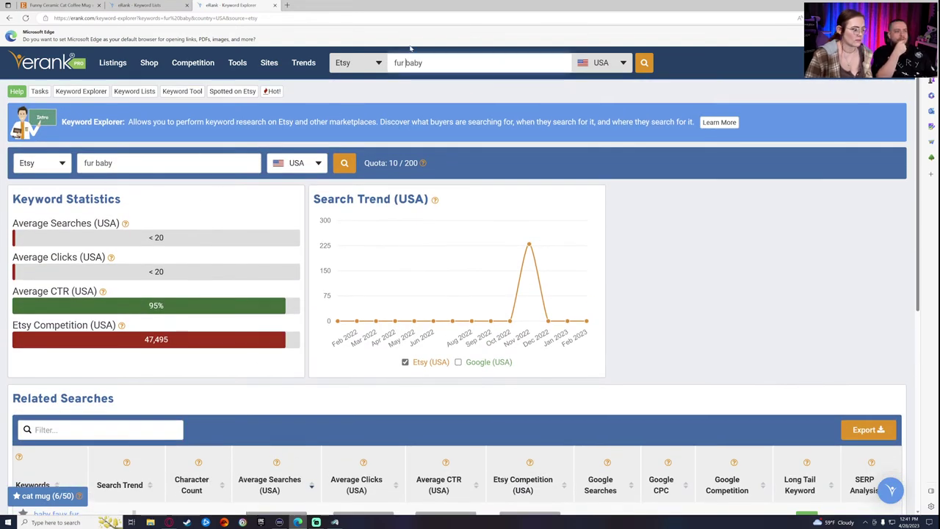
{"action": "key", "text": "BackSpace"}
{"action": "key", "text": "Return"}
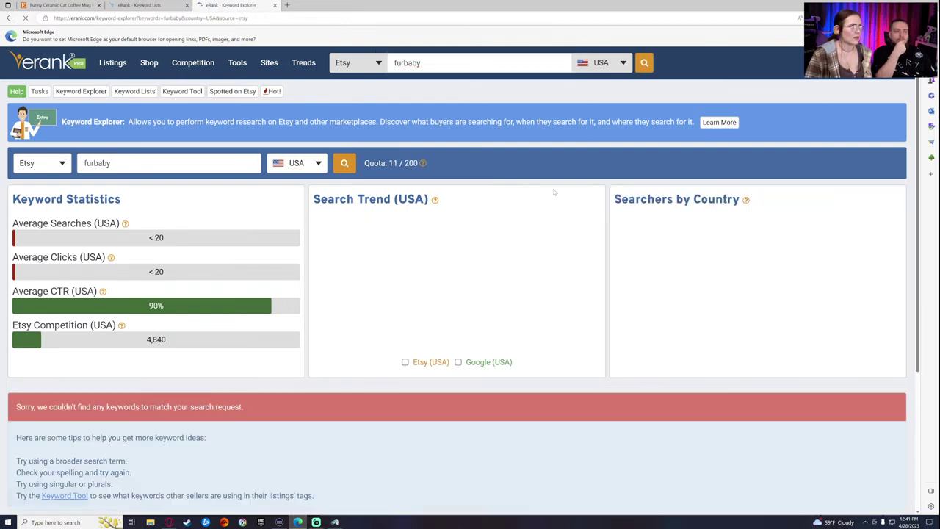
{"action": "mouse_move", "coordinate": [342, 314]}
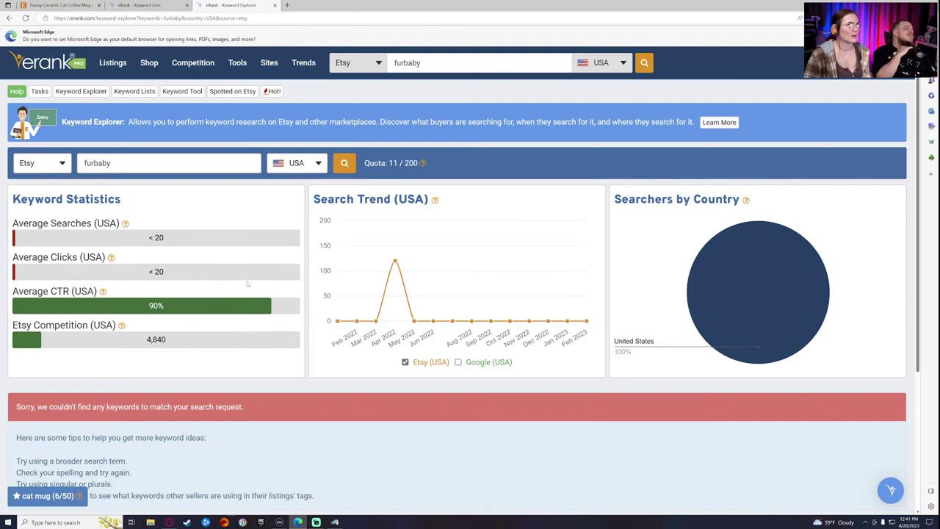
Run the pending Etsy lookup of "squish beans" on the other eRank page and review its related searches.
{"action": "key", "text": "ctrl+shift+Tab"}
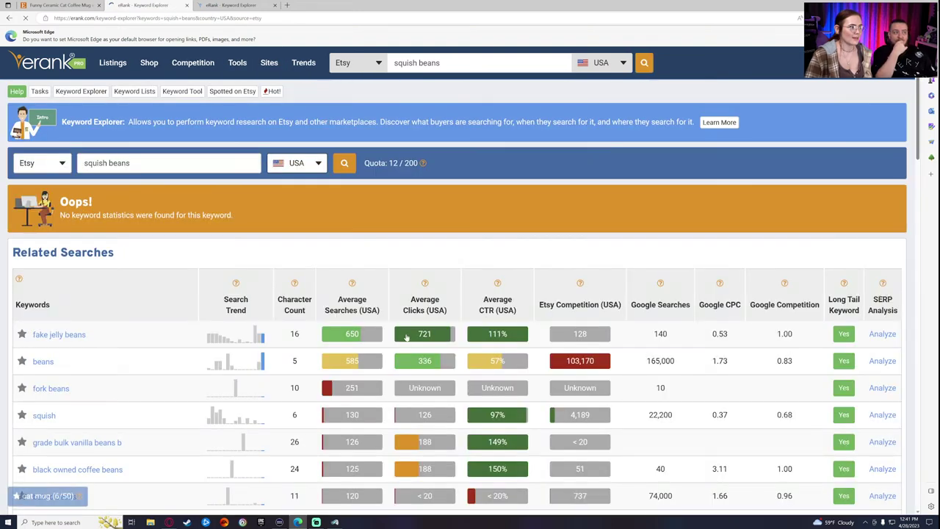
{"action": "scroll", "coordinate": [117, 379], "scroll_direction": "down", "scroll_amount": 2}
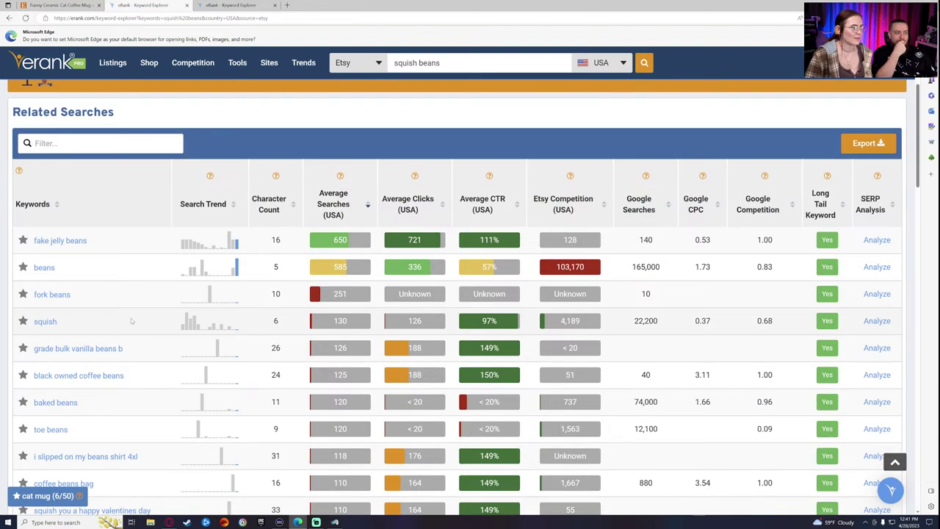
{"action": "scroll", "coordinate": [120, 355], "scroll_direction": "down", "scroll_amount": 3}
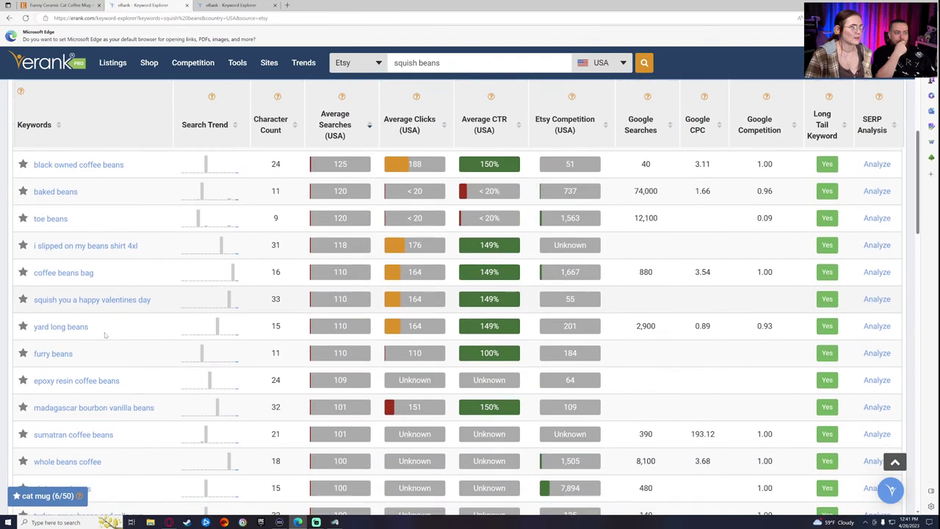
{"action": "scroll", "coordinate": [105, 335], "scroll_direction": "up", "scroll_amount": 5}
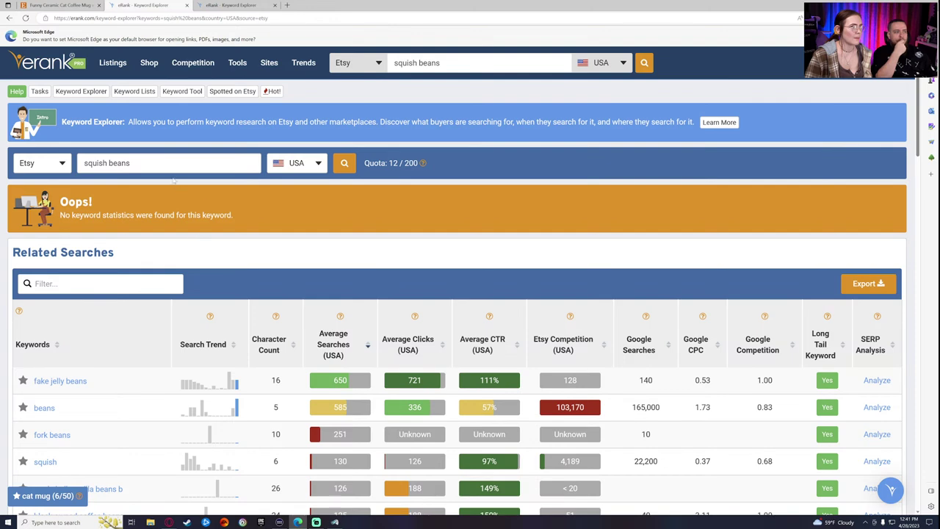
Switch to the Etsy listing and add the tag "squish beans".
{"action": "left_click", "coordinate": [59, 5]}
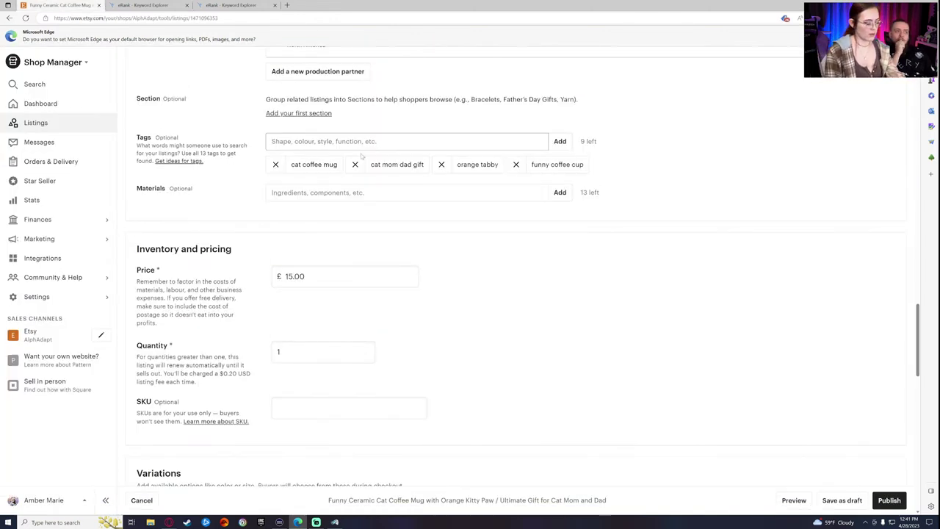
{"action": "type", "text": "squish beans"}
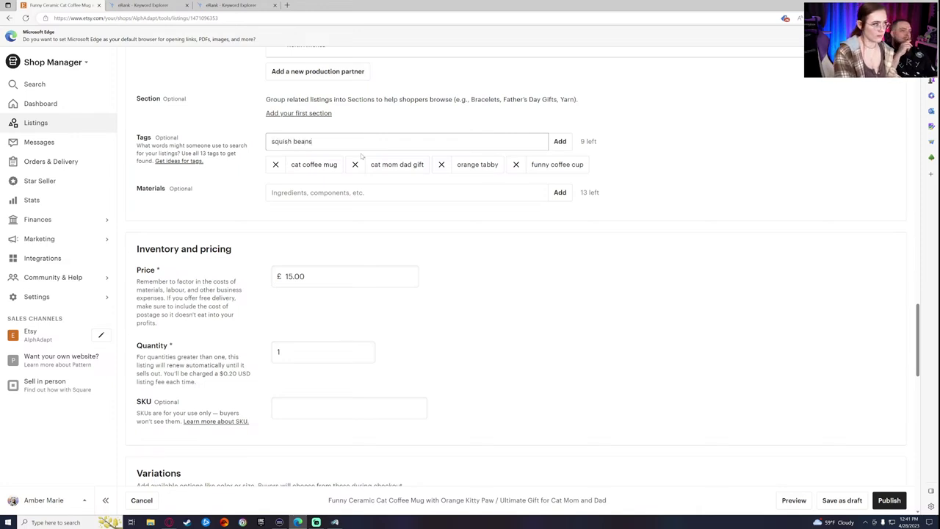
{"action": "key", "text": "Return"}
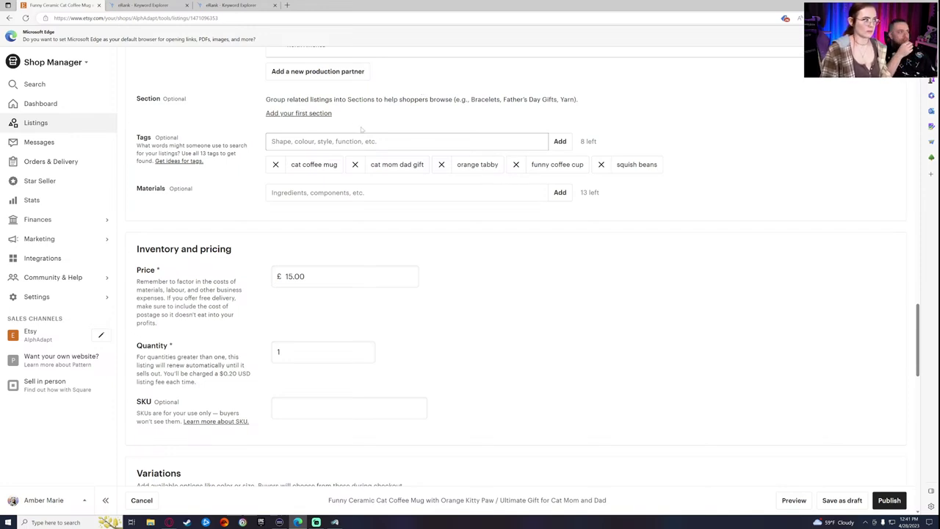
Return to eRank and open the full "cat mug" keyword list to review the saved keywords' statistics.
{"action": "key", "text": "ctrl+Tab"}
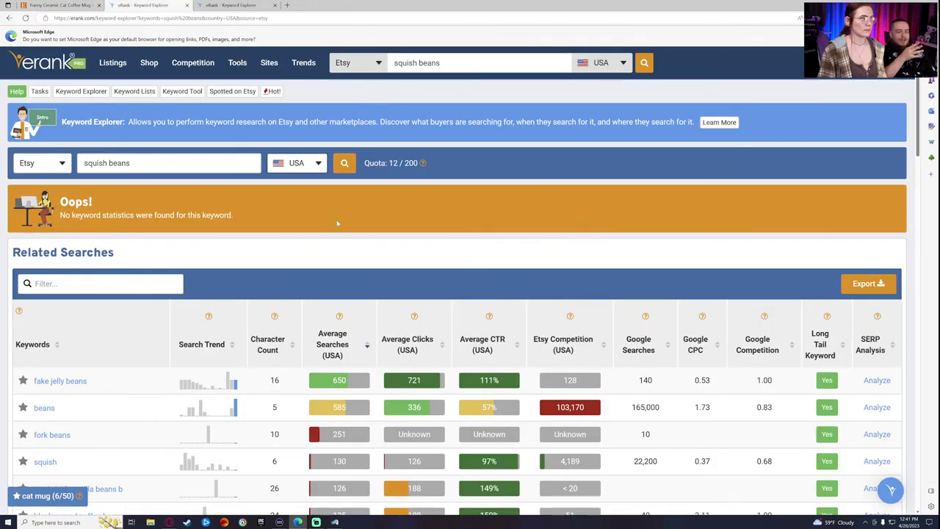
{"action": "scroll", "coordinate": [337, 223], "scroll_direction": "down", "scroll_amount": 1}
{"action": "scroll", "coordinate": [337, 224], "scroll_direction": "up", "scroll_amount": 1}
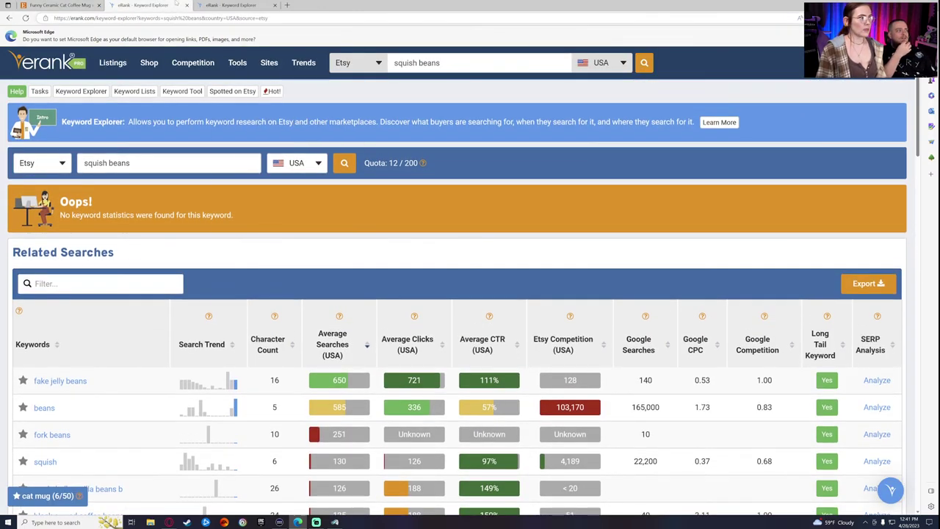
{"action": "left_click", "coordinate": [232, 6]}
{"action": "left_click", "coordinate": [147, 5]}
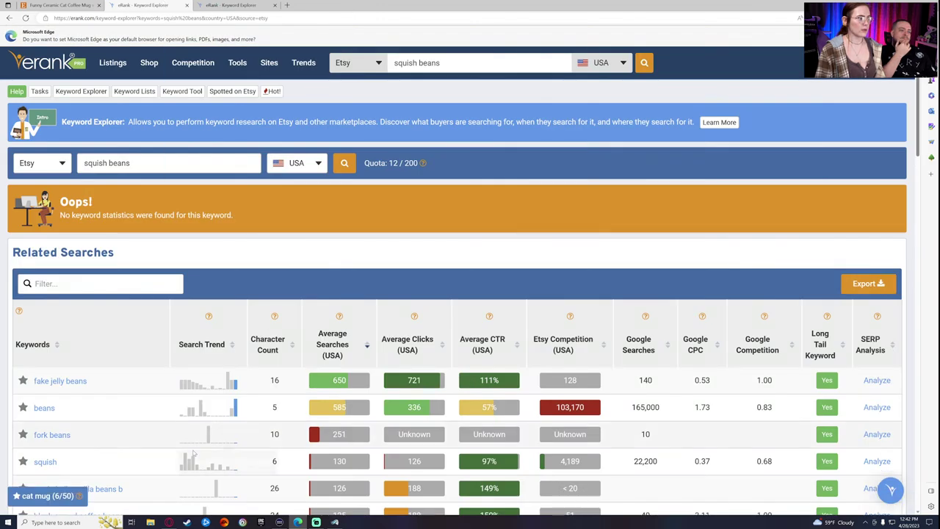
{"action": "left_click", "coordinate": [47, 496]}
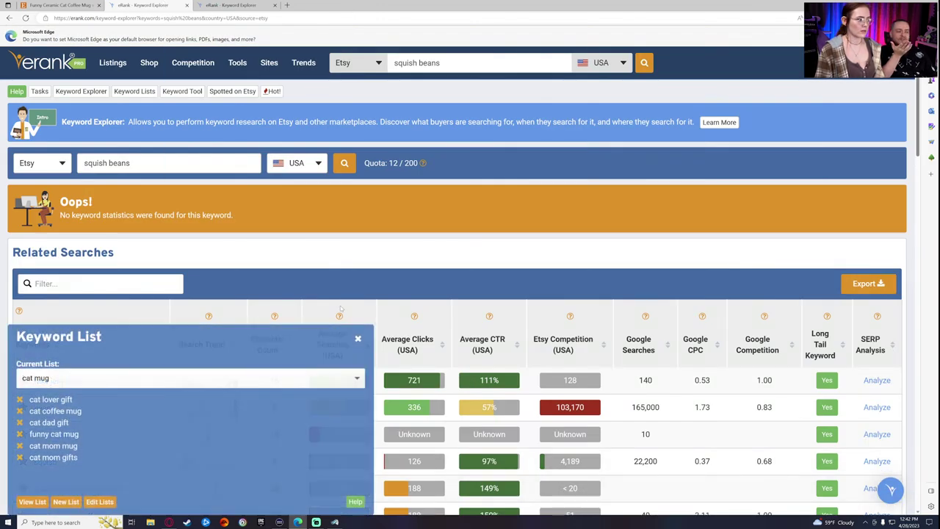
{"action": "left_click", "coordinate": [33, 502]}
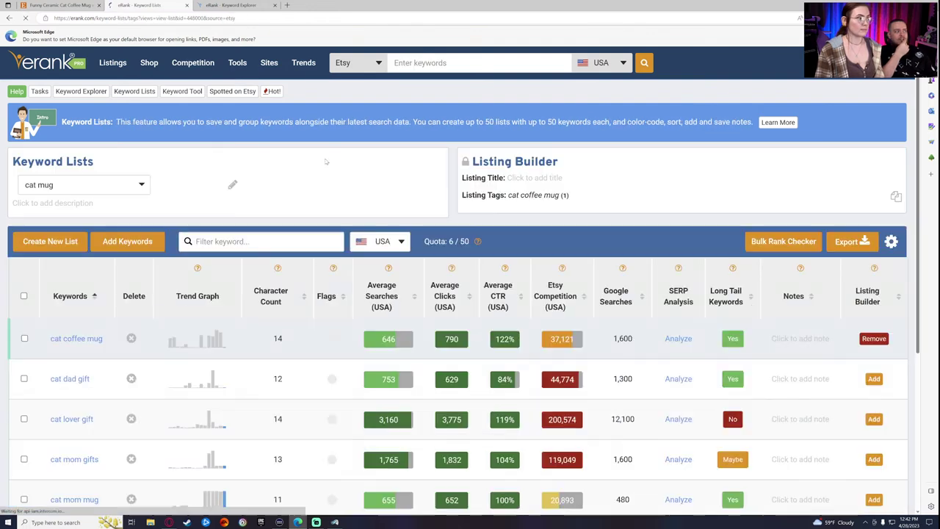
{"action": "scroll", "coordinate": [186, 300], "scroll_direction": "down", "scroll_amount": 2}
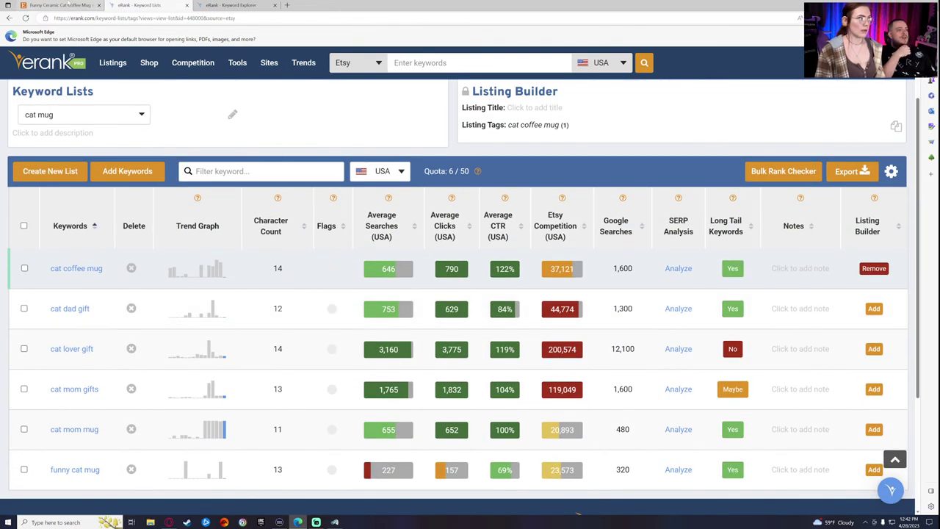
{"action": "mouse_move", "coordinate": [194, 62]}
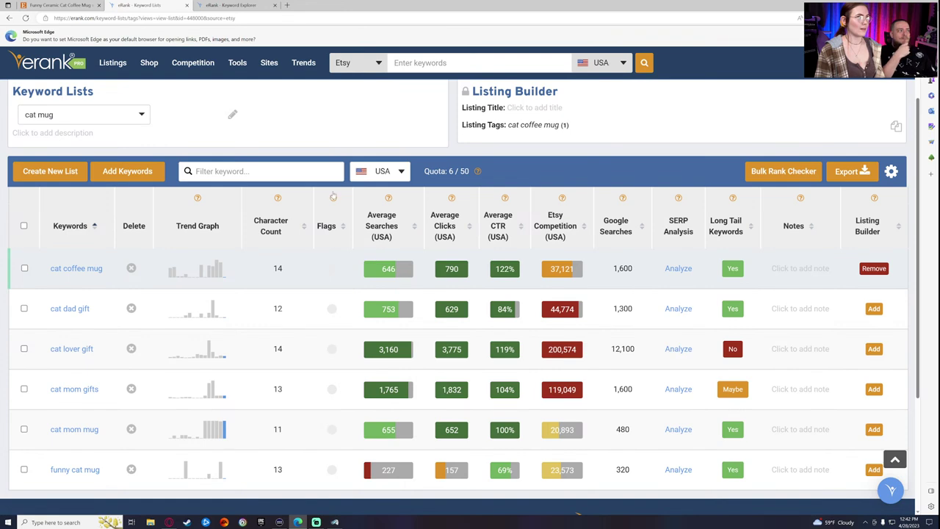
{"action": "scroll", "coordinate": [316, 276], "scroll_direction": "down", "scroll_amount": 1}
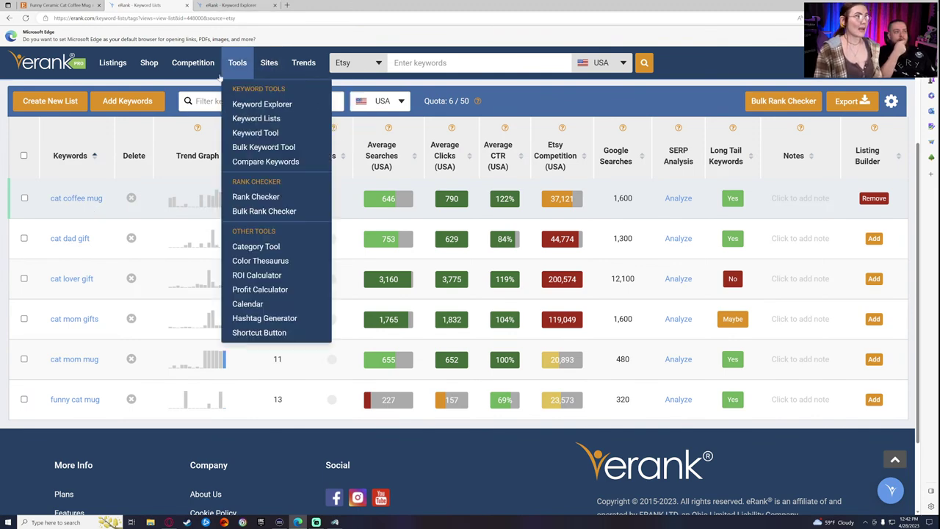
Look up "toe beans" on Etsy and review its keyword statistics and related searches.
{"action": "left_click", "coordinate": [411, 62]}
{"action": "type", "text": "toe "}
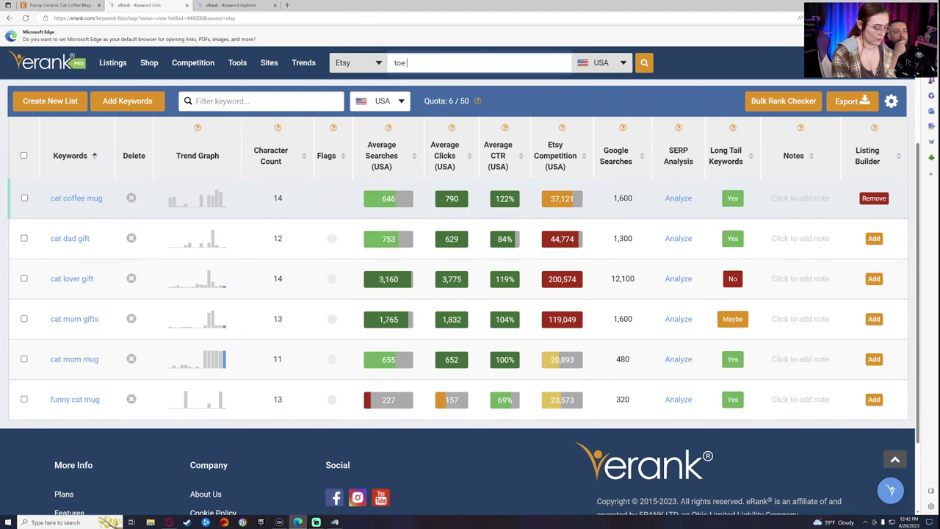
{"action": "type", "text": "beans"}
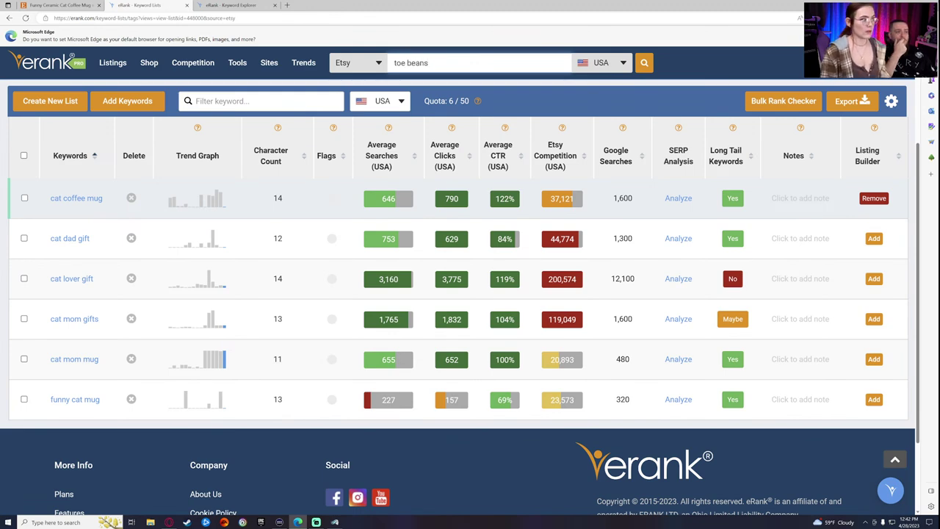
{"action": "left_click", "coordinate": [644, 64]}
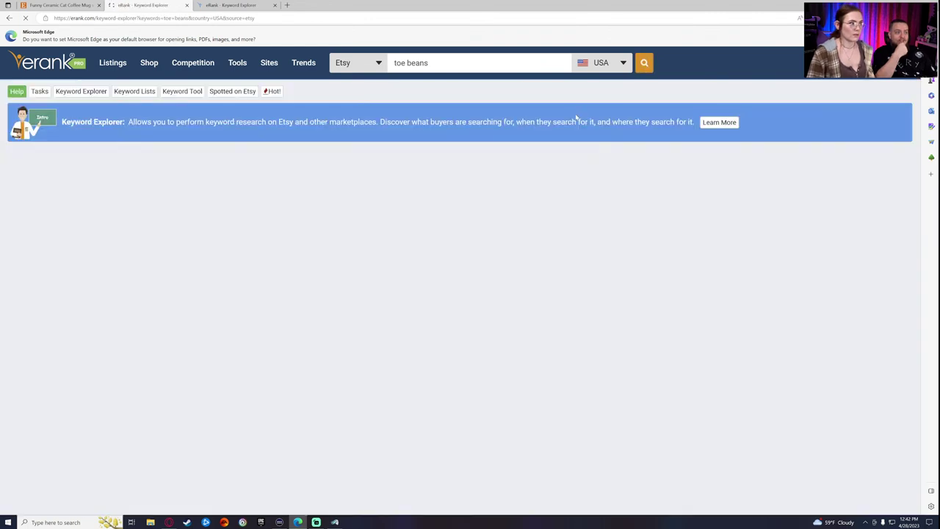
{"action": "scroll", "coordinate": [136, 441], "scroll_direction": "down", "scroll_amount": 3}
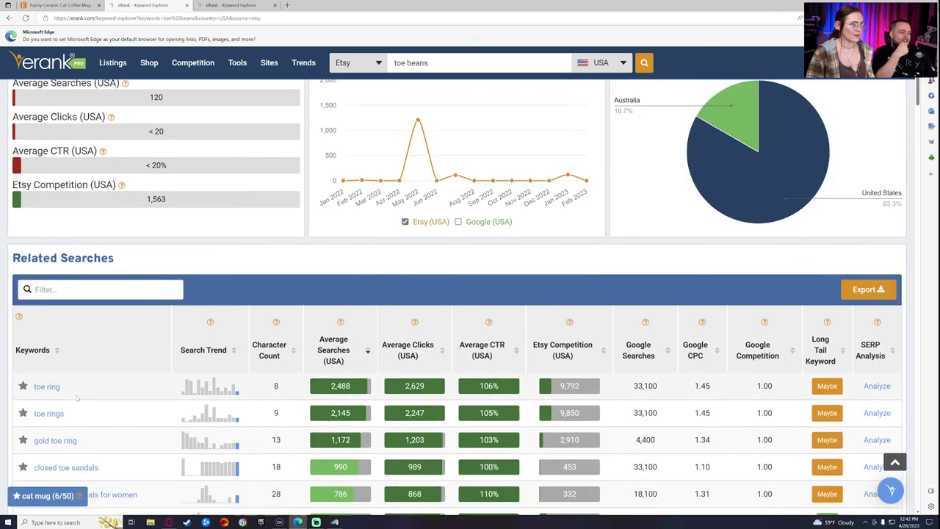
{"action": "scroll", "coordinate": [136, 440], "scroll_direction": "down", "scroll_amount": 3}
{"action": "scroll", "coordinate": [125, 380], "scroll_direction": "down", "scroll_amount": 2}
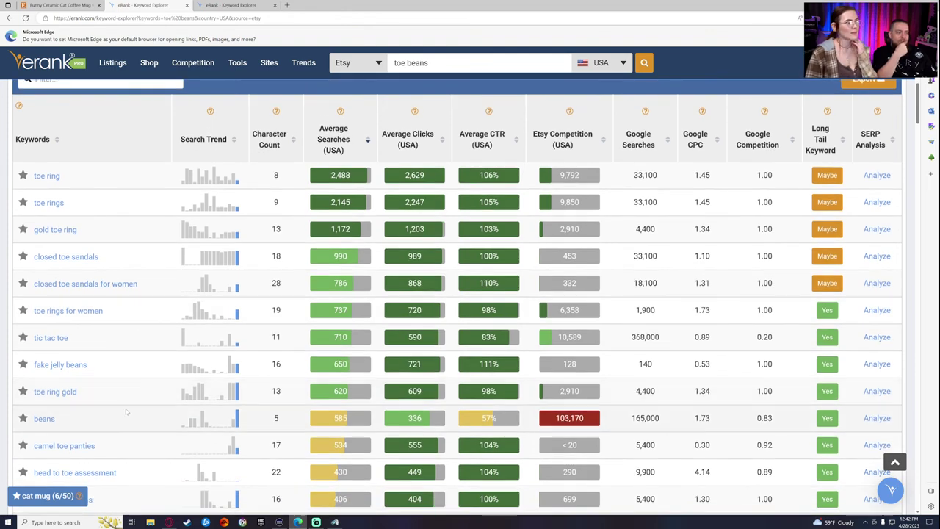
{"action": "scroll", "coordinate": [125, 408], "scroll_direction": "up", "scroll_amount": 5}
Switch to the Etsy listing and add the tag "toe beans".
{"action": "left_click", "coordinate": [59, 5]}
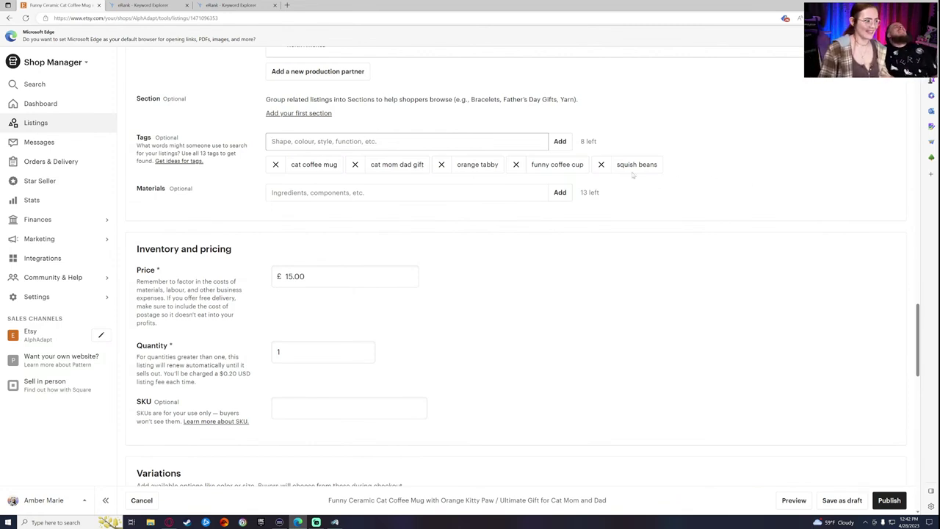
{"action": "type", "text": "toe"}
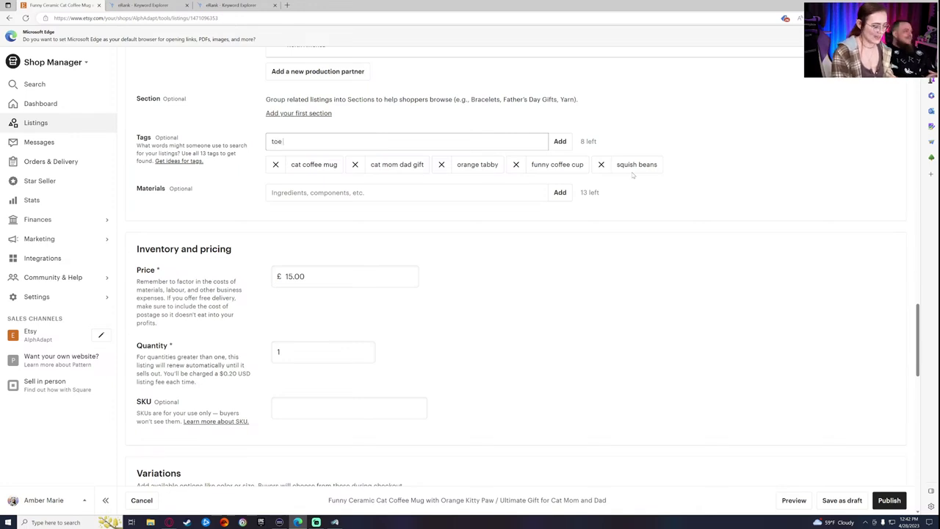
{"action": "type", "text": " beans"}
{"action": "key", "text": "Return"}
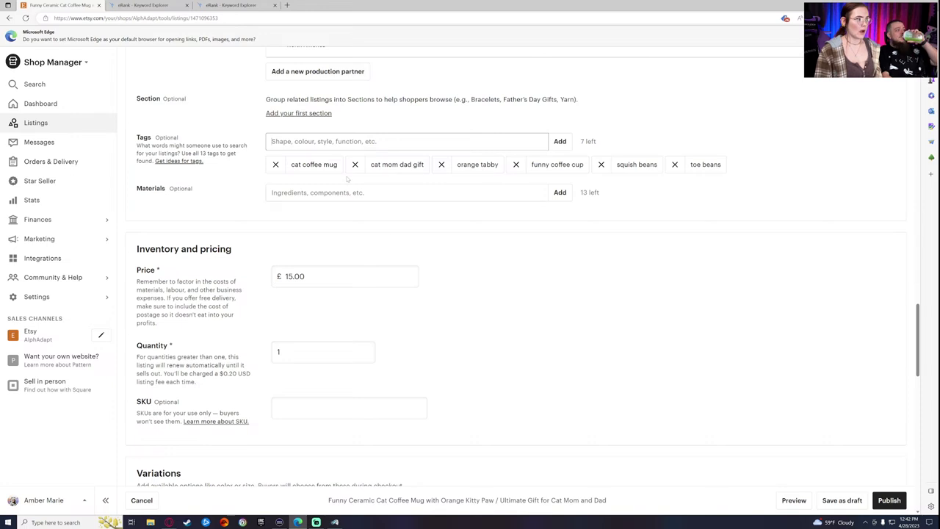
Return to eRank, look up "coffee bar" on Etsy and review its related searches.
{"action": "key", "text": "ctrl+Tab"}
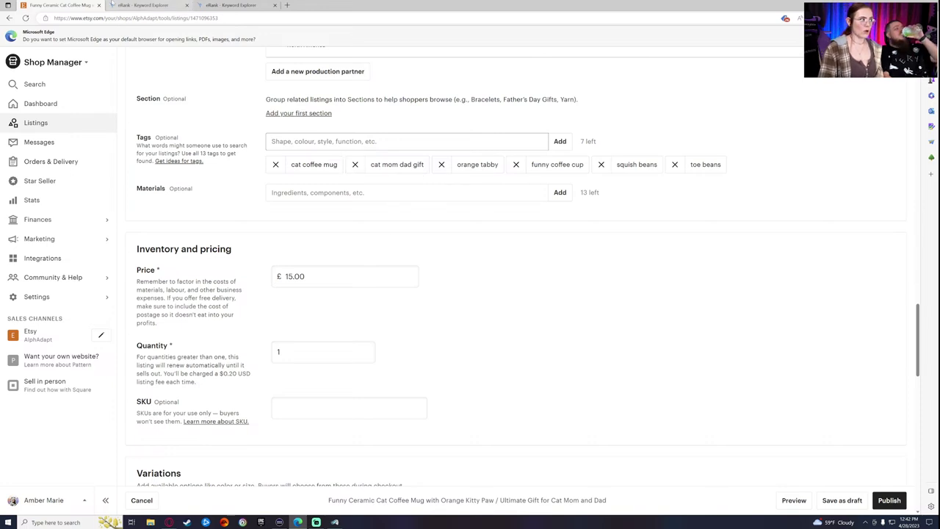
{"action": "key", "text": "ctrl+a"}
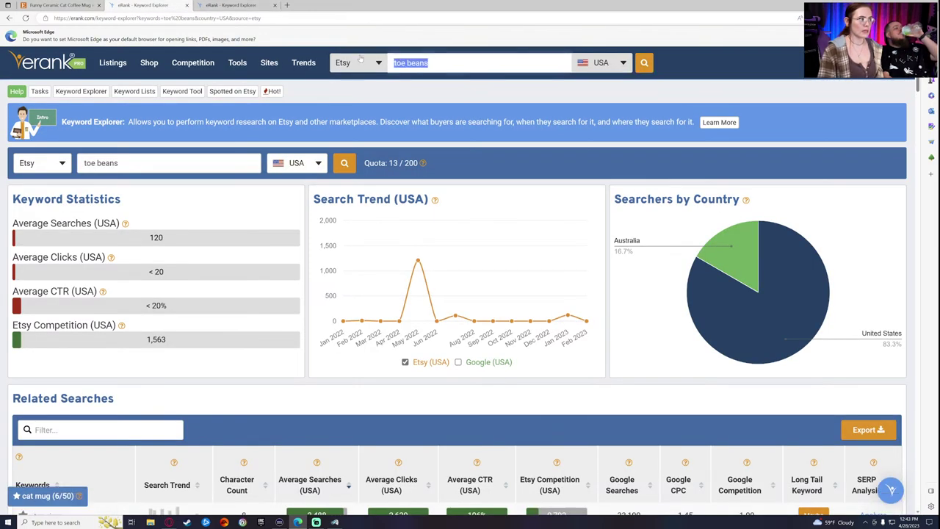
{"action": "type", "text": "cog"}
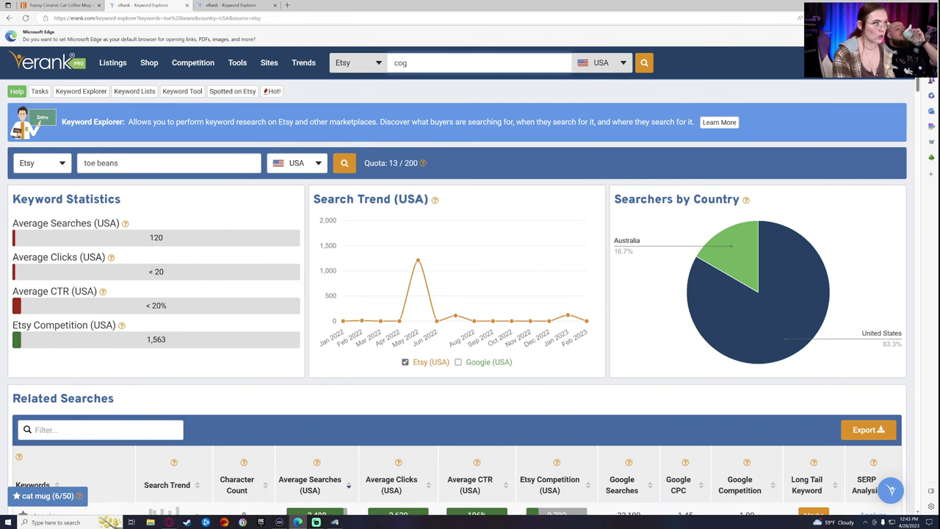
{"action": "type", "text": "fee bar"}
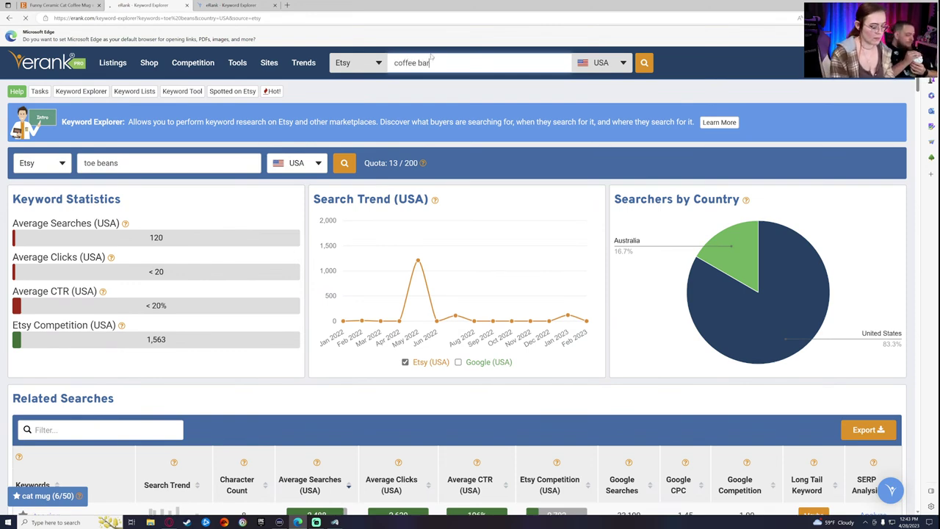
{"action": "key", "text": "Return"}
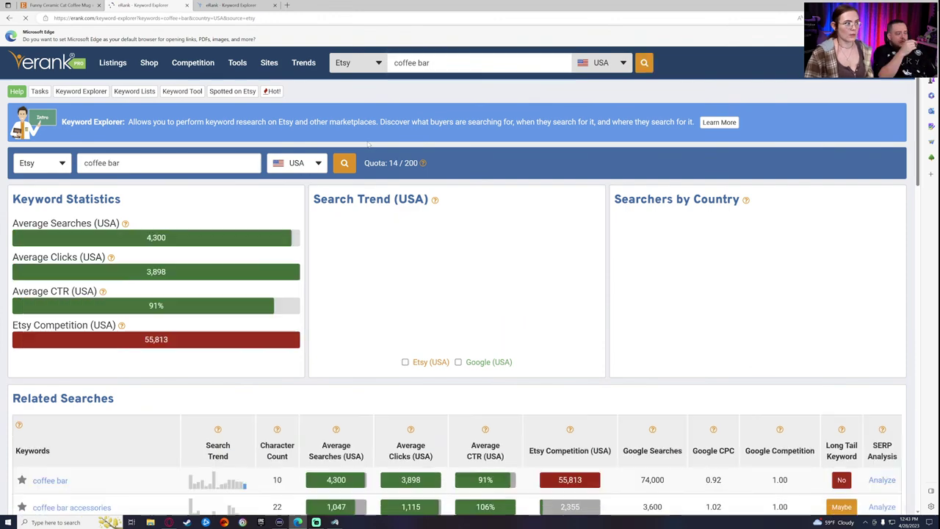
{"action": "scroll", "coordinate": [195, 276], "scroll_direction": "down", "scroll_amount": 4}
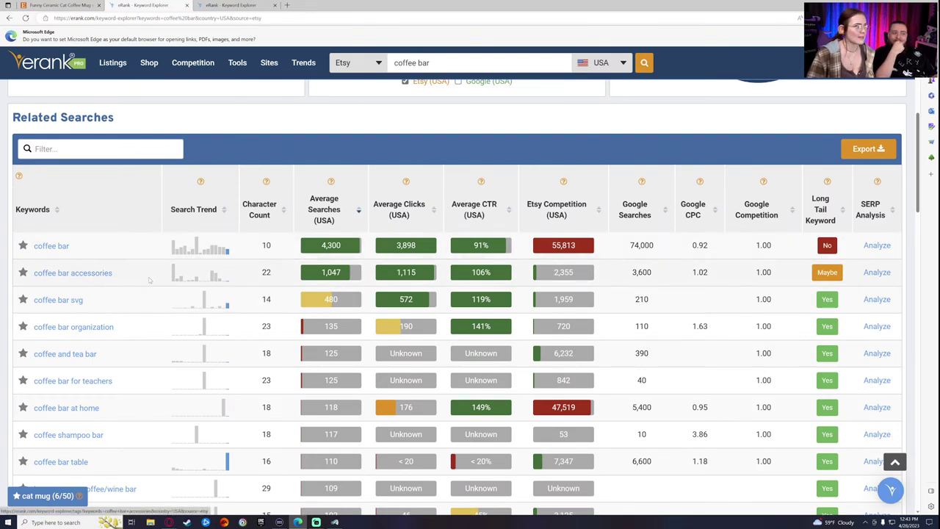
{"action": "scroll", "coordinate": [149, 279], "scroll_direction": "down", "scroll_amount": 1}
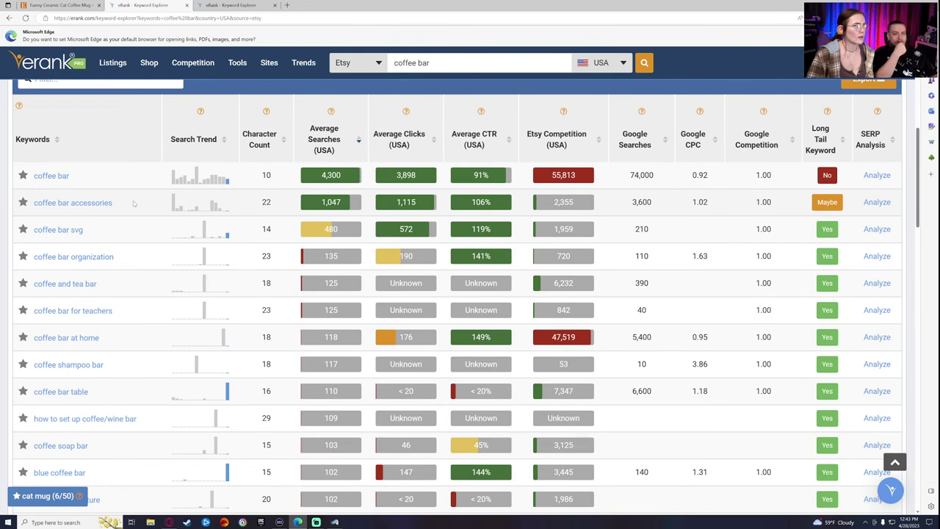
Switch to the Etsy listing and add the tag "coffee bar".
{"action": "left_click_drag", "start_coordinate": [114, 207], "coordinate": [33, 206]}
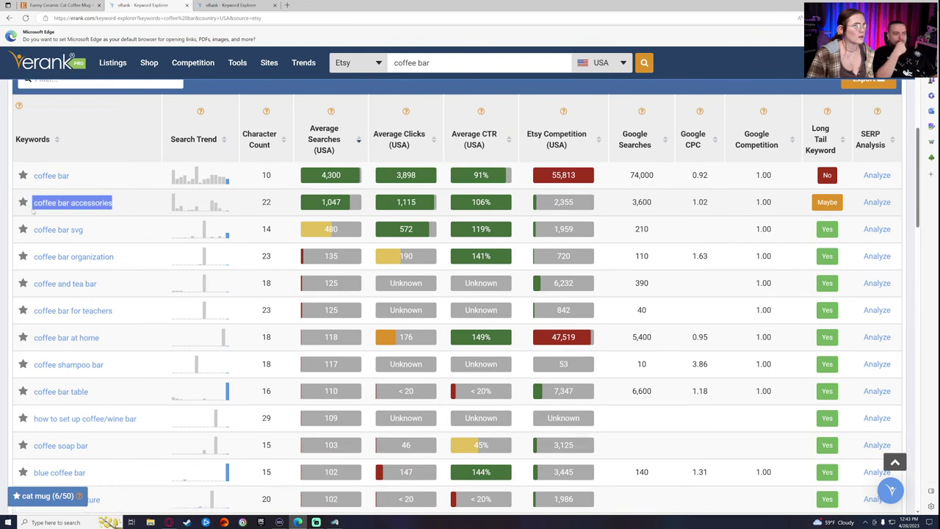
{"action": "right_click", "coordinate": [52, 207]}
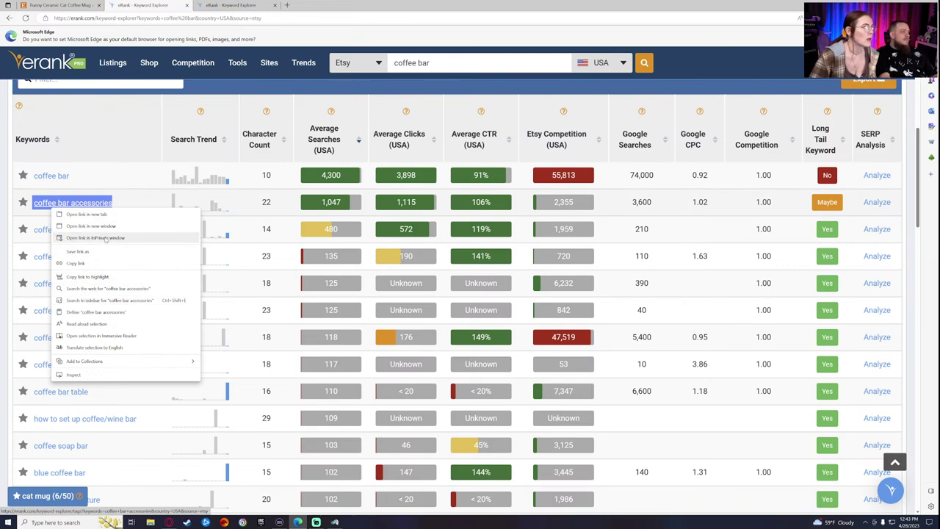
{"action": "left_click", "coordinate": [93, 156]}
{"action": "left_click", "coordinate": [78, 6]}
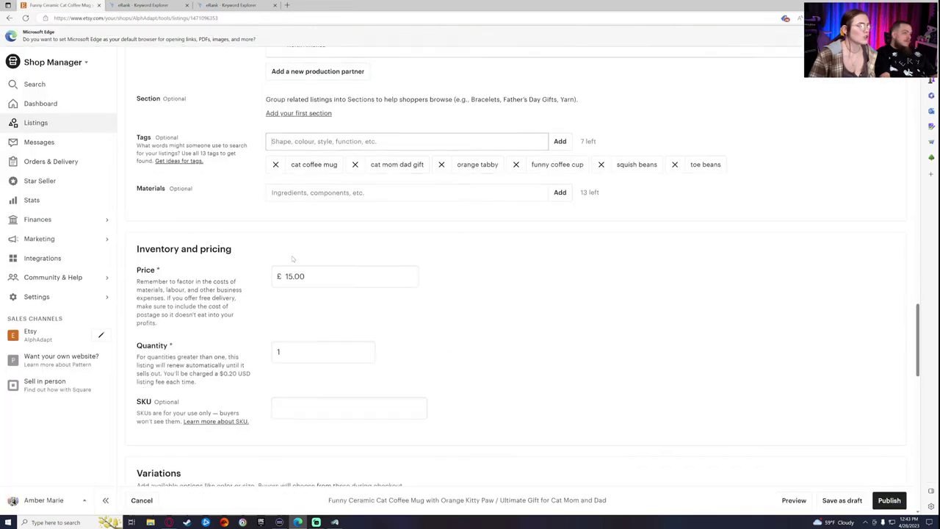
{"action": "type", "text": "coffee basr"}
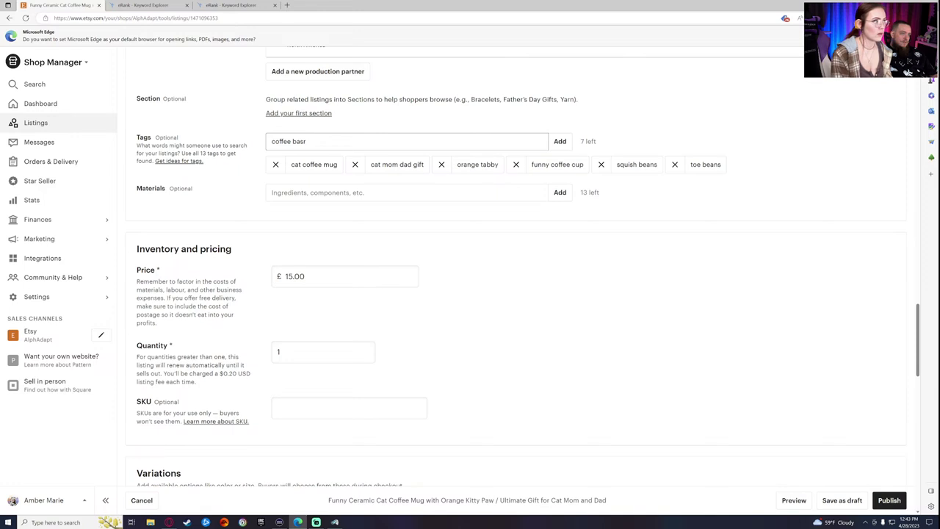
{"action": "key", "text": "Return"}
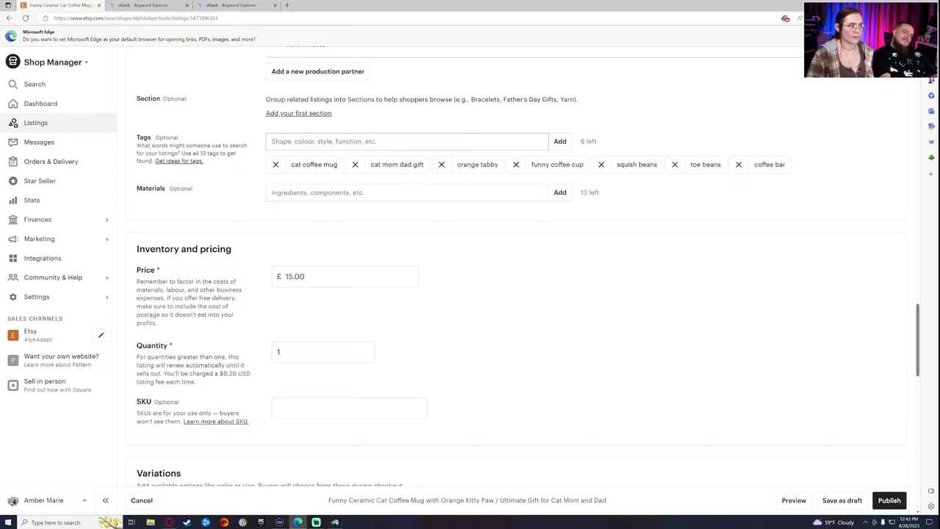
Return to eRank, look up "9 oz mug" on Etsy and review its keyword statistics and related searches.
{"action": "left_click", "coordinate": [174, 6]}
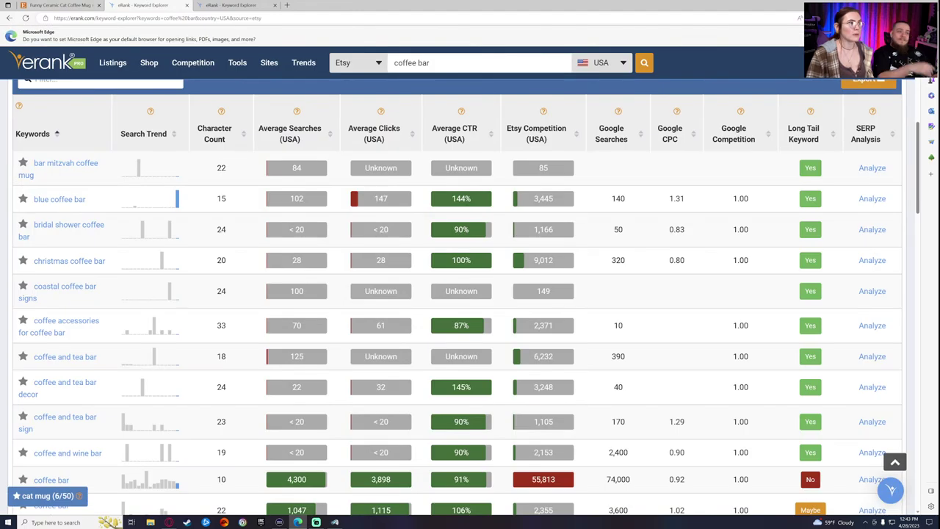
{"action": "triple_click", "coordinate": [534, 68]}
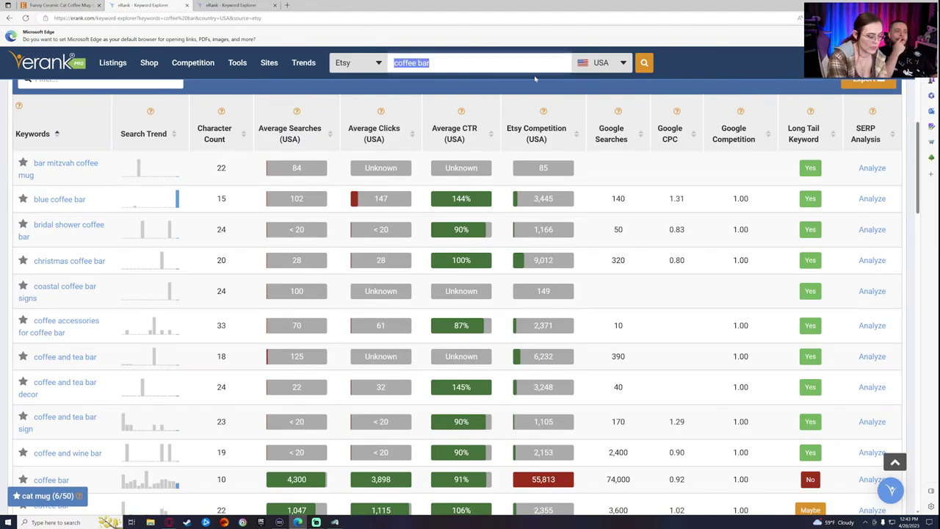
{"action": "type", "text": "9 oz m"}
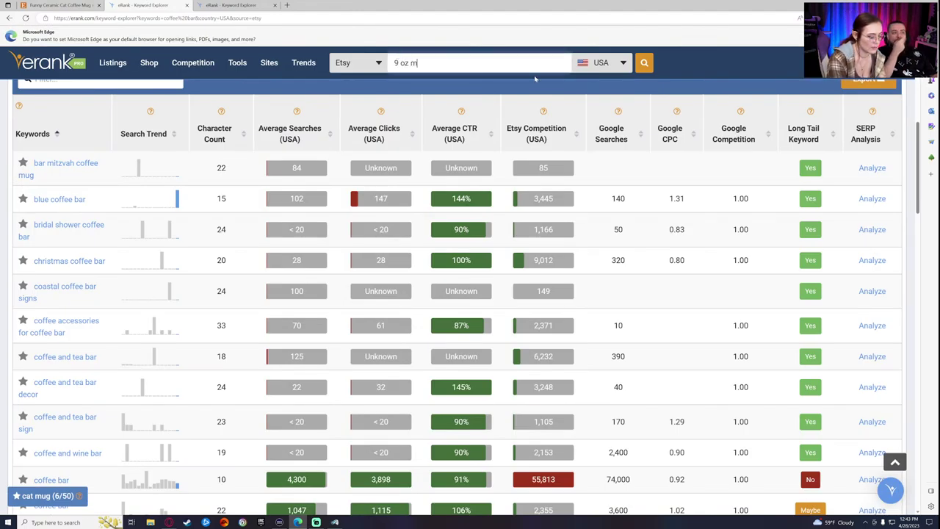
{"action": "type", "text": "ug"}
{"action": "key", "text": "Return"}
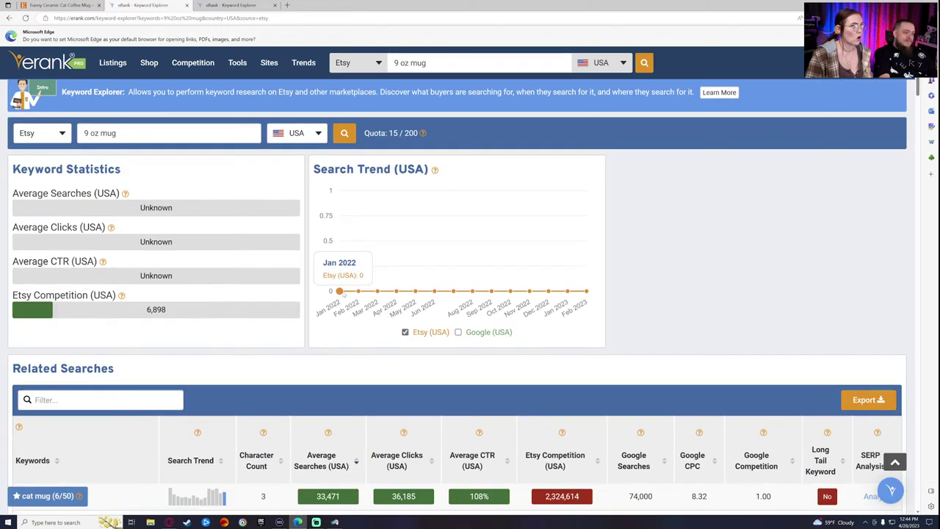
{"action": "scroll", "coordinate": [174, 357], "scroll_direction": "down", "scroll_amount": 4}
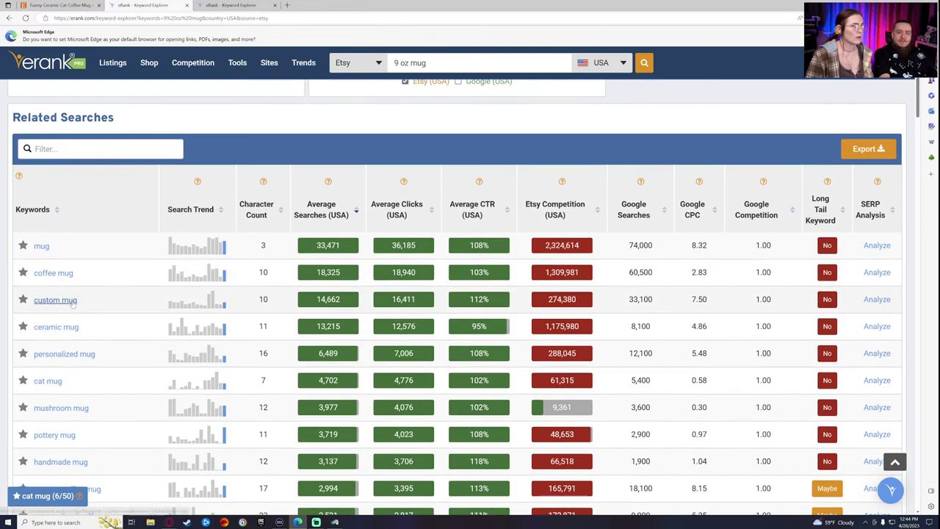
{"action": "scroll", "coordinate": [81, 302], "scroll_direction": "down", "scroll_amount": 1}
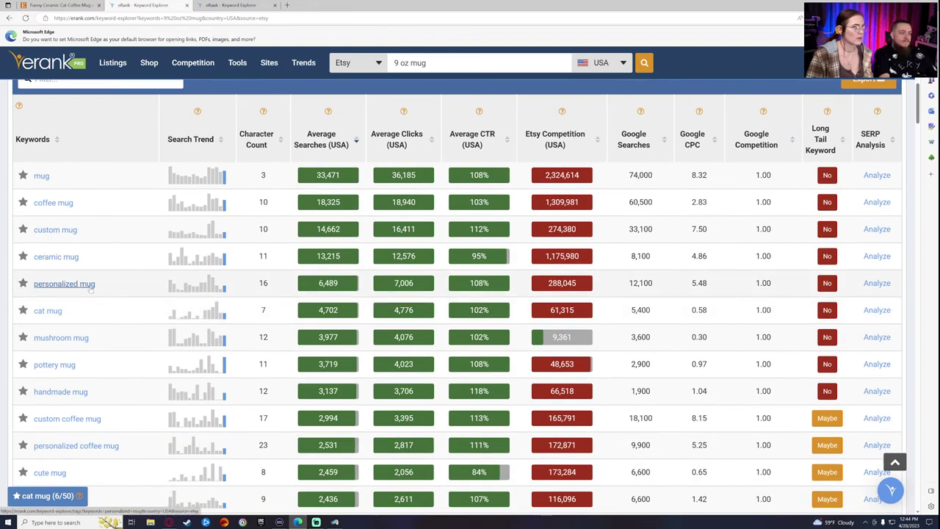
{"action": "scroll", "coordinate": [74, 288], "scroll_direction": "down", "scroll_amount": 1}
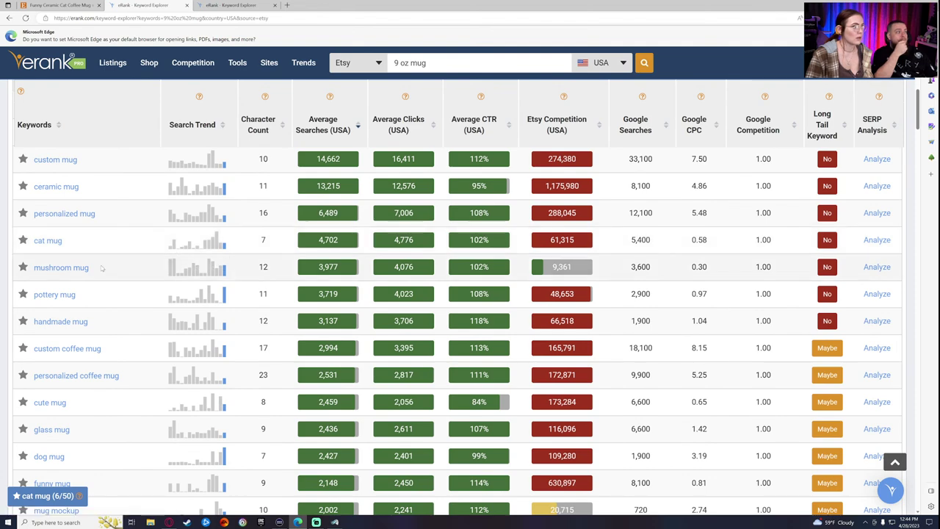
{"action": "scroll", "coordinate": [101, 264], "scroll_direction": "down", "scroll_amount": 1}
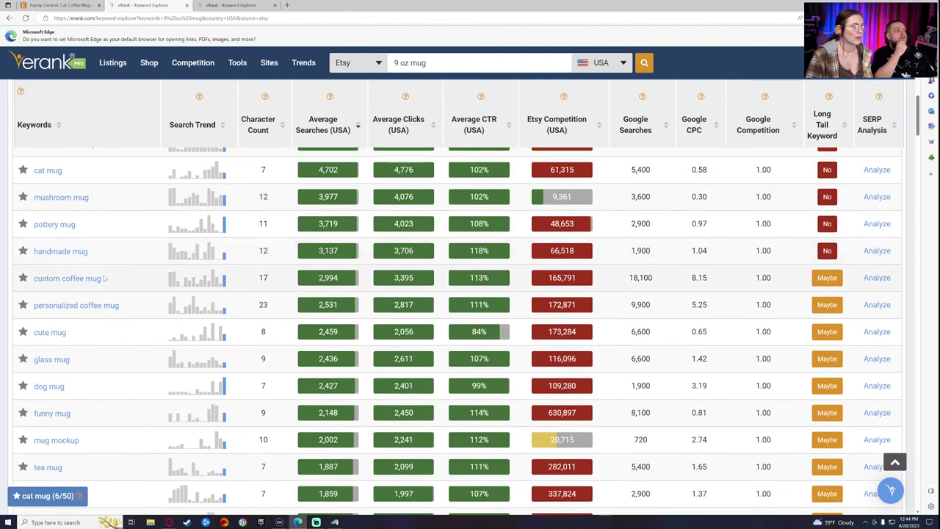
{"action": "scroll", "coordinate": [119, 280], "scroll_direction": "down", "scroll_amount": 1}
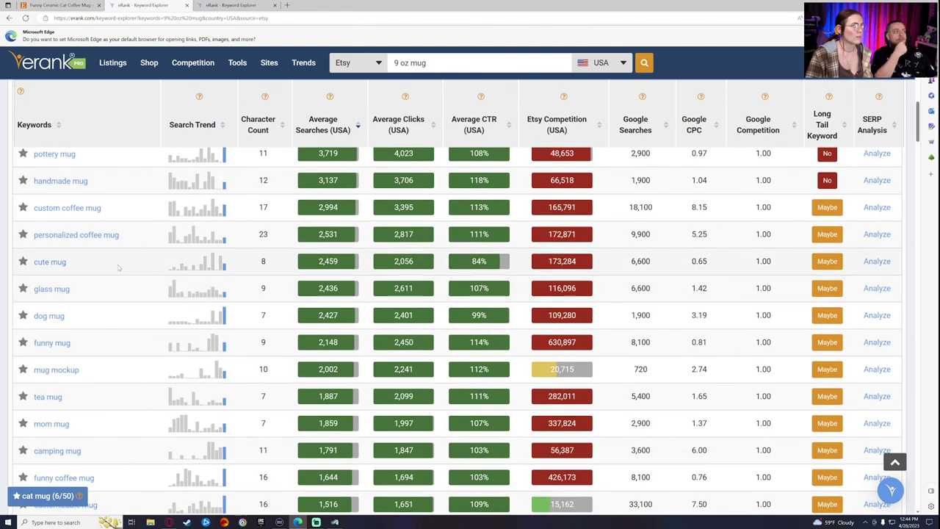
{"action": "scroll", "coordinate": [125, 264], "scroll_direction": "down", "scroll_amount": 1}
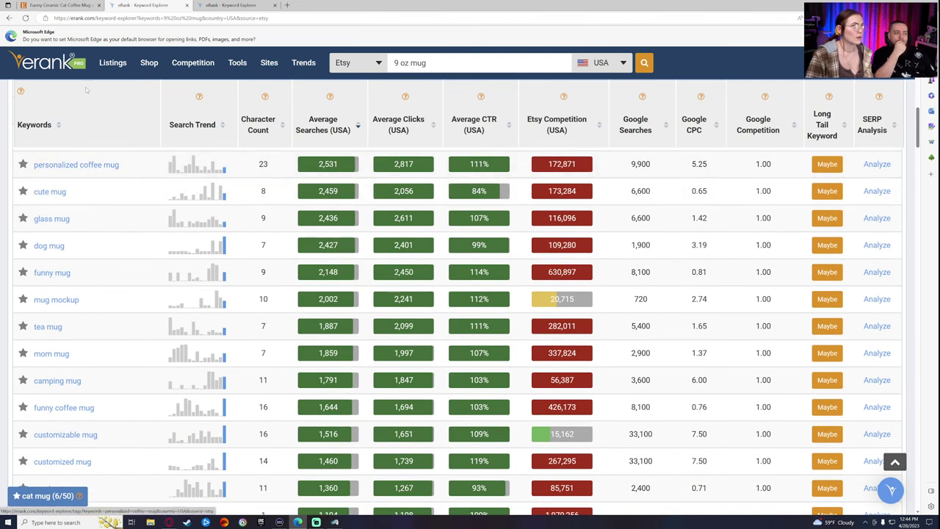
Switch to the Etsy listing and add the tag "cute mug".
{"action": "left_click", "coordinate": [66, 5]}
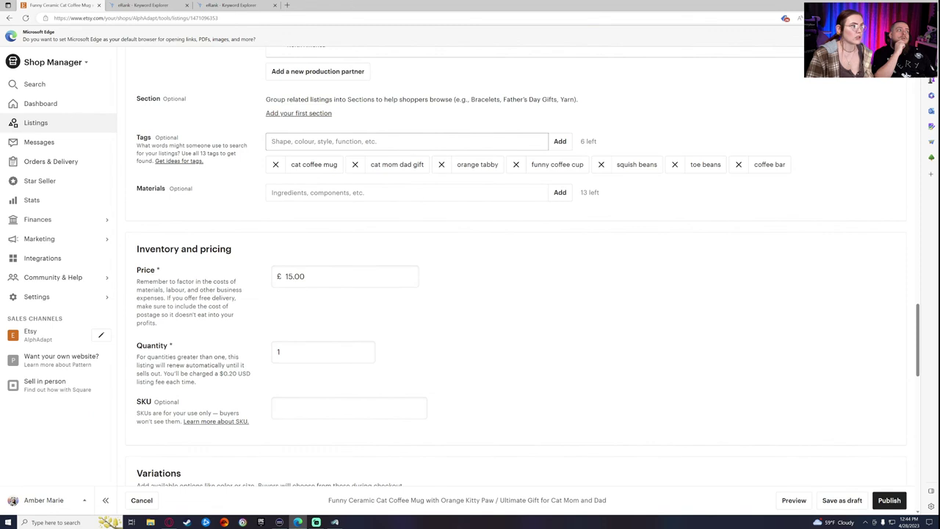
{"action": "type", "text": "cute mug"}
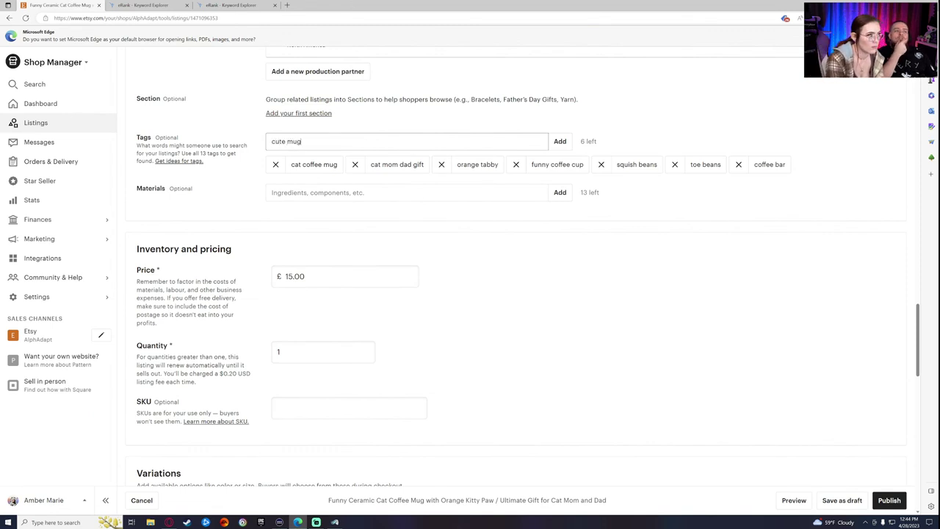
{"action": "key", "text": "Return"}
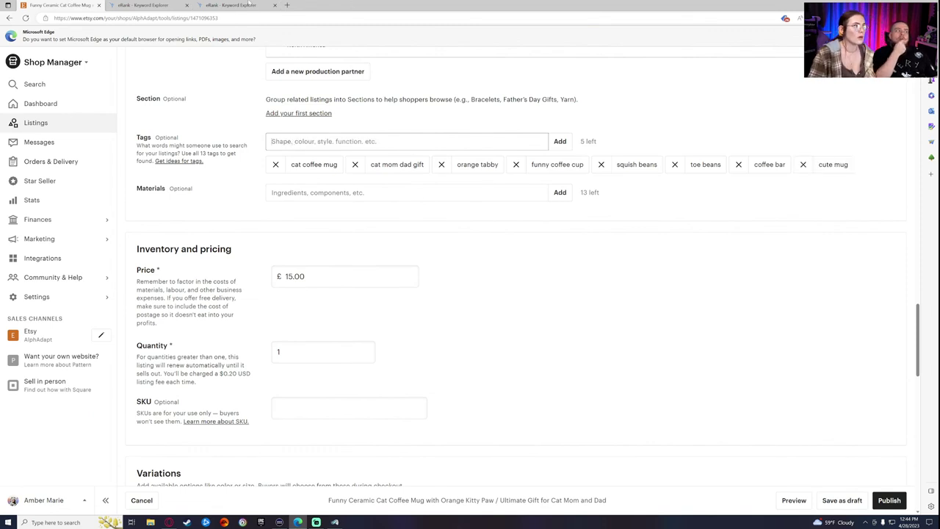
Switch to the other eRank page, look up "tea mug" on Etsy and review its related searches.
{"action": "left_click", "coordinate": [230, 5]}
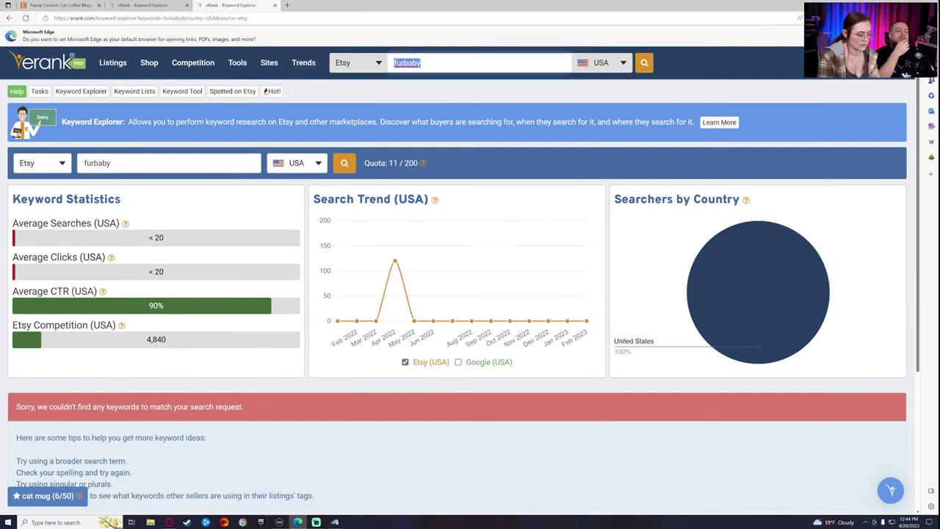
{"action": "type", "text": "jank"}
{"action": "key", "text": "BackSpace"}
{"action": "key", "text": "BackSpace"}
{"action": "key", "text": "BackSpace"}
{"action": "key", "text": "BackSpace"}
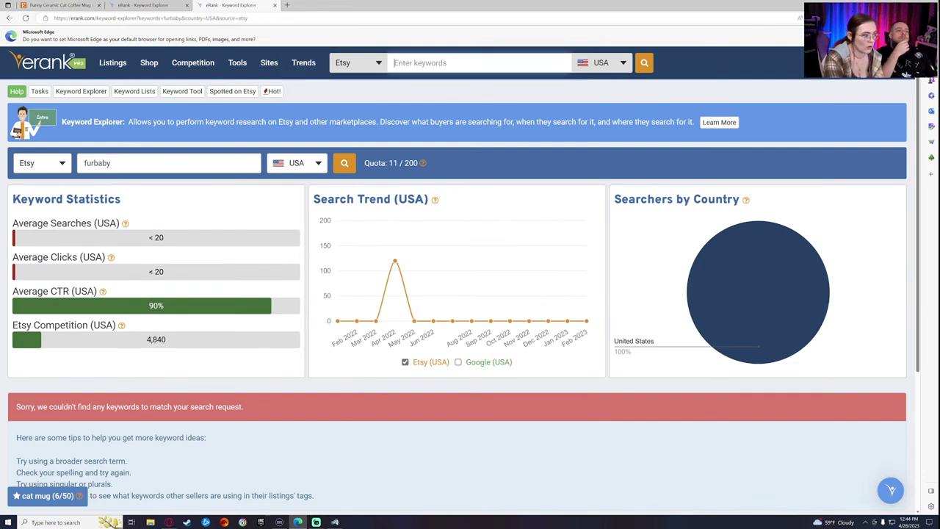
{"action": "type", "text": "tea m"}
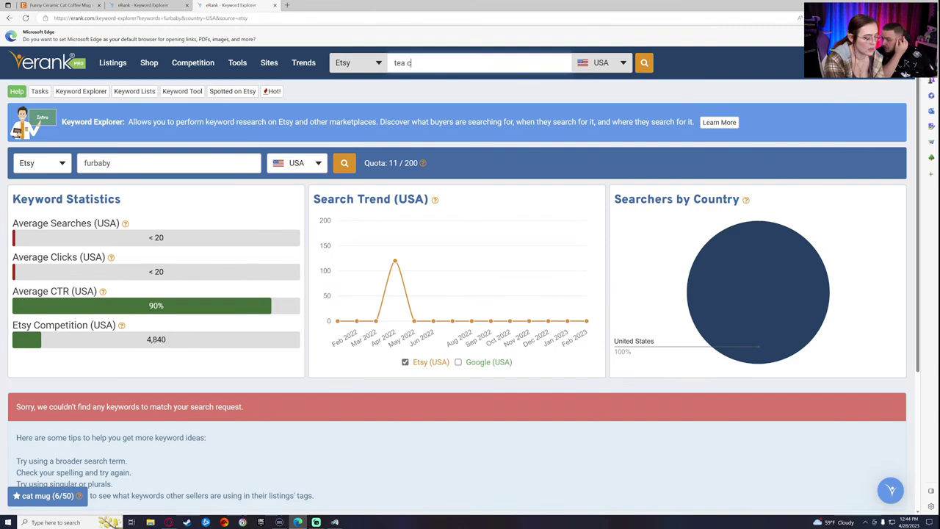
{"action": "type", "text": "ug"}
{"action": "key", "text": "Return"}
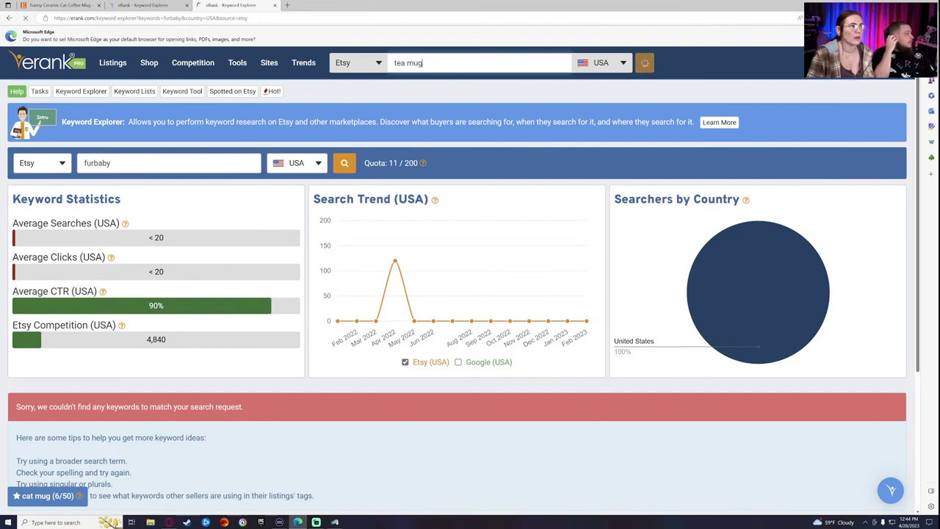
{"action": "scroll", "coordinate": [248, 276], "scroll_direction": "down", "scroll_amount": 6}
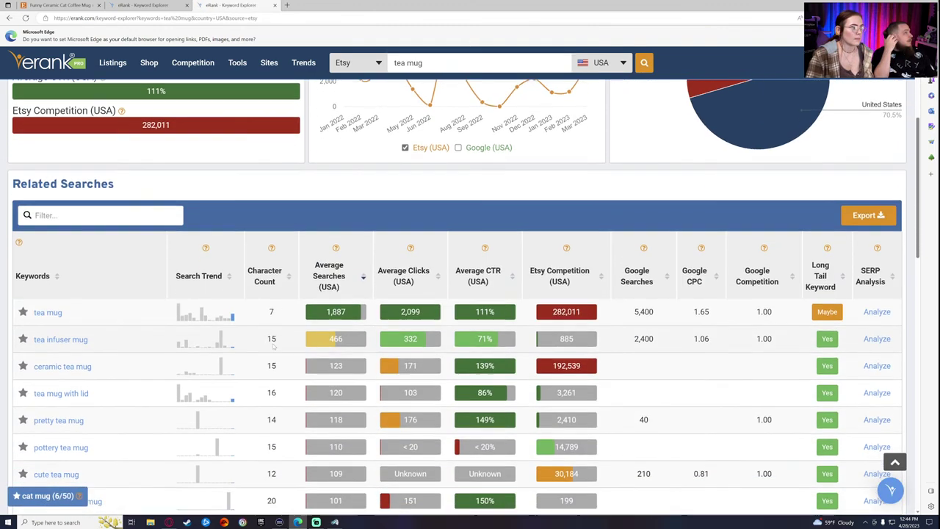
{"action": "scroll", "coordinate": [249, 276], "scroll_direction": "up", "scroll_amount": 2}
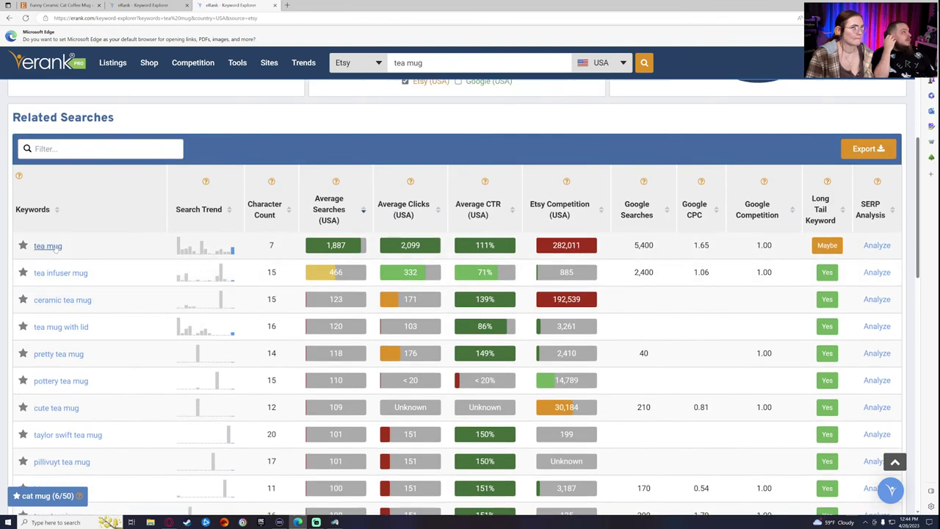
Switch to the Etsy listing and add the tag "tea mug".
{"action": "left_click_drag", "start_coordinate": [73, 250], "coordinate": [41, 249]}
{"action": "right_click", "coordinate": [41, 247]}
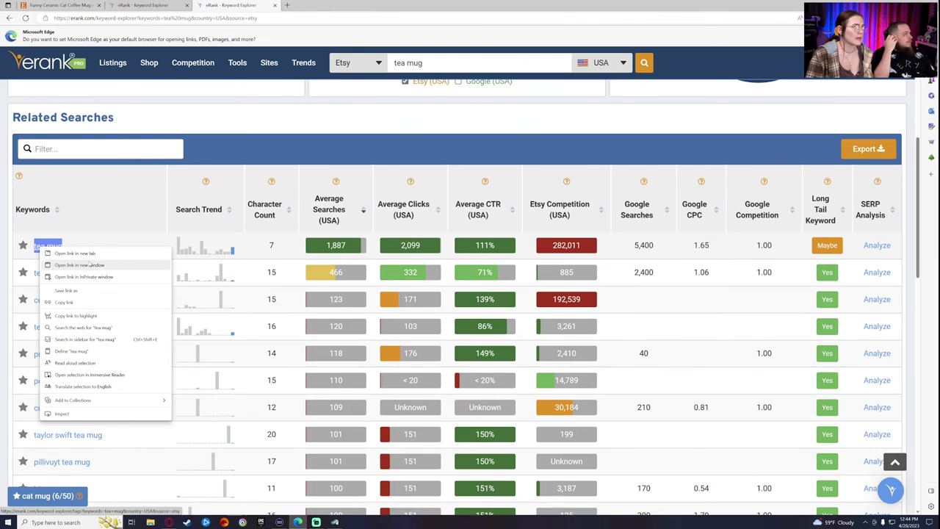
{"action": "left_click", "coordinate": [96, 212]}
{"action": "left_click", "coordinate": [77, 5]}
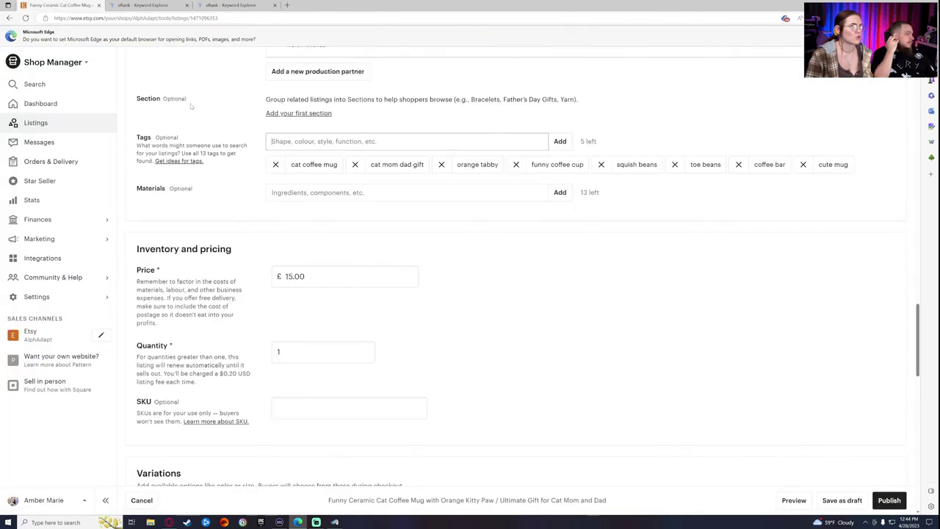
{"action": "type", "text": "tea mug"}
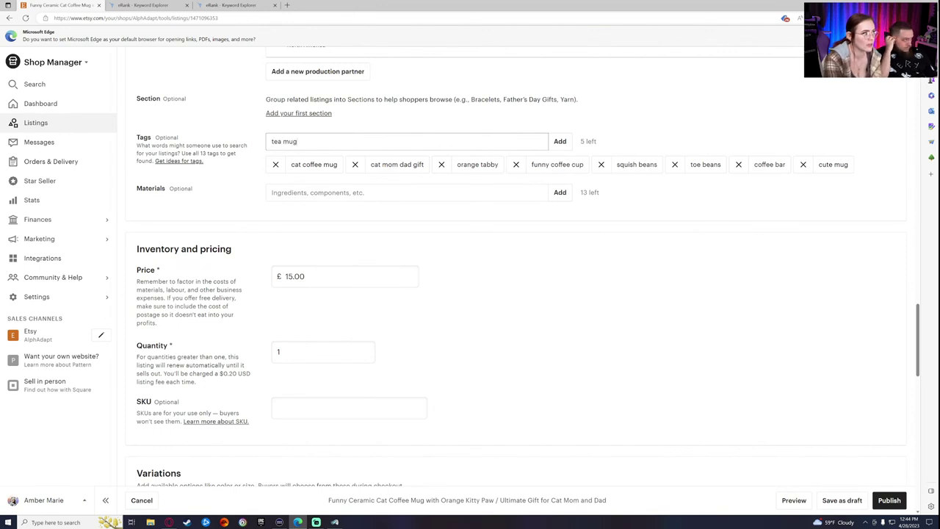
{"action": "key", "text": "Return"}
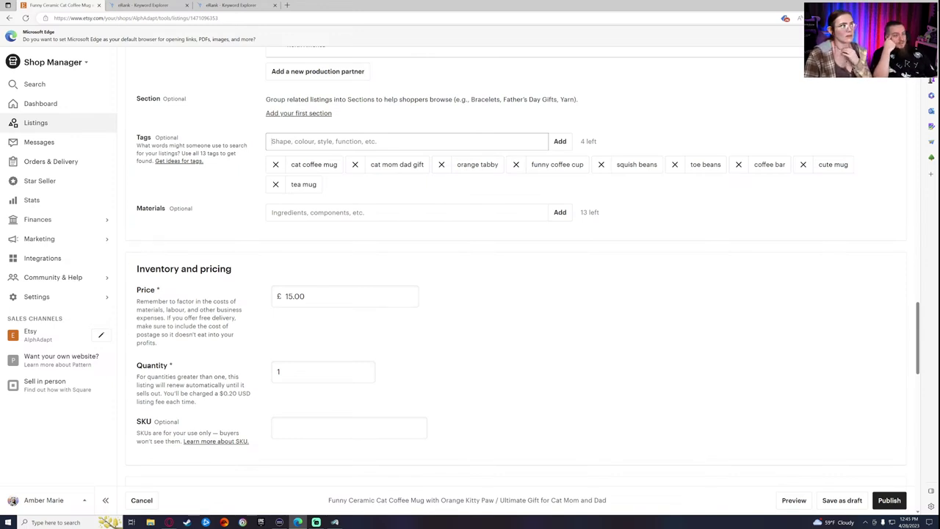
Return to eRank, look up "11 oz mug" on Etsy and review its related searches for further tag ideas.
{"action": "left_click", "coordinate": [206, 5]}
{"action": "key", "text": "ctrl+a"}
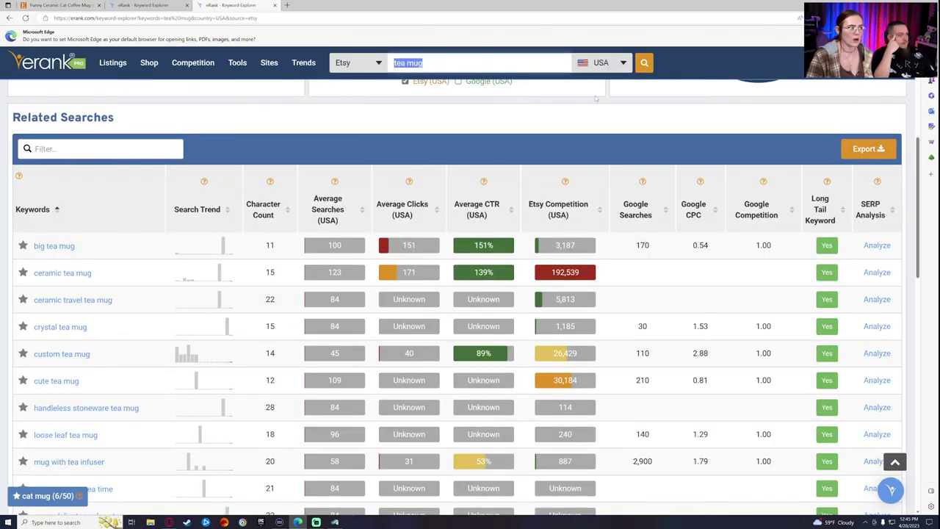
{"action": "type", "text": "11 oz mug"}
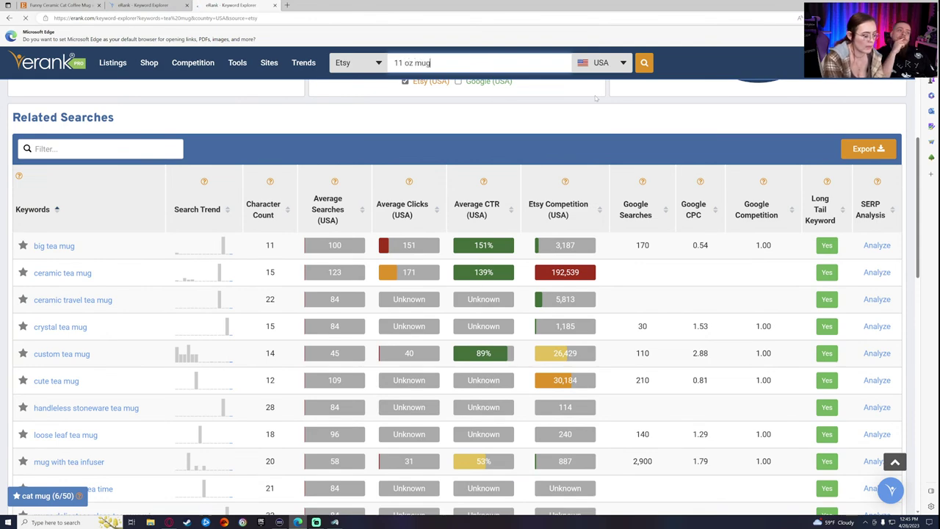
{"action": "key", "text": "Return"}
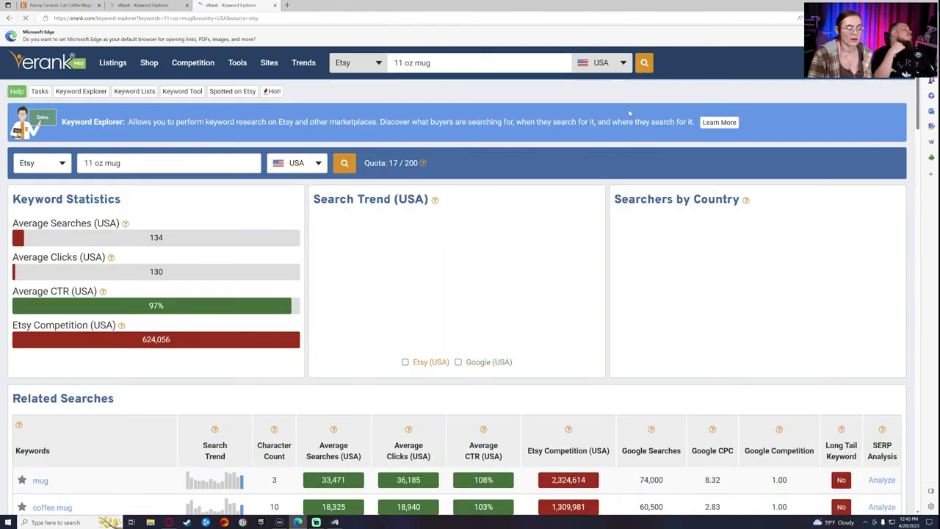
{"action": "scroll", "coordinate": [346, 252], "scroll_direction": "down", "scroll_amount": 3}
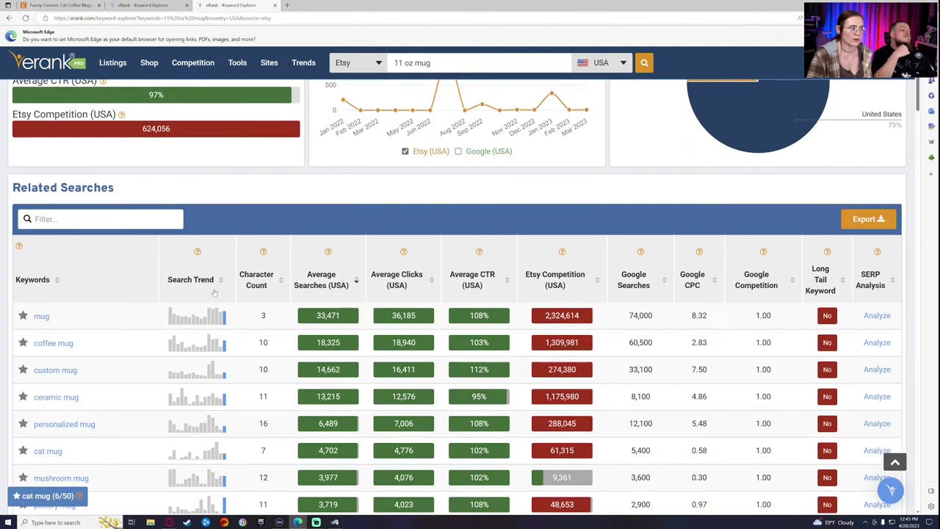
{"action": "scroll", "coordinate": [106, 386], "scroll_direction": "down", "scroll_amount": 2}
{"action": "scroll", "coordinate": [106, 385], "scroll_direction": "down", "scroll_amount": 1}
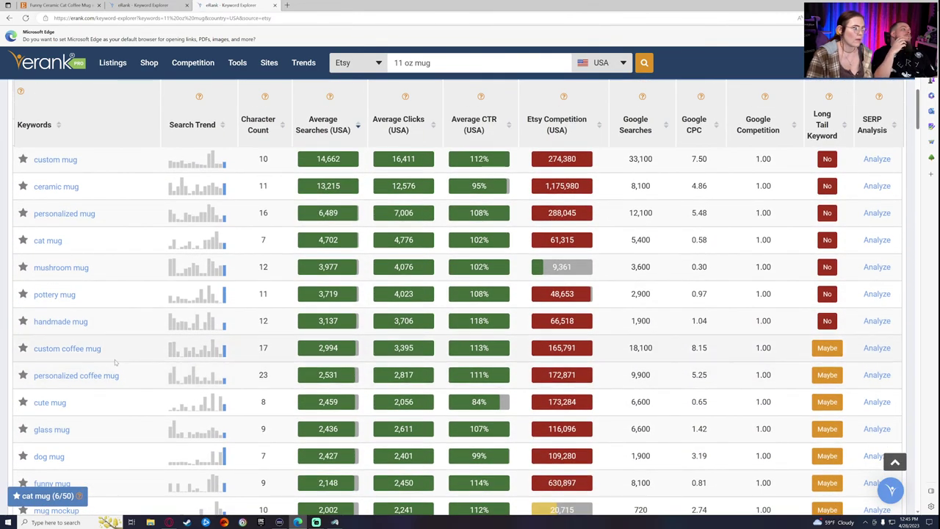
{"action": "scroll", "coordinate": [114, 363], "scroll_direction": "down", "scroll_amount": 3}
{"action": "scroll", "coordinate": [114, 363], "scroll_direction": "down", "scroll_amount": 1}
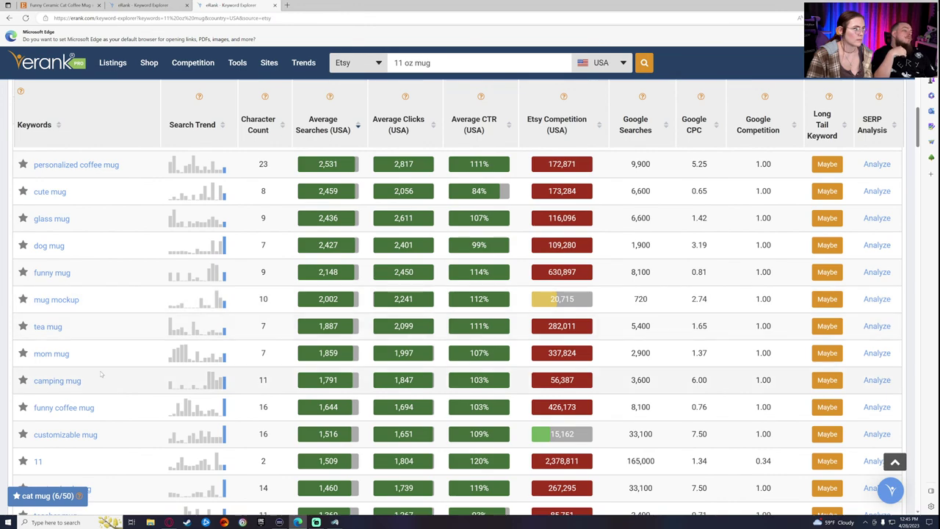
{"action": "scroll", "coordinate": [101, 350], "scroll_direction": "down", "scroll_amount": 3}
{"action": "scroll", "coordinate": [101, 349], "scroll_direction": "down", "scroll_amount": 3}
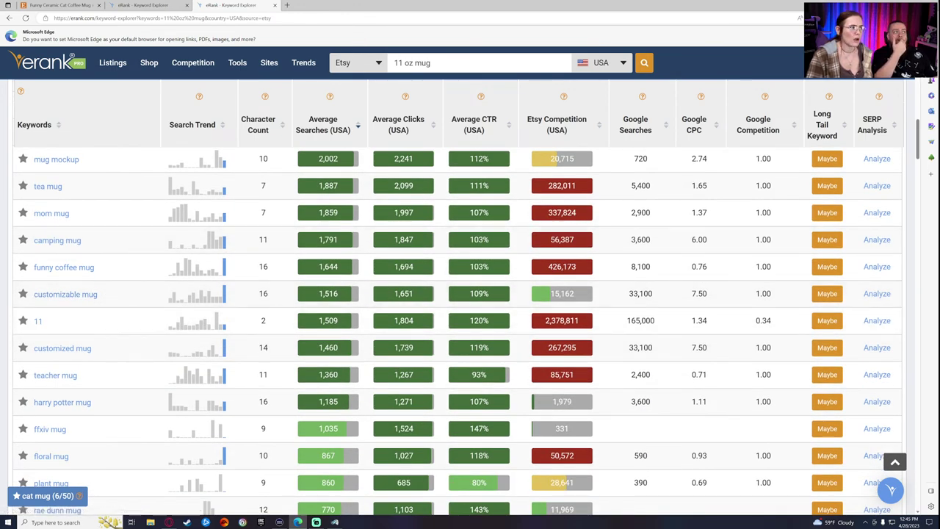
Look up the keyword "vetrinary" on Etsy for the USA.
{"action": "triple_click", "coordinate": [439, 63]}
{"action": "type", "text": "vet"}
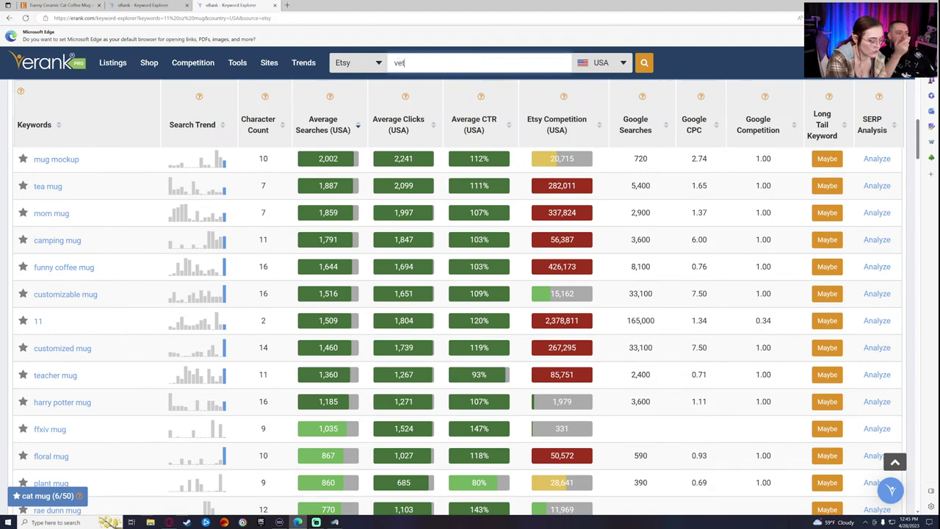
{"action": "type", "text": "rinaryu"}
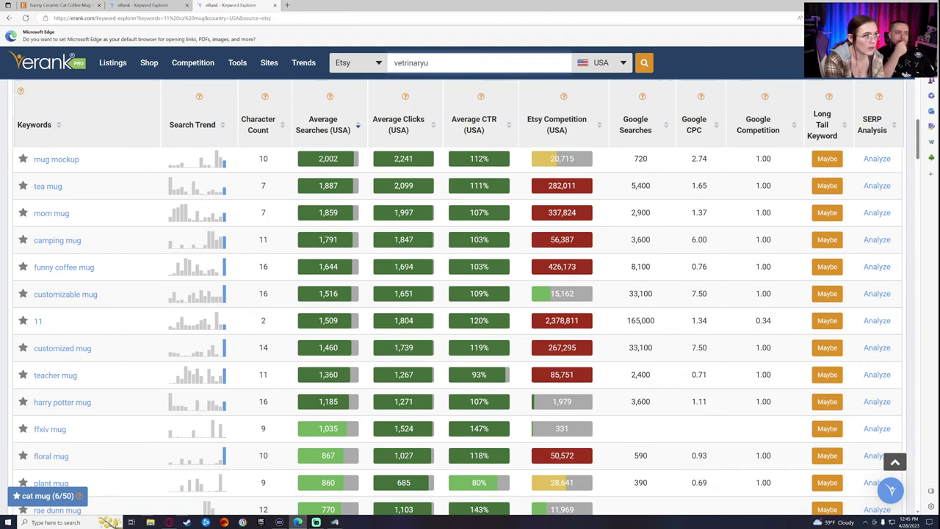
{"action": "key", "text": "BackSpace"}
{"action": "key", "text": "Return"}
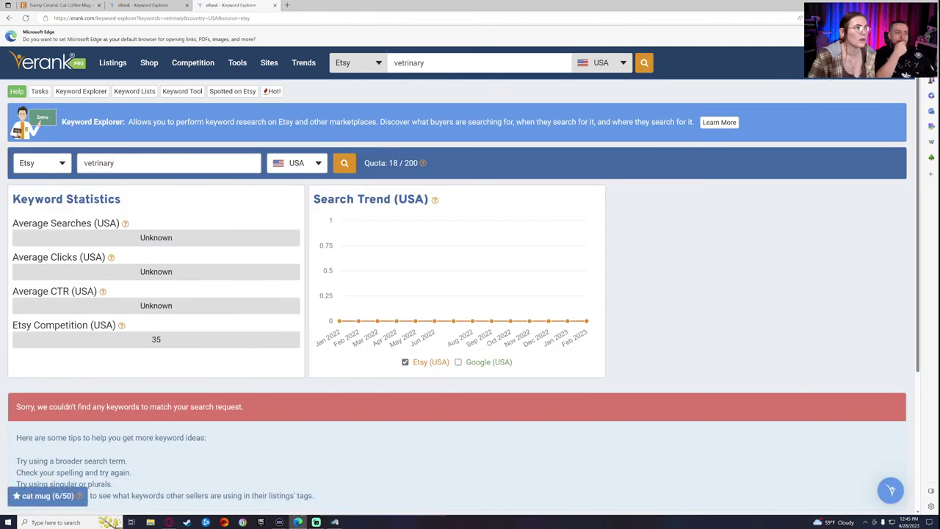
Correct the keyword's spelling to "veterinary", look it up on Etsy and review its related searches.
{"action": "left_click", "coordinate": [415, 59]}
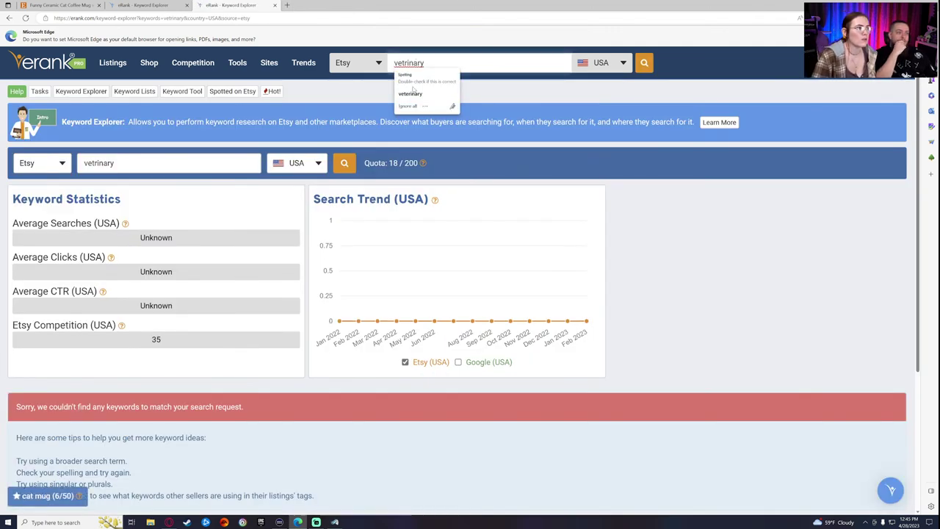
{"action": "left_click", "coordinate": [409, 93]}
{"action": "left_click", "coordinate": [645, 65]}
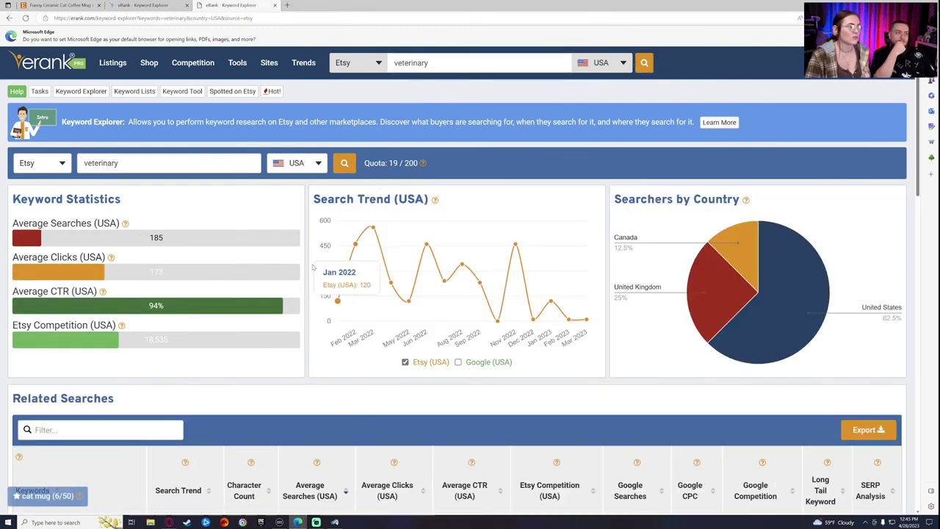
{"action": "scroll", "coordinate": [244, 304], "scroll_direction": "down", "scroll_amount": 2}
{"action": "scroll", "coordinate": [244, 303], "scroll_direction": "down", "scroll_amount": 3}
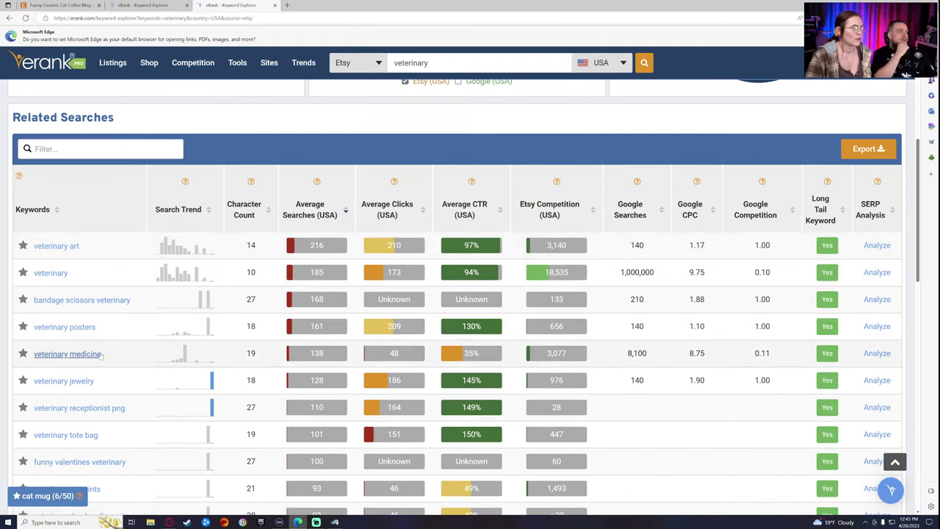
{"action": "scroll", "coordinate": [125, 357], "scroll_direction": "down", "scroll_amount": 1}
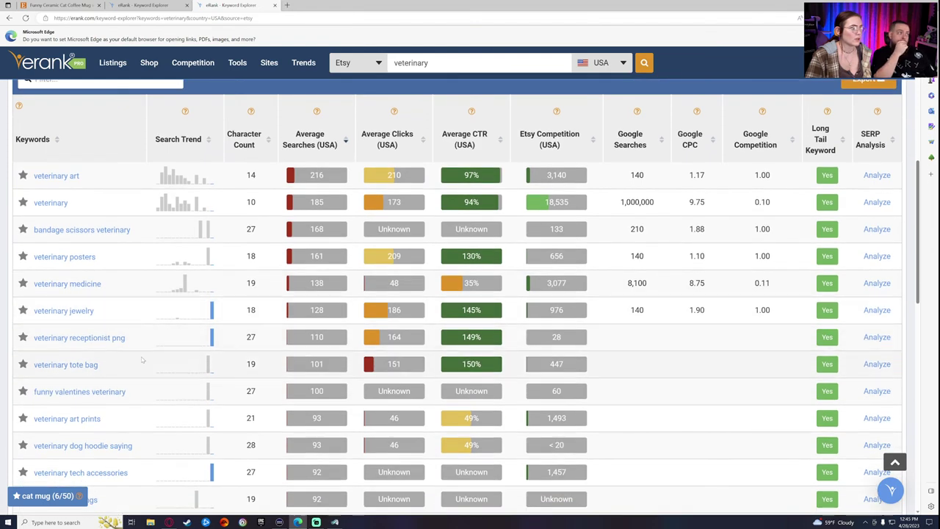
{"action": "scroll", "coordinate": [143, 358], "scroll_direction": "up", "scroll_amount": 4}
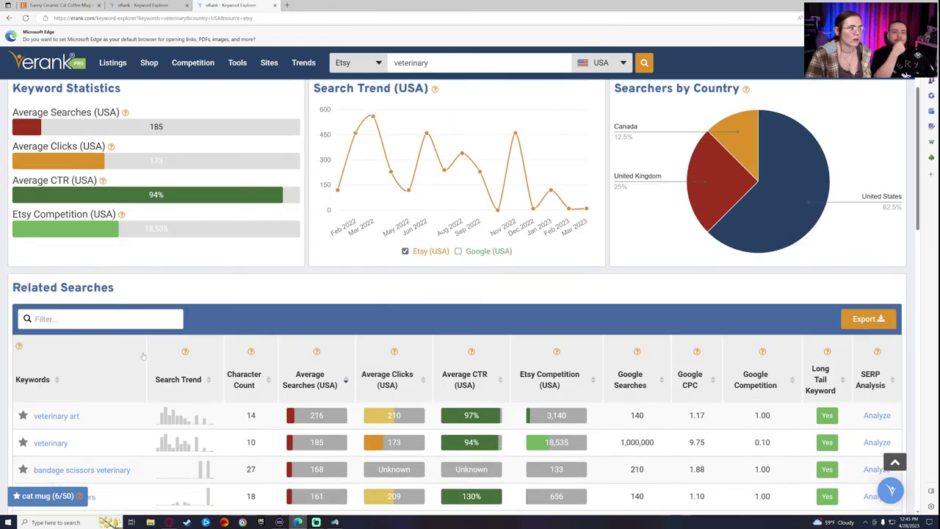
{"action": "scroll", "coordinate": [144, 340], "scroll_direction": "down", "scroll_amount": 3}
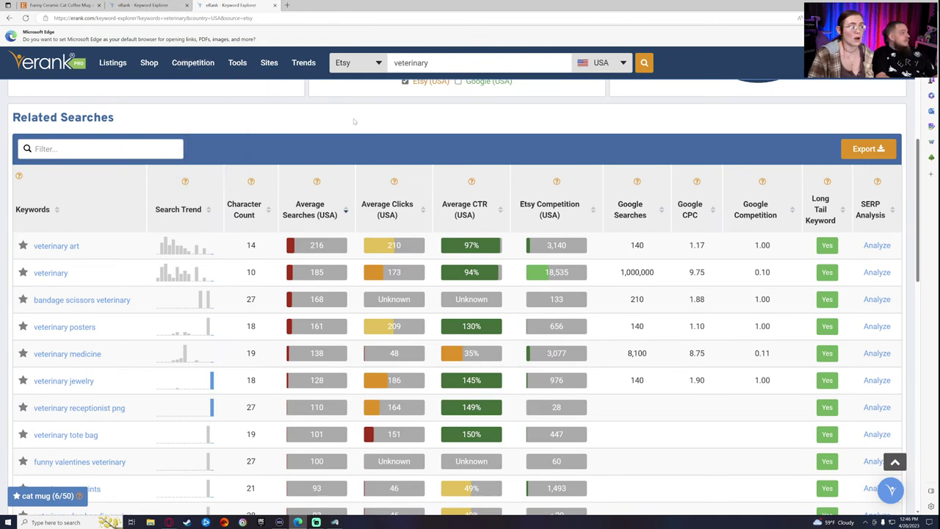
Open the saved "cat mug" keyword list in full and review the statistics of its keywords.
{"action": "left_click", "coordinate": [45, 495]}
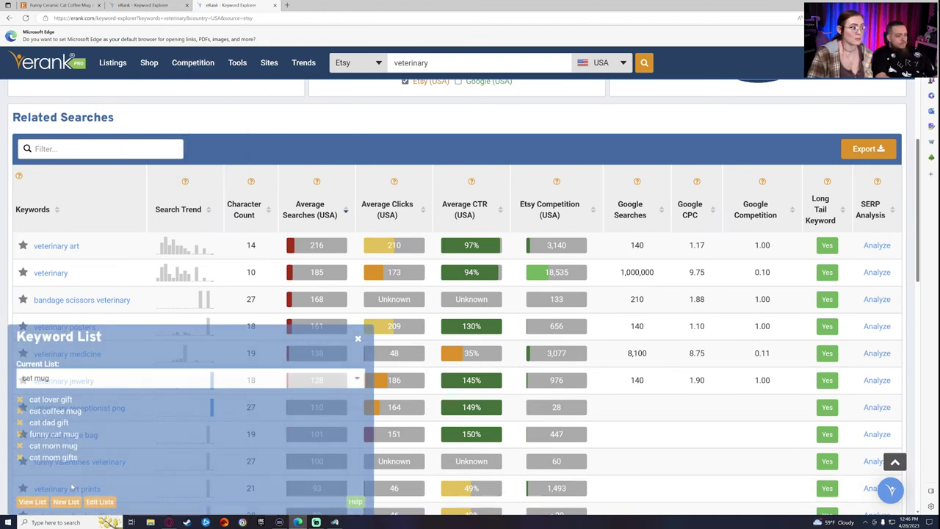
{"action": "left_click", "coordinate": [32, 501]}
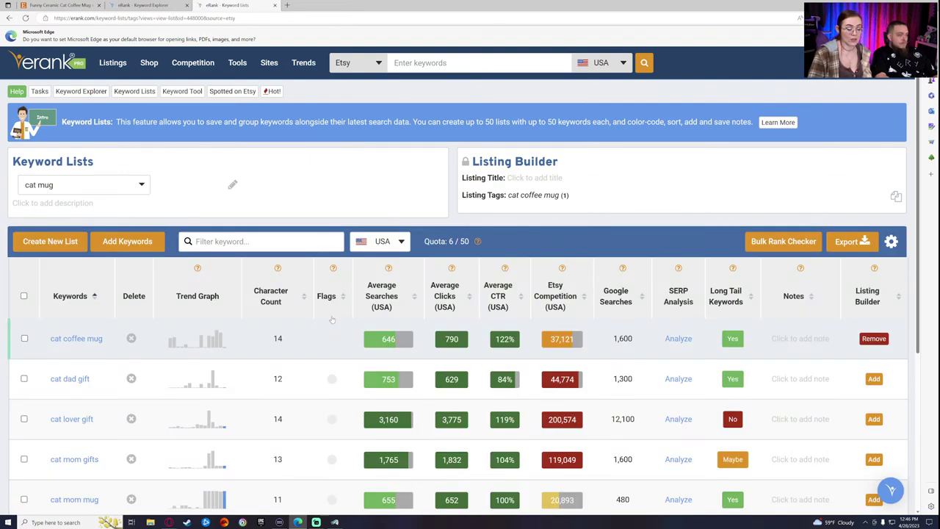
{"action": "scroll", "coordinate": [332, 320], "scroll_direction": "down", "scroll_amount": 1}
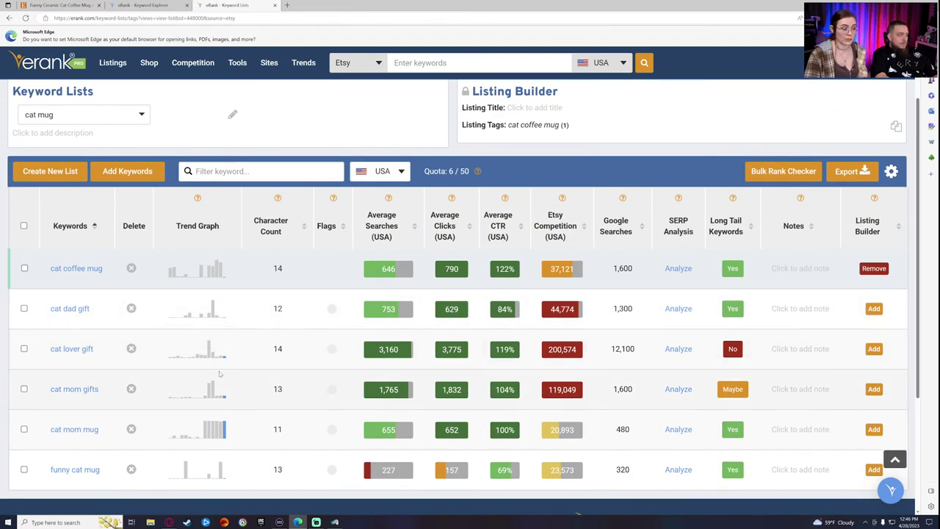
{"action": "mouse_move", "coordinate": [214, 301]}
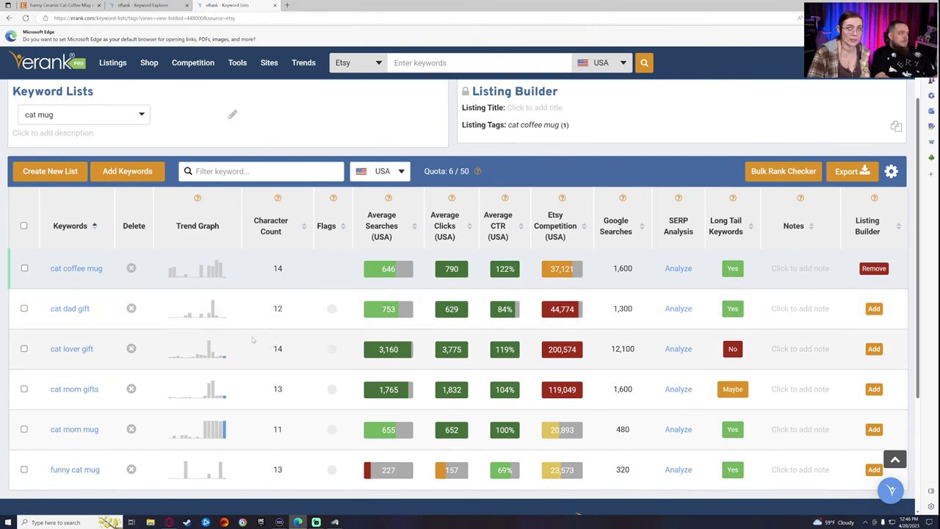
{"action": "scroll", "coordinate": [253, 342], "scroll_direction": "down", "scroll_amount": 1}
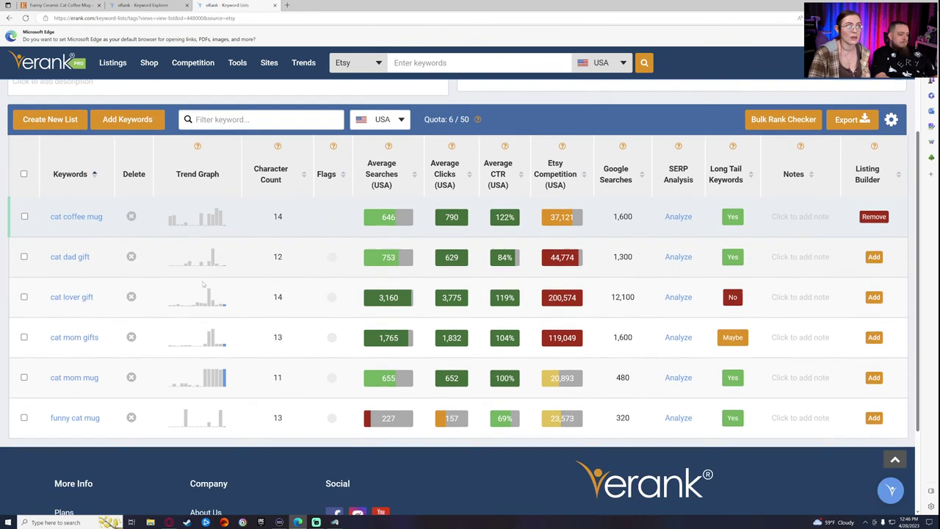
{"action": "scroll", "coordinate": [268, 337], "scroll_direction": "up", "scroll_amount": 1}
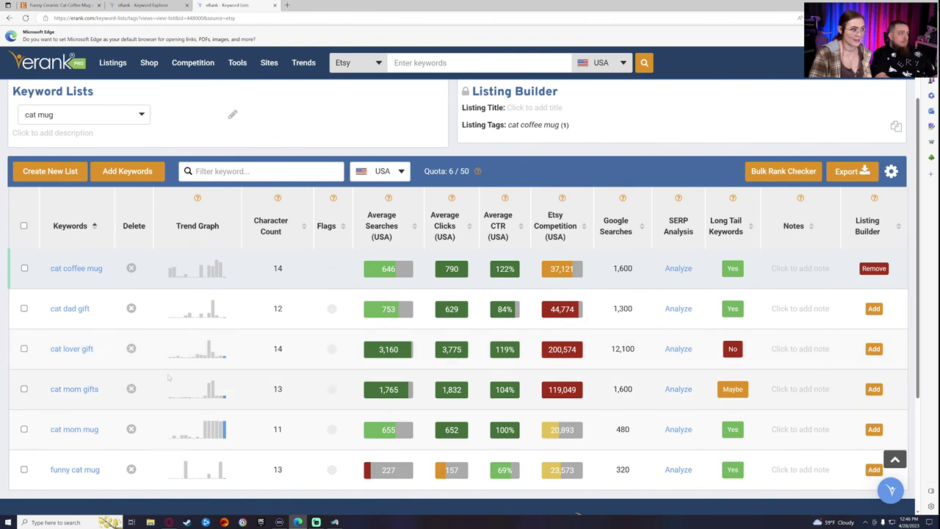
Copy the keyword "cat lover gift" from the list, then add it as a tag on the Etsy listing.
{"action": "left_click_drag", "start_coordinate": [101, 355], "coordinate": [51, 350]}
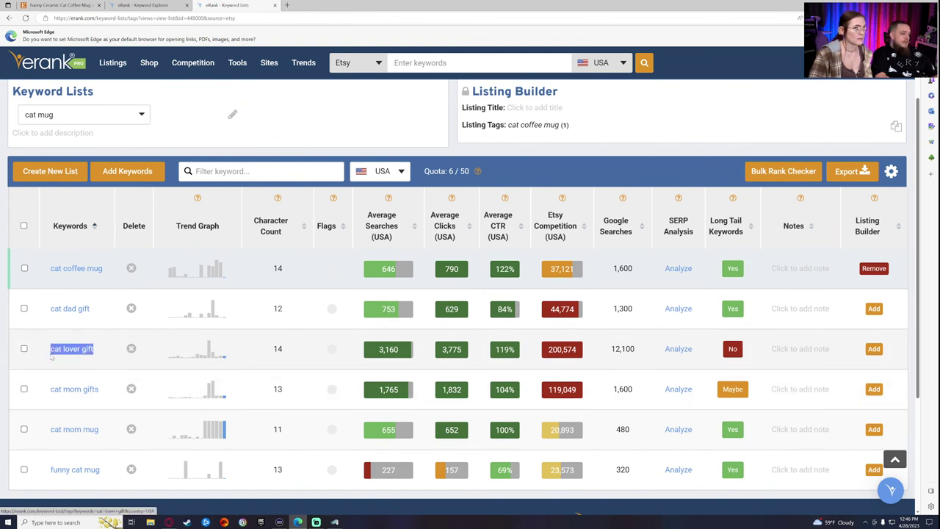
{"action": "right_click", "coordinate": [63, 351]}
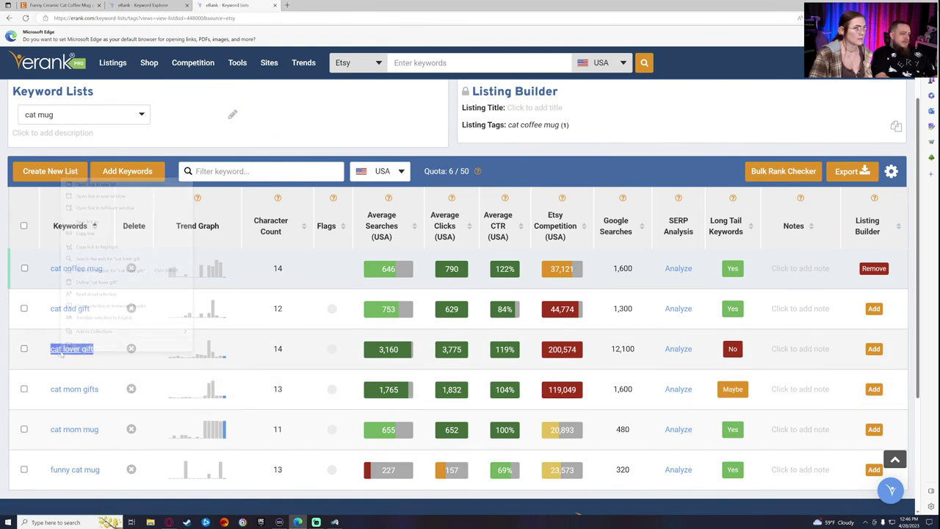
{"action": "left_click", "coordinate": [95, 371]}
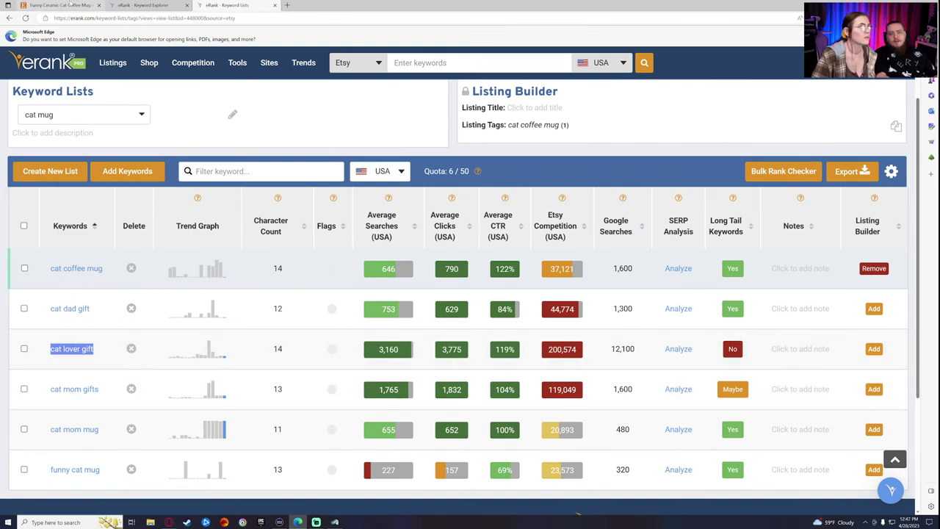
{"action": "left_click", "coordinate": [62, 5]}
{"action": "scroll", "coordinate": [415, 210], "scroll_direction": "up", "scroll_amount": 1}
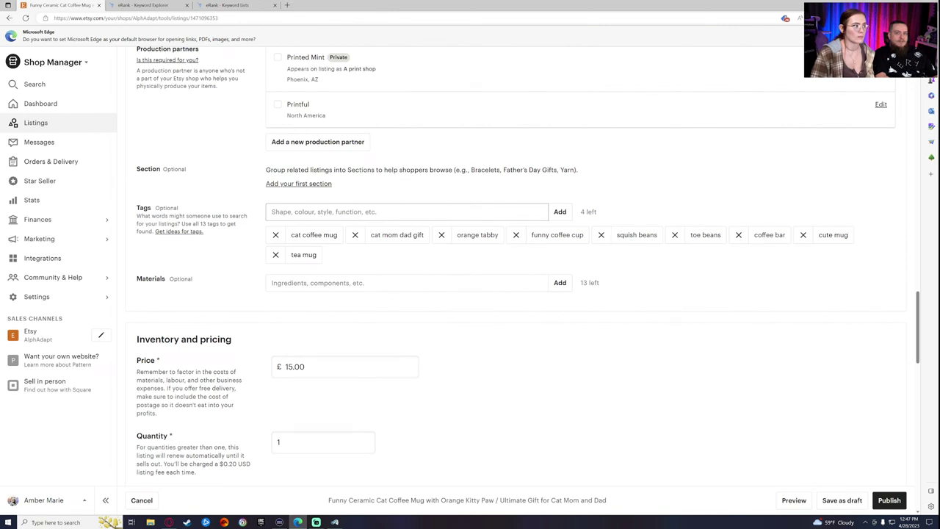
{"action": "type", "text": "cat lo"}
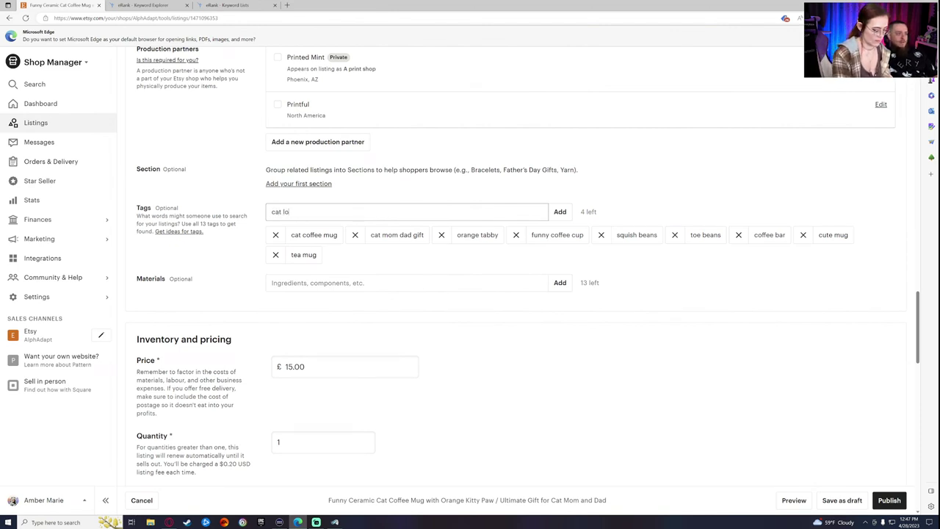
{"action": "type", "text": "ver gift"}
{"action": "key", "text": "Return"}
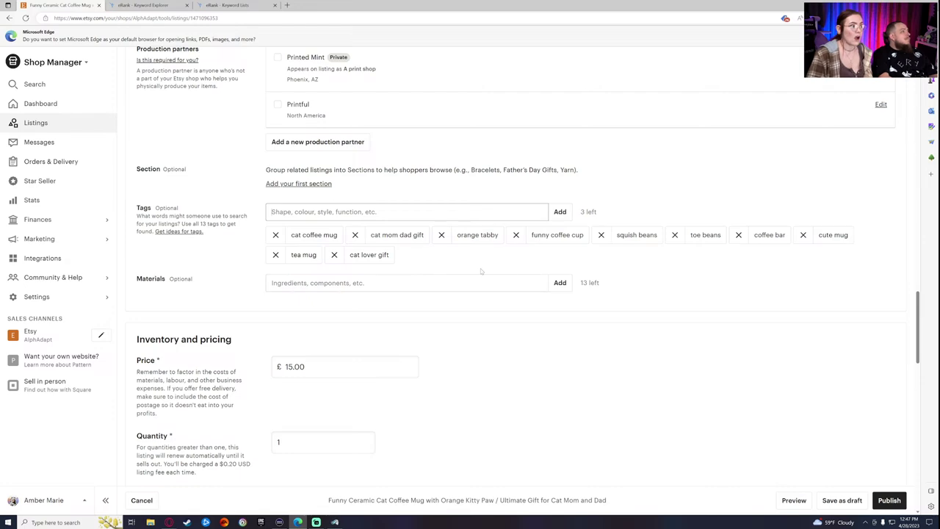
Return to the "cat mug" keyword list in eRank and check its remaining keywords for further tag ideas.
{"action": "left_click", "coordinate": [157, 5]}
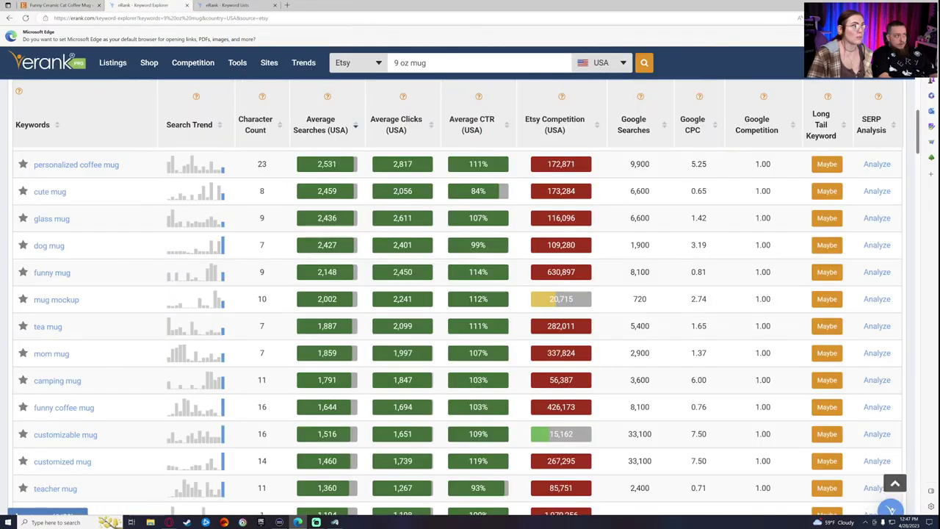
{"action": "left_click", "coordinate": [228, 6]}
{"action": "scroll", "coordinate": [131, 358], "scroll_direction": "down", "scroll_amount": 3}
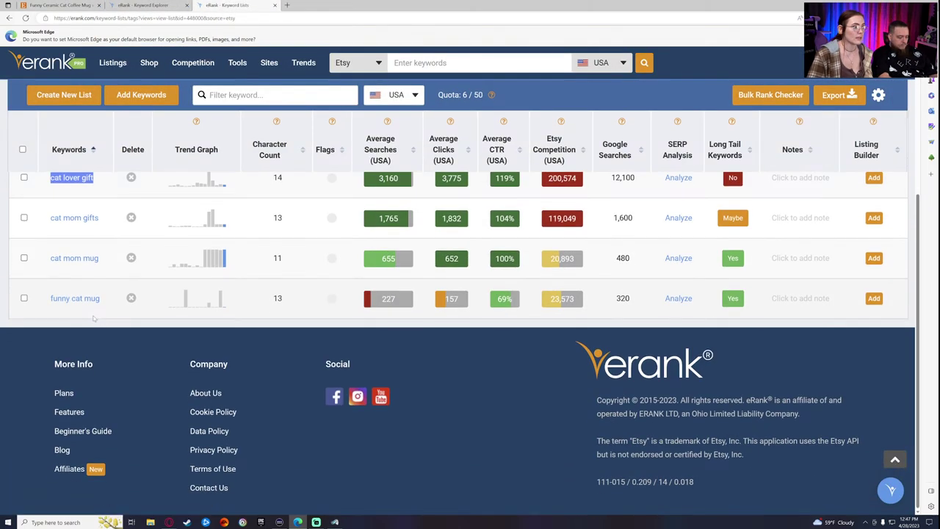
{"action": "scroll", "coordinate": [130, 359], "scroll_direction": "up", "scroll_amount": 2}
{"action": "scroll", "coordinate": [131, 359], "scroll_direction": "down", "scroll_amount": 1}
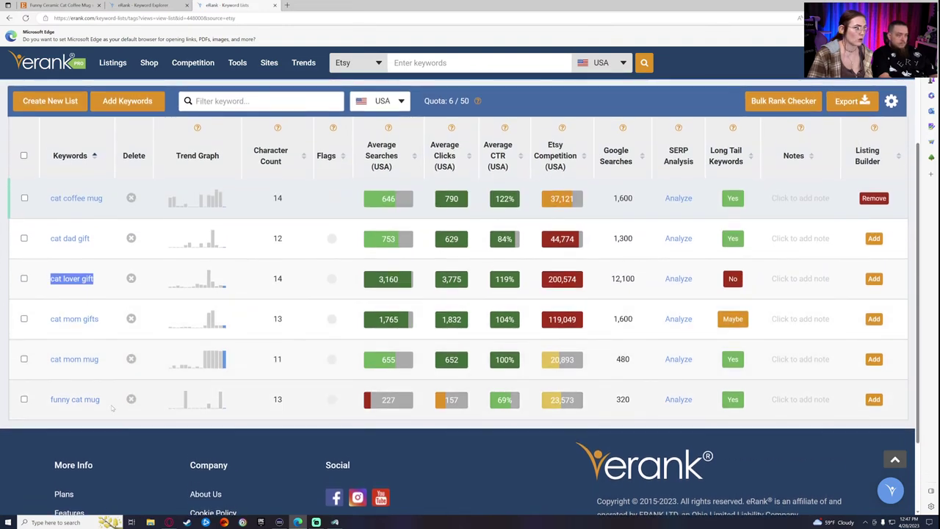
{"action": "scroll", "coordinate": [112, 407], "scroll_direction": "up", "scroll_amount": 2}
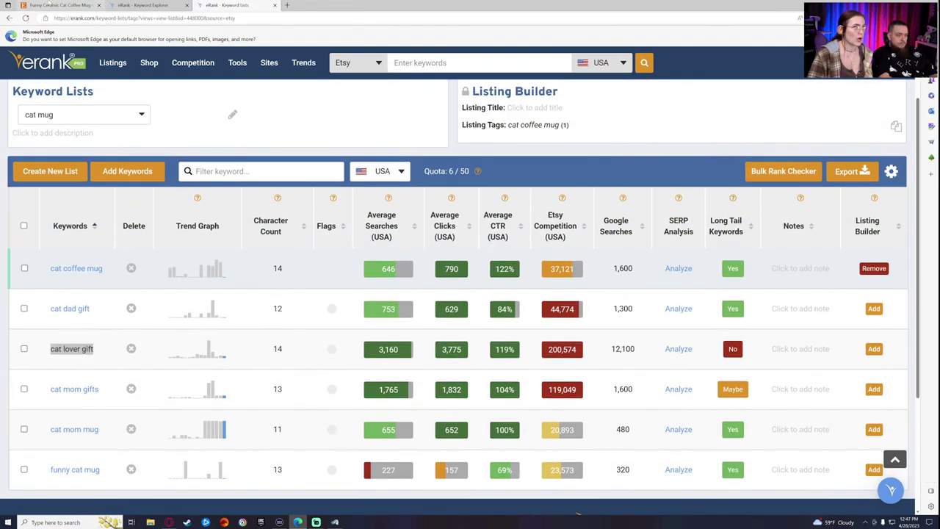
Switch to the Etsy listing and add the tag "teacher gifts".
{"action": "left_click", "coordinate": [62, 5]}
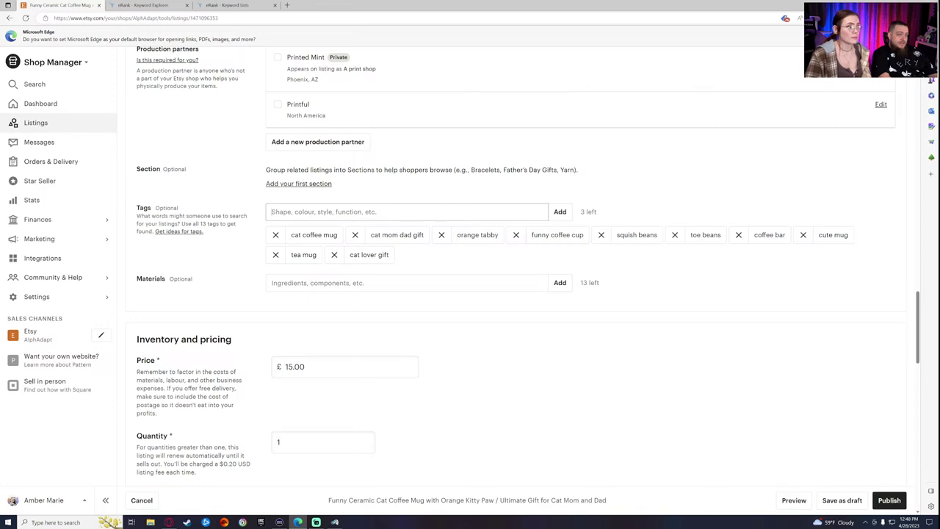
{"action": "type", "text": "te"}
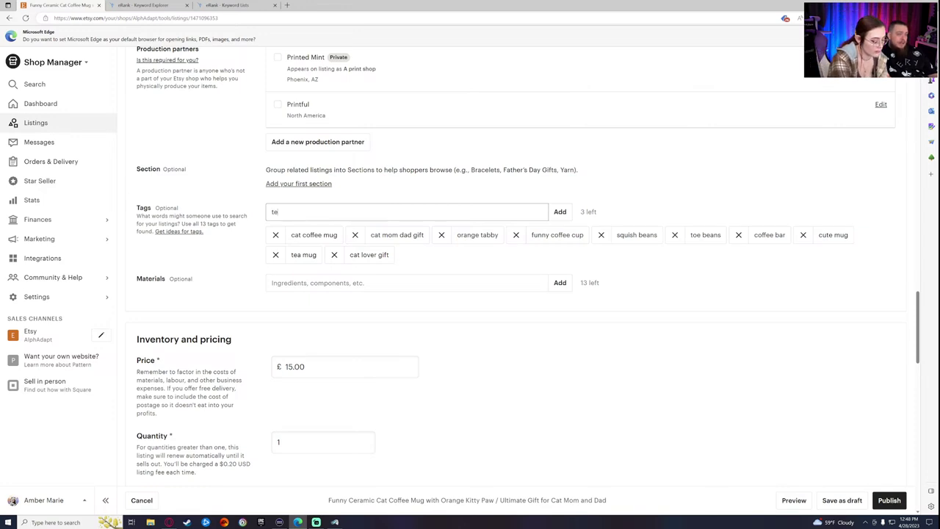
{"action": "type", "text": "acher gifts"}
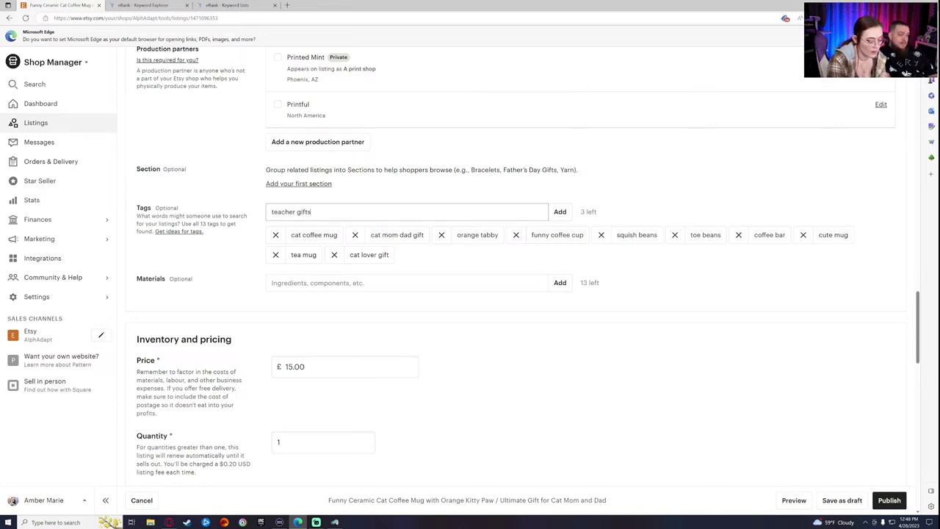
{"action": "key", "text": "Return"}
Switch to the eRank Keyword Explorer page, look up "teacher gifts" on Etsy and review its search trend and related searches.
{"action": "left_click", "coordinate": [147, 5]}
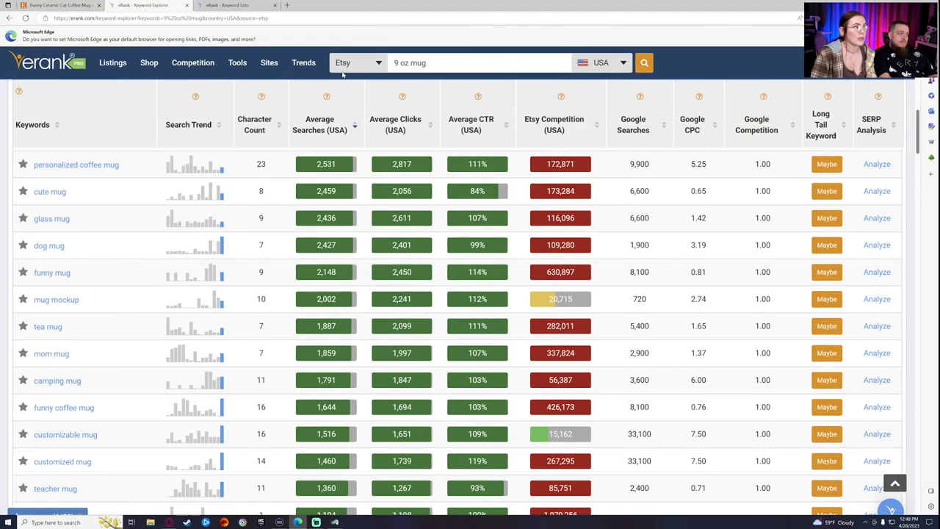
{"action": "left_click", "coordinate": [412, 62]}
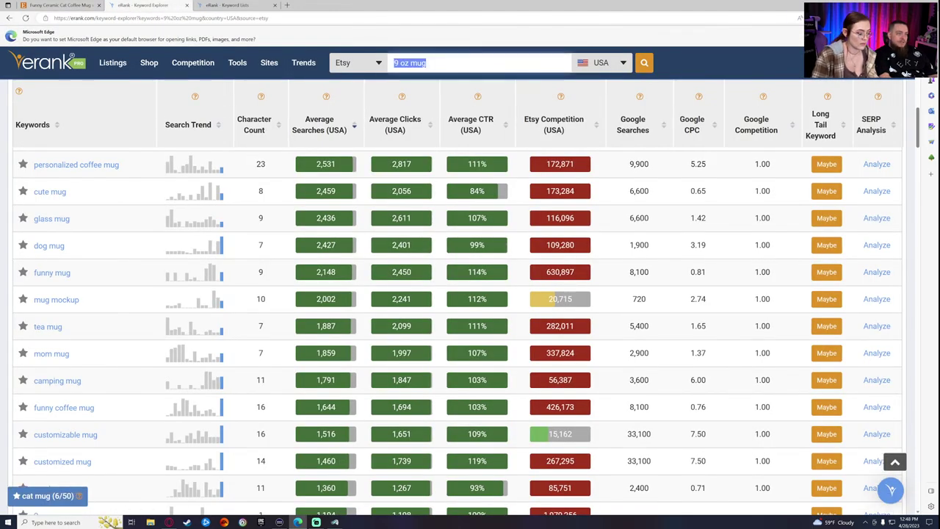
{"action": "type", "text": "teacher gift"}
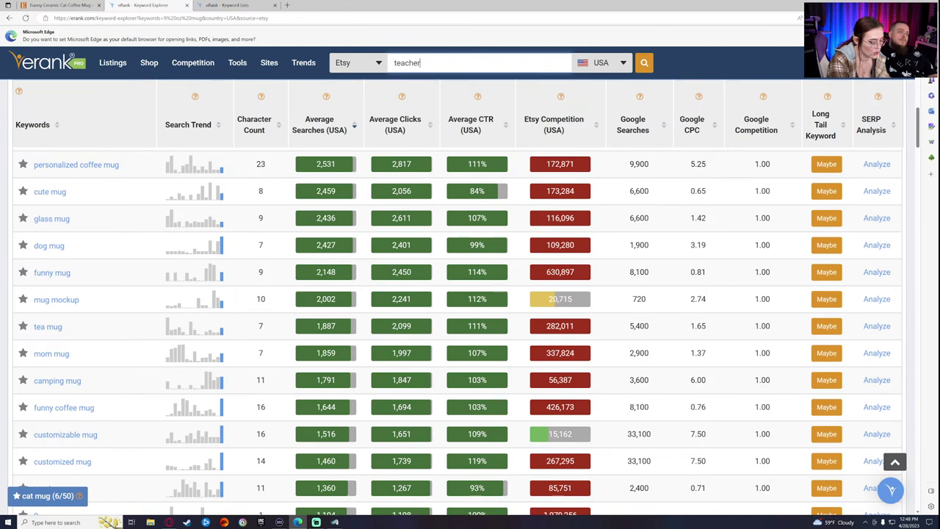
{"action": "type", "text": "s"}
{"action": "key", "text": "Return"}
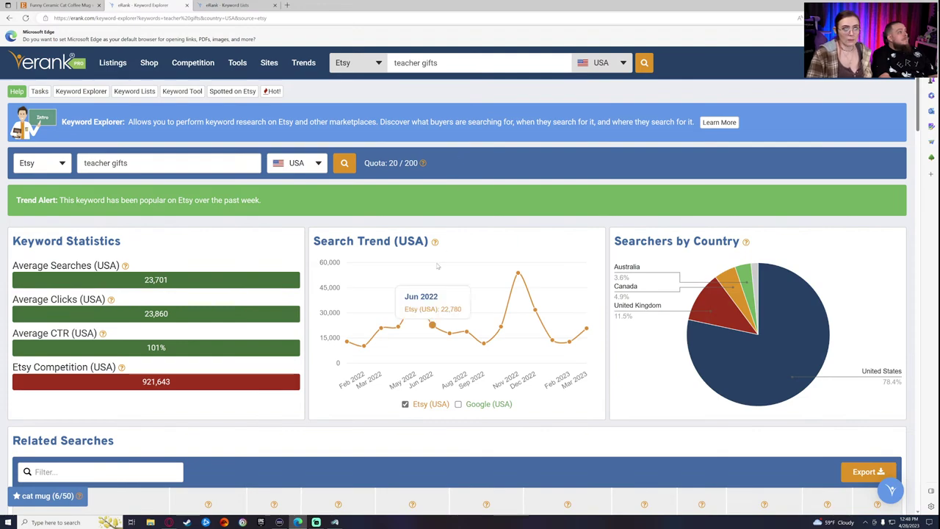
{"action": "mouse_move", "coordinate": [492, 316]}
{"action": "scroll", "coordinate": [613, 303], "scroll_direction": "down", "scroll_amount": 5}
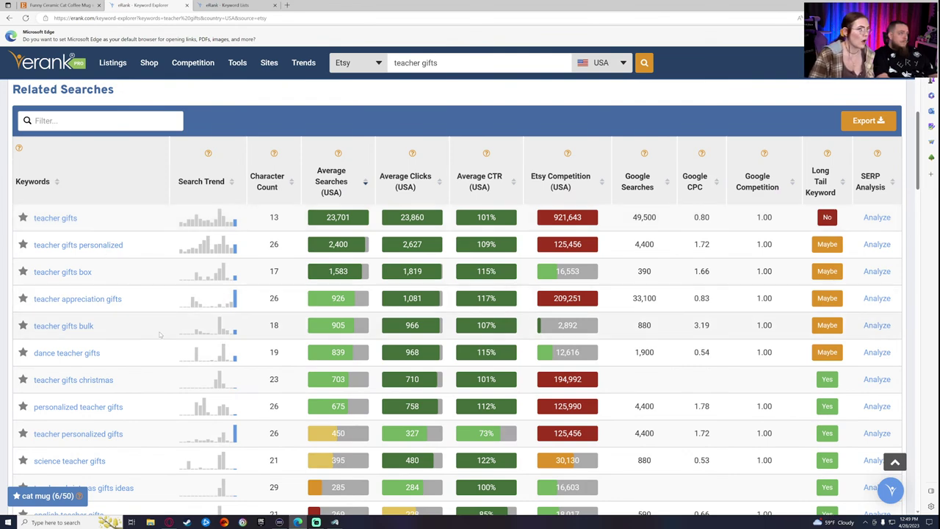
{"action": "scroll", "coordinate": [239, 206], "scroll_direction": "down", "scroll_amount": 2}
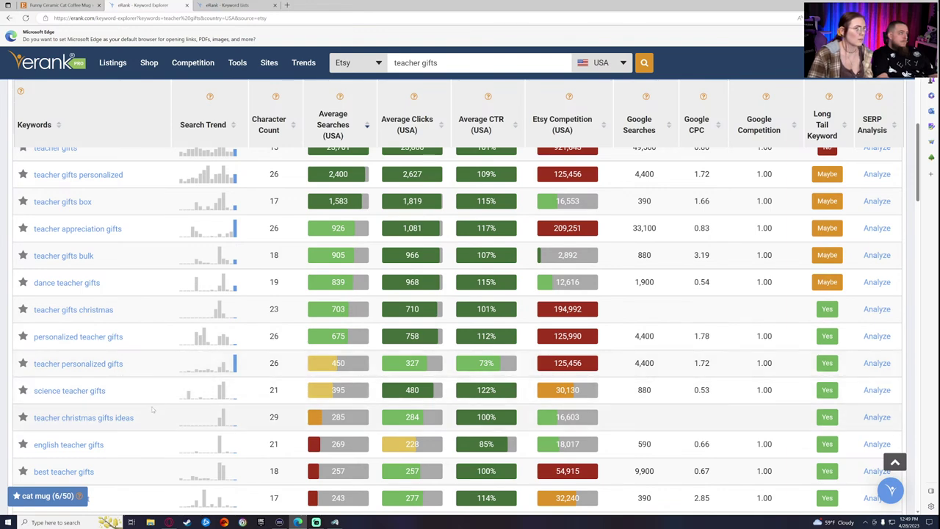
{"action": "scroll", "coordinate": [152, 397], "scroll_direction": "down", "scroll_amount": 1}
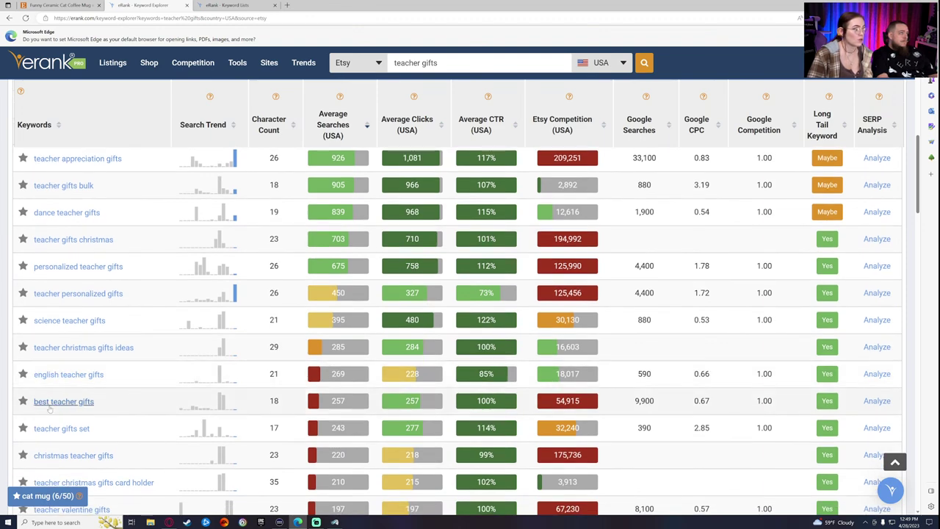
Pick the keyword "best teacher gifts" from the related searches and add it as a tag on the Etsy listing.
{"action": "left_click_drag", "start_coordinate": [107, 405], "coordinate": [31, 402]}
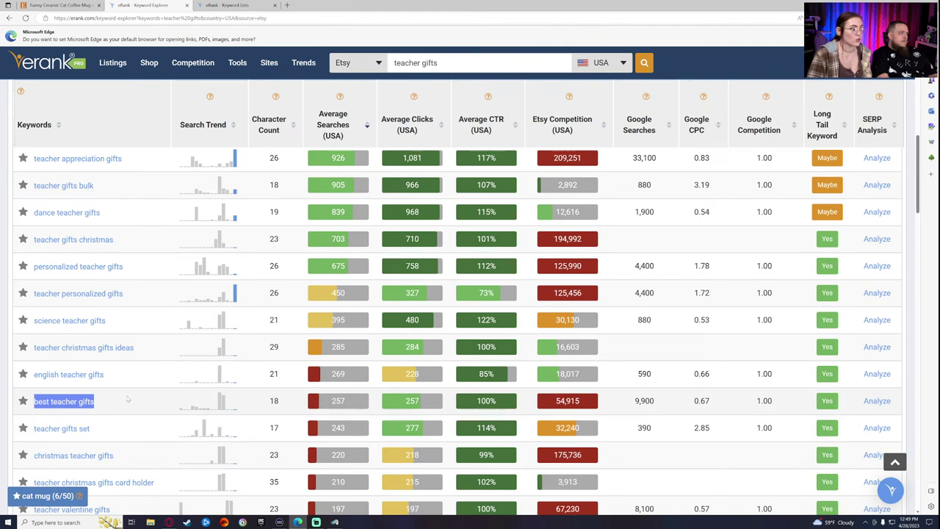
{"action": "scroll", "coordinate": [76, 396], "scroll_direction": "up", "scroll_amount": 3}
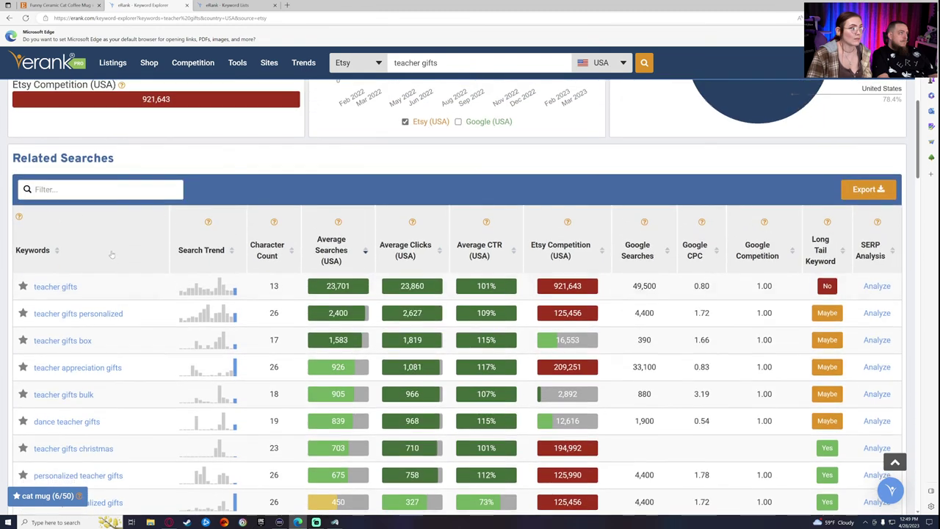
{"action": "left_click", "coordinate": [44, 6]}
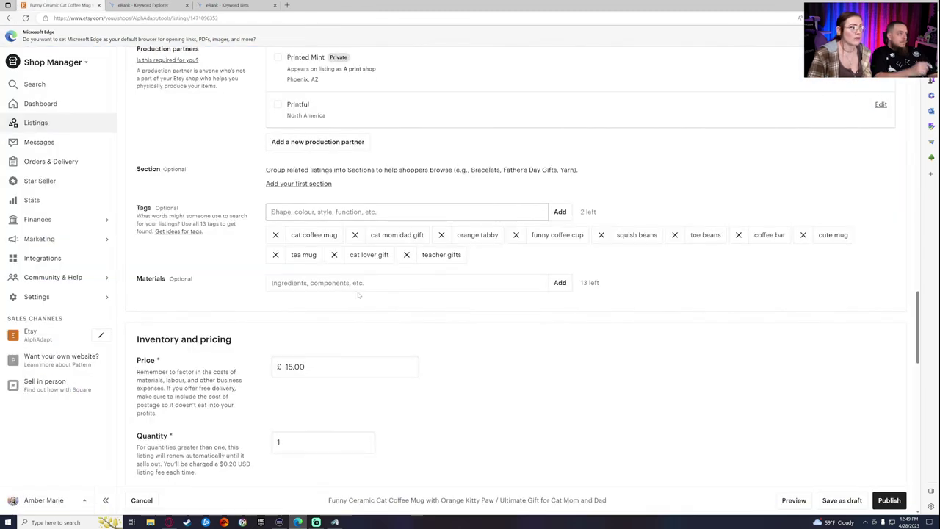
{"action": "type", "text": "bes"}
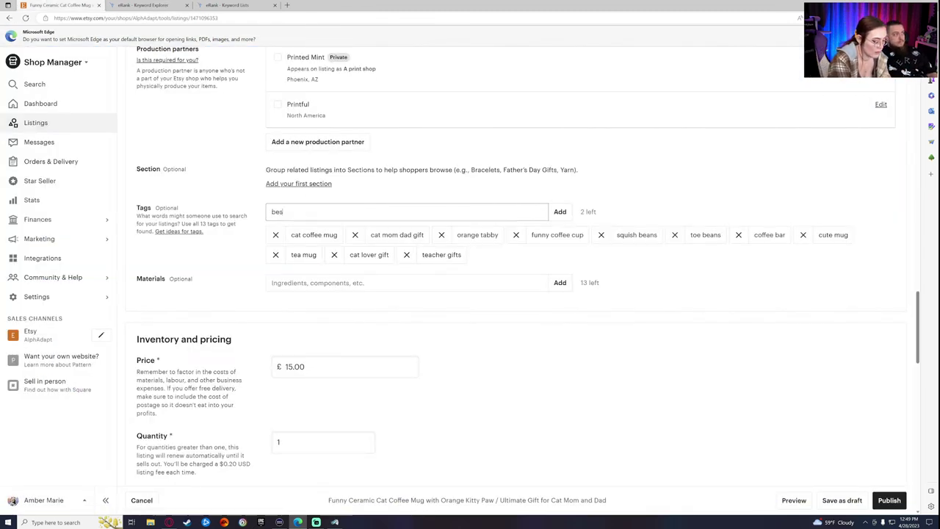
{"action": "type", "text": "t teacher gifts"}
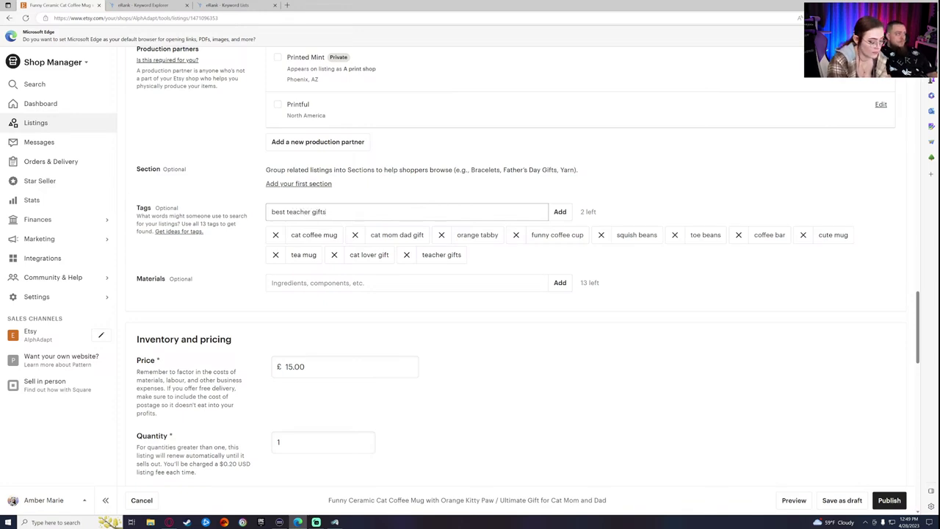
{"action": "key", "text": "Return"}
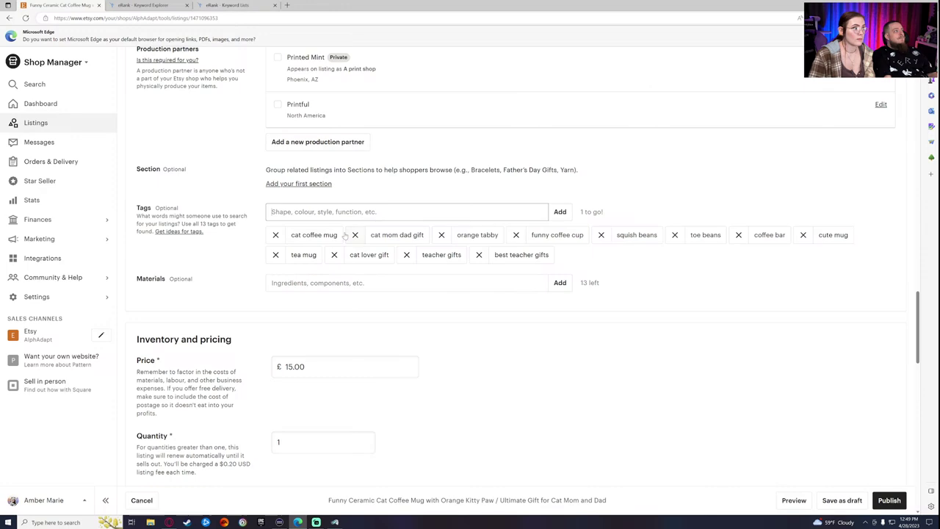
Recheck the "cat mug" keyword list, then look up "librarian" on Etsy in the Keyword Explorer and review its related searches.
{"action": "left_click", "coordinate": [239, 5]}
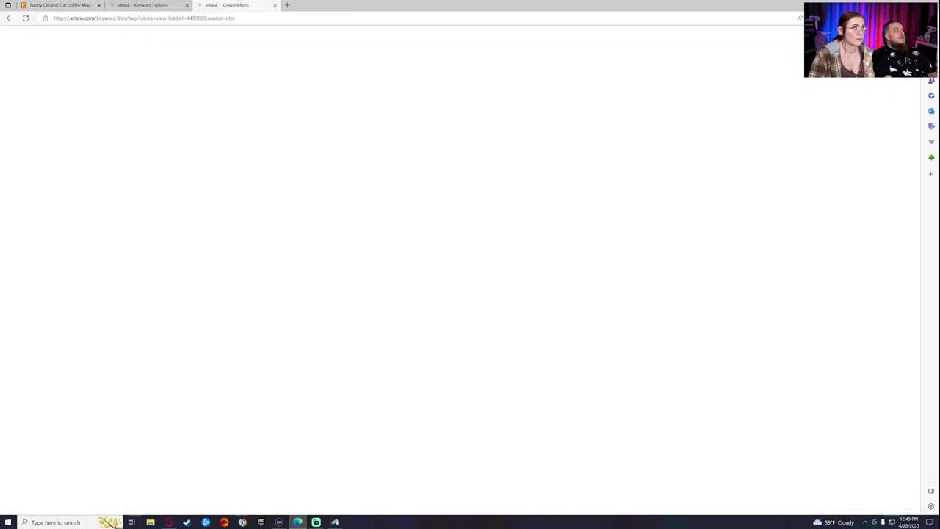
{"action": "scroll", "coordinate": [577, 507], "scroll_direction": "down", "scroll_amount": 5}
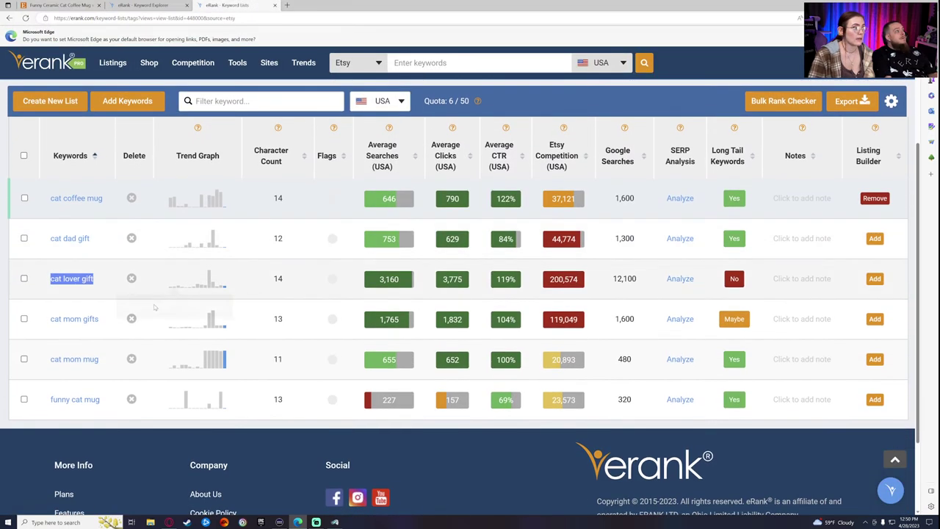
{"action": "left_click", "coordinate": [173, 4]}
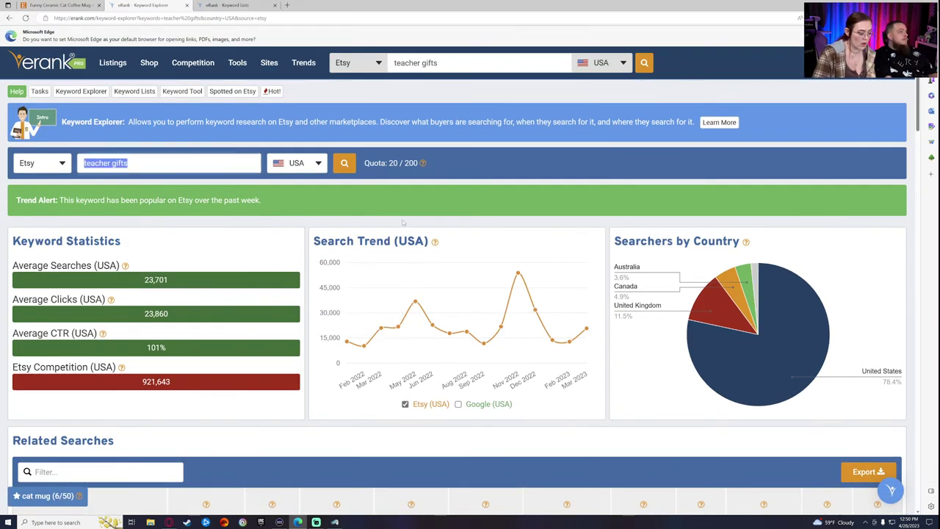
{"action": "type", "text": "libr"}
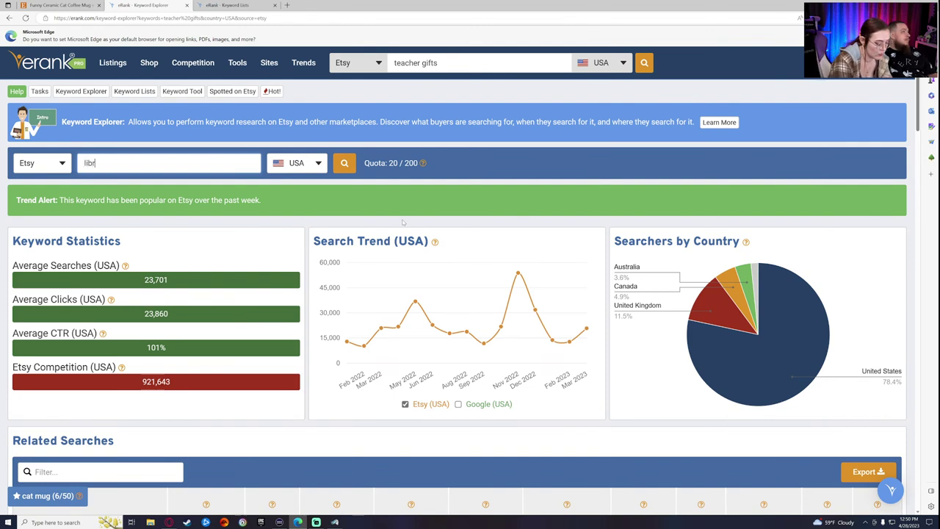
{"action": "type", "text": "arian"}
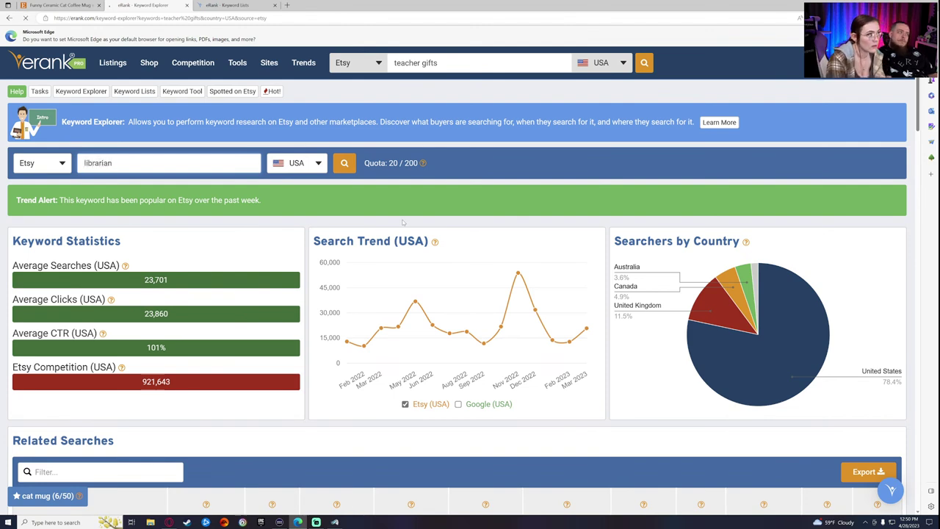
{"action": "key", "text": "Return"}
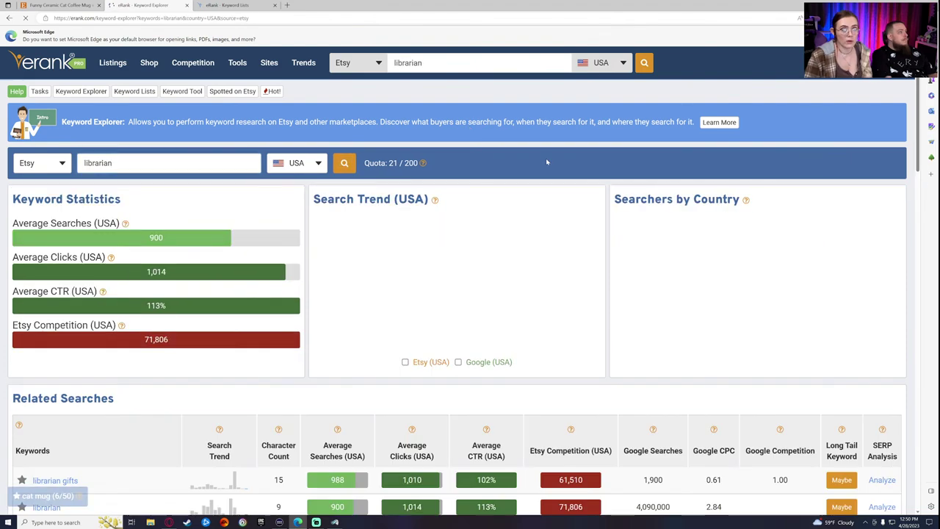
{"action": "scroll", "coordinate": [213, 330], "scroll_direction": "down", "scroll_amount": 3}
{"action": "scroll", "coordinate": [207, 367], "scroll_direction": "down", "scroll_amount": 2}
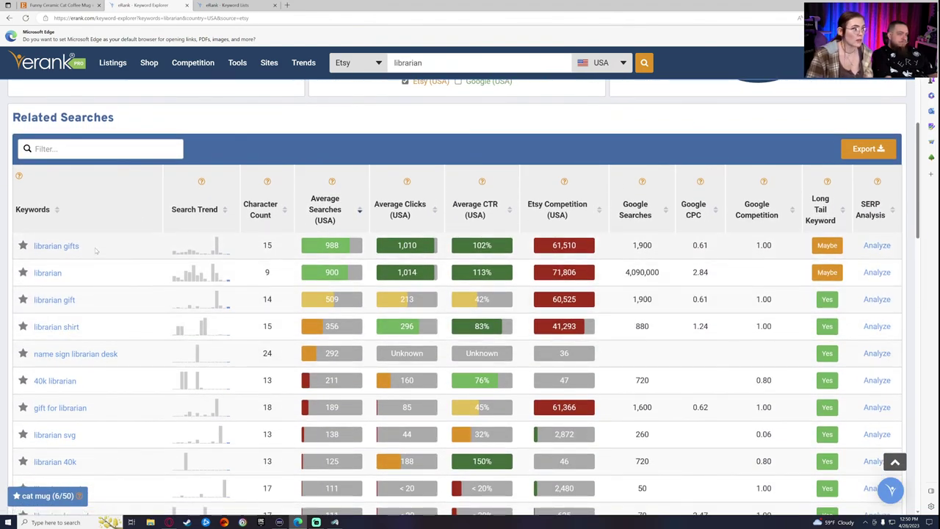
Copy the keyword "librarian gifts" from the related searches and add it as a tag on the Etsy listing.
{"action": "left_click_drag", "start_coordinate": [81, 246], "coordinate": [34, 246]}
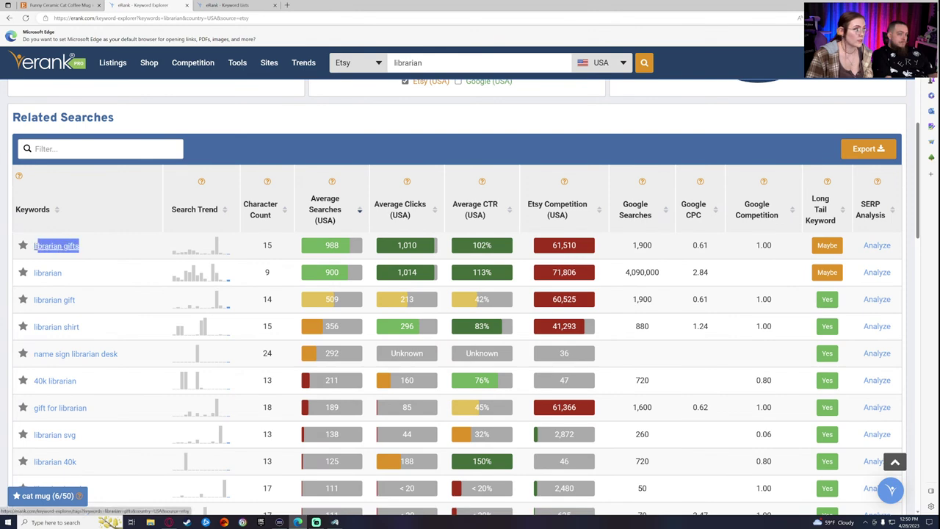
{"action": "right_click", "coordinate": [42, 250]}
{"action": "left_click", "coordinate": [60, 258]}
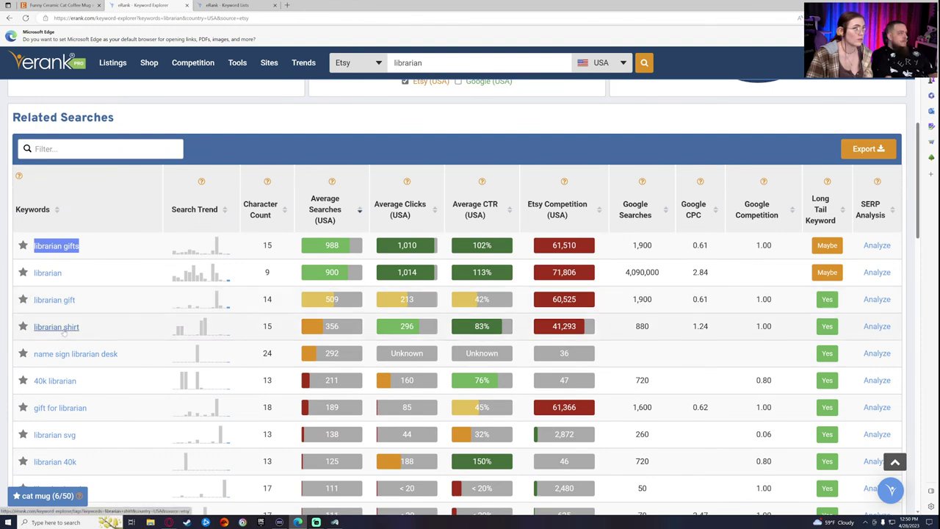
{"action": "scroll", "coordinate": [110, 360], "scroll_direction": "down", "scroll_amount": 2}
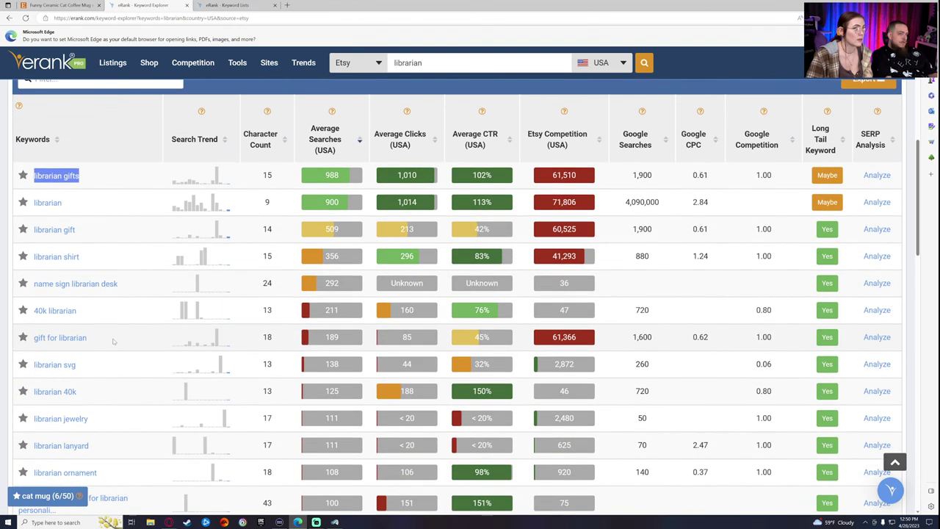
{"action": "scroll", "coordinate": [135, 366], "scroll_direction": "down", "scroll_amount": 1}
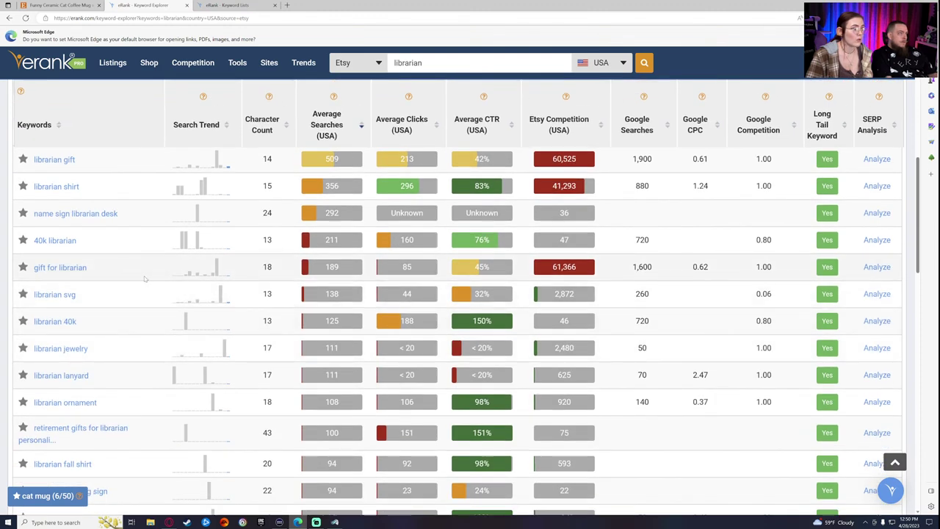
{"action": "left_click", "coordinate": [58, 5]}
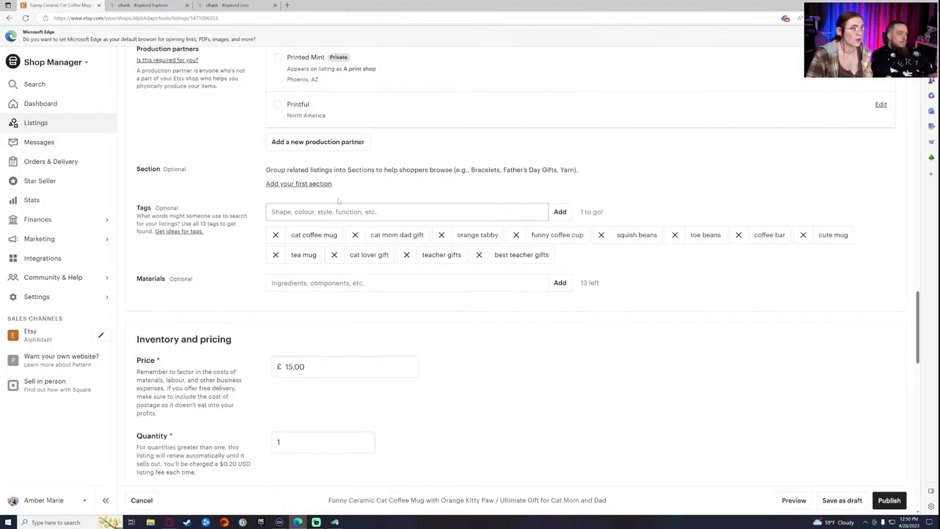
{"action": "right_click", "coordinate": [335, 210]}
{"action": "left_click", "coordinate": [354, 265]}
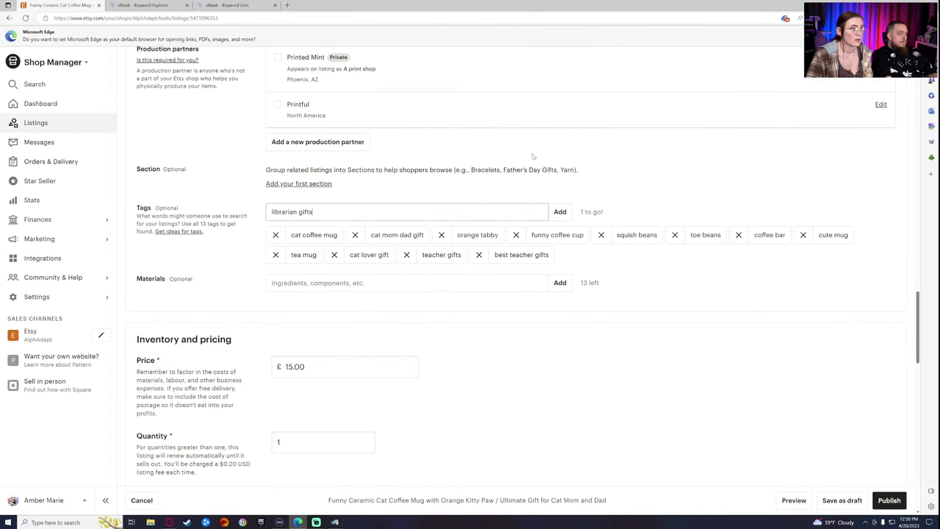
{"action": "left_click", "coordinate": [560, 212]}
Review the Etsy listing's description, title, category, attributes, variations, personalisation and delivery options.
{"action": "scroll", "coordinate": [443, 219], "scroll_direction": "up", "scroll_amount": 20}
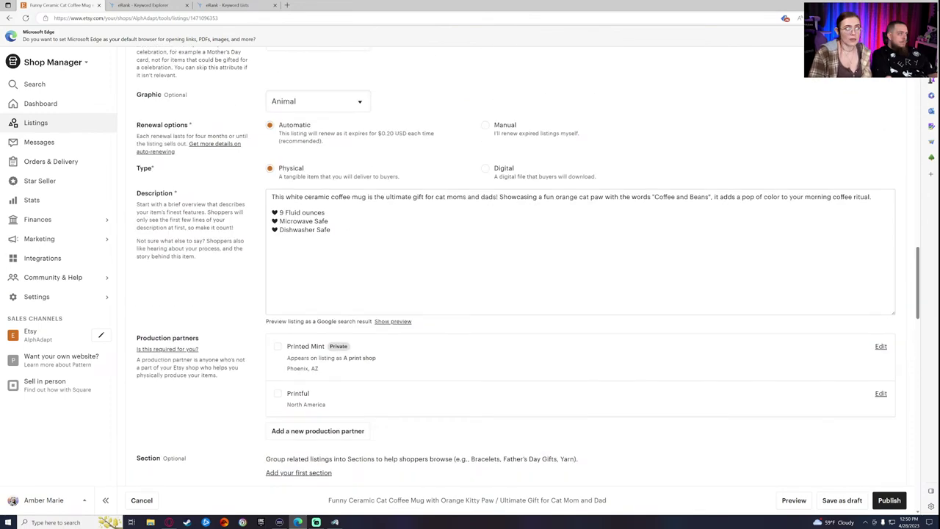
{"action": "scroll", "coordinate": [523, 266], "scroll_direction": "down", "scroll_amount": 1}
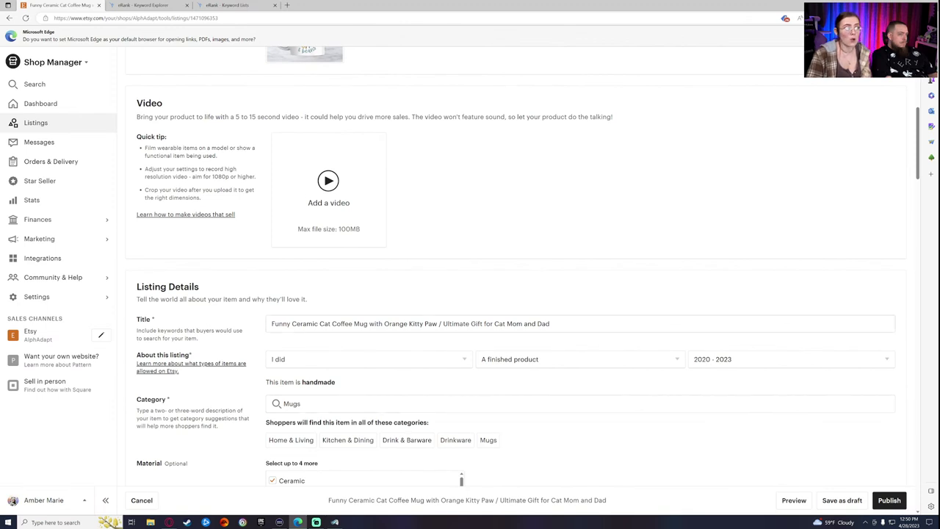
{"action": "triple_click", "coordinate": [421, 324]}
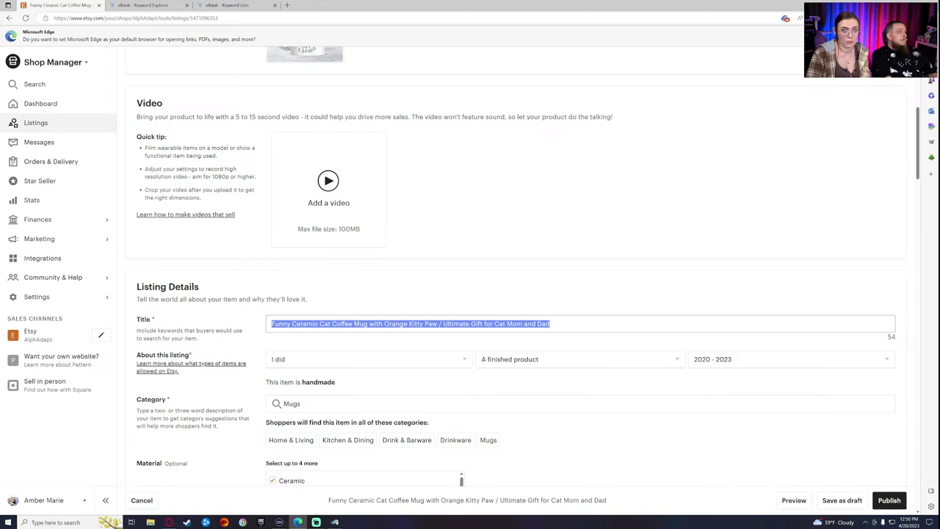
{"action": "key", "text": "Right"}
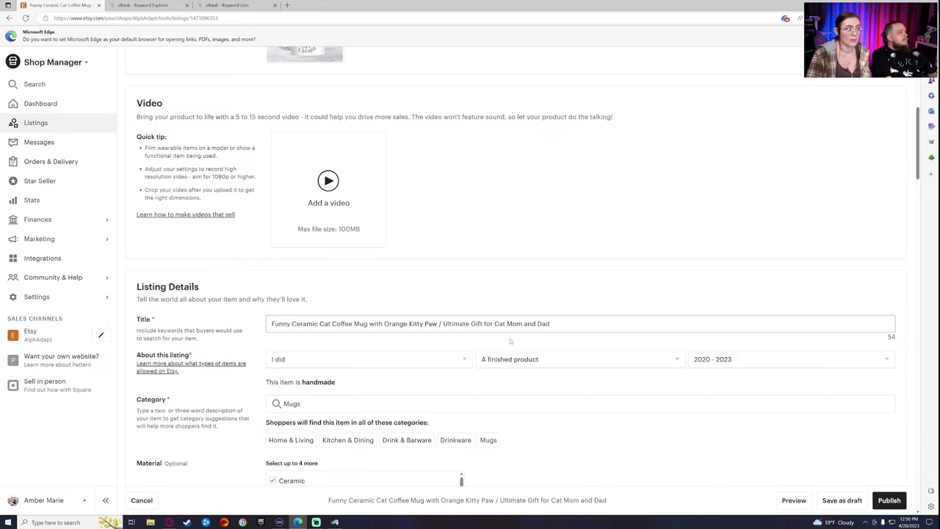
{"action": "scroll", "coordinate": [652, 405], "scroll_direction": "down", "scroll_amount": 15}
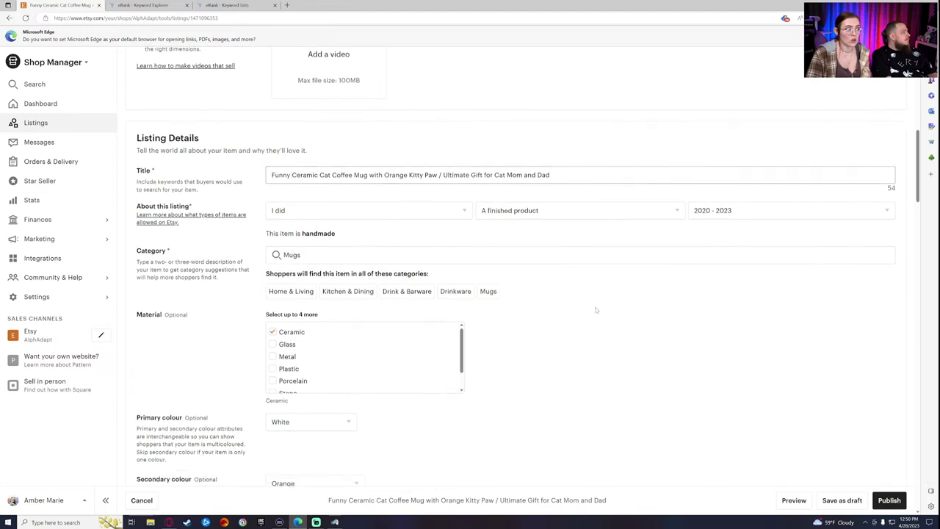
{"action": "scroll", "coordinate": [600, 321], "scroll_direction": "down", "scroll_amount": 12}
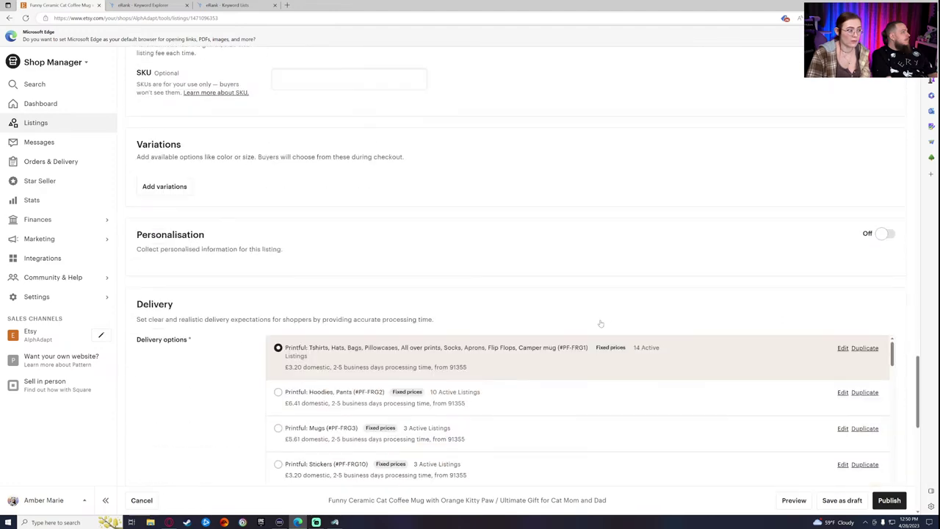
{"action": "scroll", "coordinate": [637, 361], "scroll_direction": "down", "scroll_amount": 10}
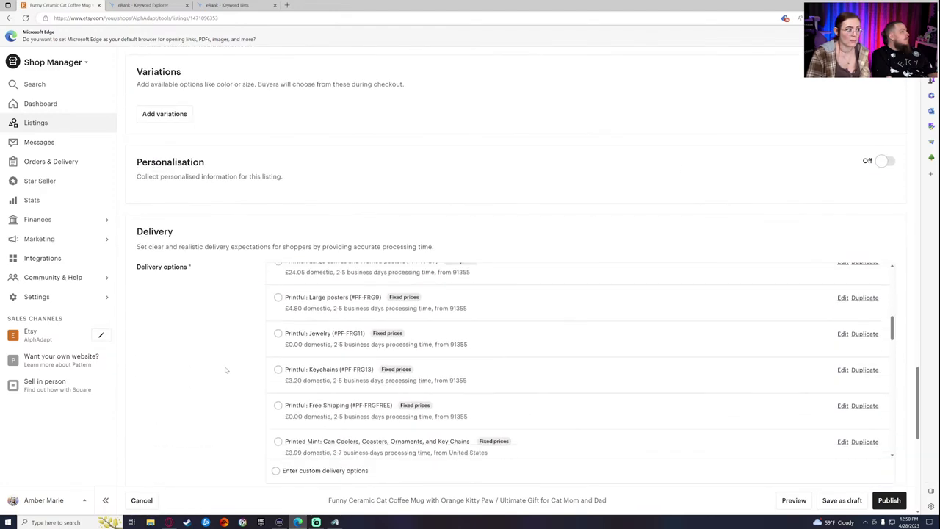
{"action": "scroll", "coordinate": [580, 360], "scroll_direction": "up", "scroll_amount": 6}
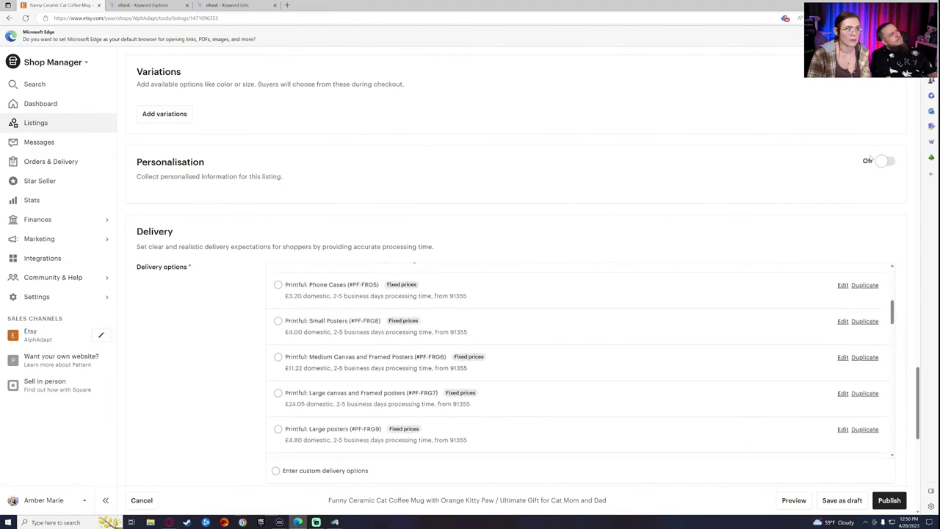
Add "ceramic" as a material on the Etsy listing.
{"action": "left_click_drag", "start_coordinate": [918, 391], "coordinate": [926, 313]}
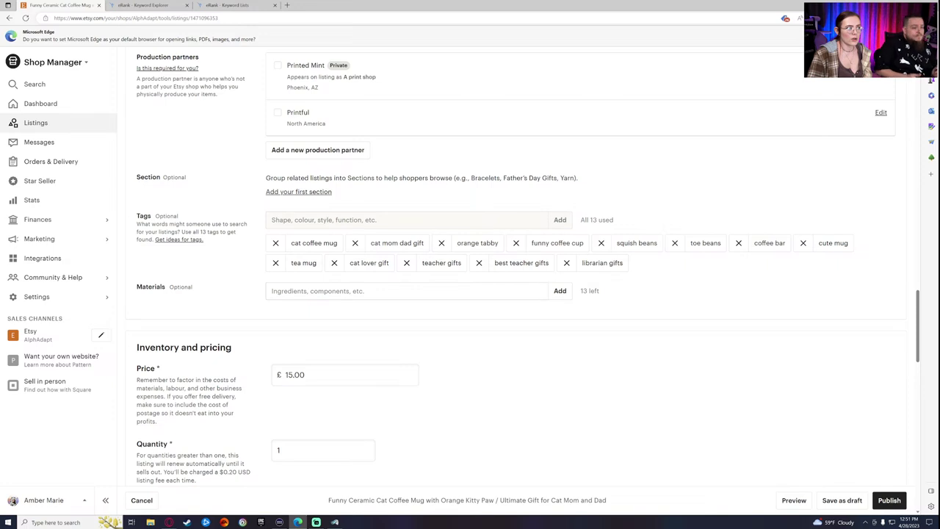
{"action": "left_click", "coordinate": [330, 291]}
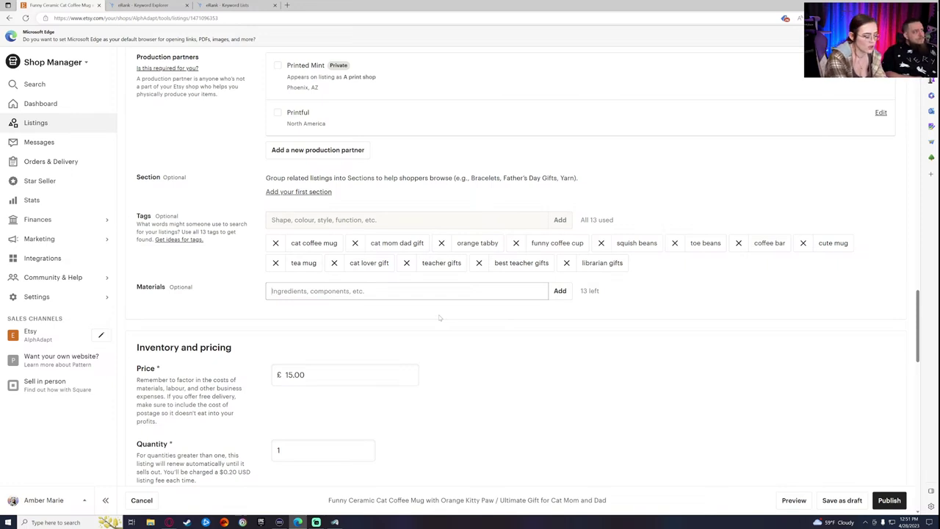
{"action": "type", "text": "cer"}
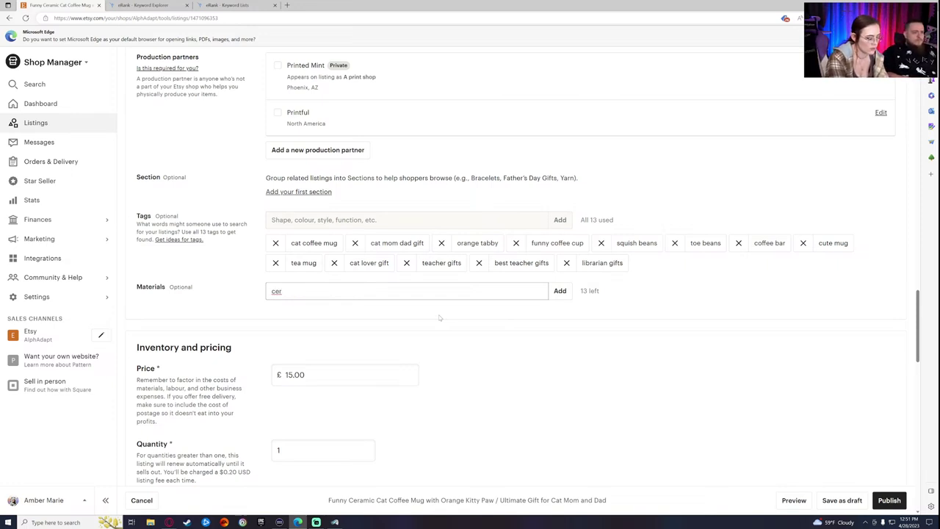
{"action": "type", "text": "am"}
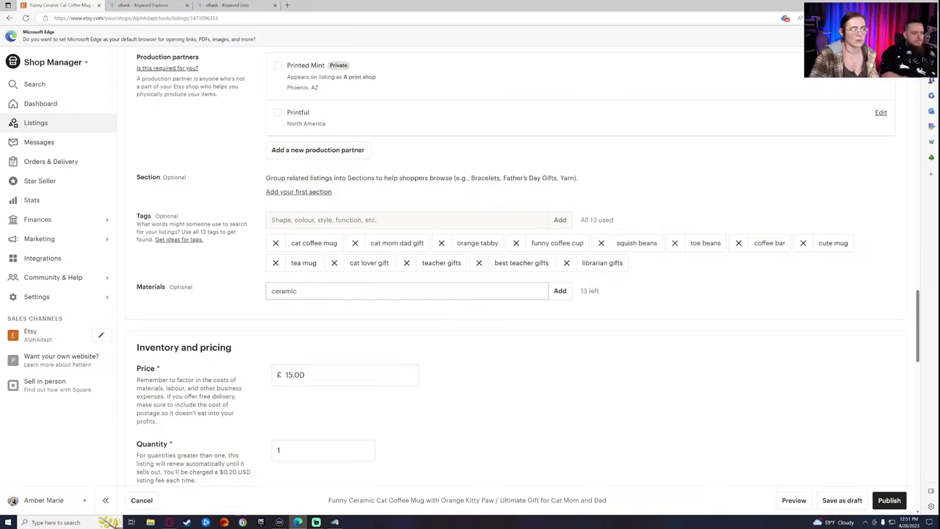
{"action": "type", "text": "ic"}
{"action": "left_click", "coordinate": [564, 294]}
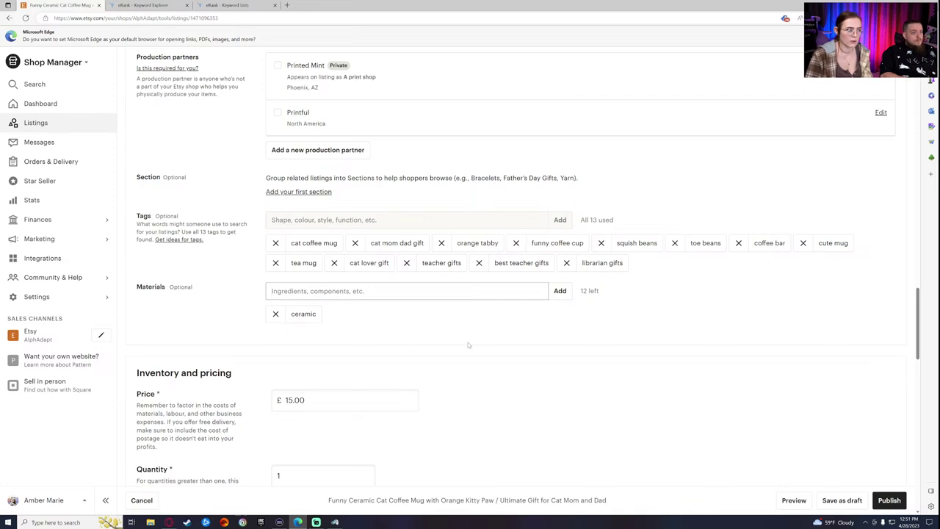
Look back over the listing's tags, title and video section up to the product photos.
{"action": "scroll", "coordinate": [432, 390], "scroll_direction": "up", "scroll_amount": 10}
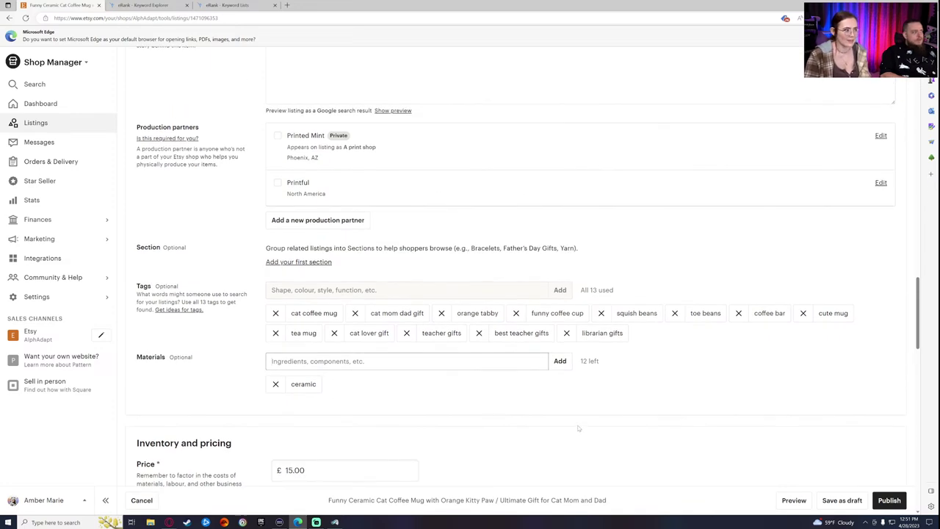
{"action": "scroll", "coordinate": [650, 407], "scroll_direction": "up", "scroll_amount": 10}
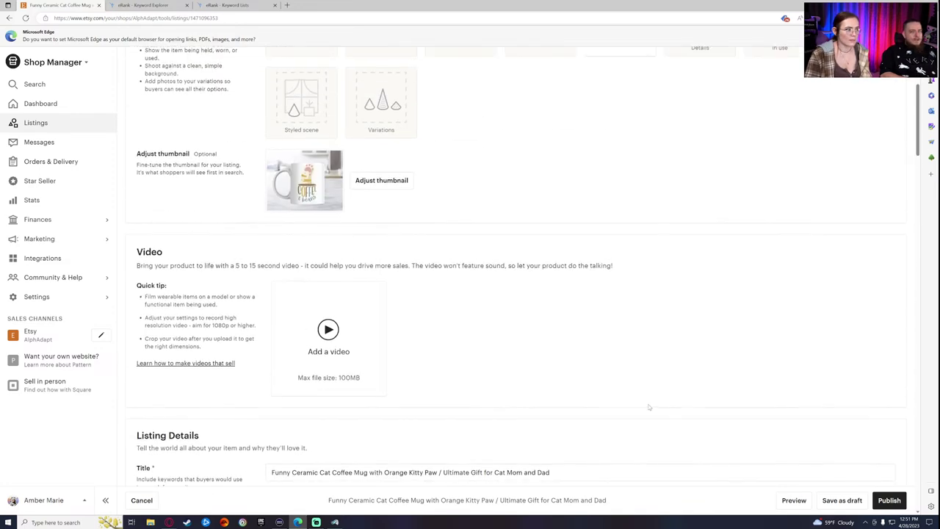
{"action": "scroll", "coordinate": [649, 407], "scroll_direction": "down", "scroll_amount": 3}
{"action": "scroll", "coordinate": [649, 406], "scroll_direction": "up", "scroll_amount": 3}
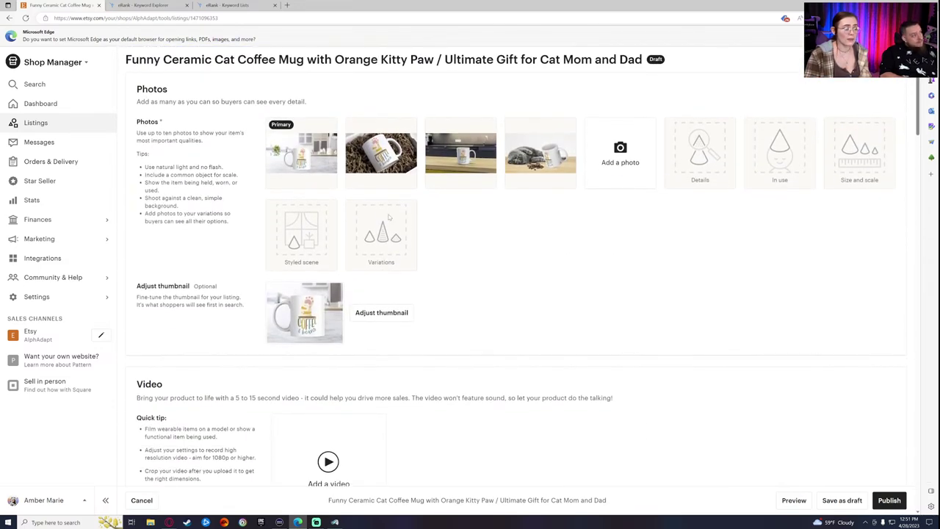
Look over the cat coffee mug listing's title in the listing details.
{"action": "scroll", "coordinate": [448, 238], "scroll_direction": "down", "scroll_amount": 5}
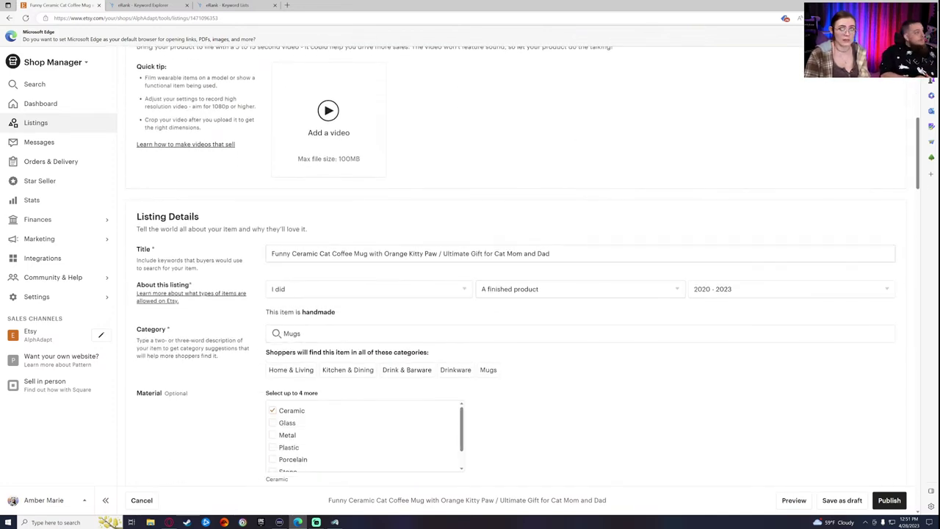
{"action": "triple_click", "coordinate": [543, 257]}
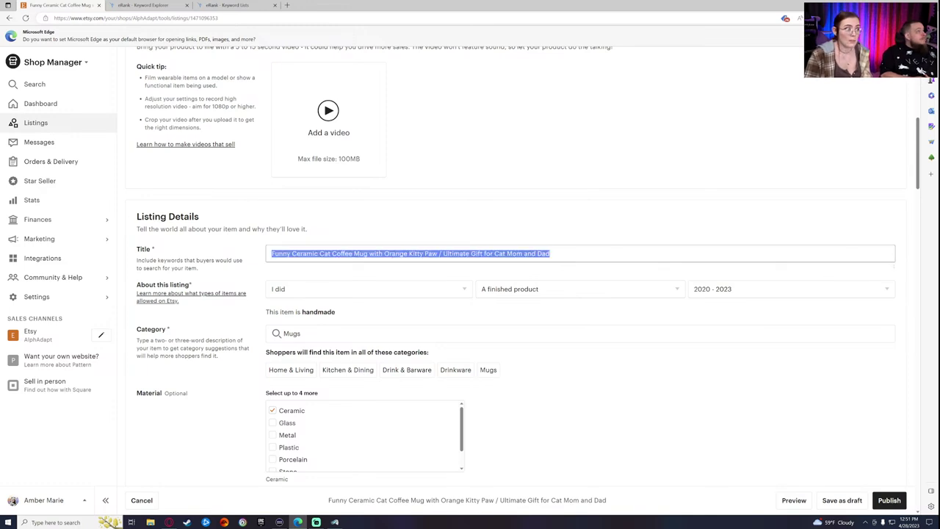
{"action": "left_click_drag", "start_coordinate": [534, 258], "coordinate": [555, 259]}
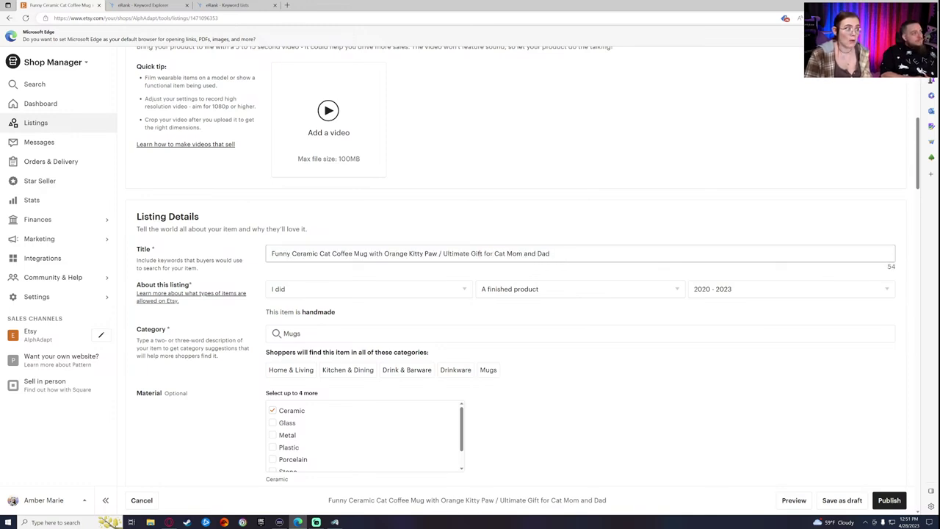
{"action": "left_click", "coordinate": [555, 215]}
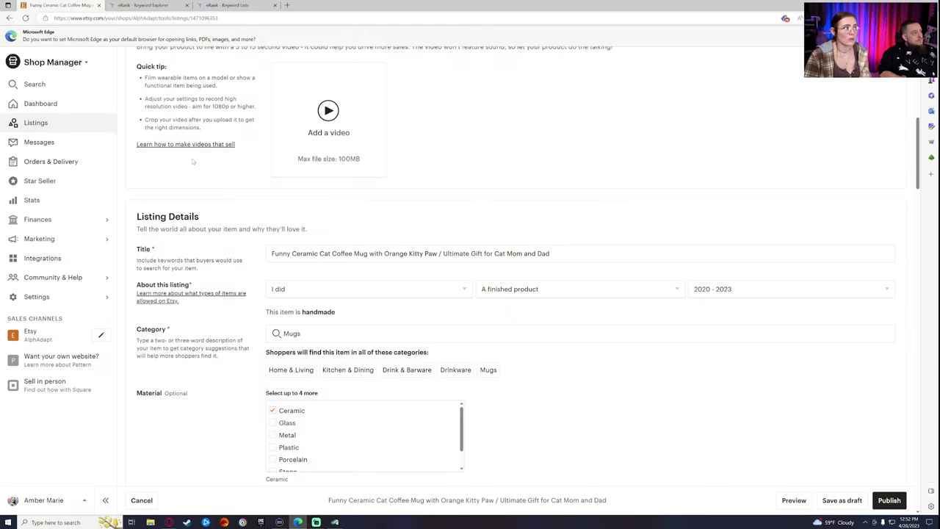
Switch to eRank, open the shop's active listings report and start tracking changes for the Blueberry Tie Dye hoodie.
{"action": "left_click", "coordinate": [152, 5]}
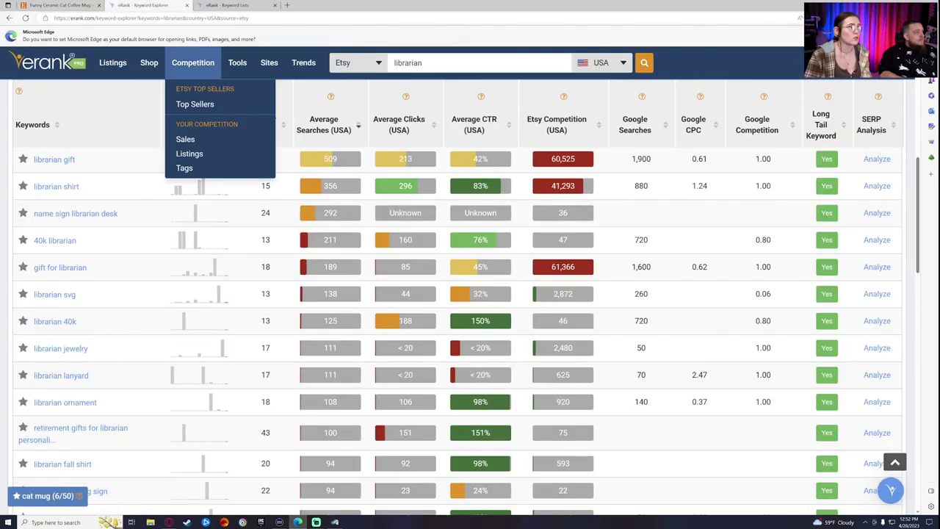
{"action": "mouse_move", "coordinate": [112, 62]}
{"action": "left_click", "coordinate": [128, 119]}
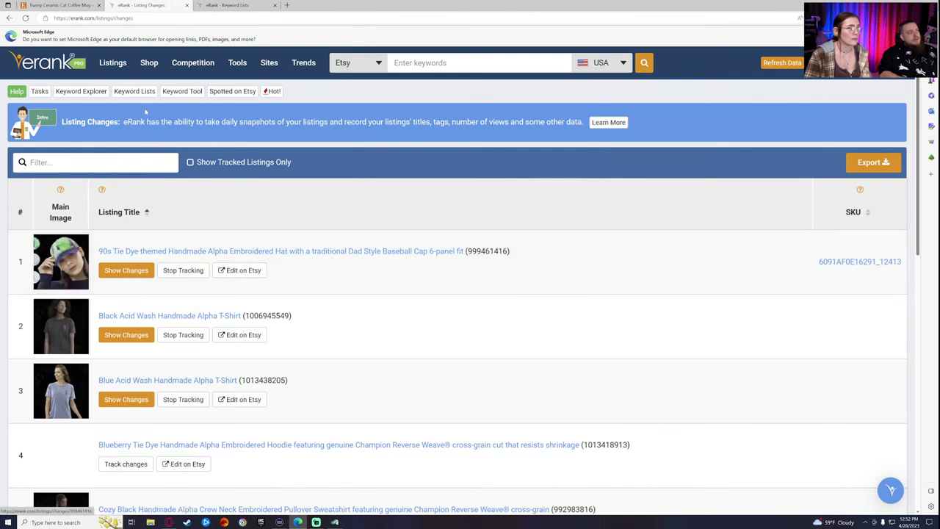
{"action": "mouse_move", "coordinate": [120, 70]}
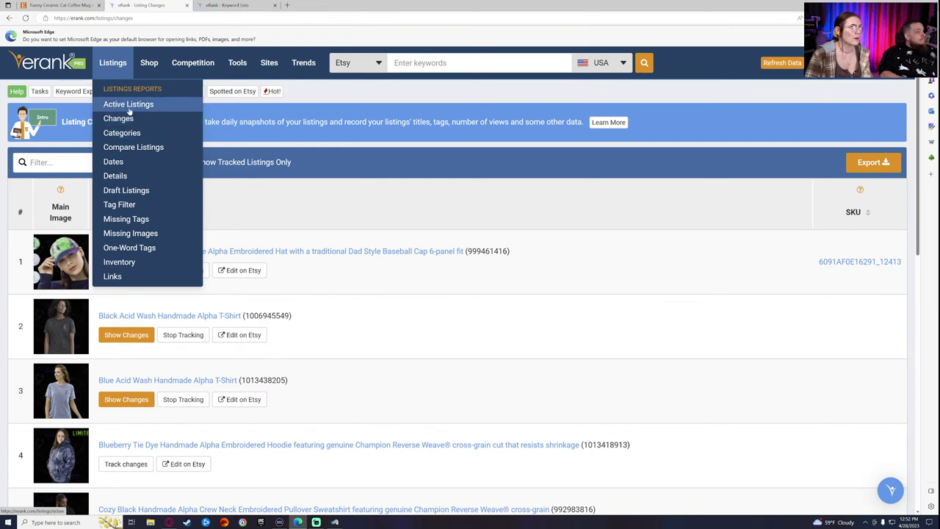
{"action": "left_click", "coordinate": [129, 108]}
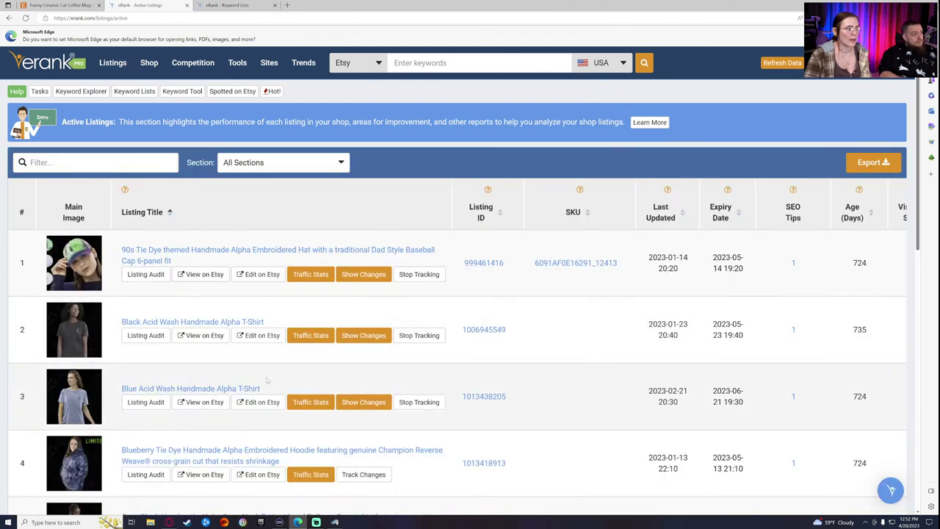
{"action": "scroll", "coordinate": [445, 391], "scroll_direction": "down", "scroll_amount": 2}
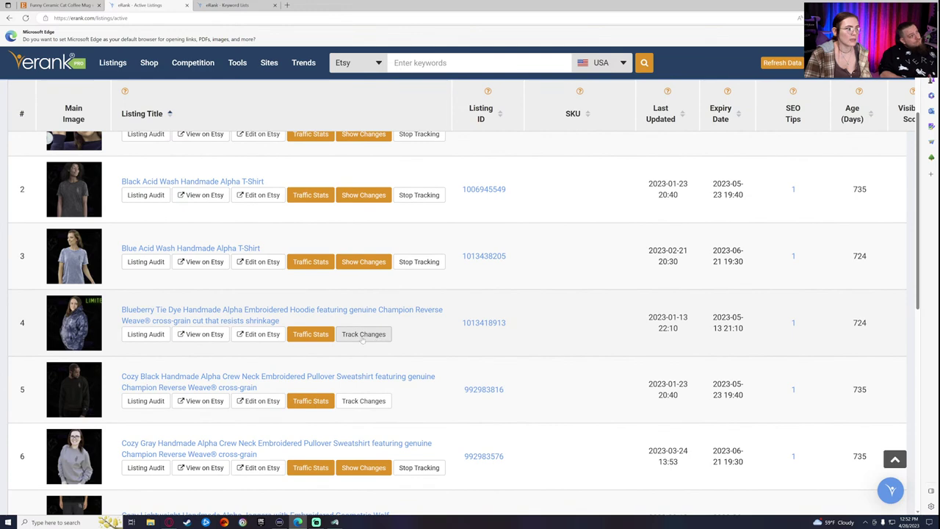
{"action": "left_click", "coordinate": [360, 336]}
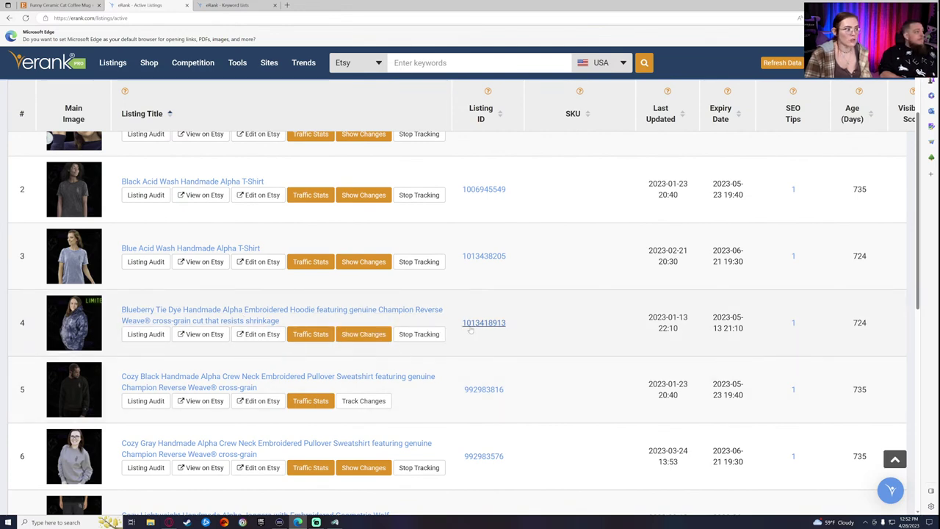
{"action": "scroll", "coordinate": [479, 338], "scroll_direction": "up", "scroll_amount": 1}
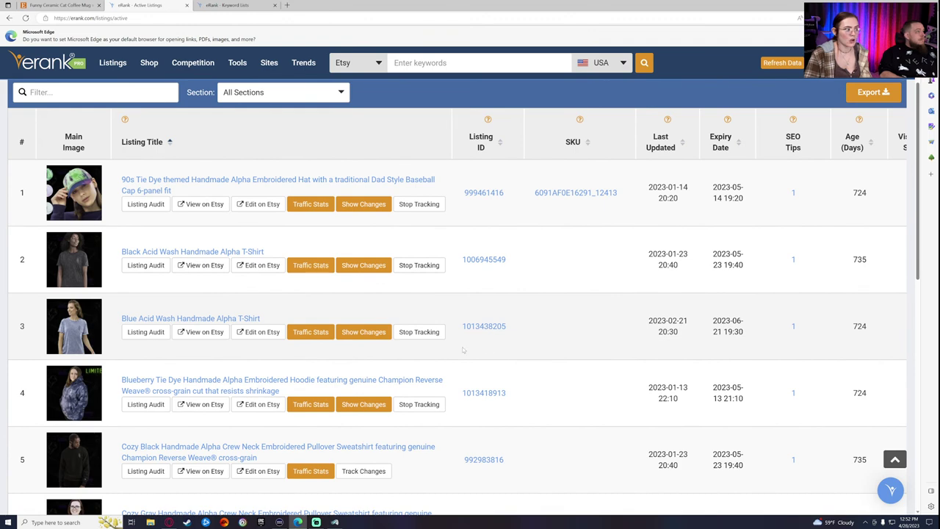
{"action": "scroll", "coordinate": [456, 345], "scroll_direction": "down", "scroll_amount": 2}
{"action": "scroll", "coordinate": [440, 338], "scroll_direction": "up", "scroll_amount": 2}
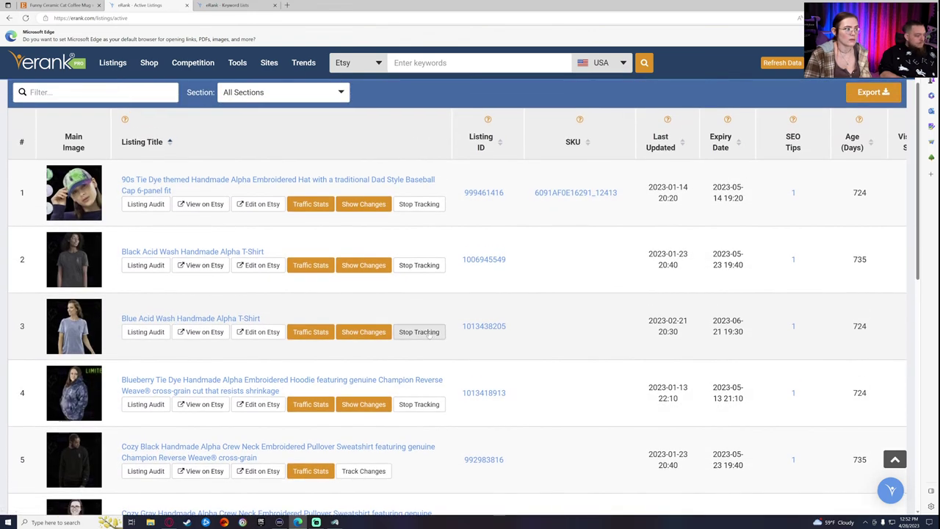
{"action": "left_click", "coordinate": [429, 335]}
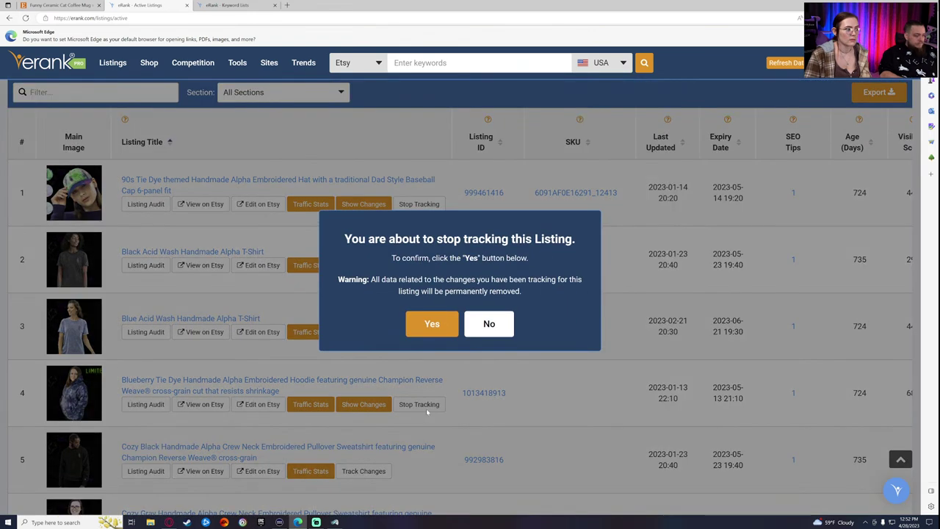
{"action": "left_click", "coordinate": [486, 323]}
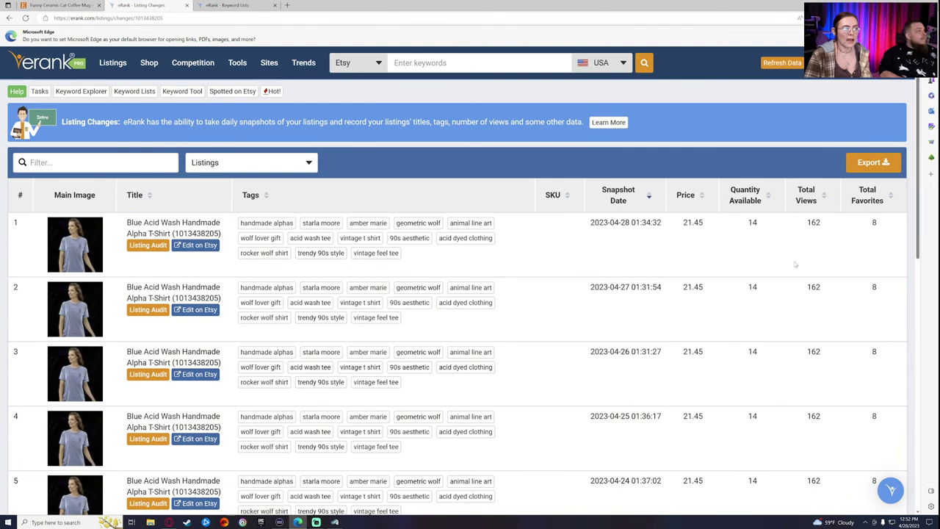
Examine the Blue Acid Wash T-Shirt's daily change snapshots, comparing titles, tags, total views and favorites.
{"action": "scroll", "coordinate": [794, 264], "scroll_direction": "down", "scroll_amount": 7}
{"action": "scroll", "coordinate": [609, 310], "scroll_direction": "up", "scroll_amount": 4}
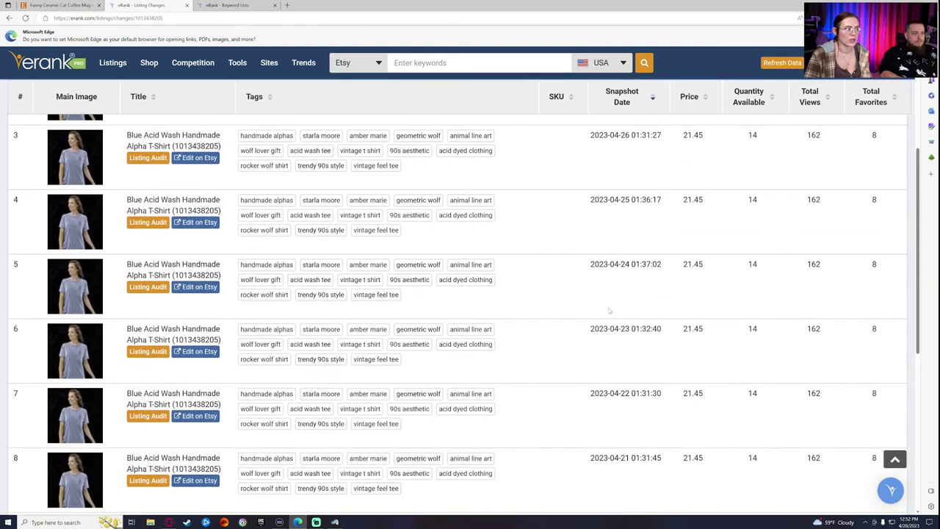
{"action": "scroll", "coordinate": [609, 311], "scroll_direction": "up", "scroll_amount": 5}
{"action": "scroll", "coordinate": [558, 265], "scroll_direction": "down", "scroll_amount": 3}
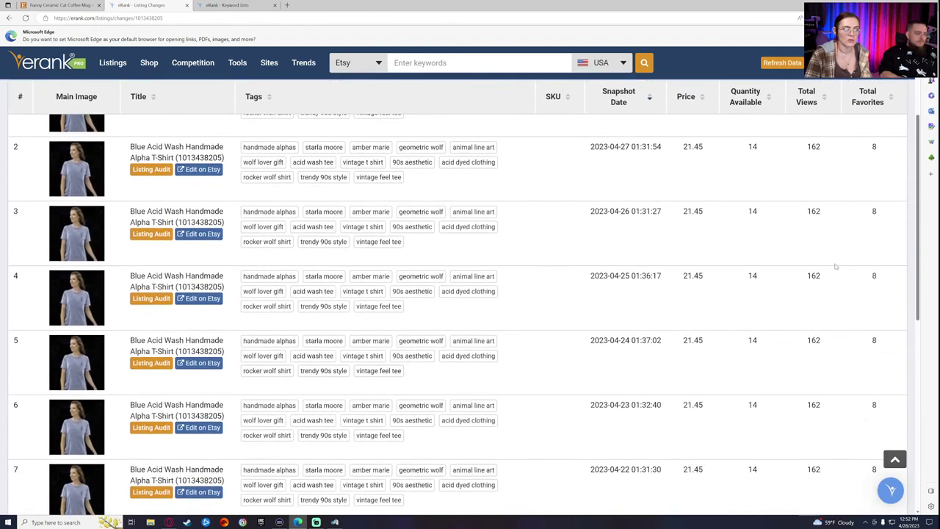
{"action": "scroll", "coordinate": [834, 263], "scroll_direction": "up", "scroll_amount": 2}
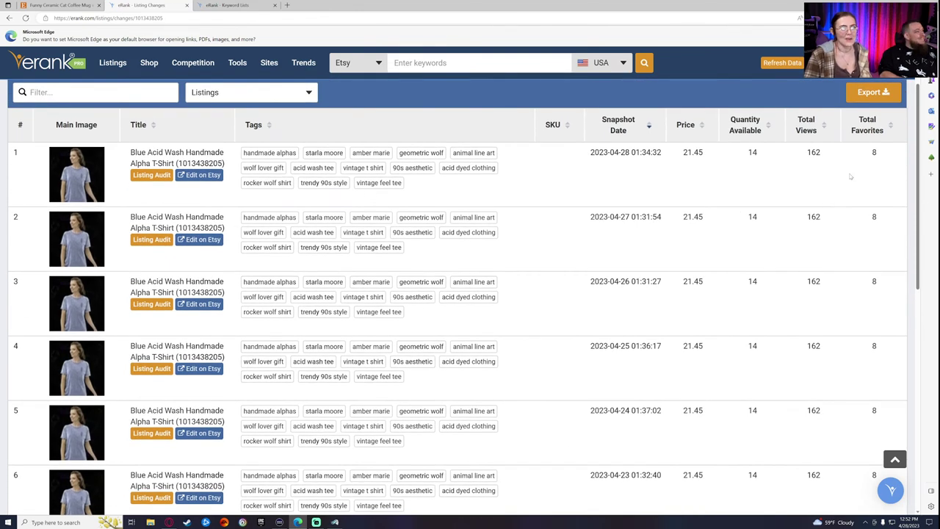
{"action": "left_click_drag", "start_coordinate": [865, 154], "coordinate": [876, 157]}
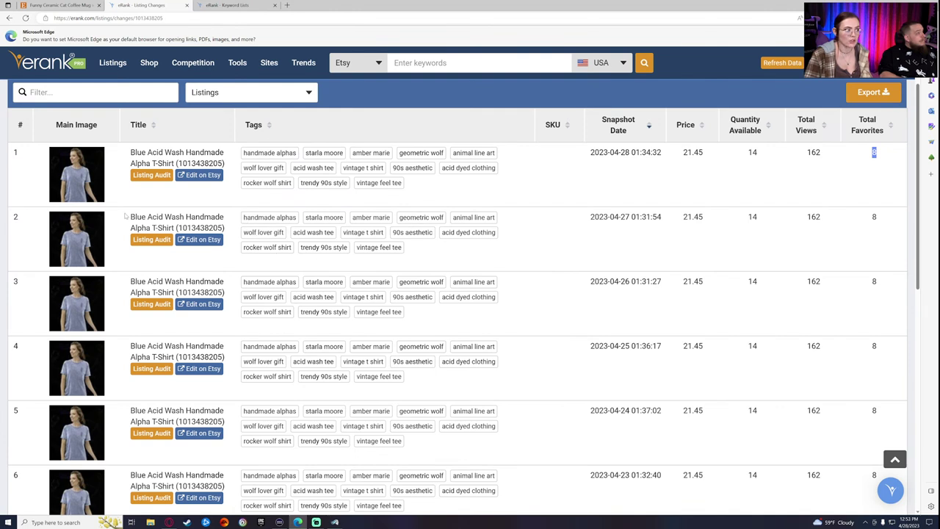
{"action": "left_click_drag", "start_coordinate": [130, 217], "coordinate": [184, 218]}
{"action": "scroll", "coordinate": [334, 272], "scroll_direction": "up", "scroll_amount": 1}
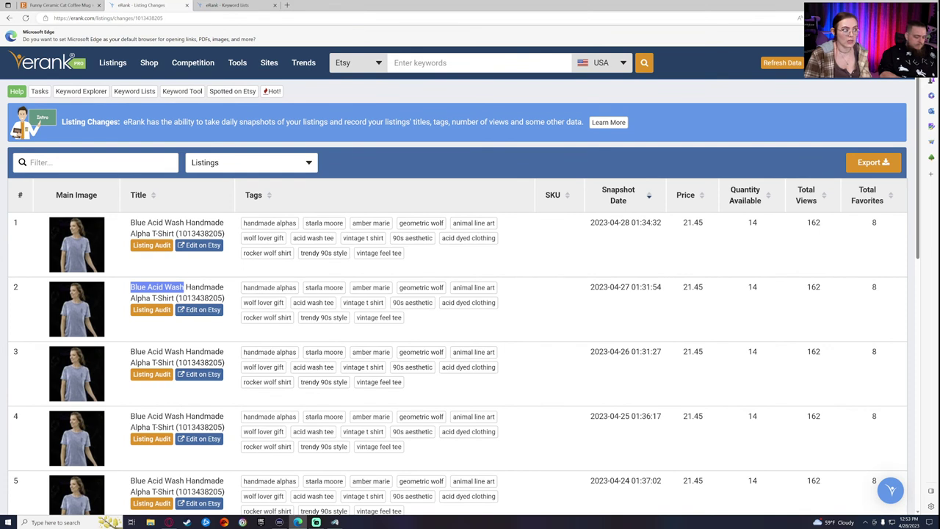
{"action": "left_click", "coordinate": [270, 288]}
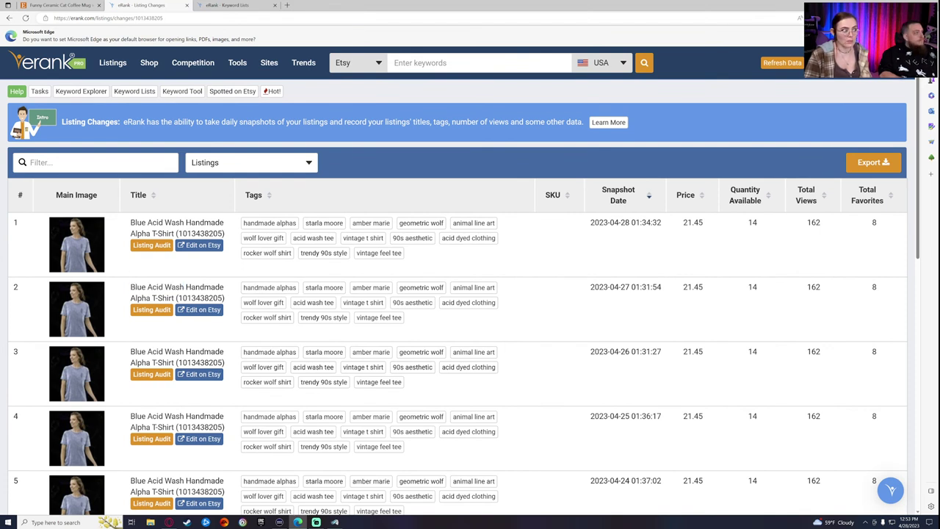
{"action": "left_click_drag", "start_coordinate": [130, 287], "coordinate": [199, 287]}
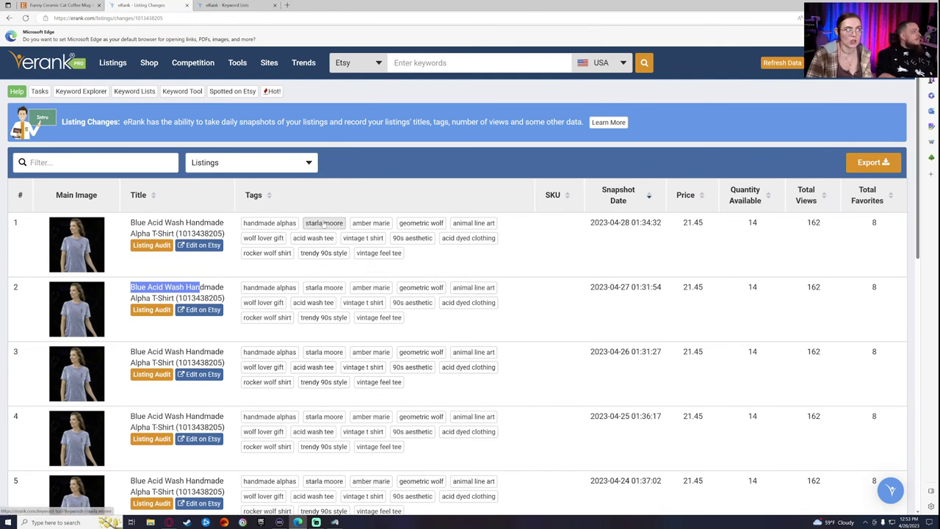
Open eRank's Trend Buzz report and review the most searched recipients on Etsy.
{"action": "left_click", "coordinate": [306, 75]}
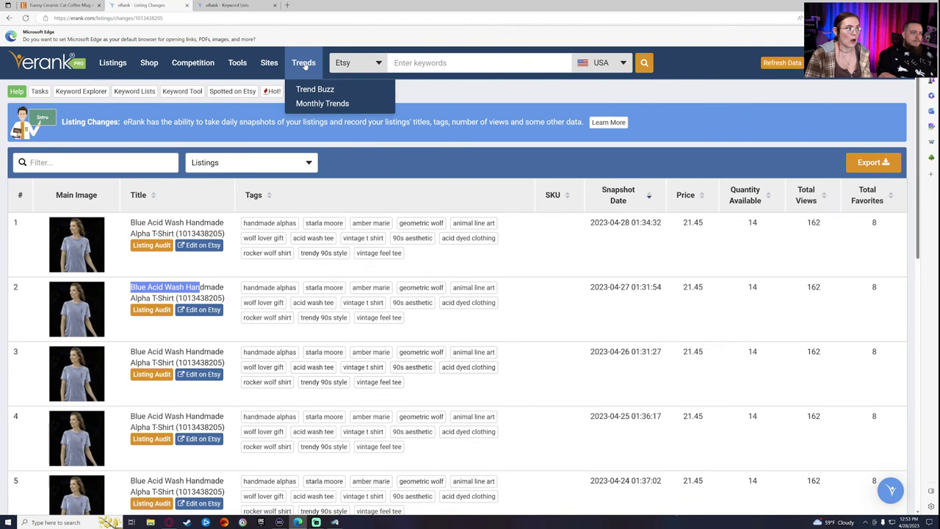
{"action": "left_click", "coordinate": [341, 94]}
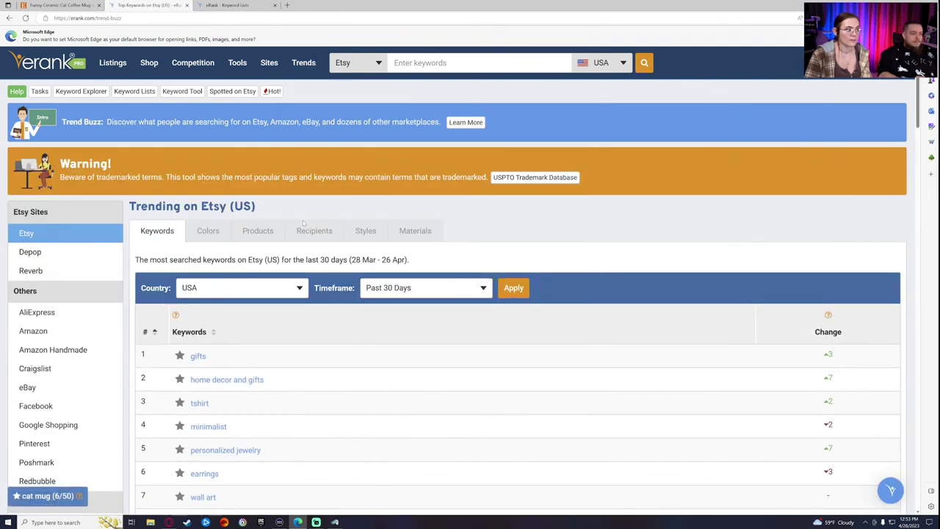
{"action": "left_click", "coordinate": [320, 234]}
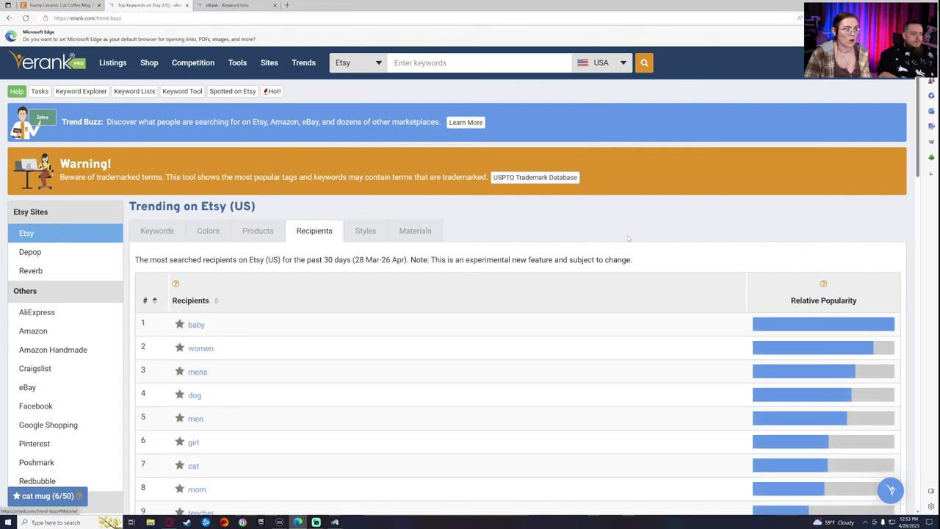
{"action": "scroll", "coordinate": [272, 294], "scroll_direction": "down", "scroll_amount": 3}
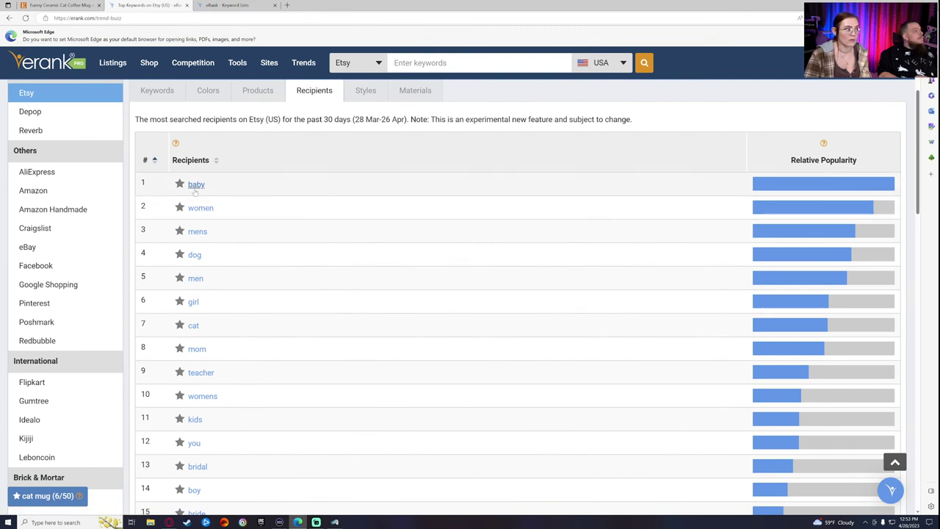
{"action": "scroll", "coordinate": [305, 202], "scroll_direction": "down", "scroll_amount": 1}
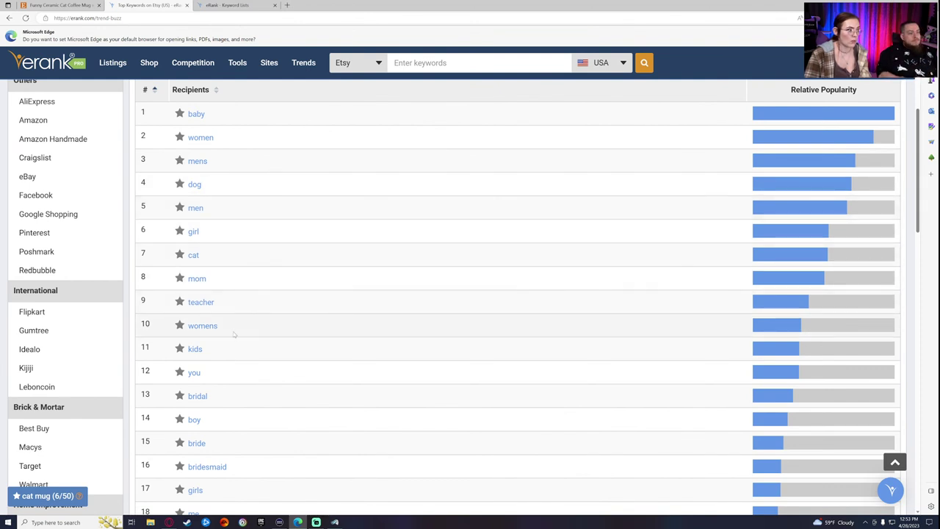
{"action": "scroll", "coordinate": [233, 334], "scroll_direction": "down", "scroll_amount": 1}
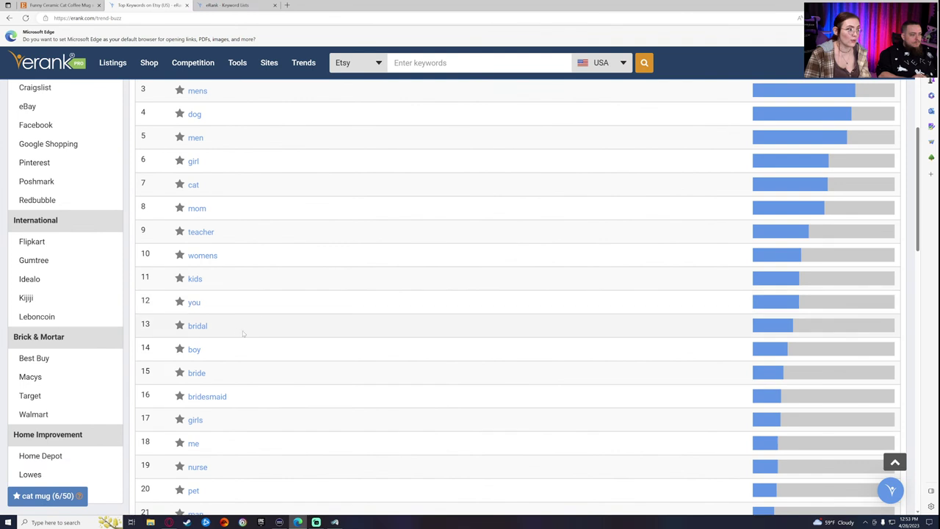